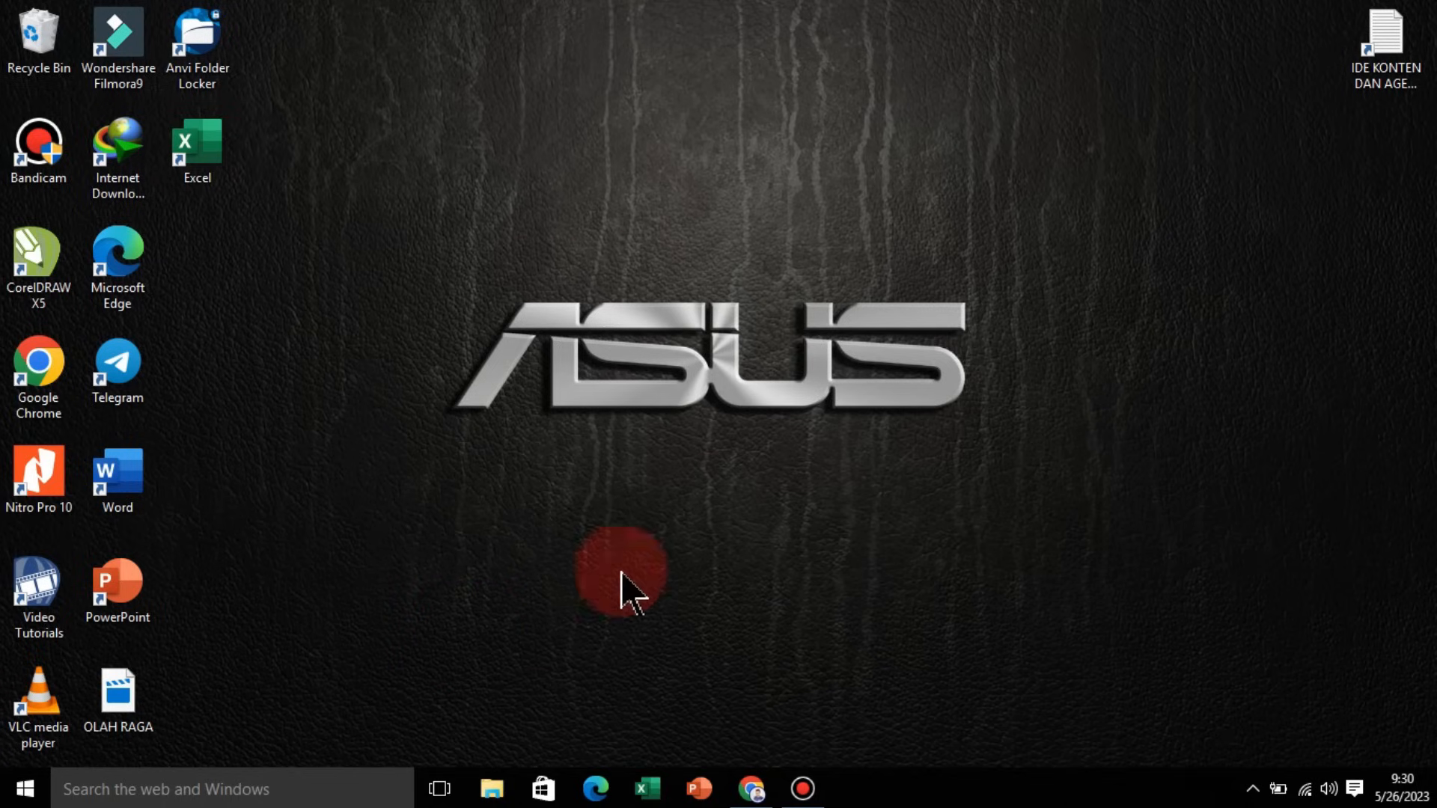
# Step: Open Word from the desktop and start a blank document
pyautogui.click(139, 478)
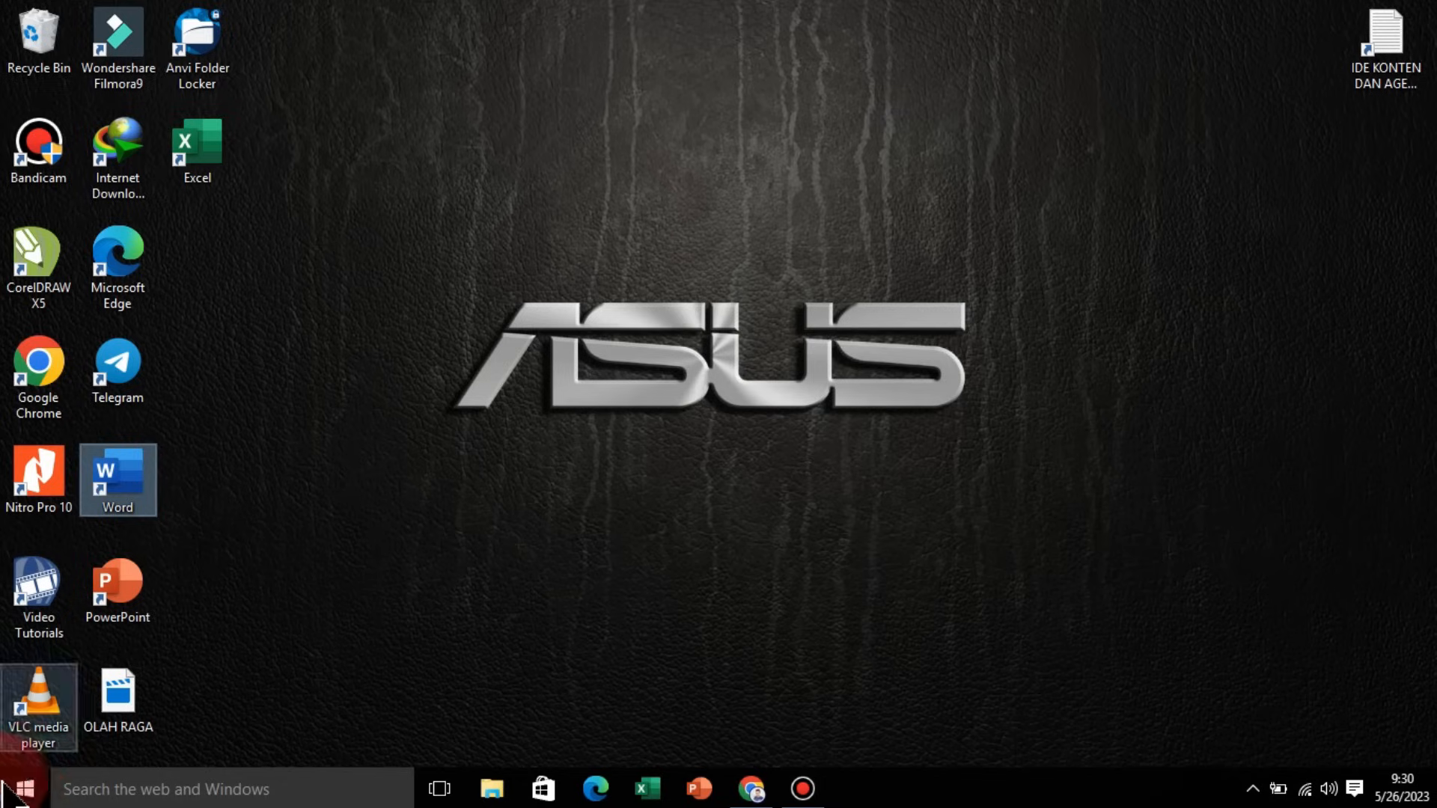
pyautogui.click(23, 795)
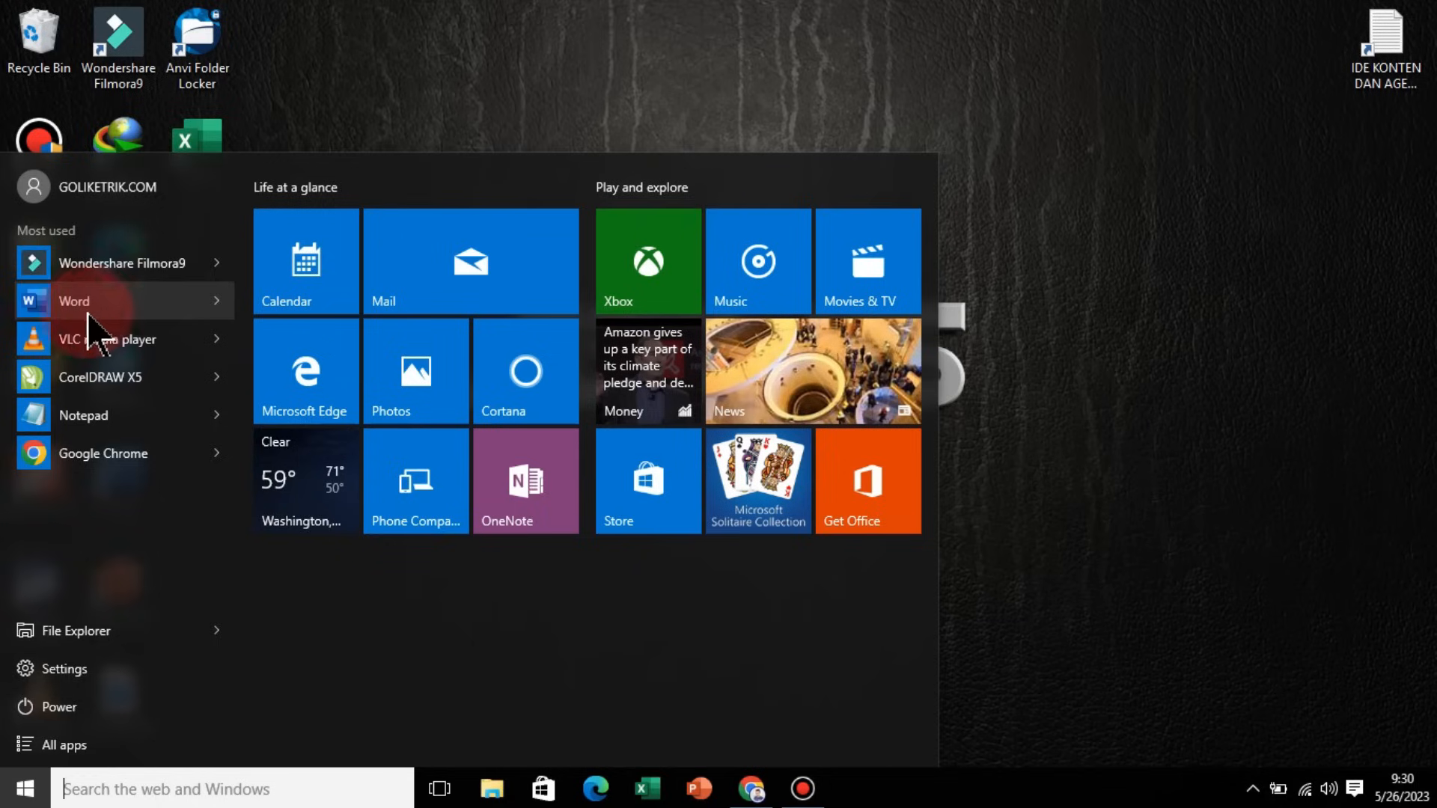
pyautogui.click(316, 103)
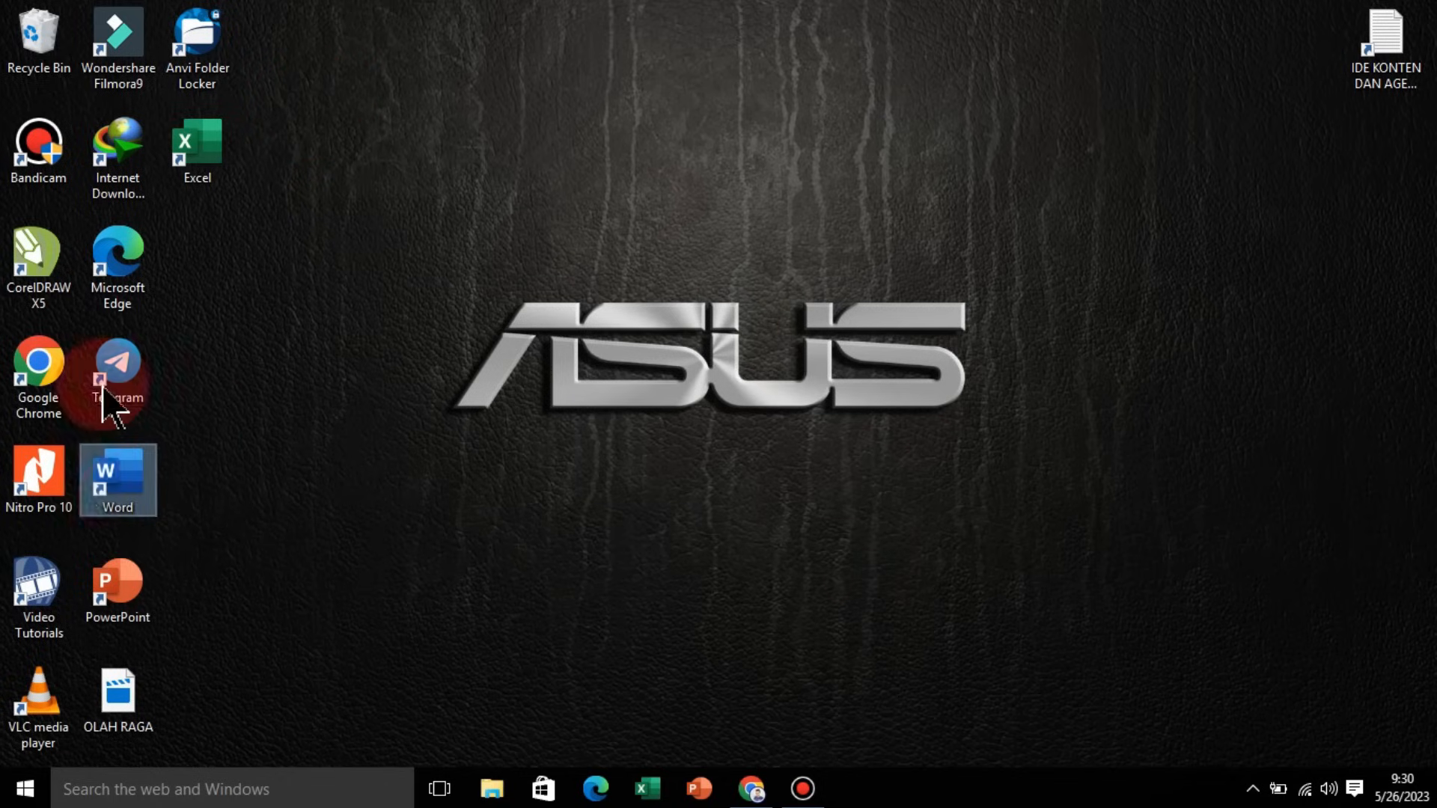
pyautogui.doubleClick(127, 485)
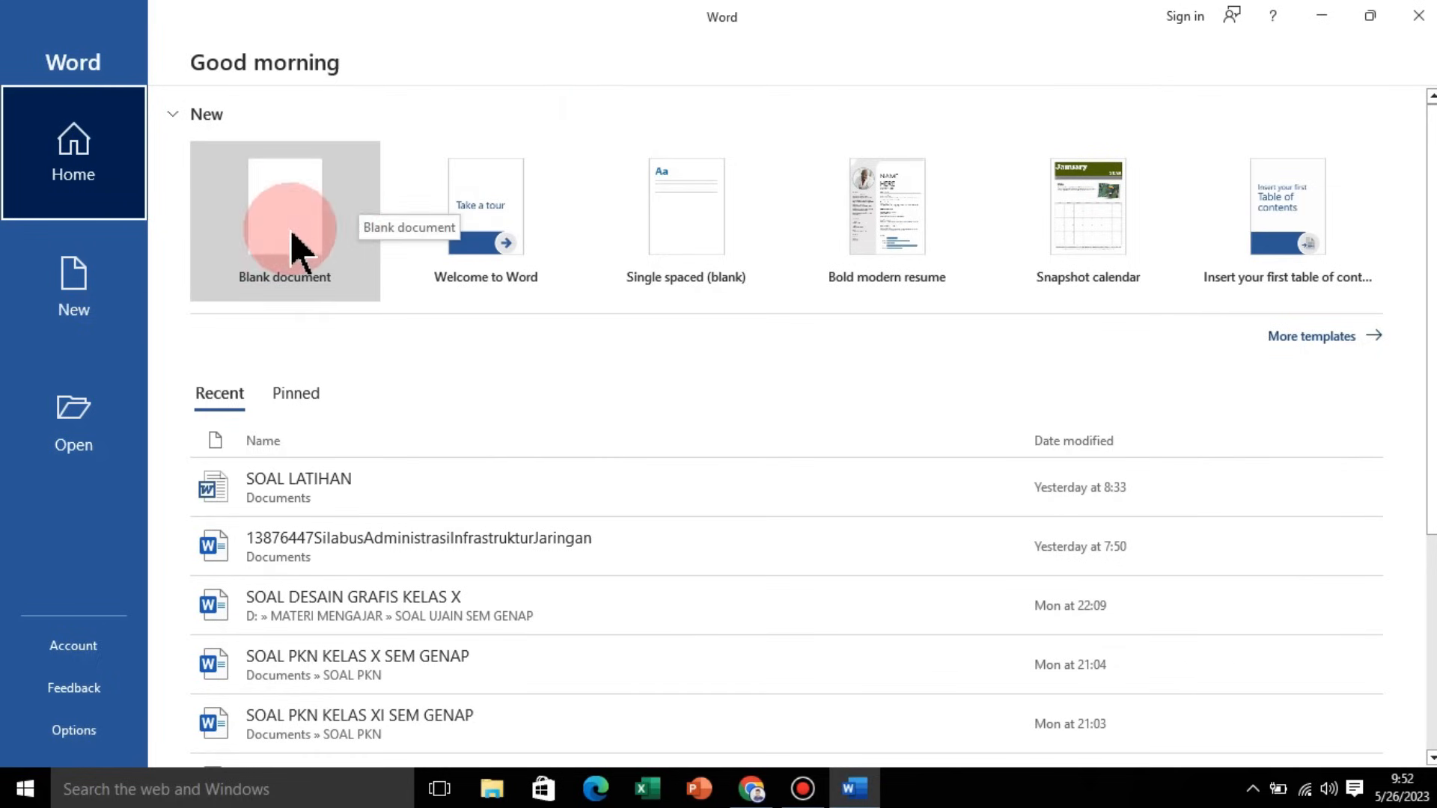
pyautogui.click(318, 246)
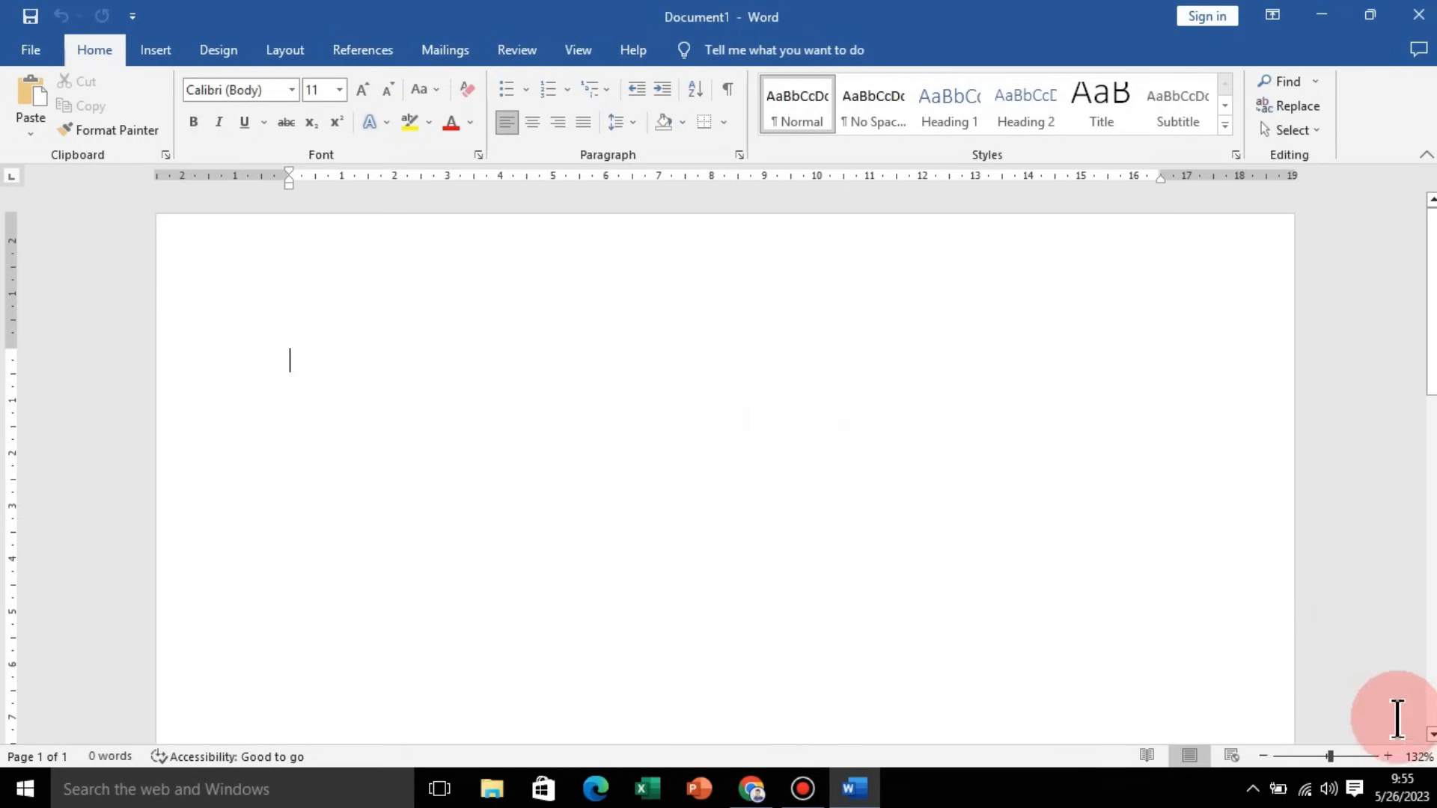
# Step: Adjust the document zoom level, setting it to 100%
pyautogui.moveTo(1329, 757)
pyautogui.mouseDown()
pyautogui.moveTo(1293, 756)
pyautogui.moveTo(1329, 769)
pyautogui.moveTo(1326, 756)
pyautogui.mouseUp()
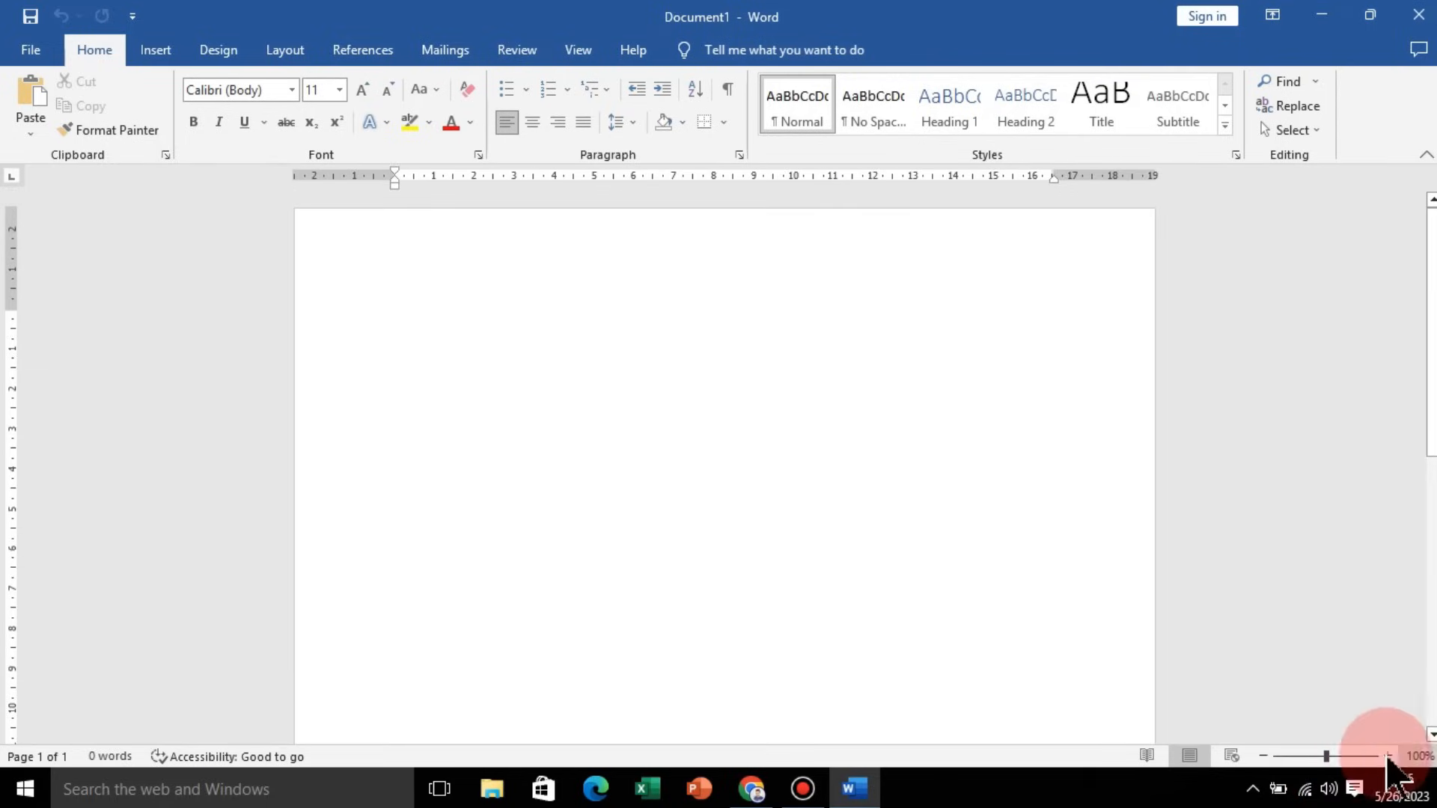
pyautogui.click(1264, 756)
pyautogui.click(1263, 756)
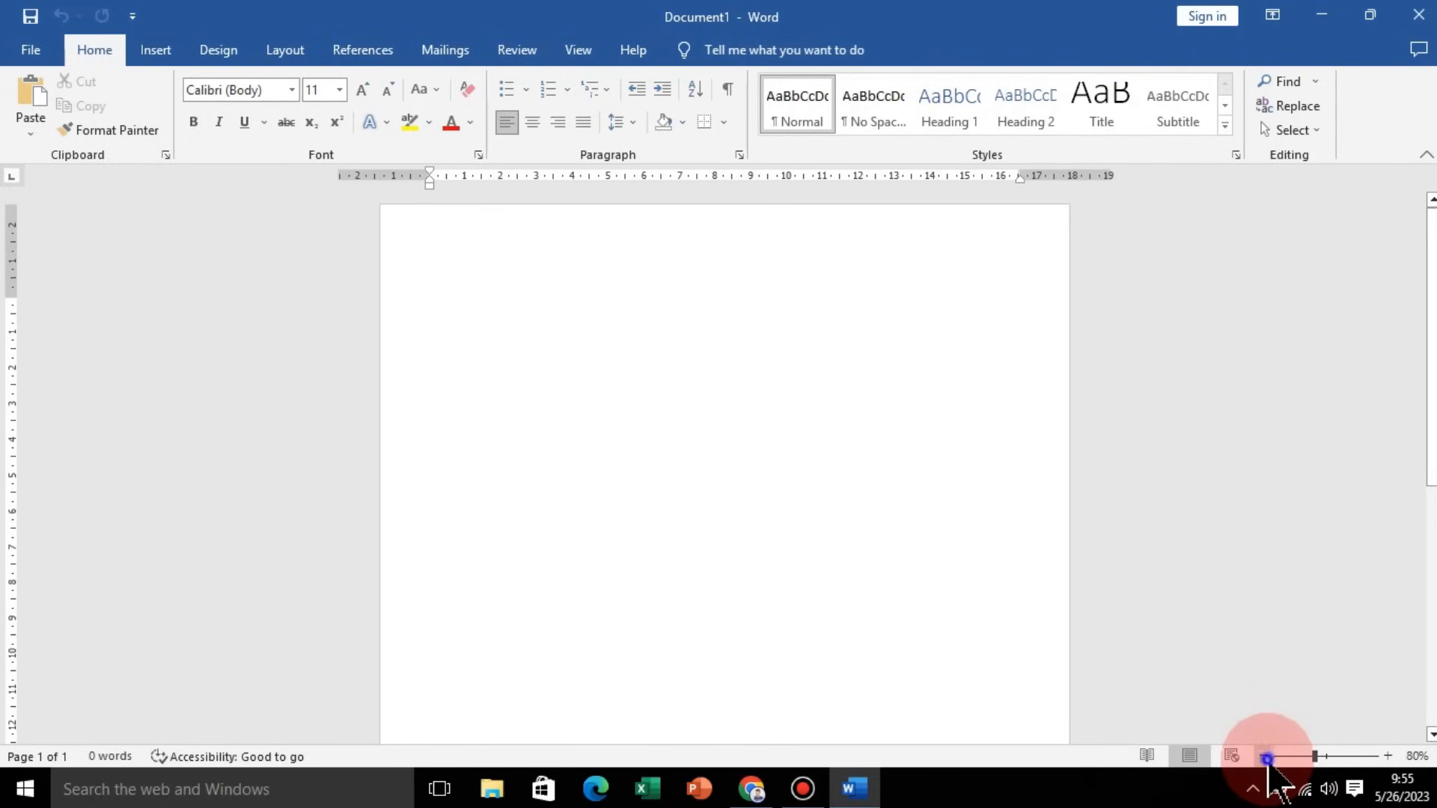
pyautogui.click(1264, 755)
pyautogui.click(1264, 756)
pyautogui.click(1388, 755)
pyautogui.click(1388, 756)
pyautogui.click(1388, 756)
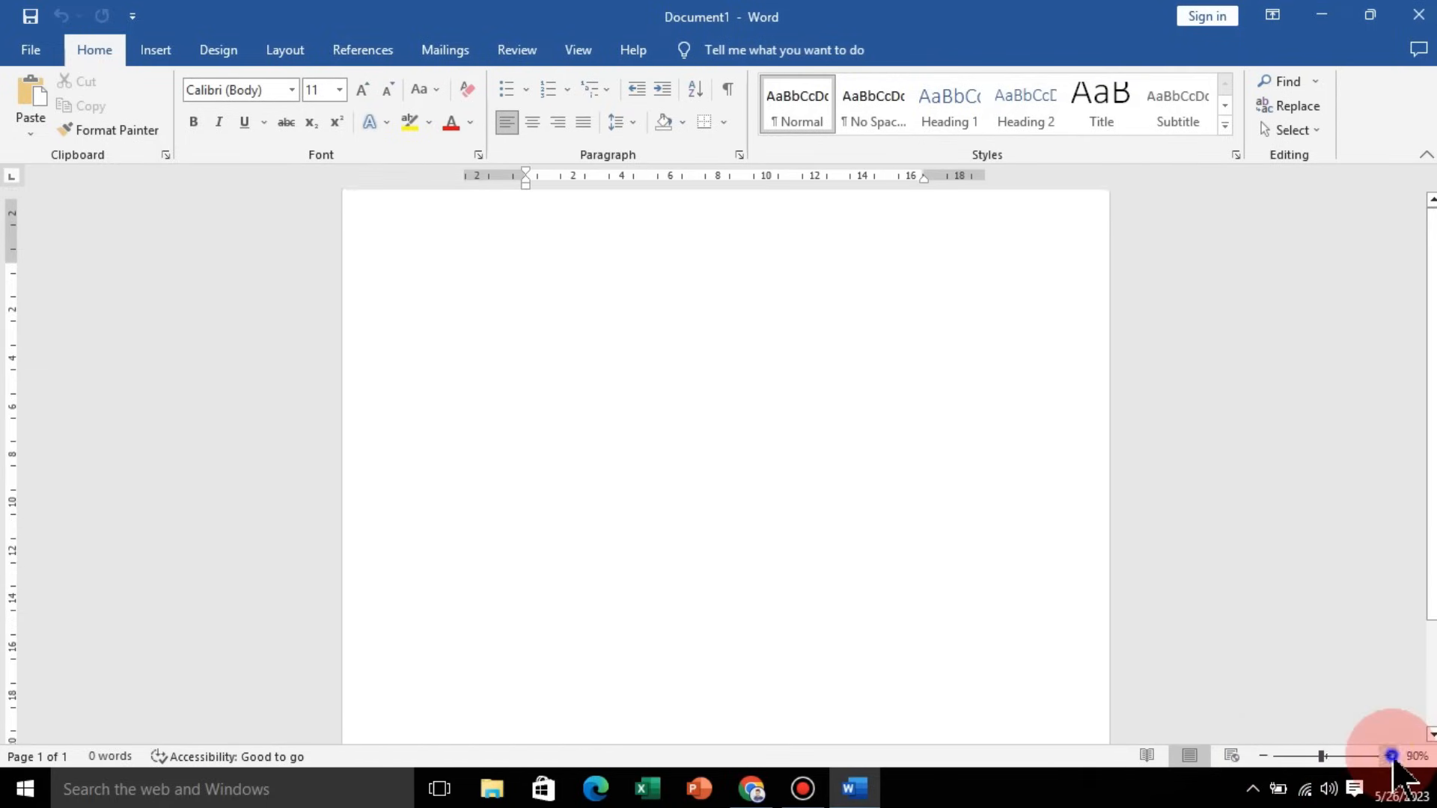
pyautogui.click(1388, 755)
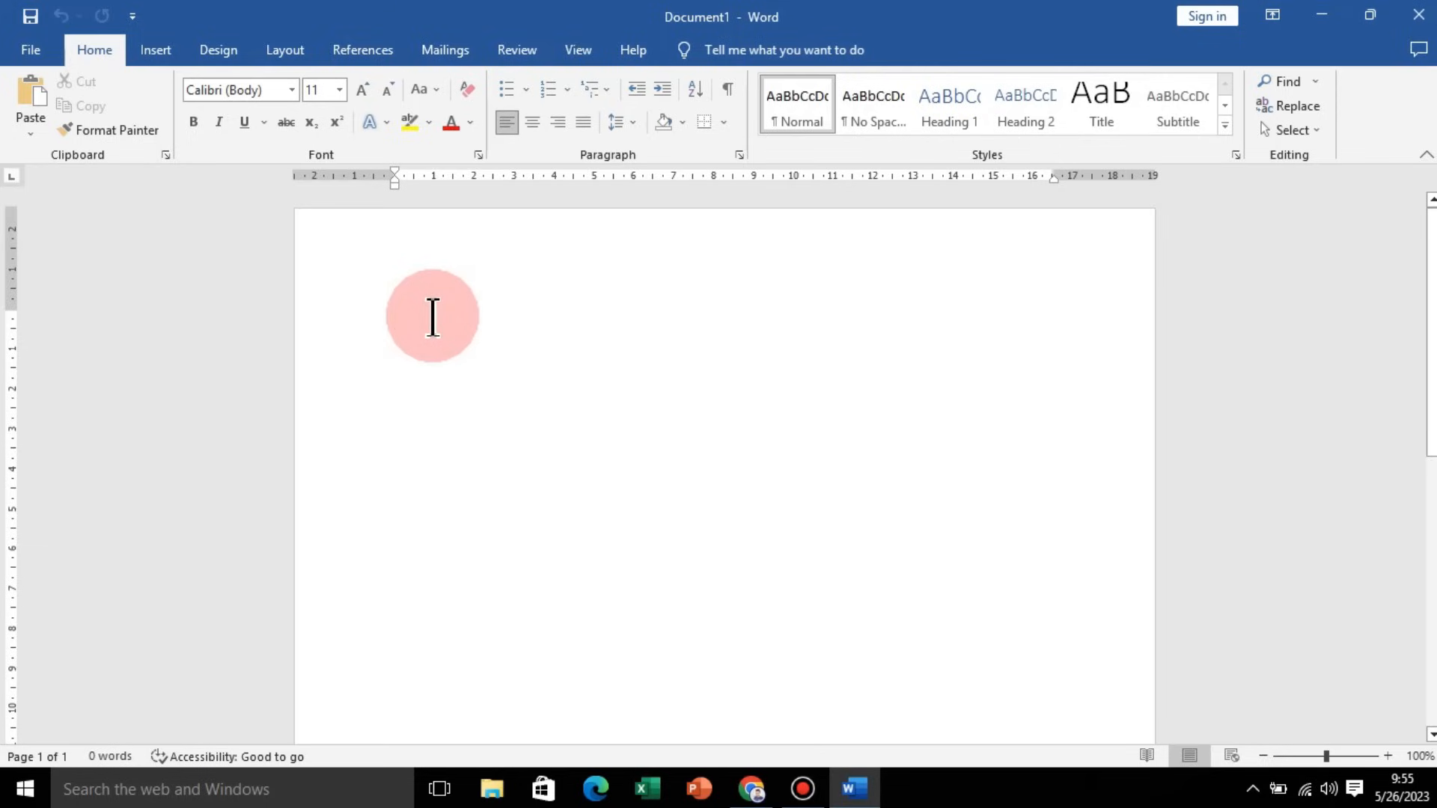
# Step: Enter the sentence 'Hari ini kita akan belajar menggunakan aplikasi micorosft word' on the page
pyautogui.write('Hari')
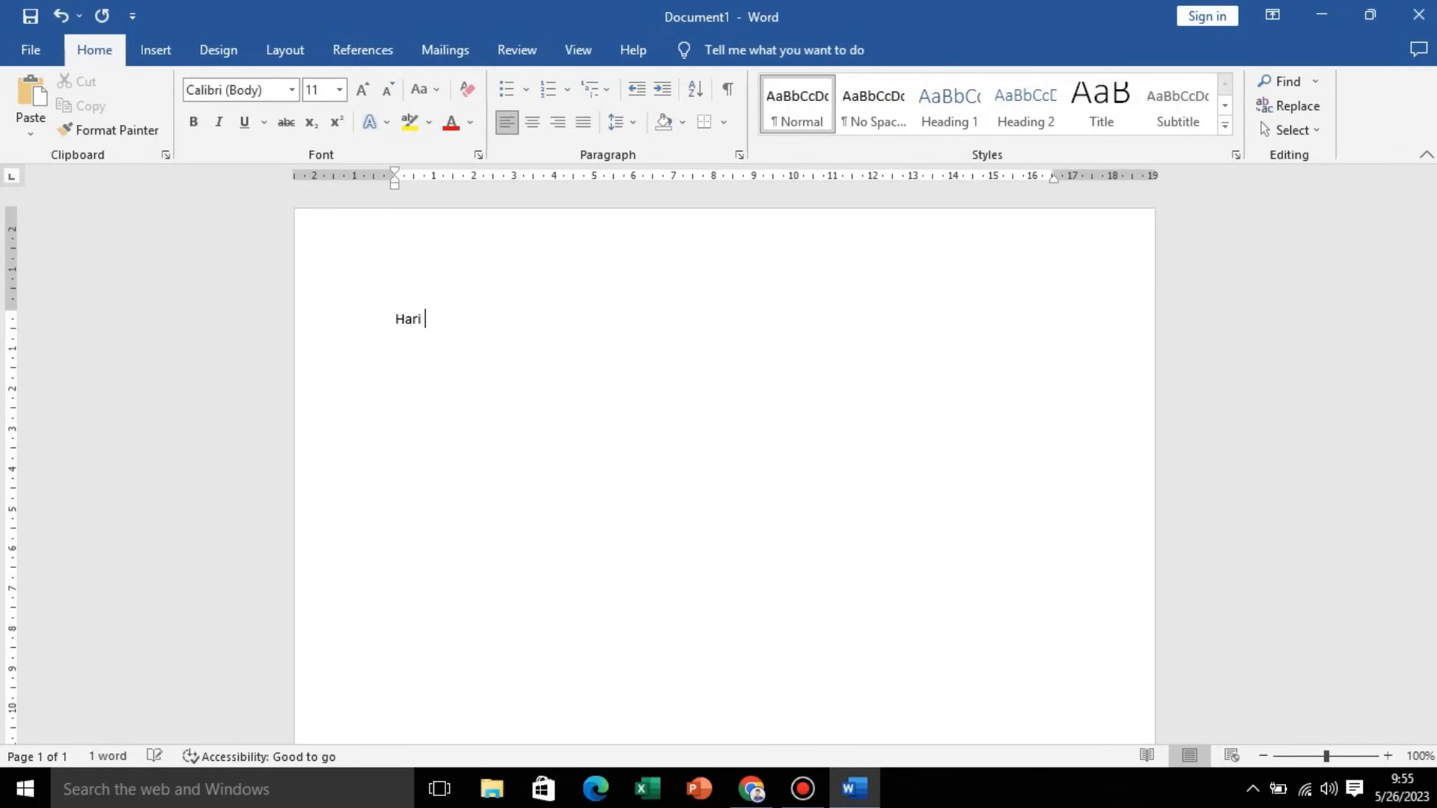
pyautogui.write(' ini kita akan belajar menggu')
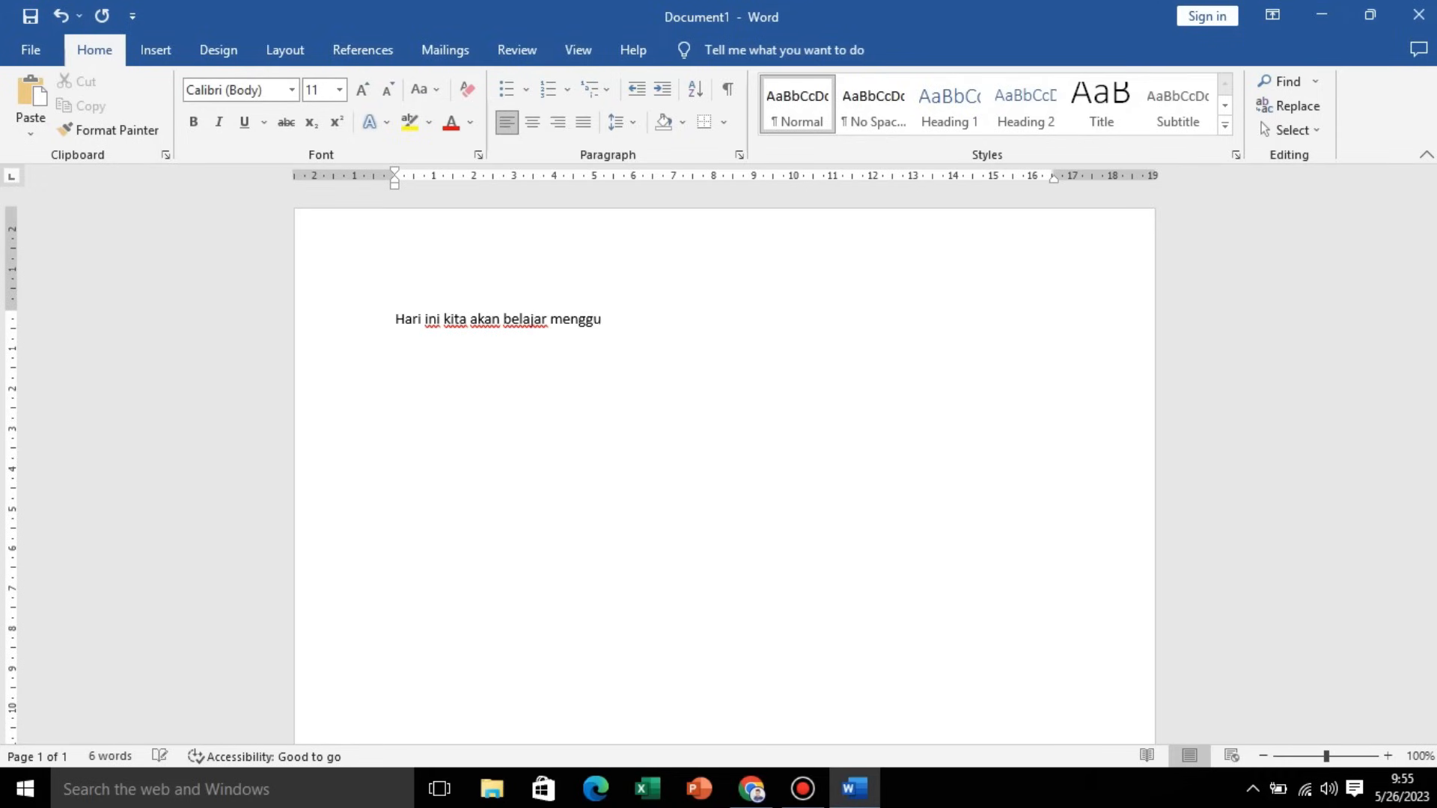
pyautogui.write('n aplikasi micorosft word')
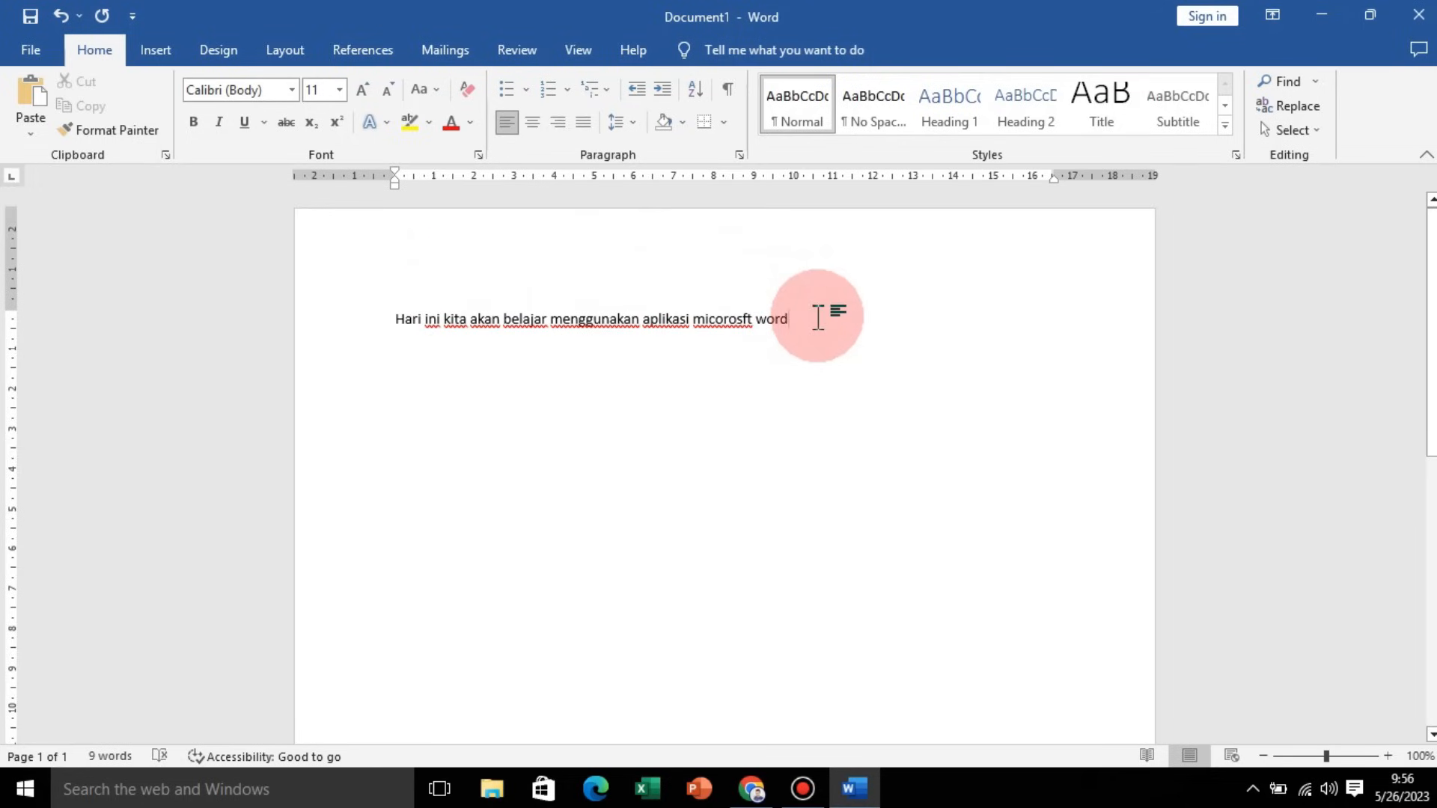
# Step: Select the whole sentence and copy it
pyautogui.moveTo(818, 317); pyautogui.dragTo(392, 318)
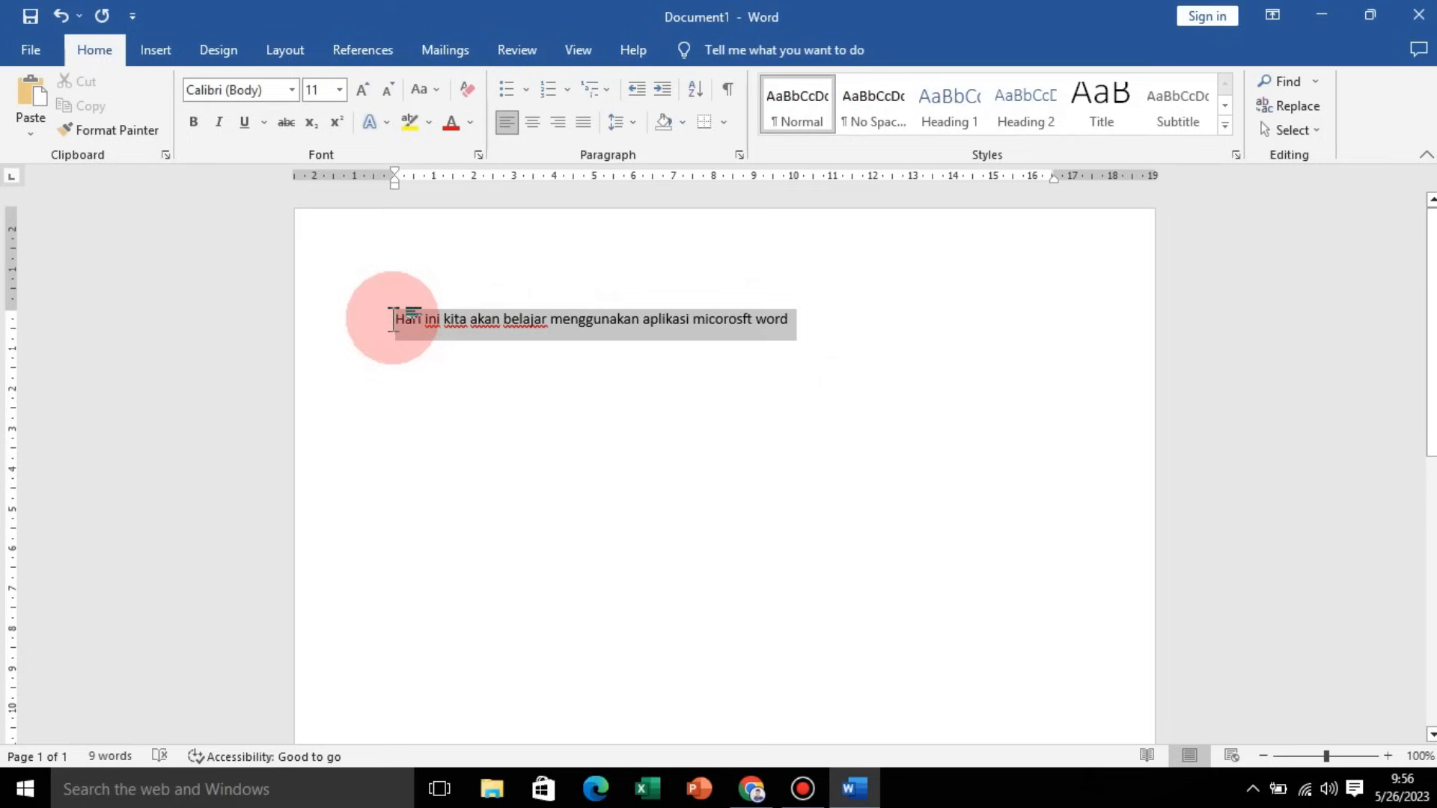
pyautogui.rightClick(773, 332)
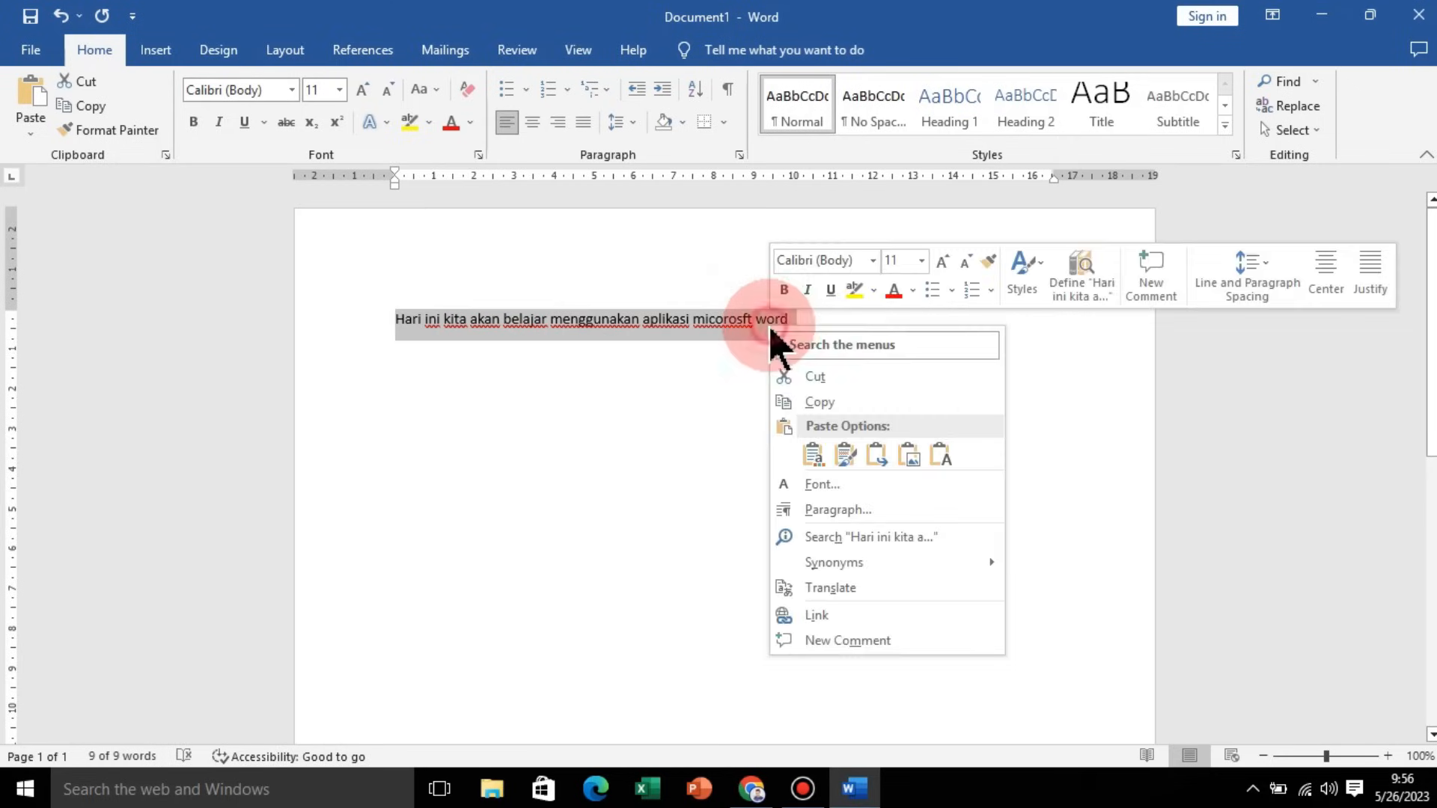
pyautogui.click(823, 402)
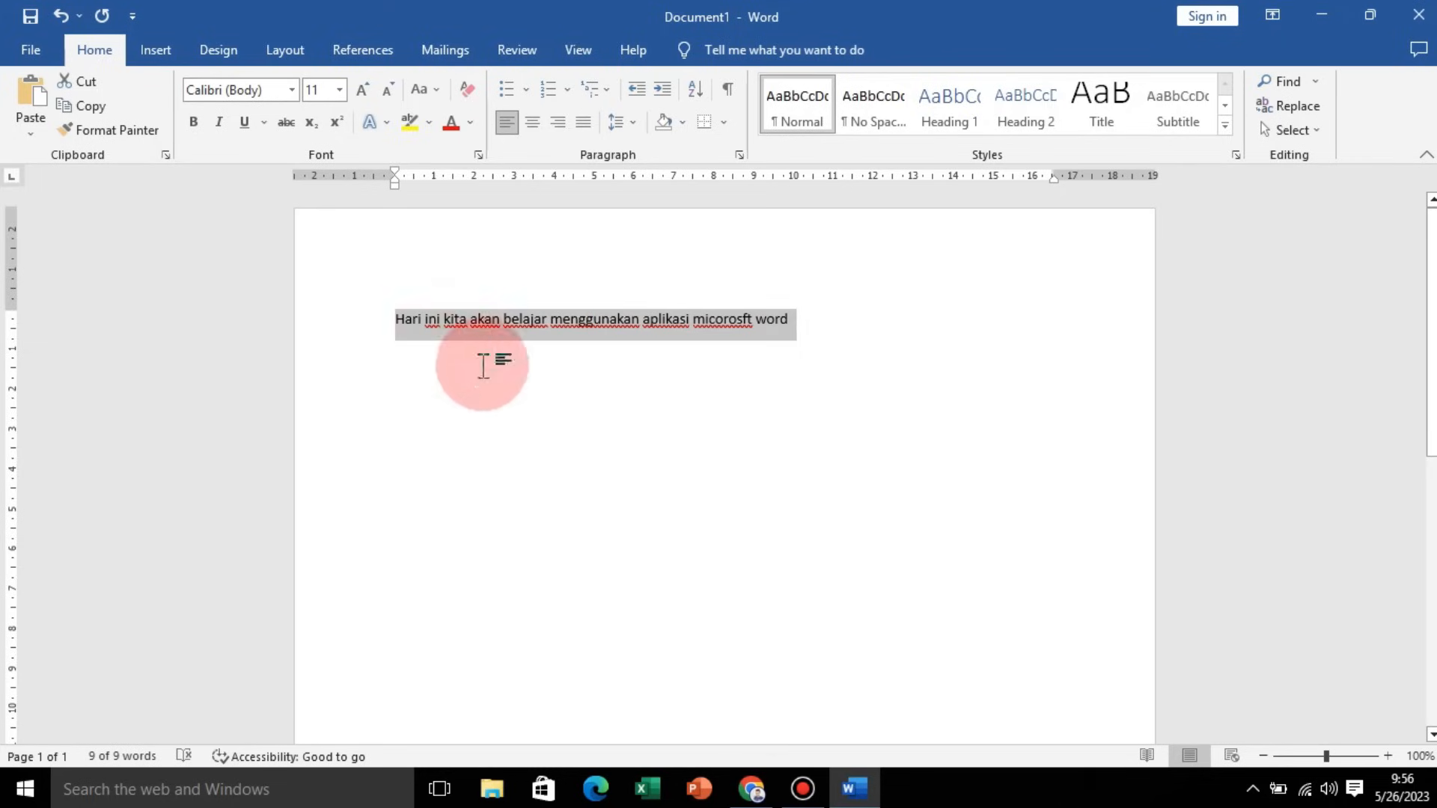
# Step: Paste the copied sentence four more times after the original text
pyautogui.click(834, 326)
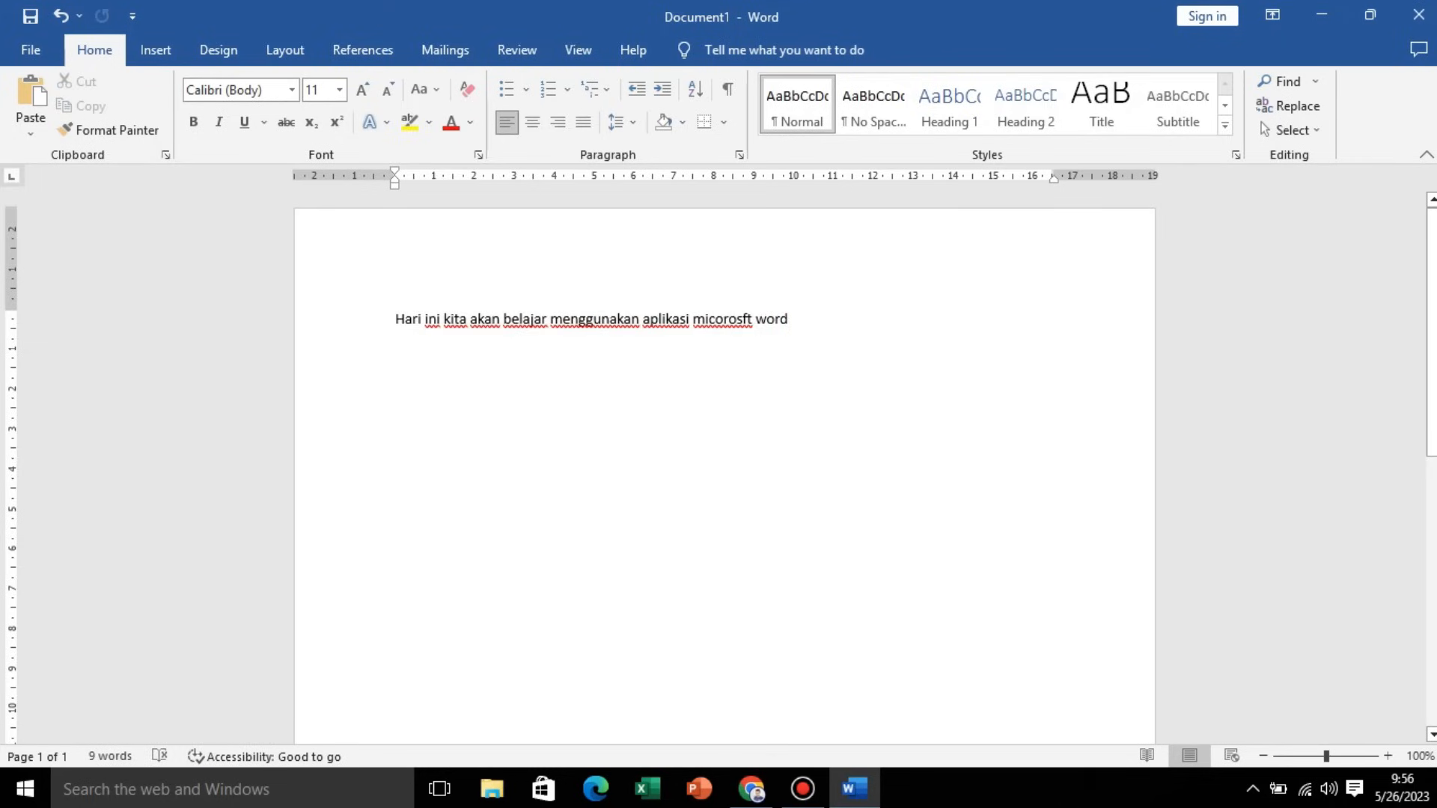
pyautogui.click(30, 101)
pyautogui.click(556, 330)
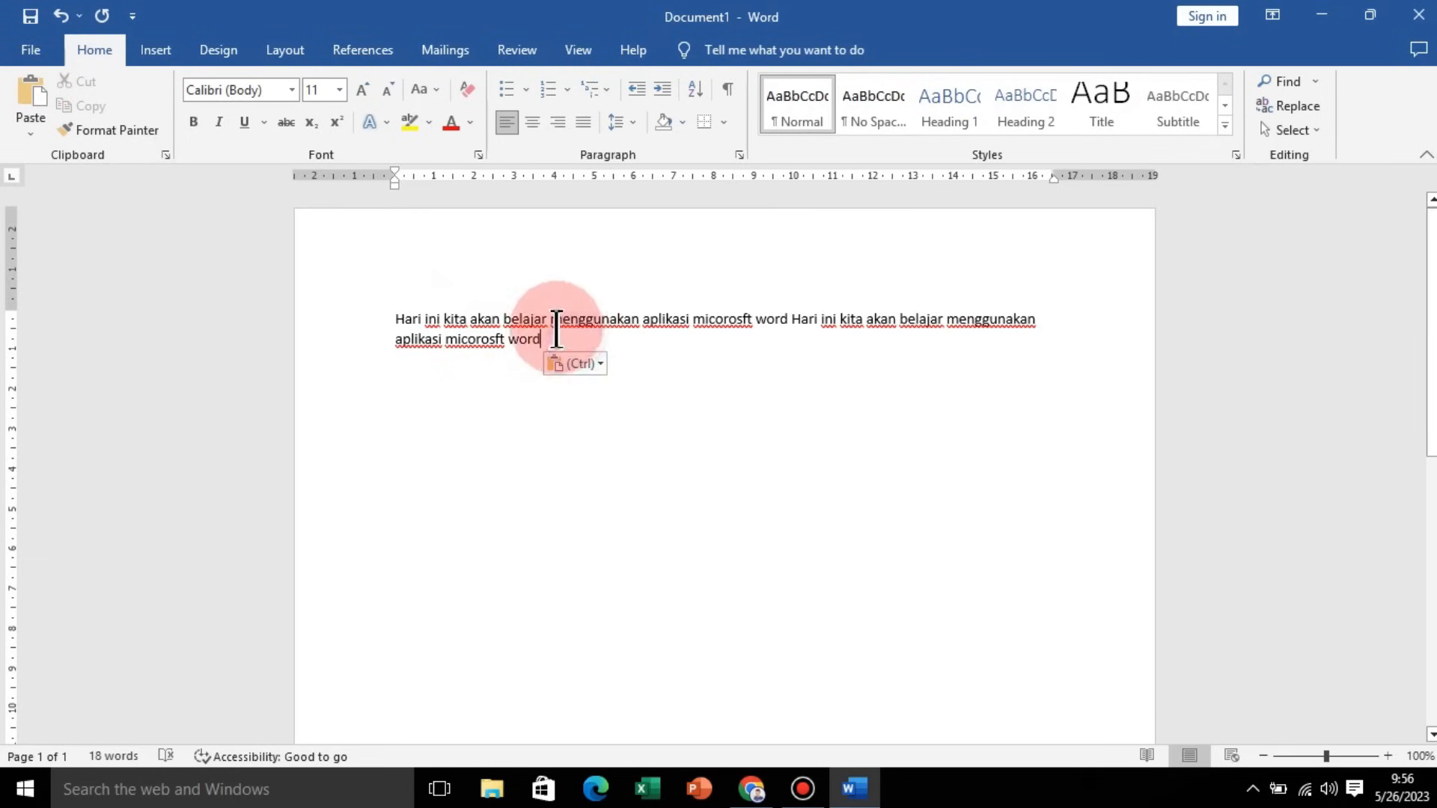
pyautogui.click(30, 101)
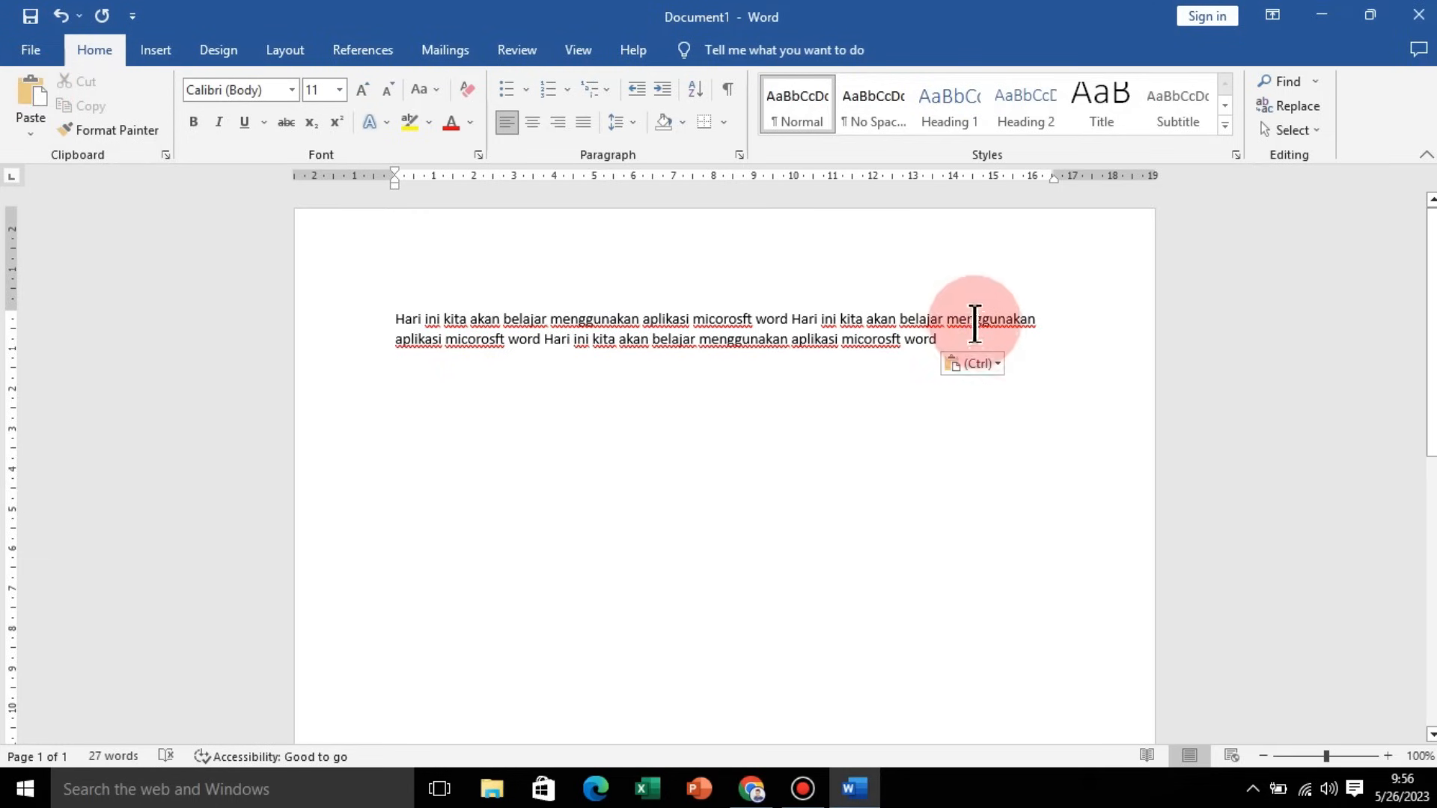
pyautogui.click(30, 101)
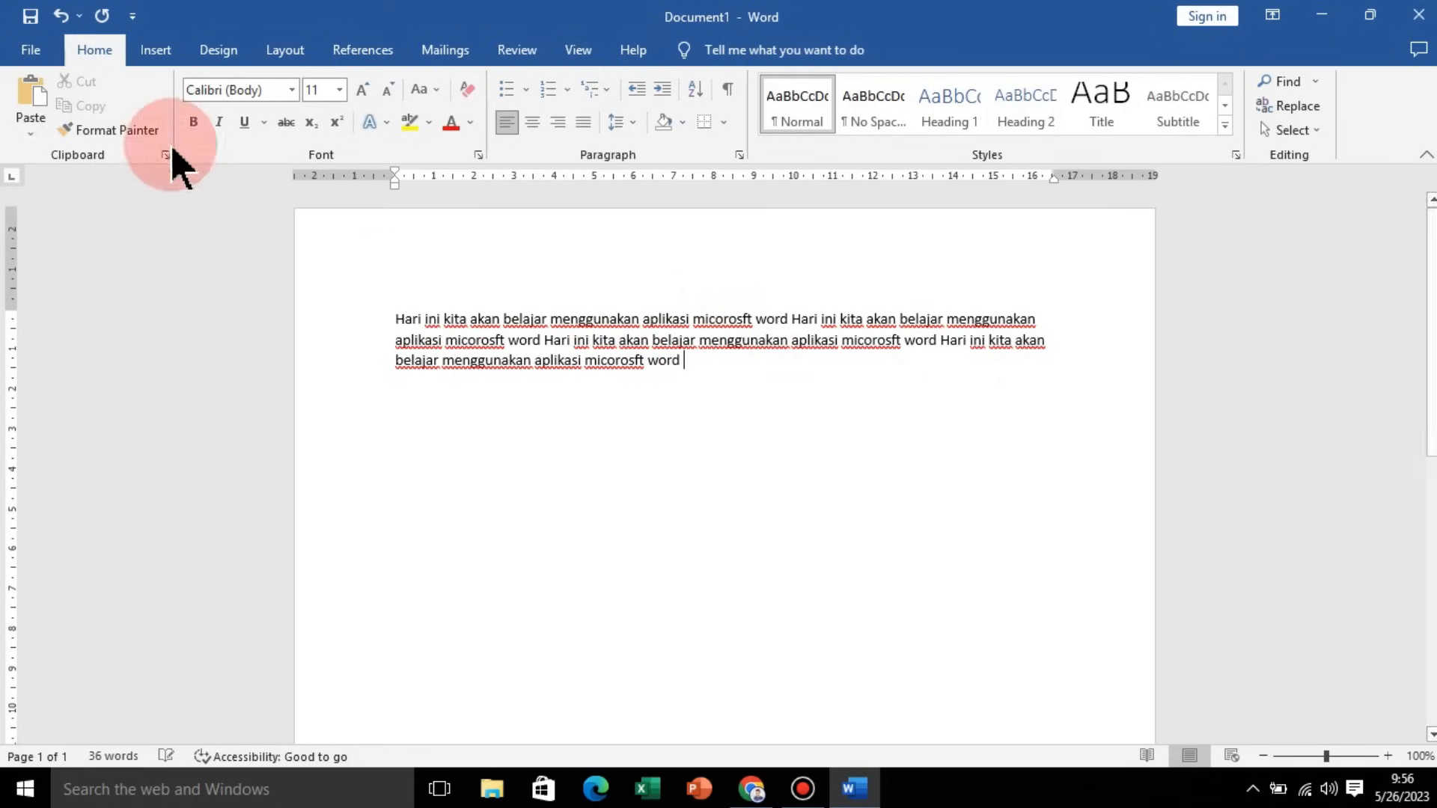
pyautogui.click(30, 101)
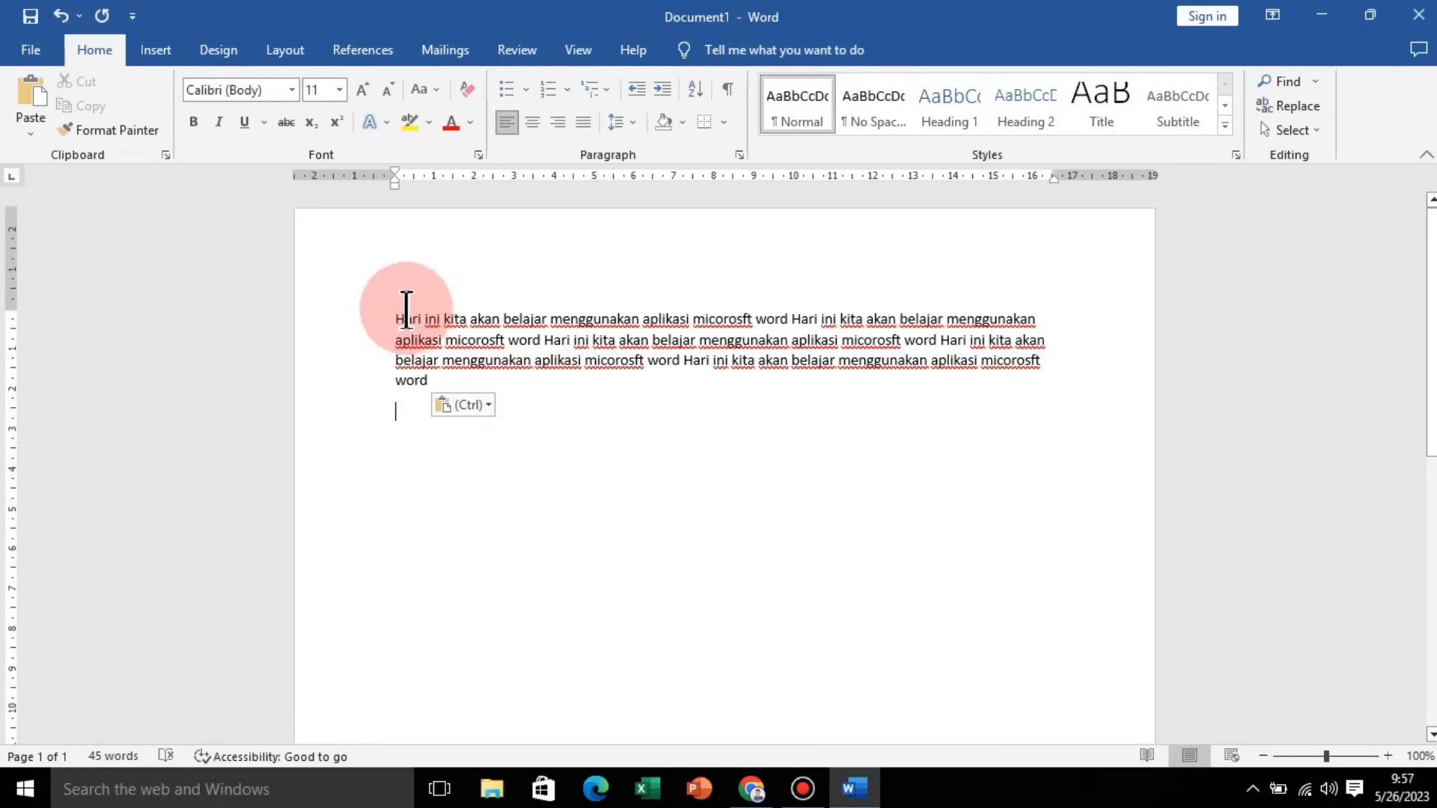
# Step: Select all the text and change its font to Times New Roman
pyautogui.moveTo(395, 312); pyautogui.dragTo(474, 401)
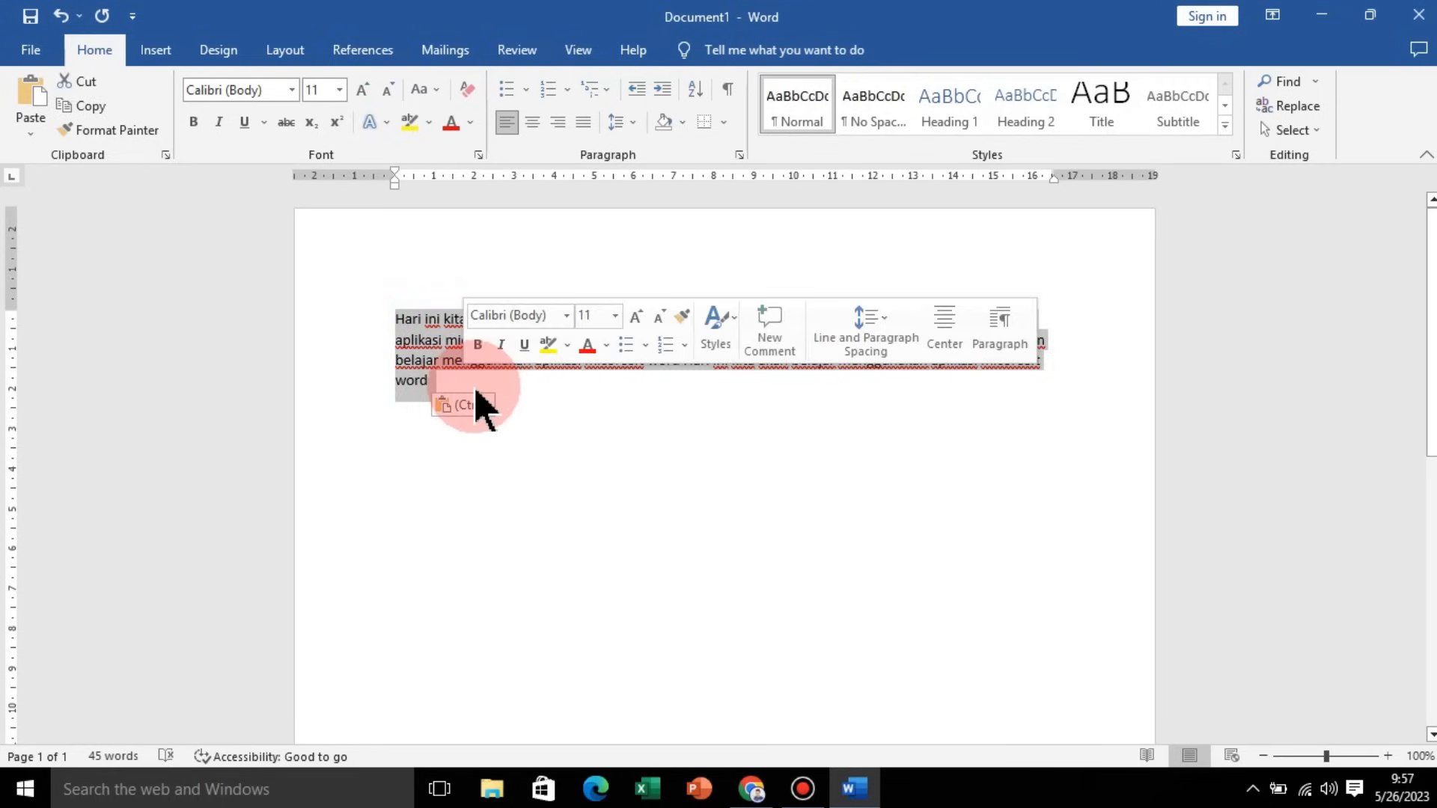
pyautogui.click(292, 90)
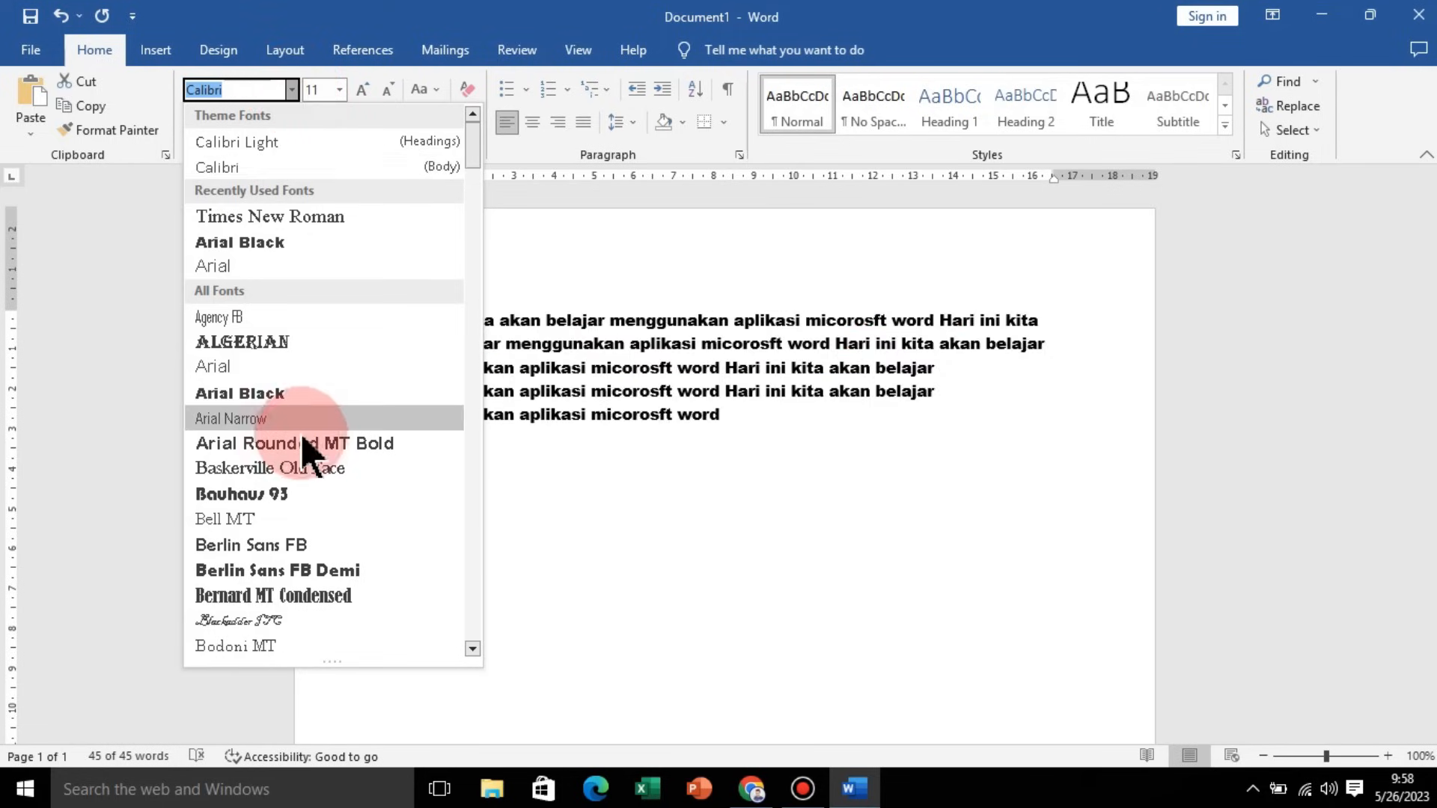
pyautogui.scroll(-5, 308, 449)
pyautogui.scroll(4, 311, 456)
pyautogui.scroll(1, 311, 449)
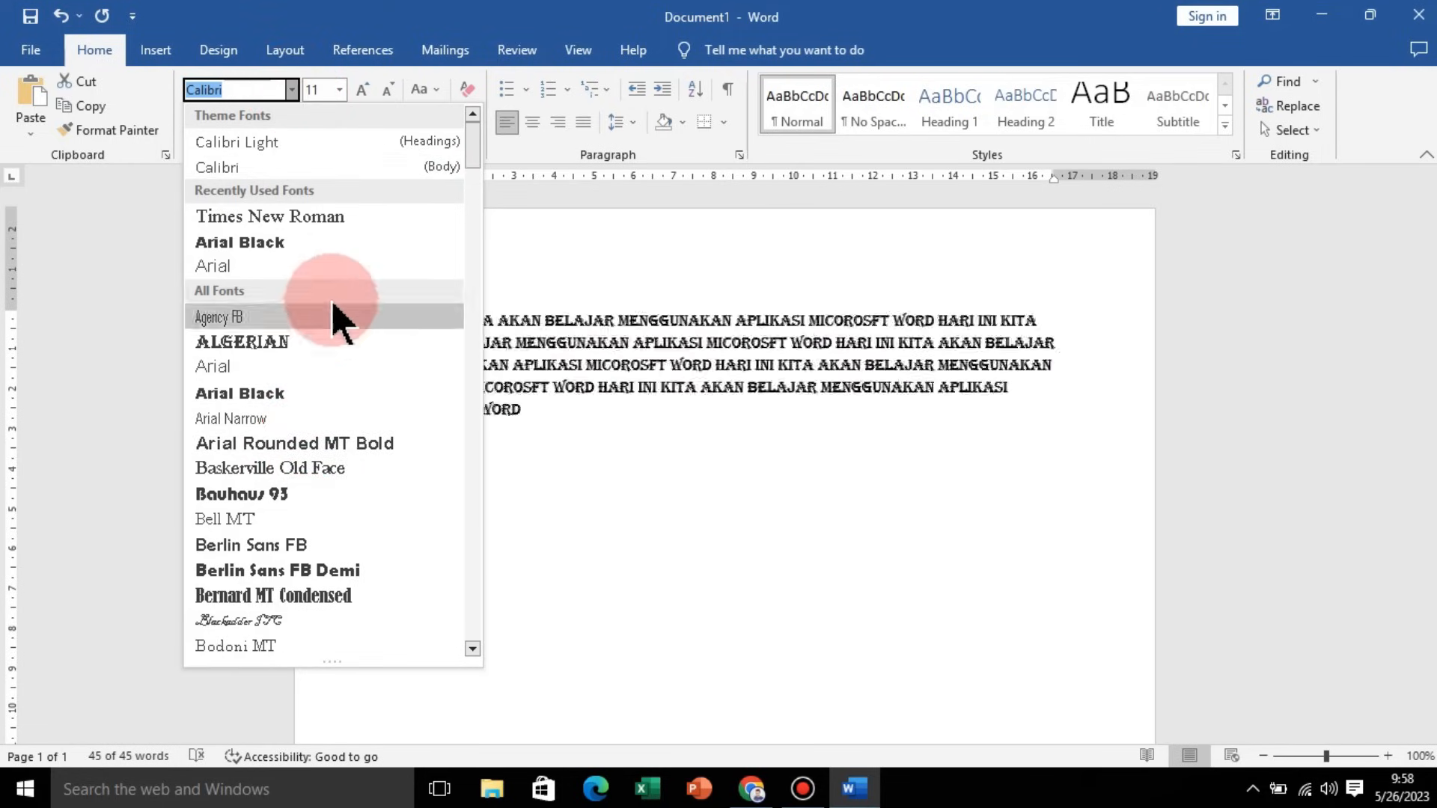
pyautogui.click(311, 217)
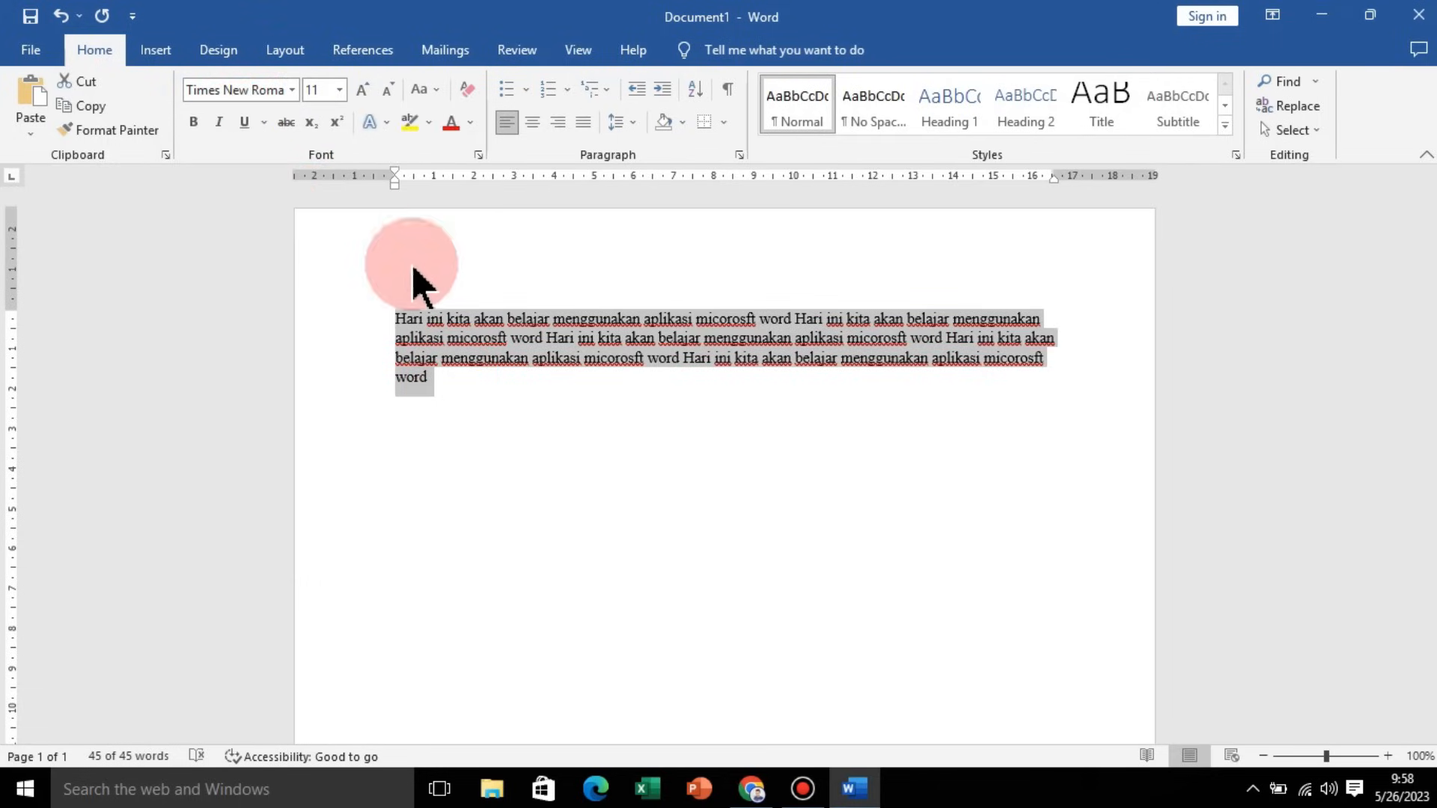
# Step: Reselect all the text and set its font size to 16
pyautogui.click(464, 389)
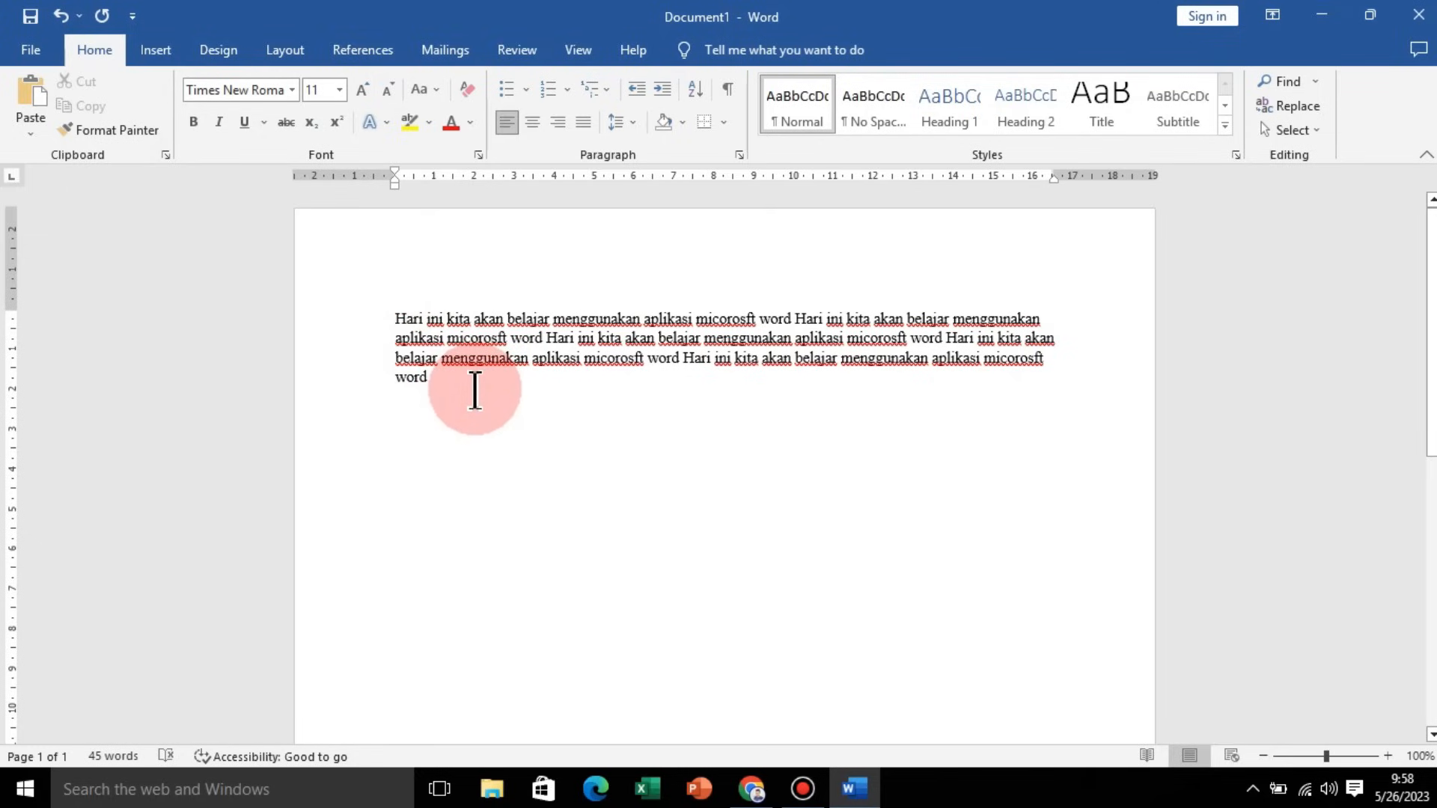
pyautogui.moveTo(395, 317); pyautogui.dragTo(564, 401)
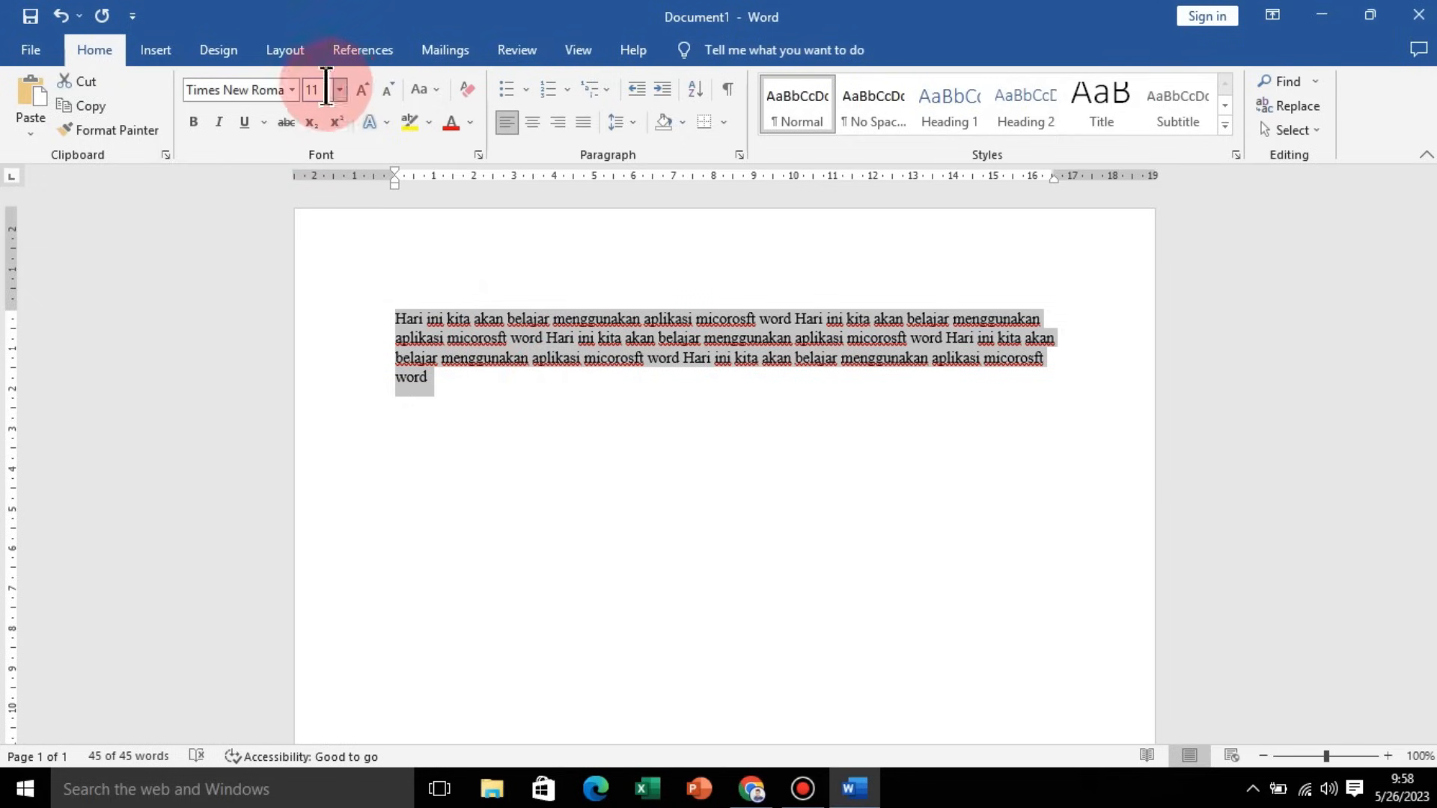
pyautogui.click(340, 90)
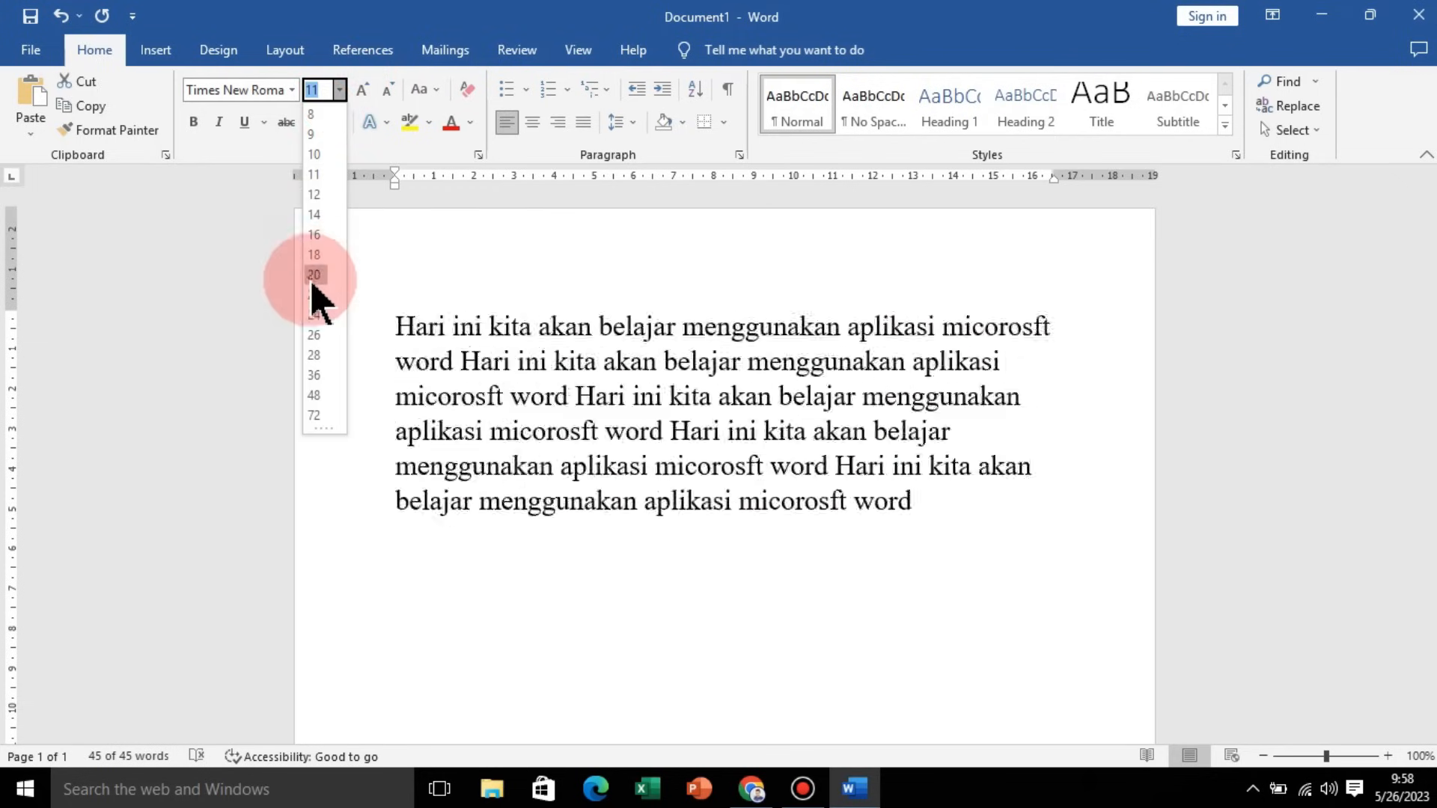
pyautogui.click(319, 234)
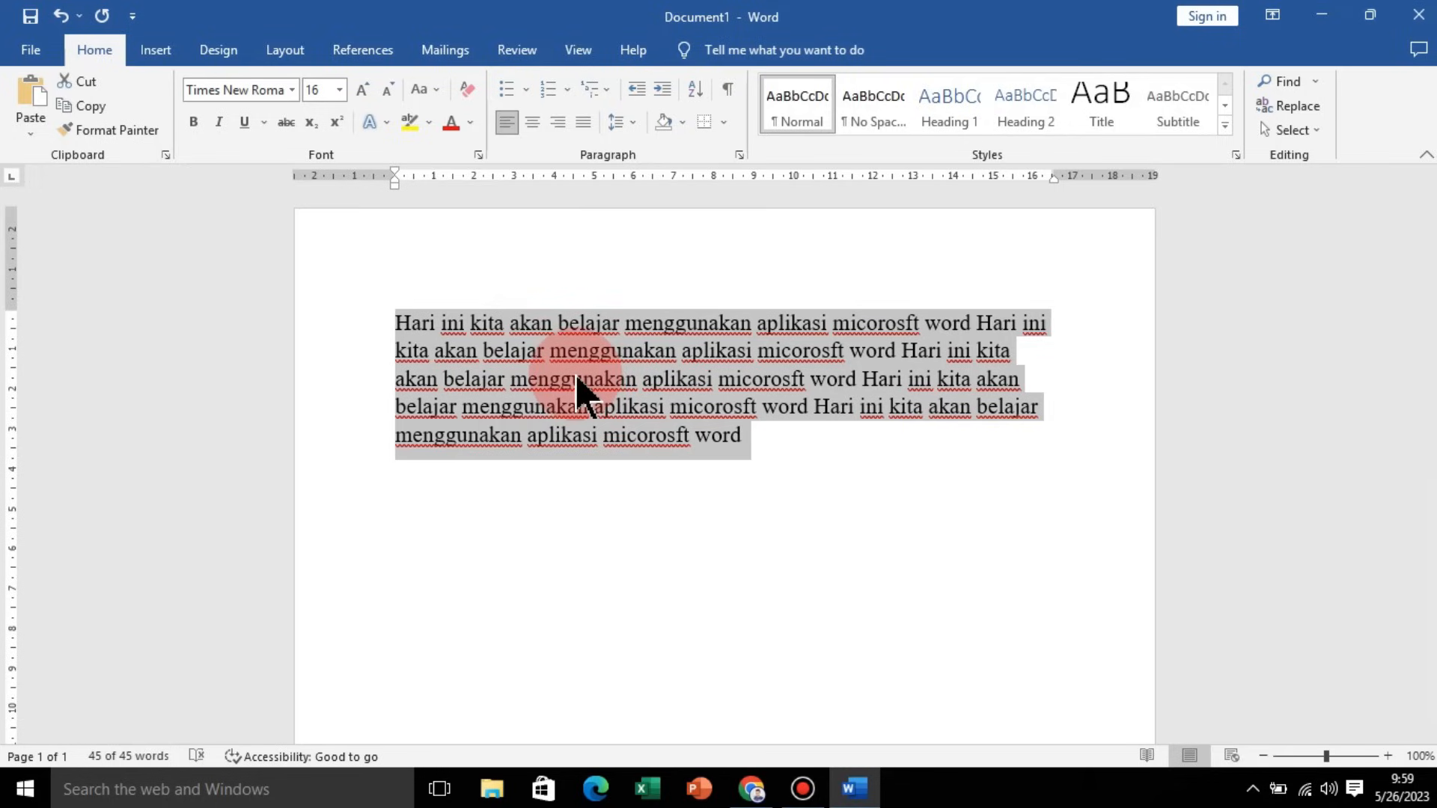
# Step: Step the font size down to 10 and back up to 16 with the shrink and grow font controls
pyautogui.click(392, 92)
pyautogui.click(392, 91)
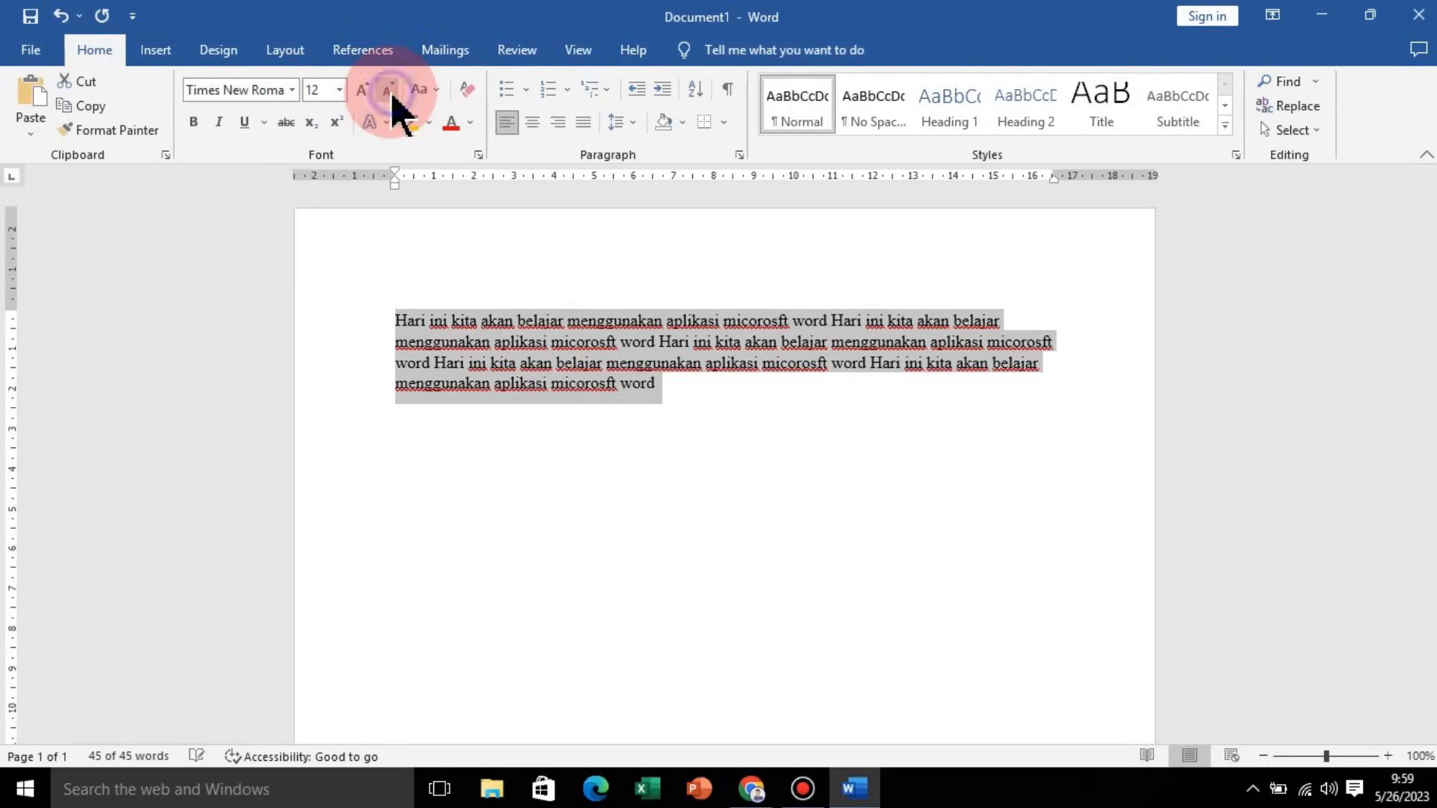
pyautogui.click(389, 92)
pyautogui.click(387, 91)
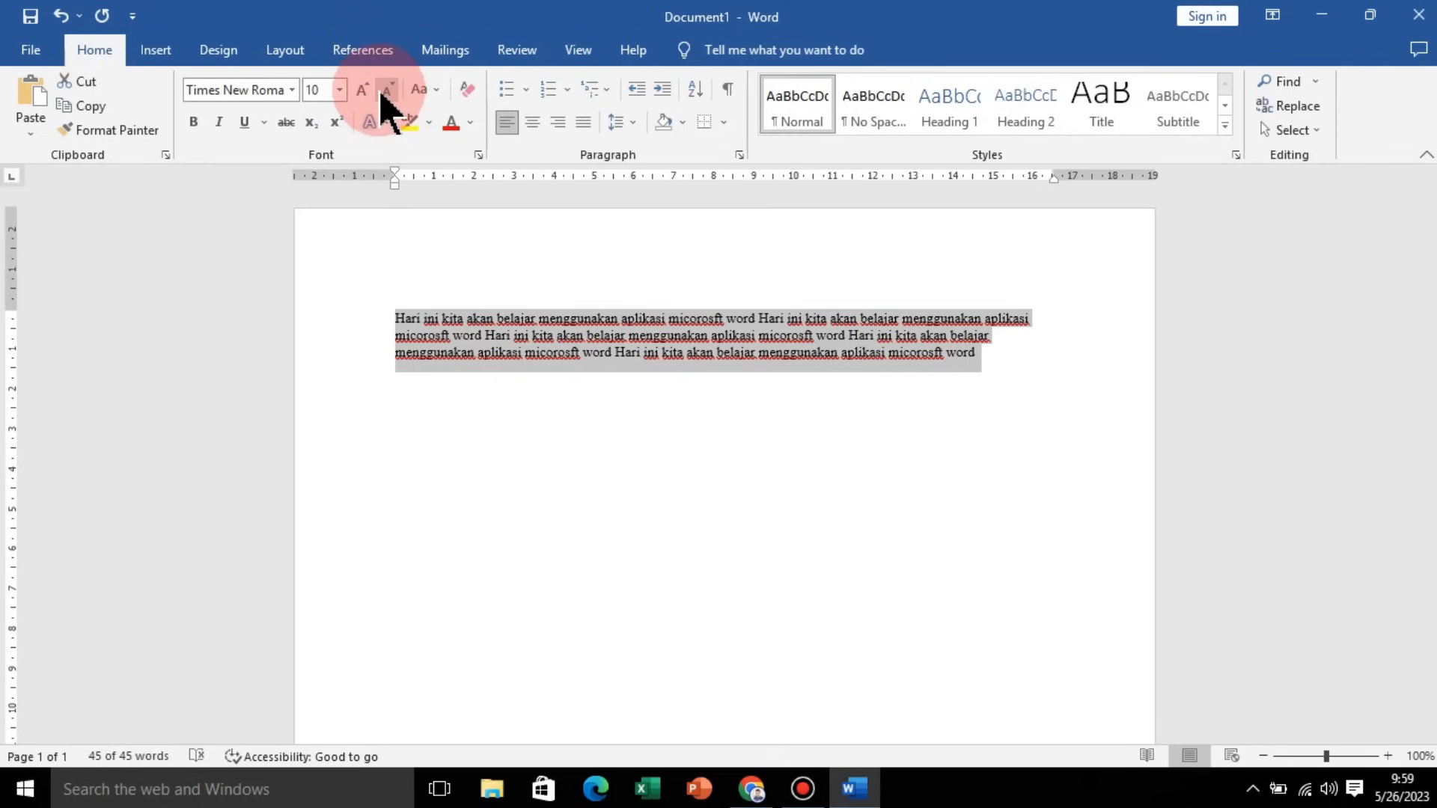
pyautogui.click(363, 93)
pyautogui.click(363, 93)
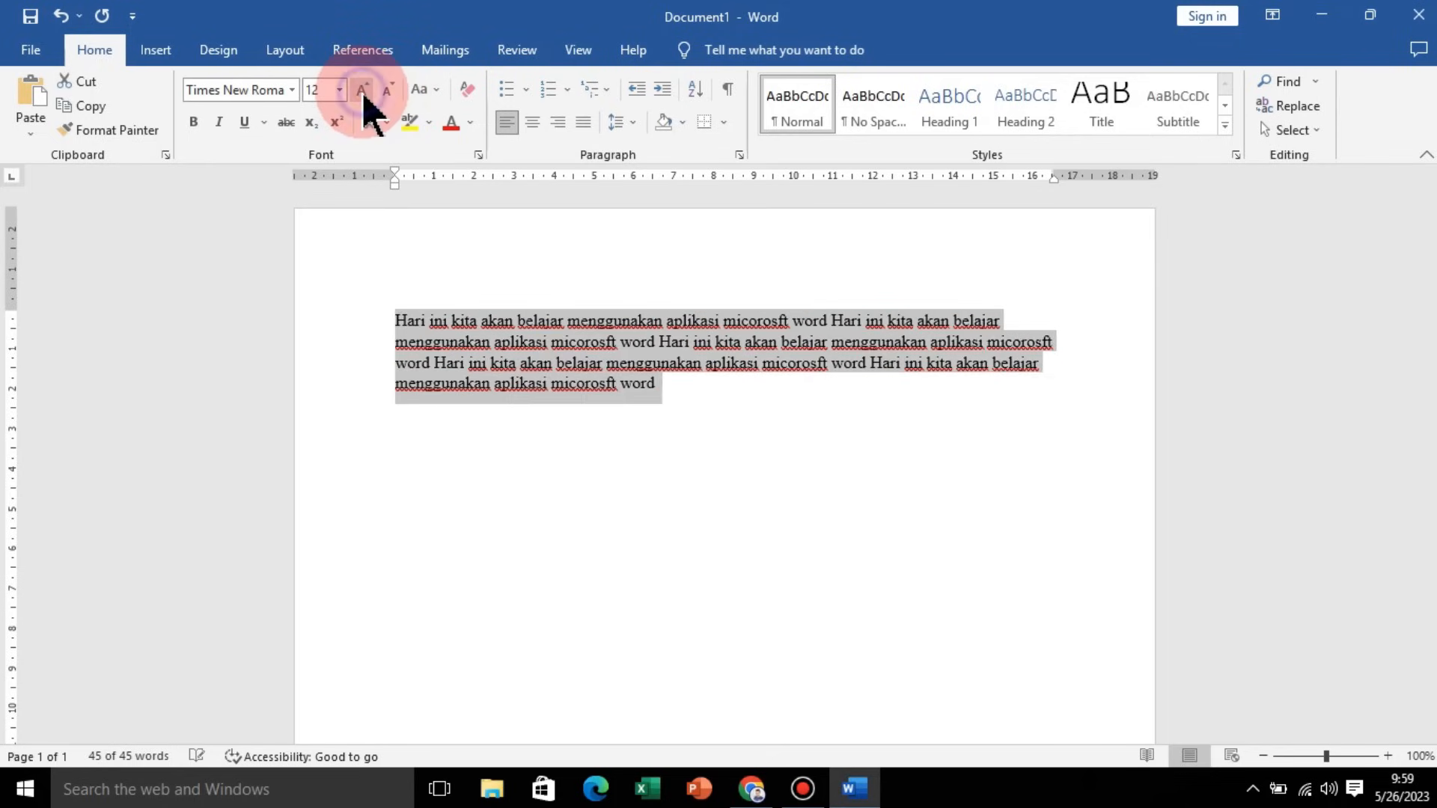
pyautogui.click(362, 93)
pyautogui.click(362, 92)
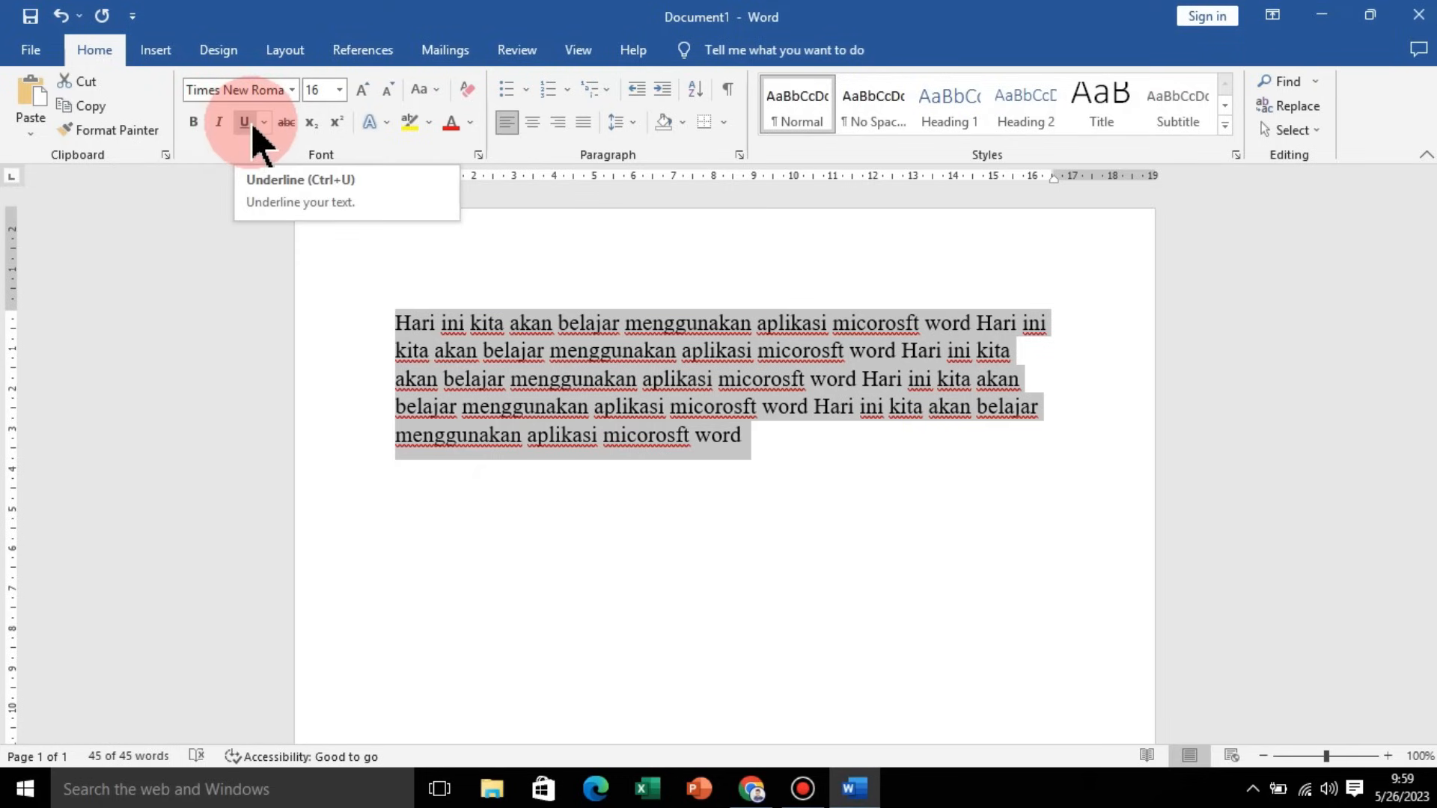
# Step: Select the first sentence and make it bold
pyautogui.click(540, 318)
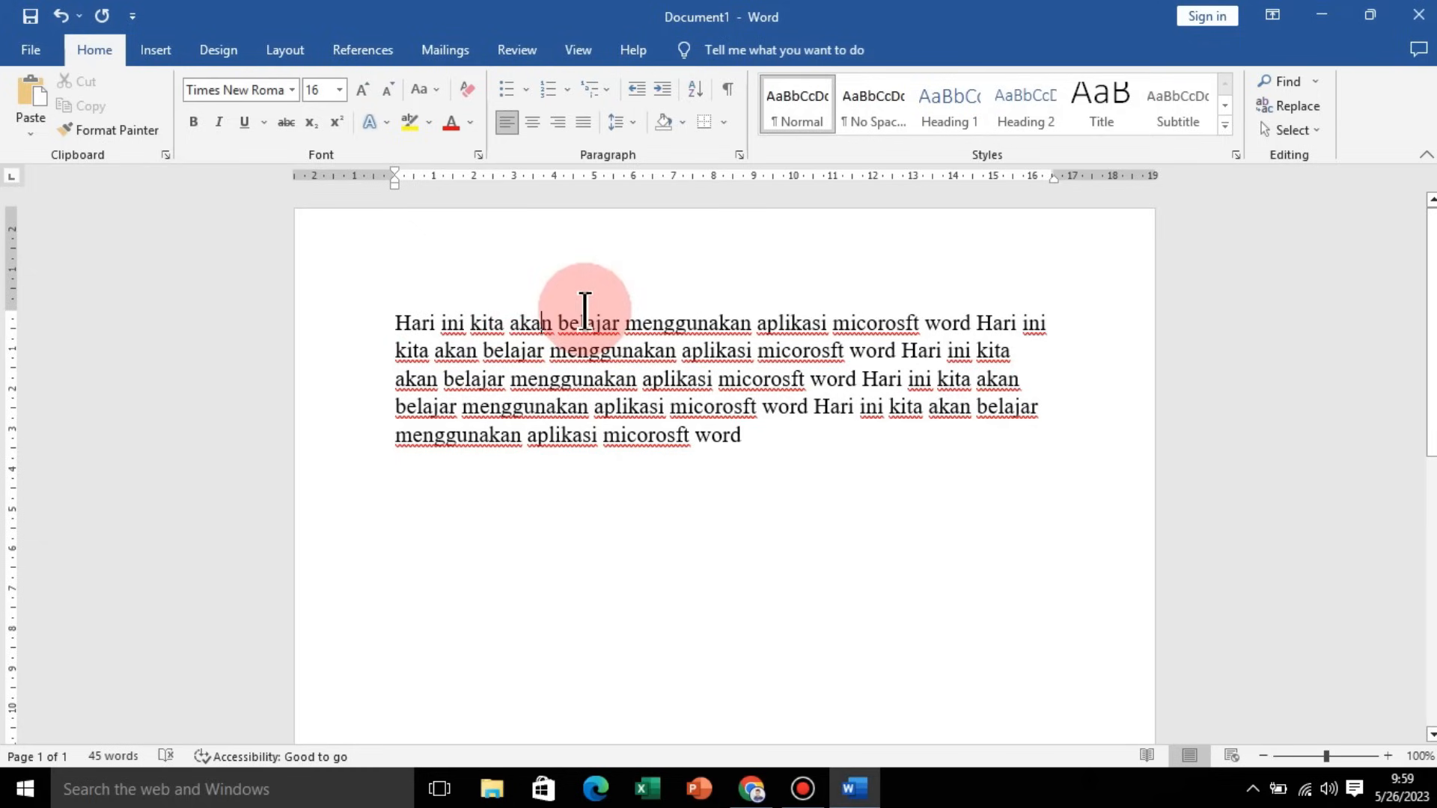
pyautogui.moveTo(396, 324); pyautogui.dragTo(965, 323)
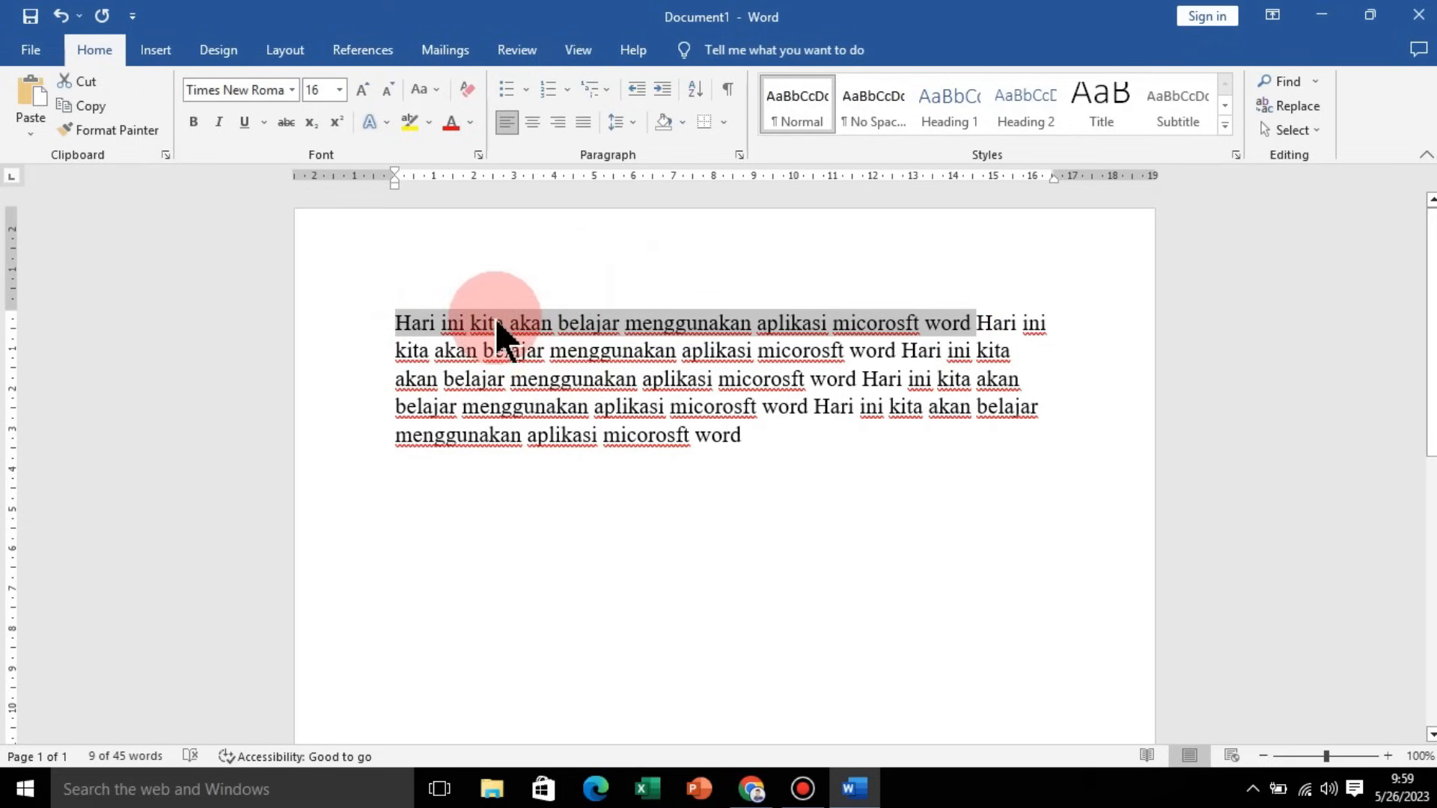
pyautogui.click(195, 124)
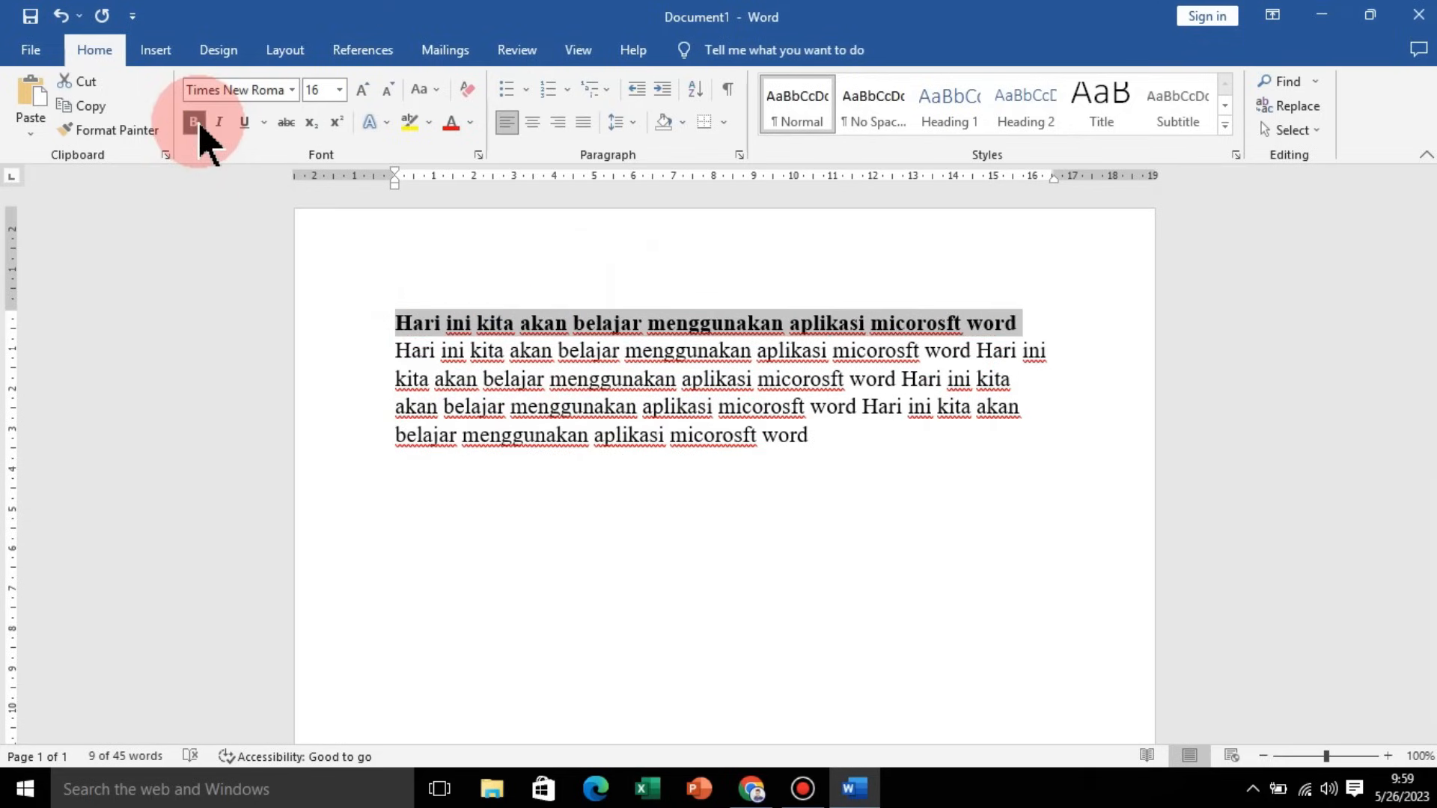
# Step: Select the second sentence and make it italic
pyautogui.click(595, 323)
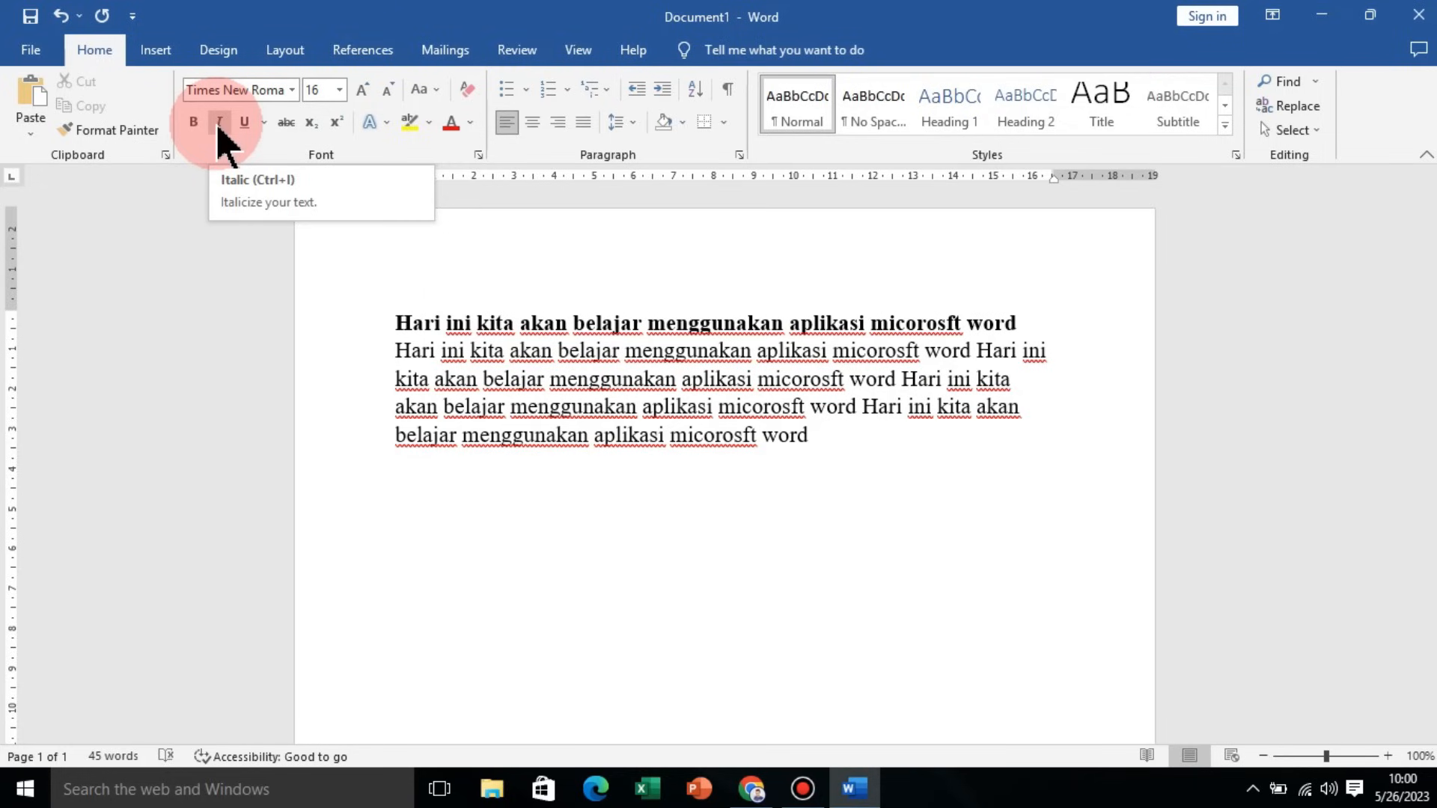
pyautogui.moveTo(396, 348); pyautogui.dragTo(978, 353)
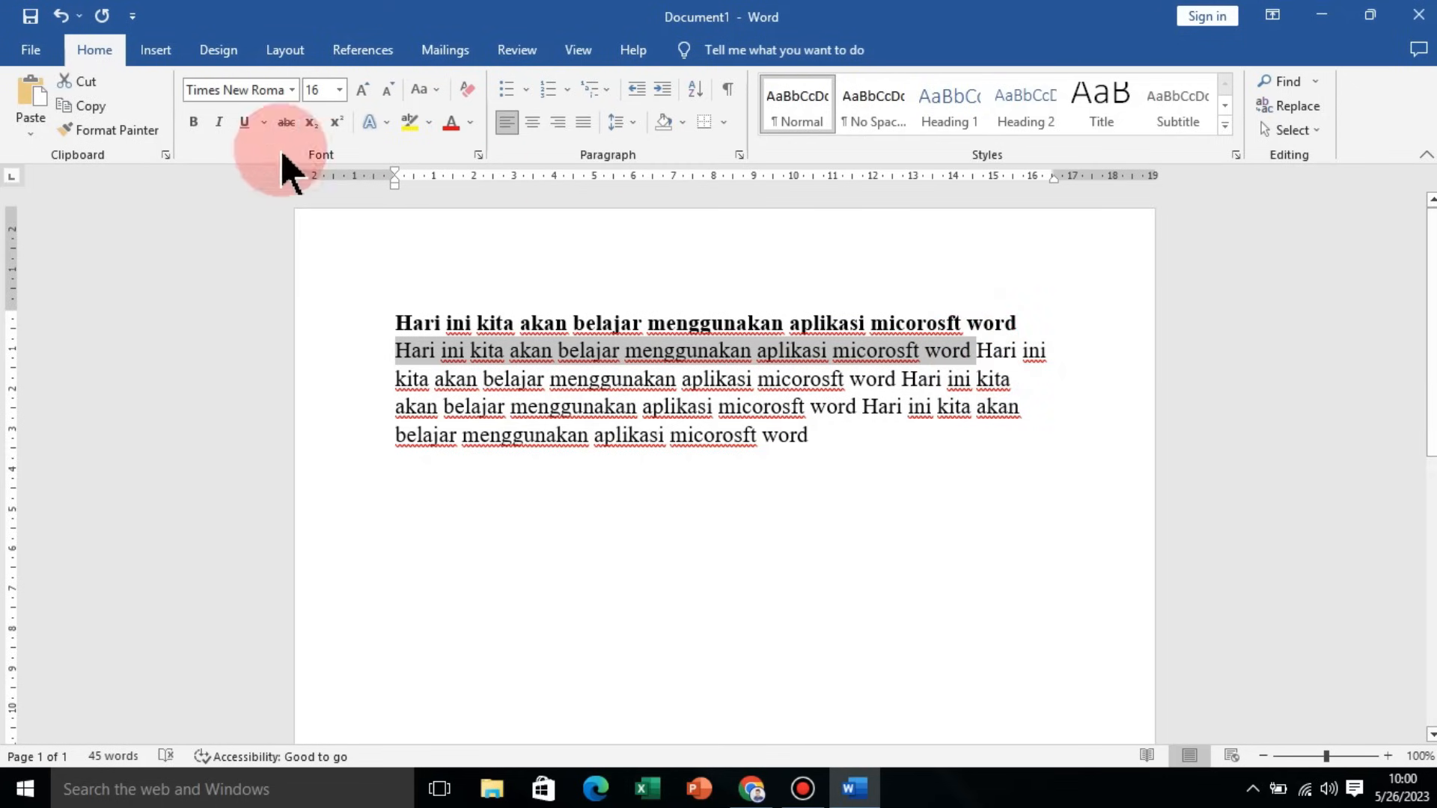
pyautogui.click(222, 124)
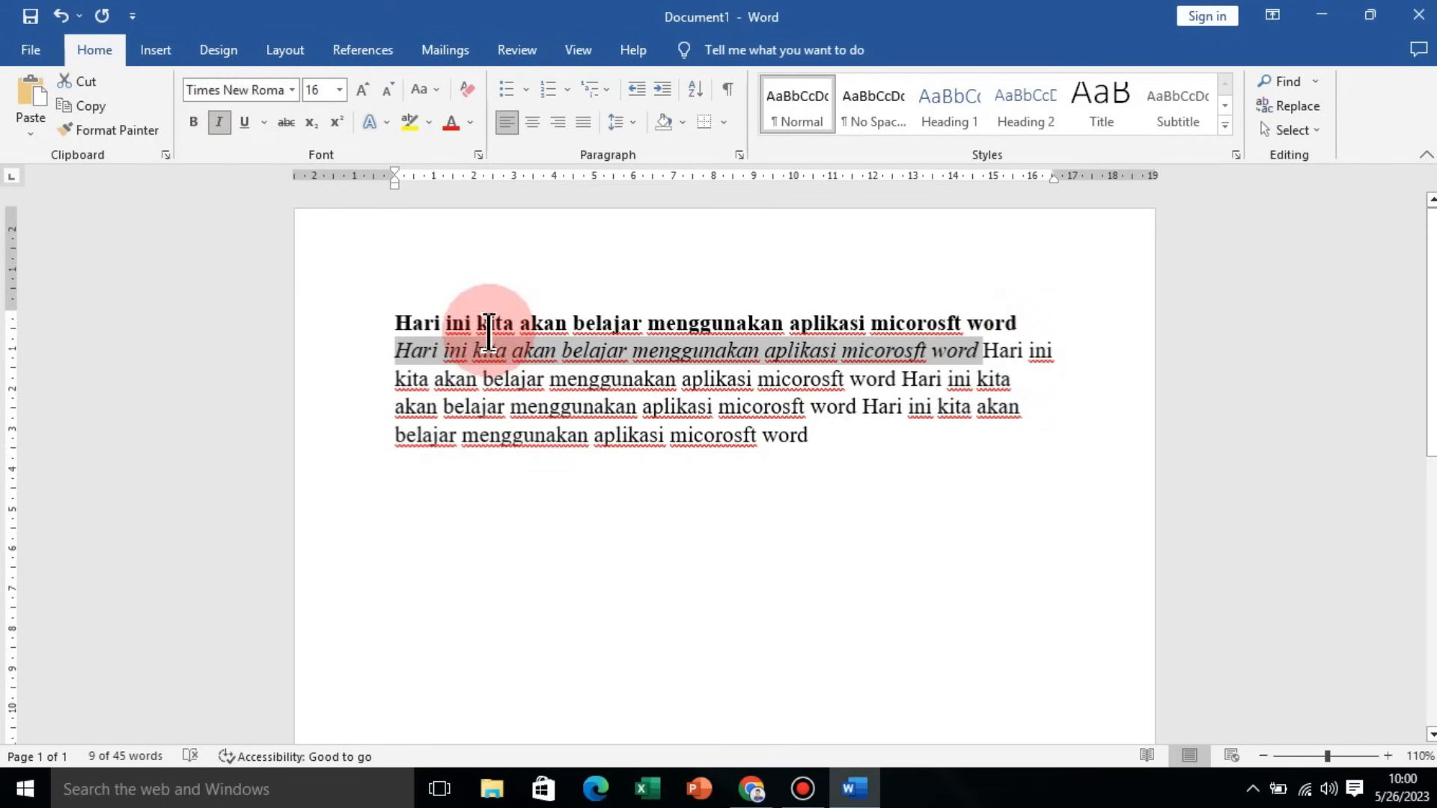
# Step: Select the third sentence and underline it
pyautogui.keyDown('ctrl'); pyautogui.scroll(2, 489, 332); pyautogui.keyUp('ctrl')
pyautogui.keyDown('ctrl'); pyautogui.scroll(2, 490, 332); pyautogui.keyUp('ctrl')
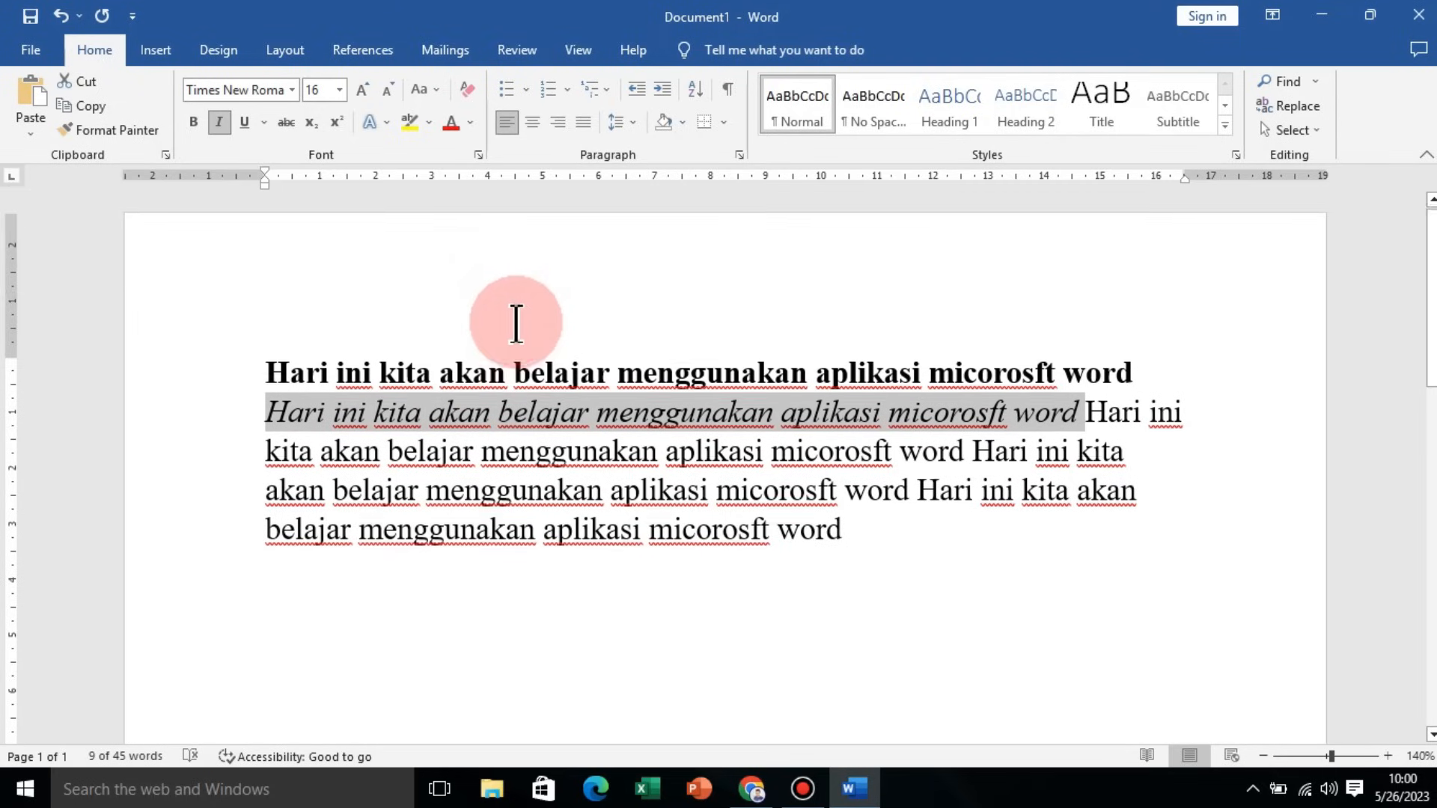
pyautogui.click(1087, 423)
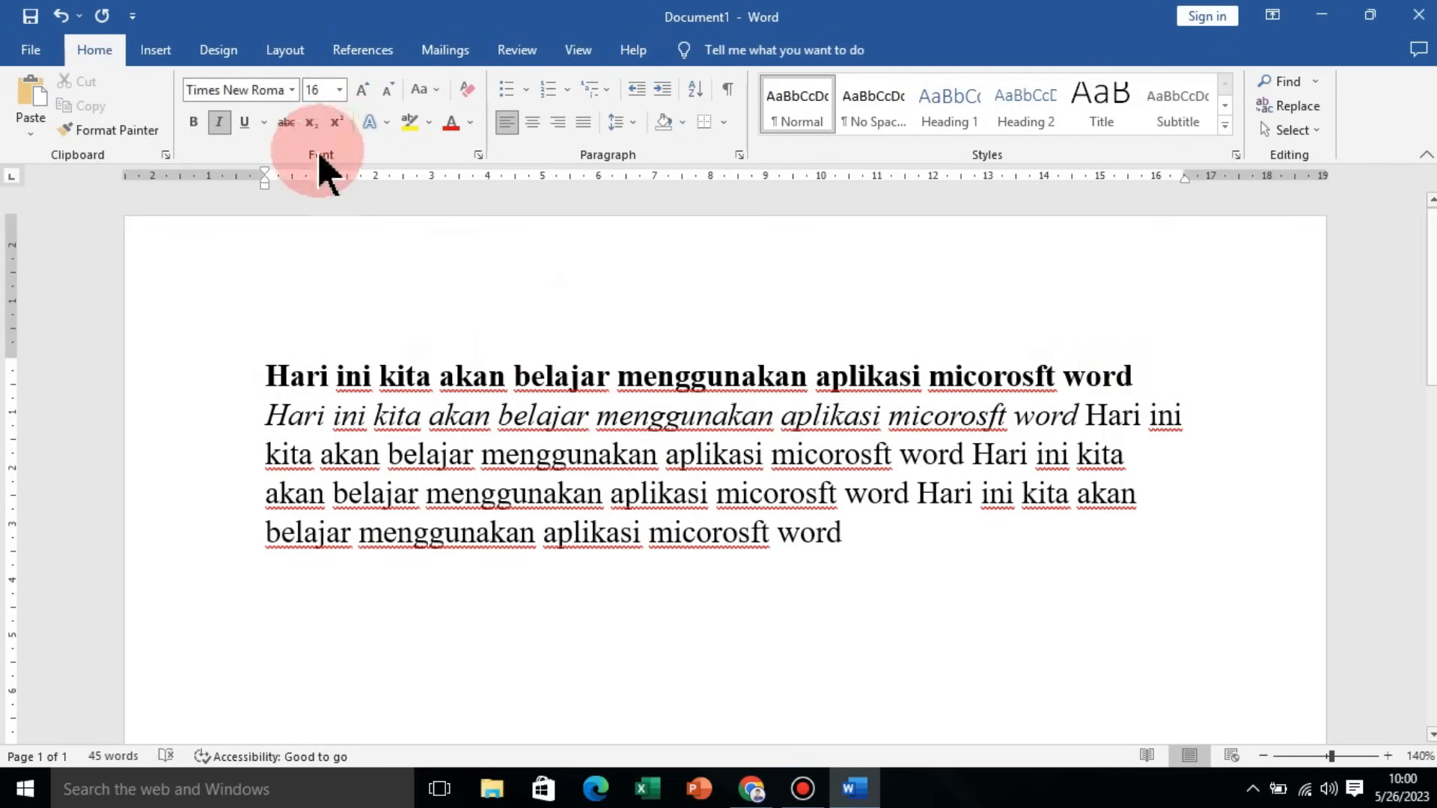
pyautogui.click(1086, 420)
pyautogui.moveTo(1087, 420); pyautogui.dragTo(894, 457)
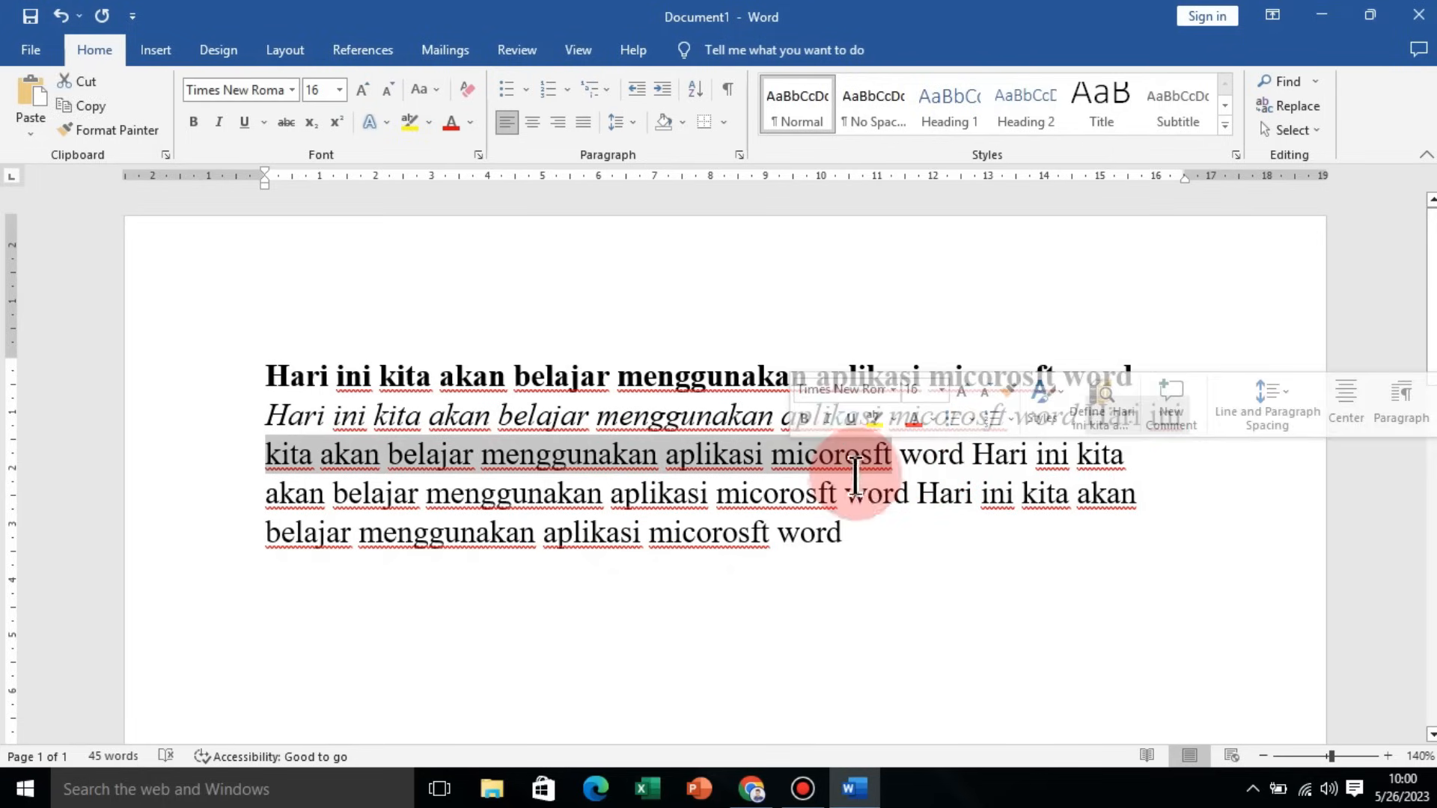
pyautogui.click(244, 122)
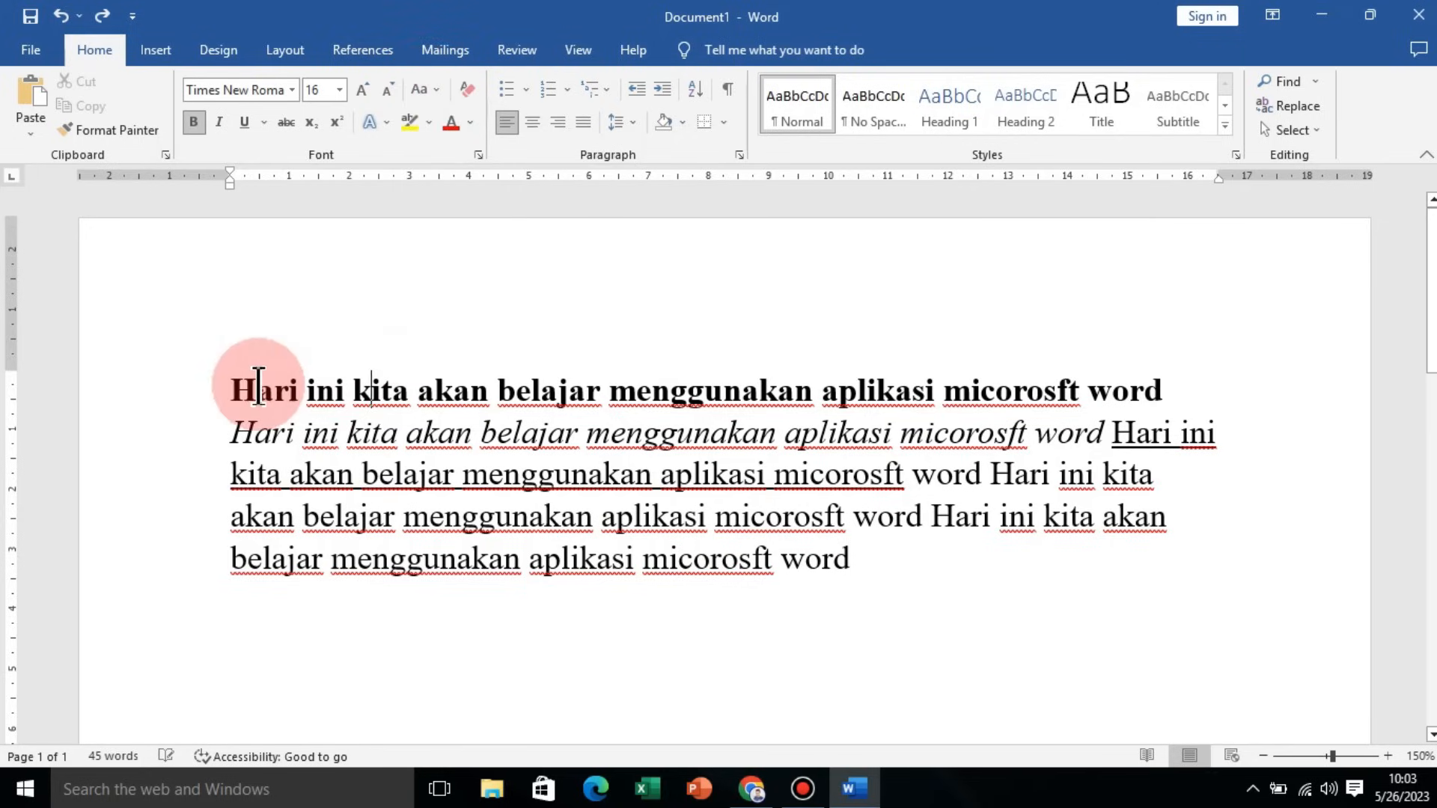
# Step: Select all the text and change its case to UPPERCASE
pyautogui.click(233, 390)
pyautogui.moveTo(227, 390); pyautogui.dragTo(924, 597)
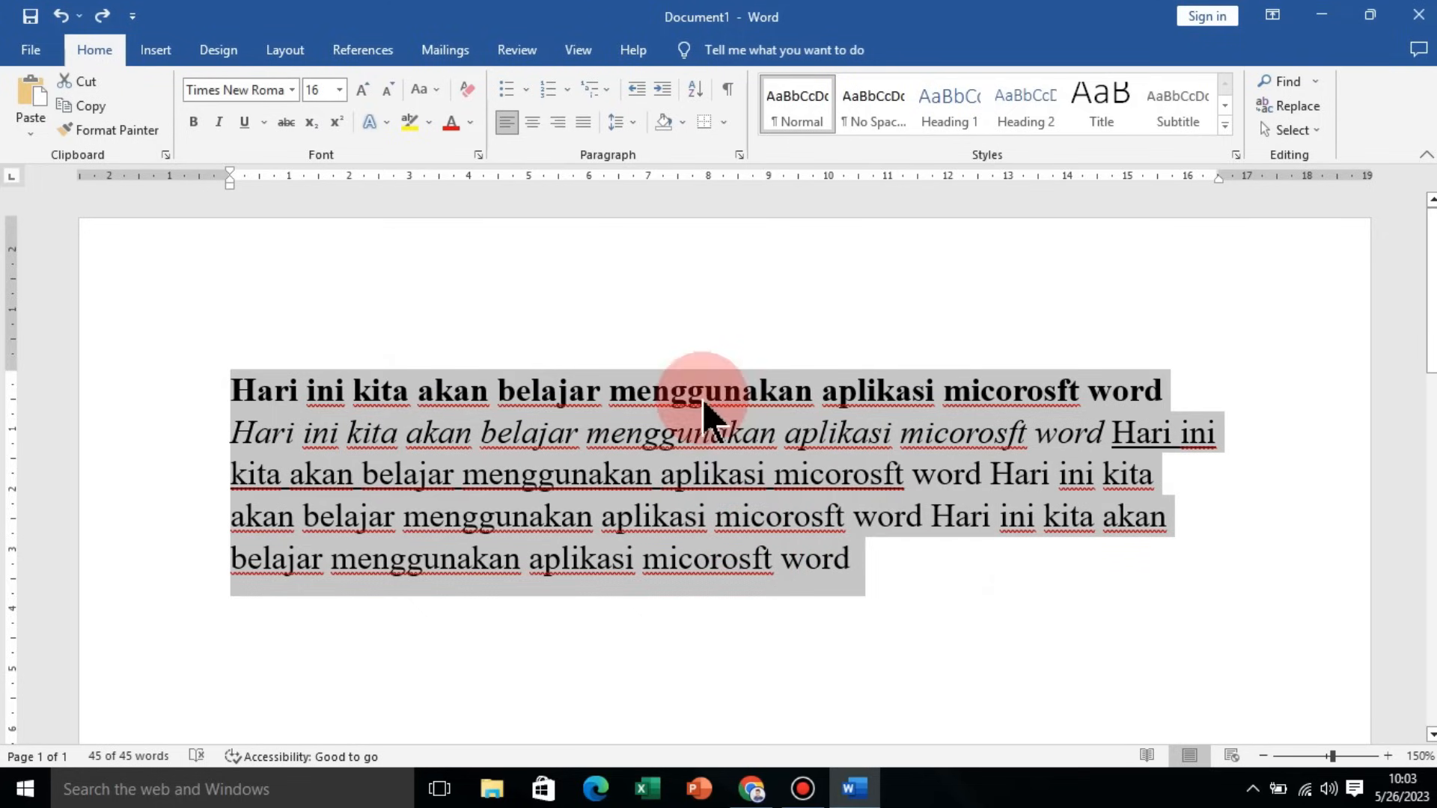
pyautogui.click(424, 92)
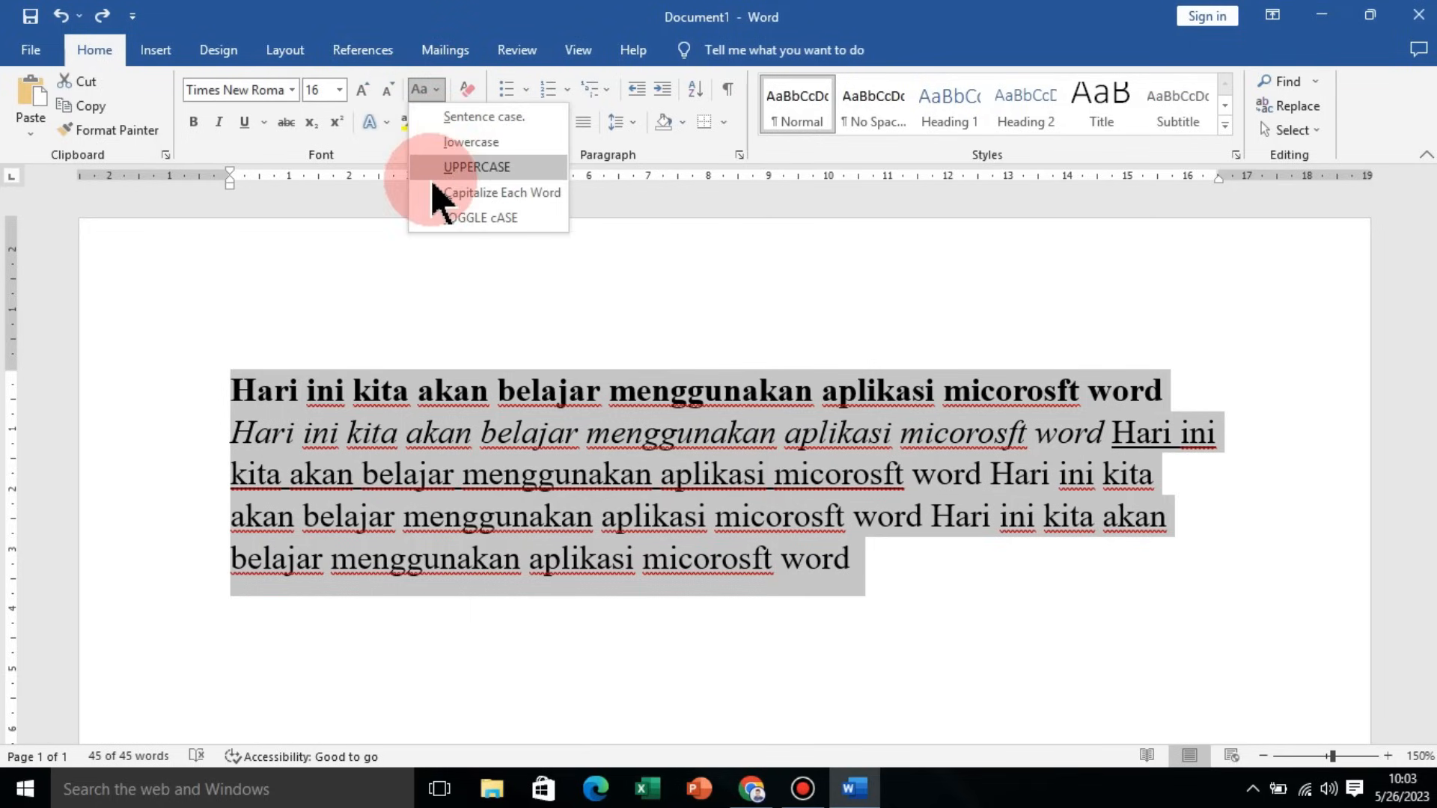
pyautogui.click(469, 167)
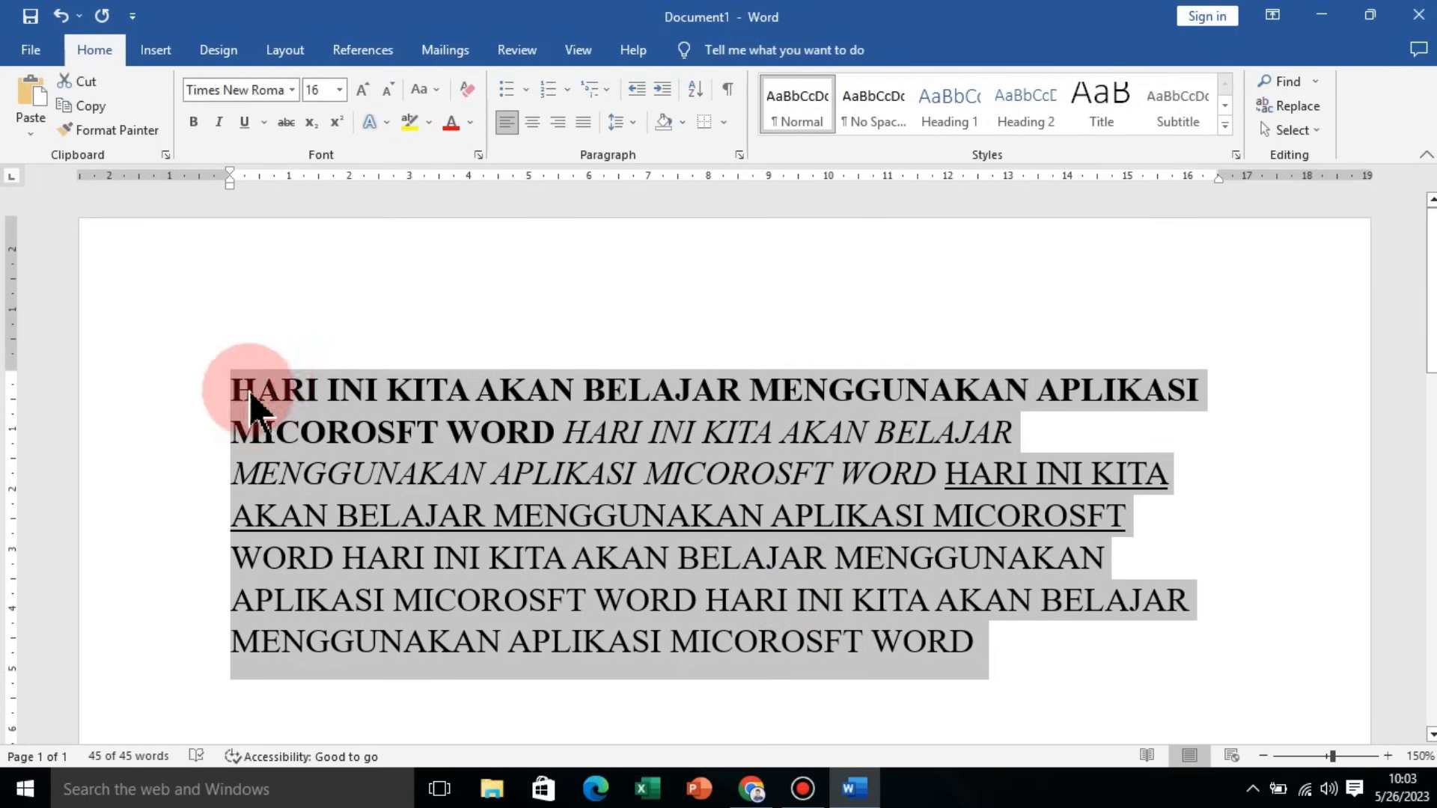
# Step: Change the text's case to Sentence case, then to lowercase
pyautogui.click(427, 90)
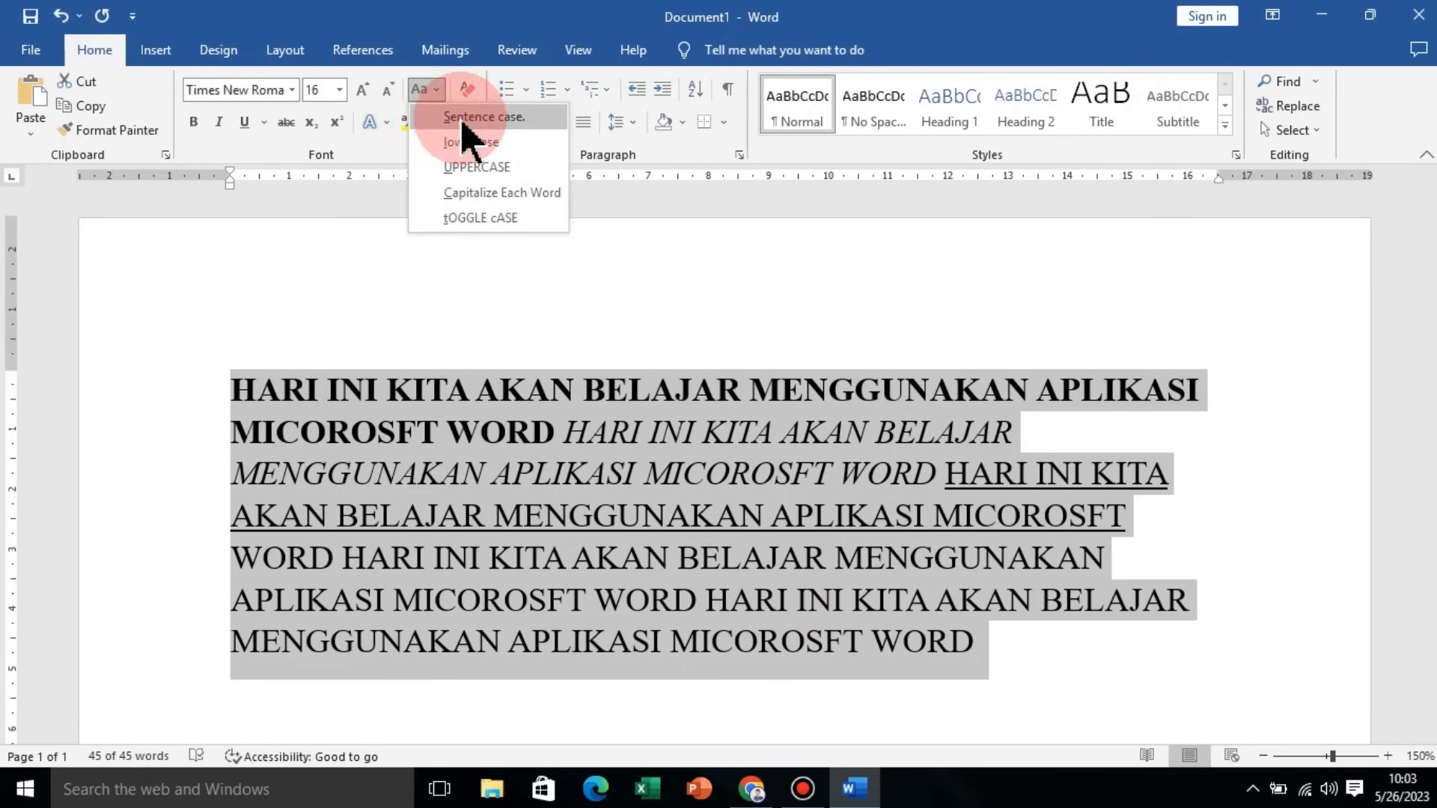
pyautogui.click(509, 117)
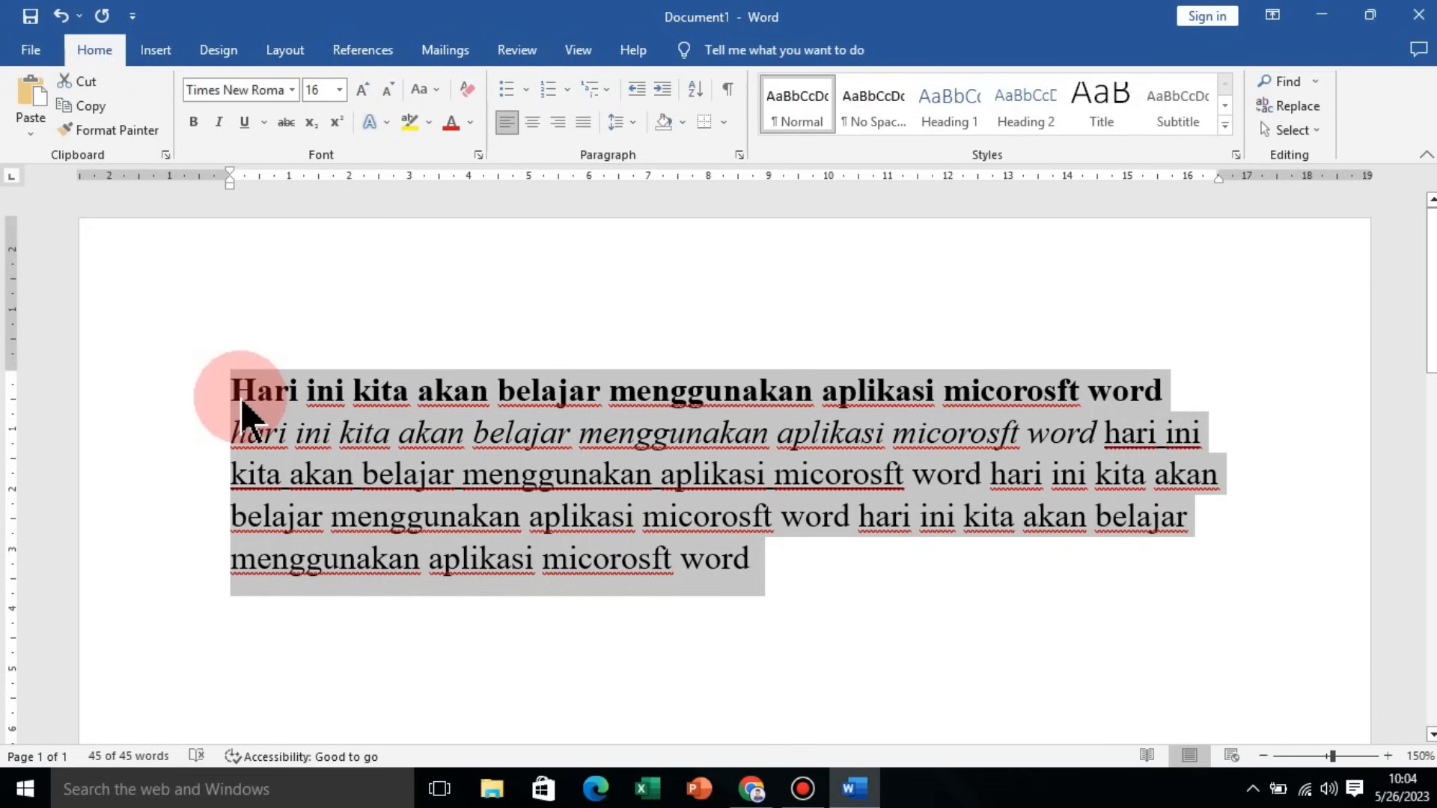
pyautogui.click(425, 90)
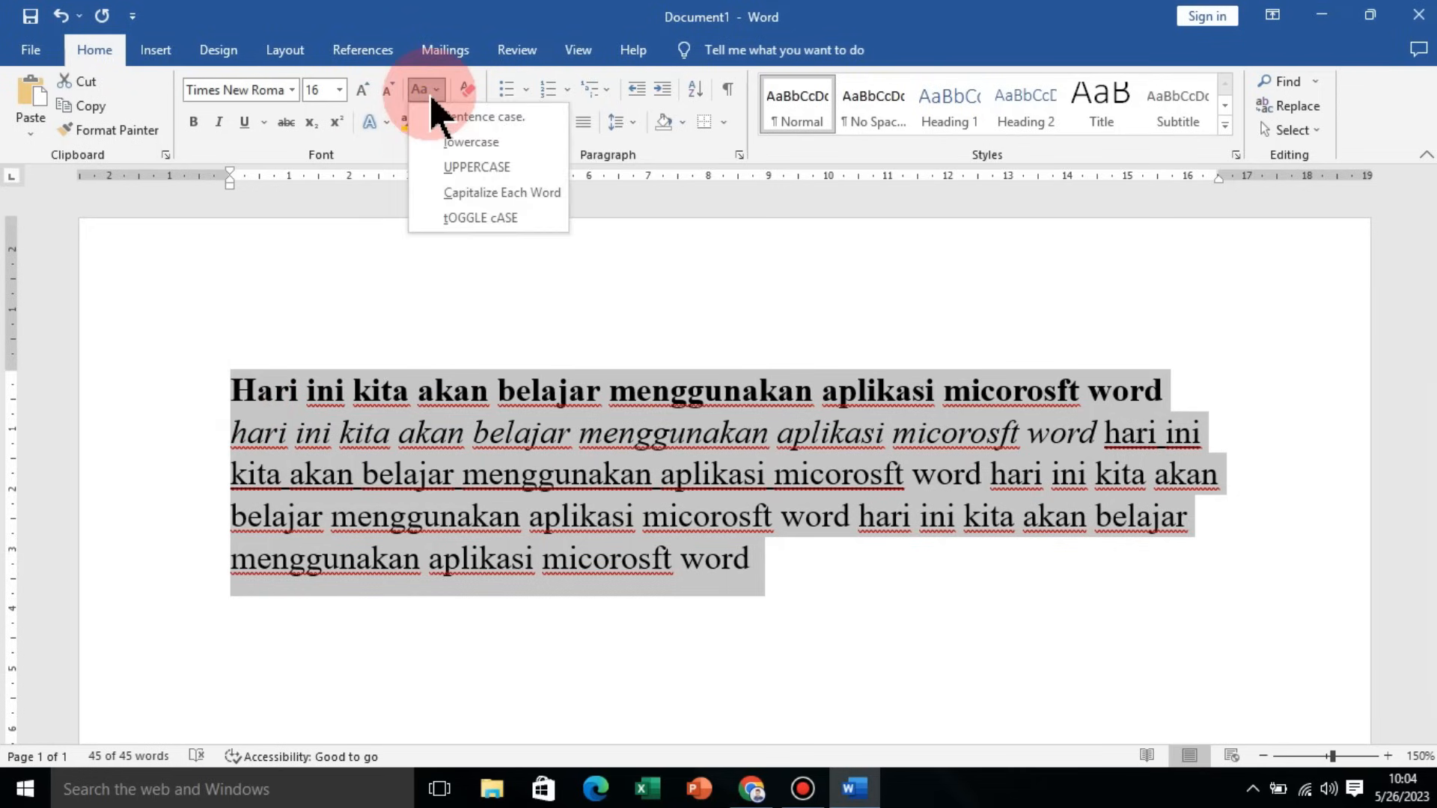
pyautogui.click(485, 142)
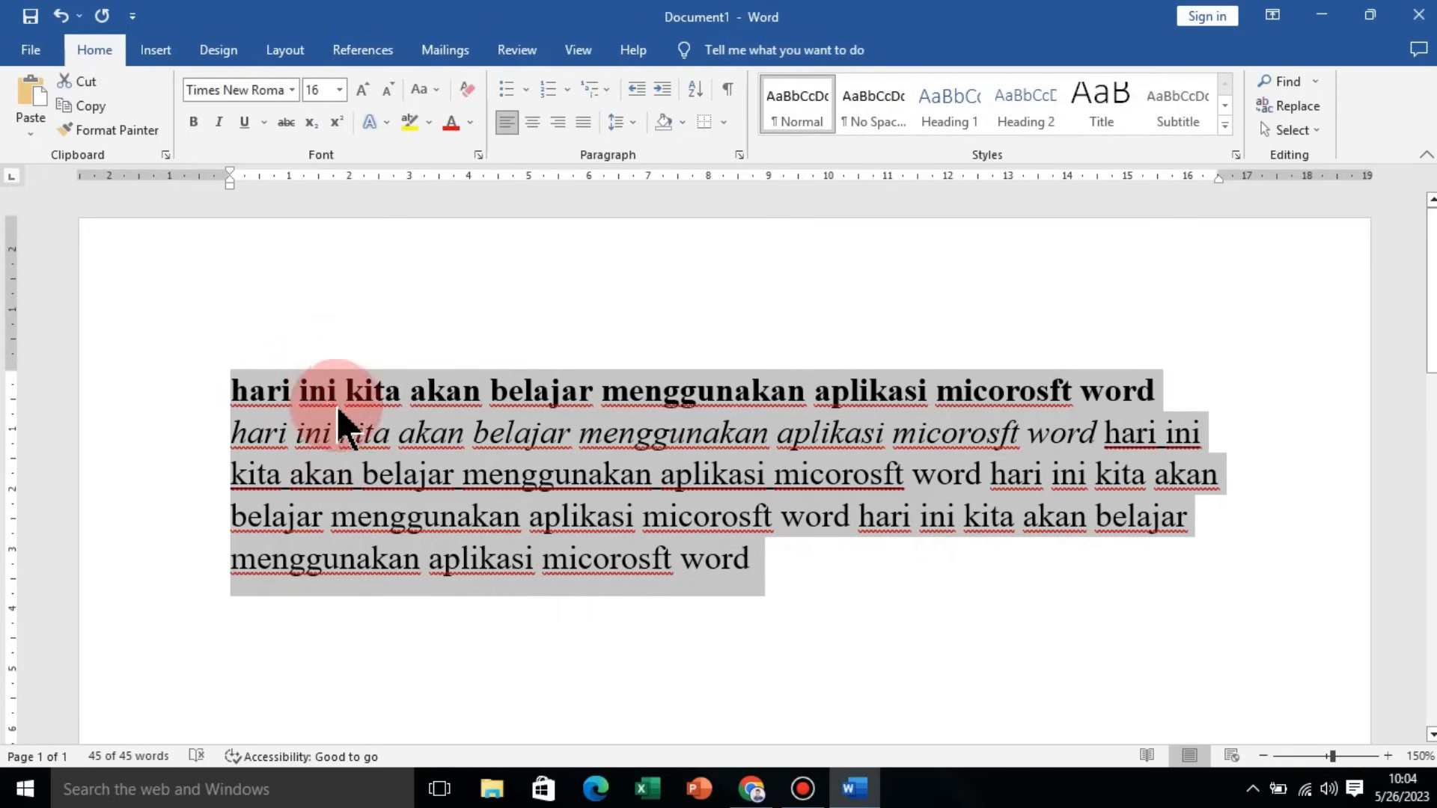
# Step: Apply Capitalize Each Word, try tOGGLE cASE, and return the text to Capitalize Each Word
pyautogui.click(419, 91)
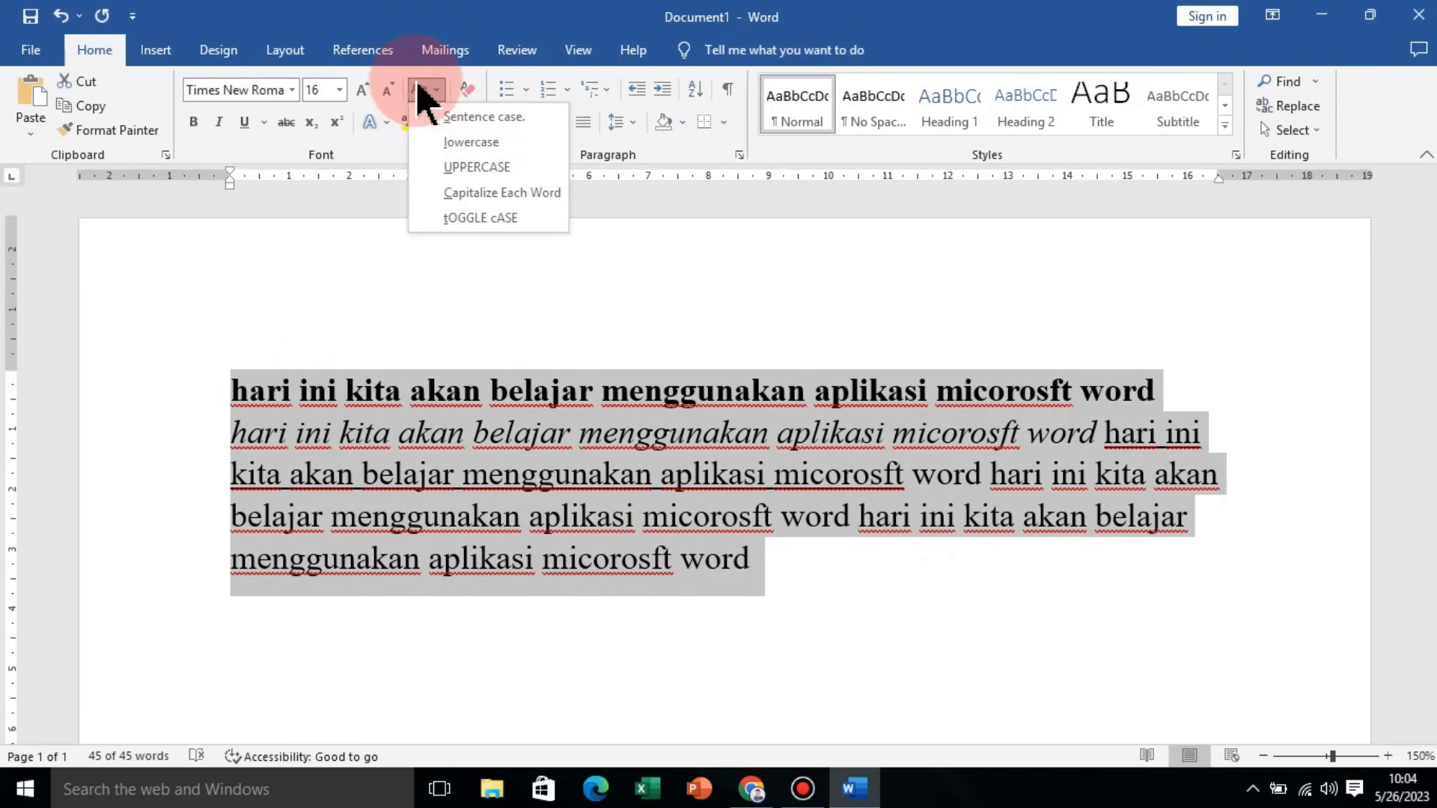
pyautogui.click(530, 196)
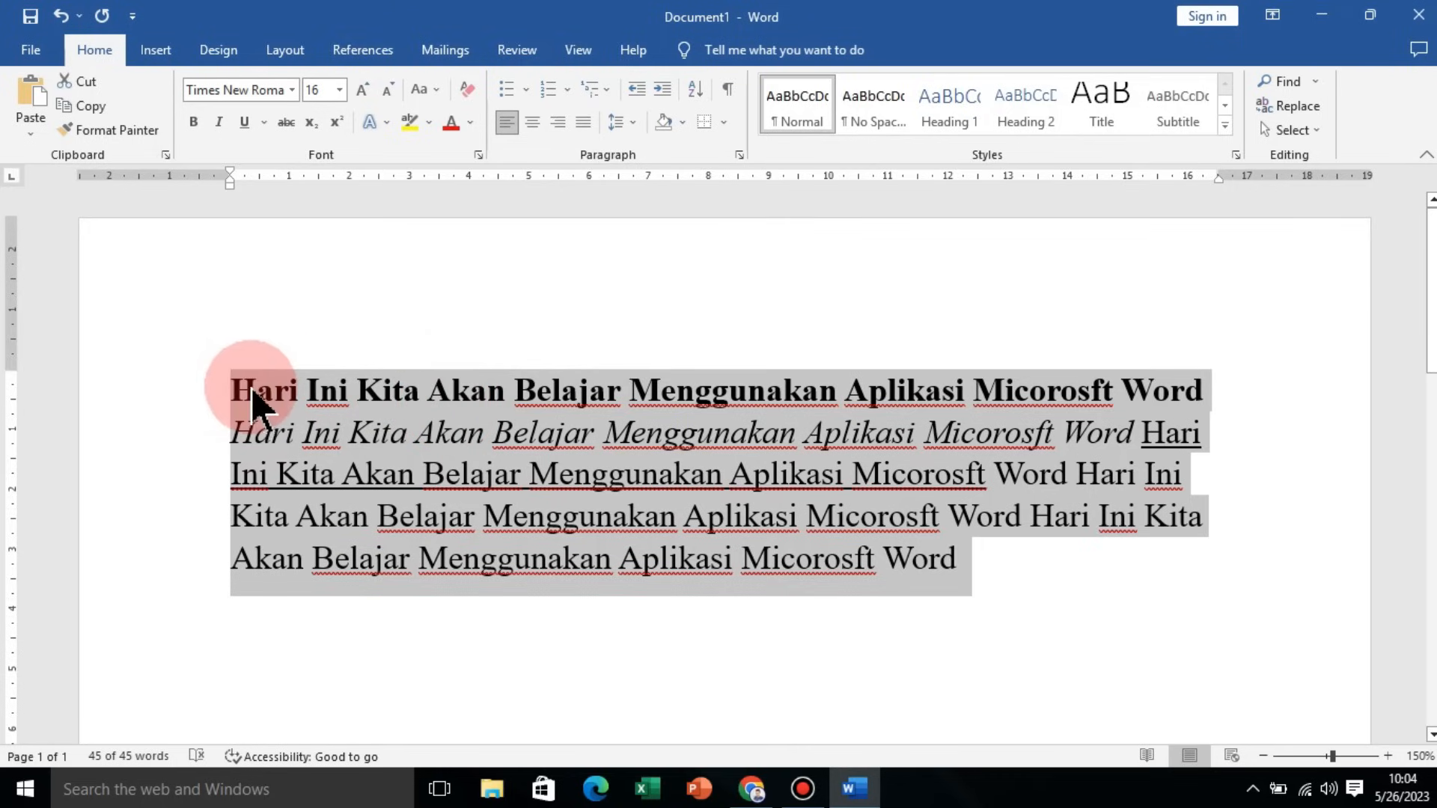
pyautogui.click(421, 89)
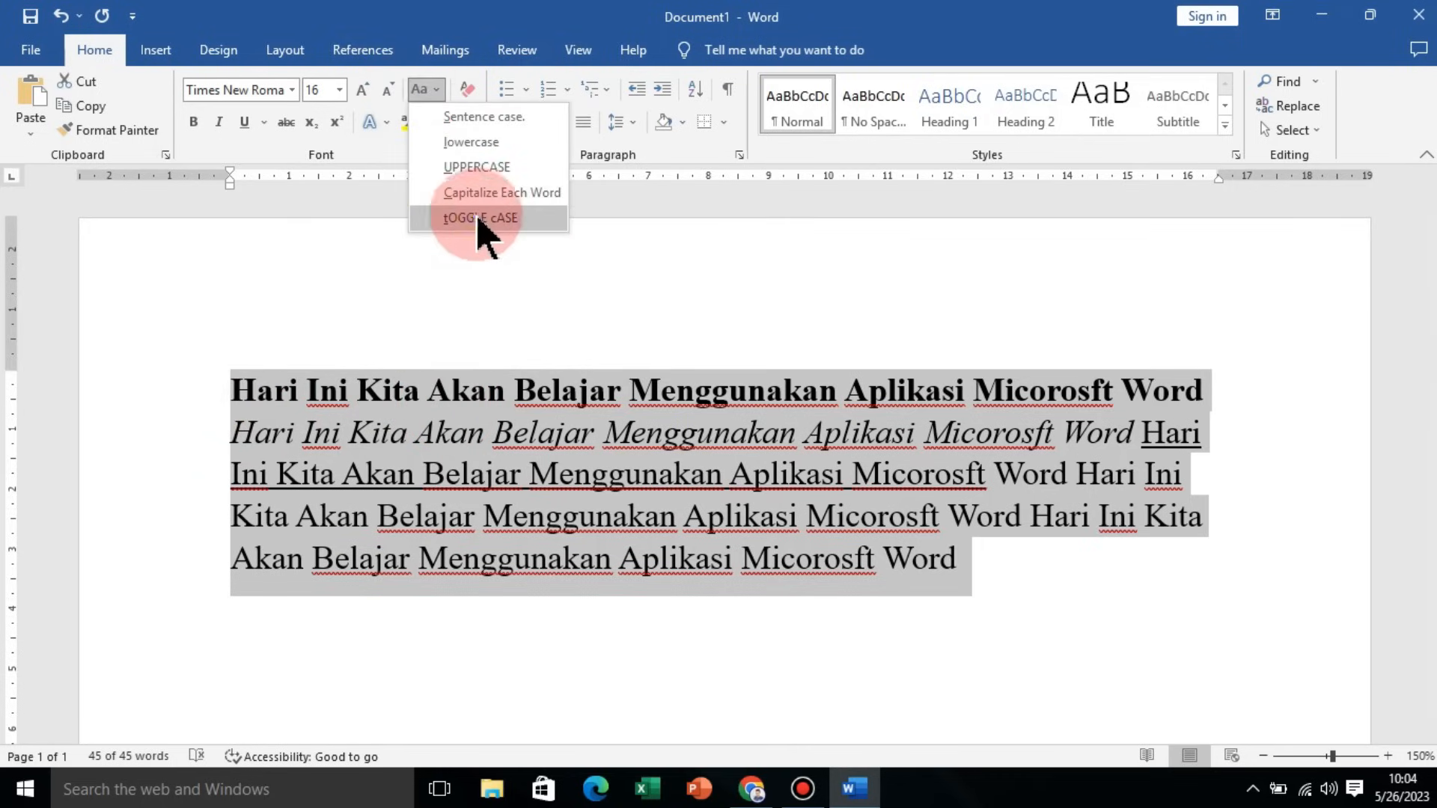
pyautogui.click(478, 217)
pyautogui.click(421, 88)
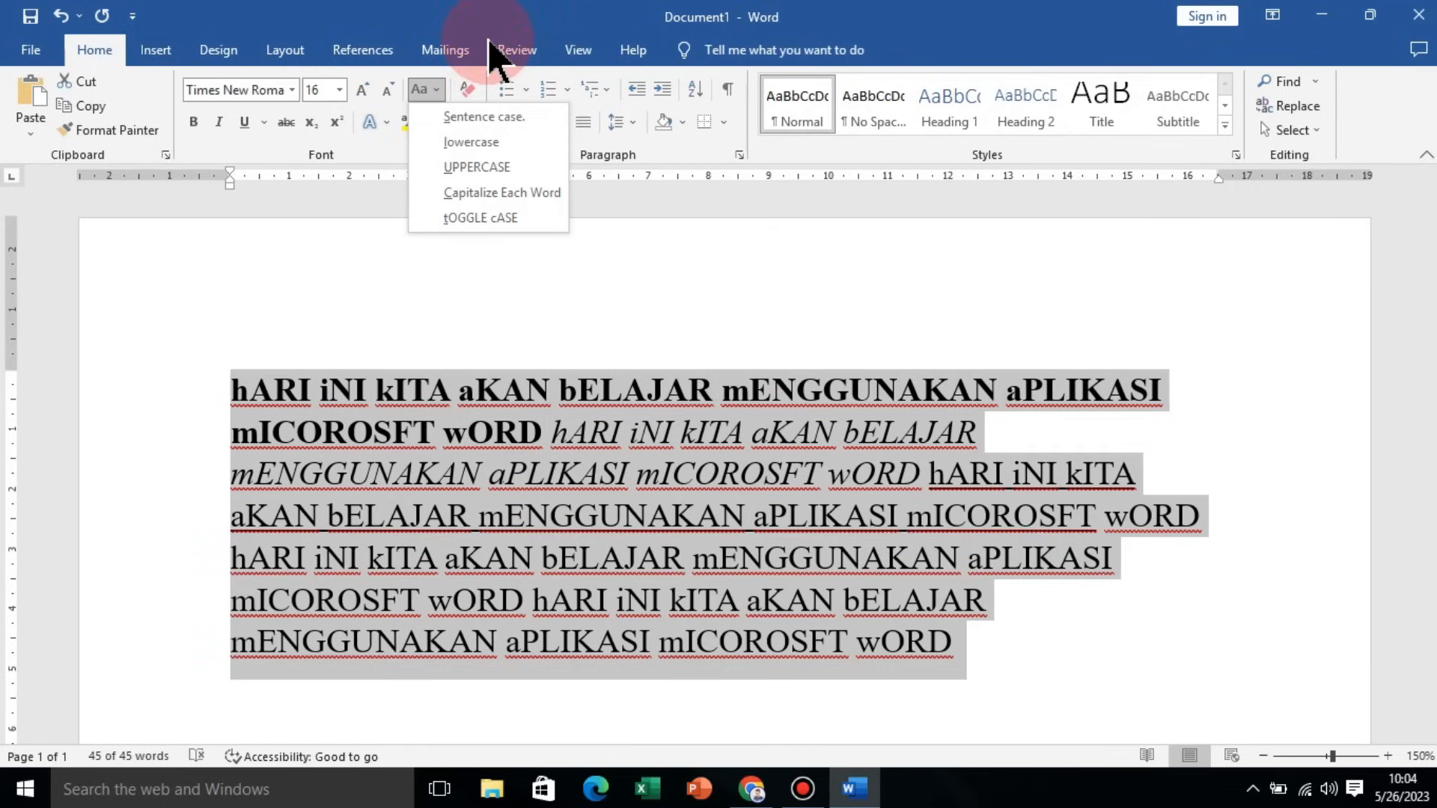
pyautogui.click(522, 193)
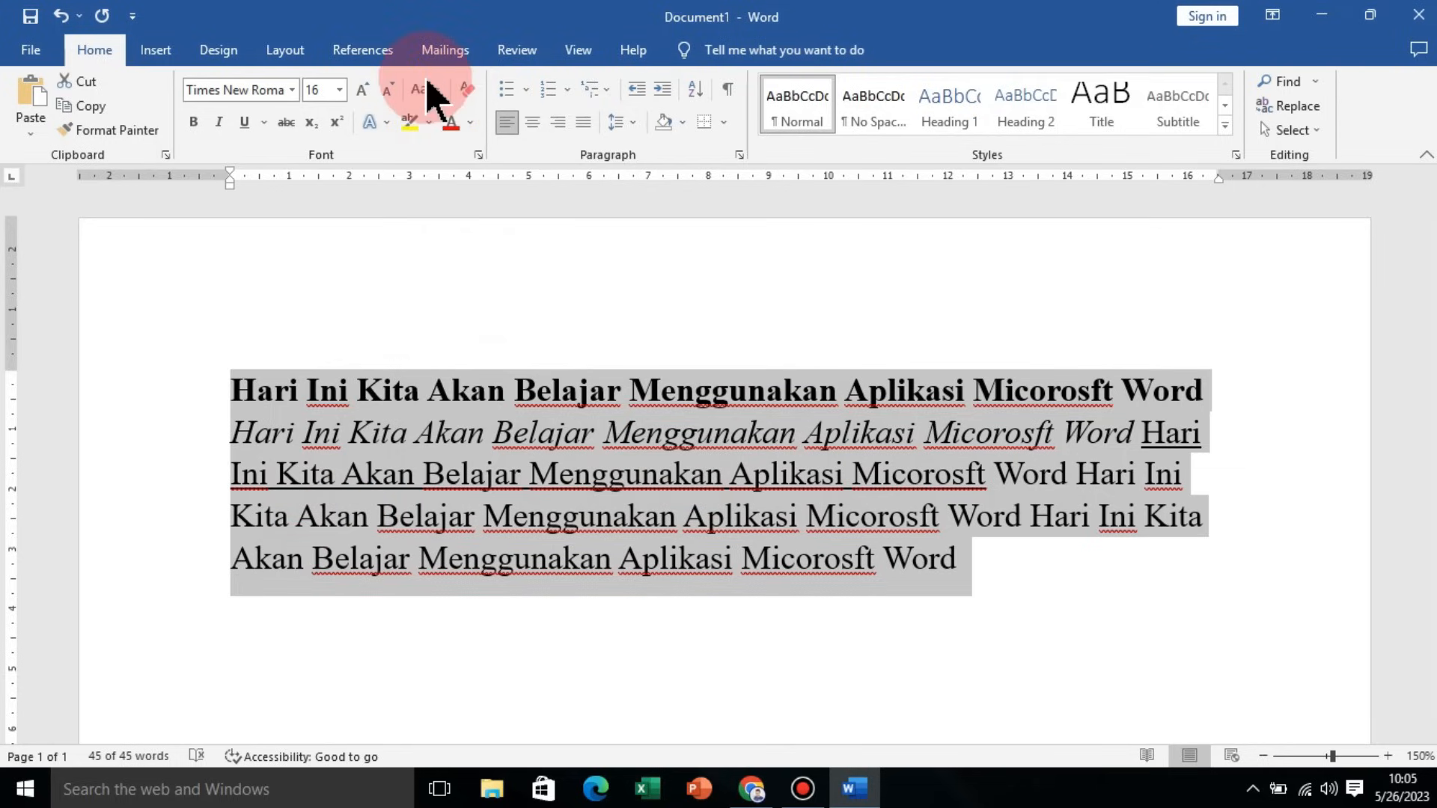
# Step: Reselect all the text and set its font color to red
pyautogui.click(373, 475)
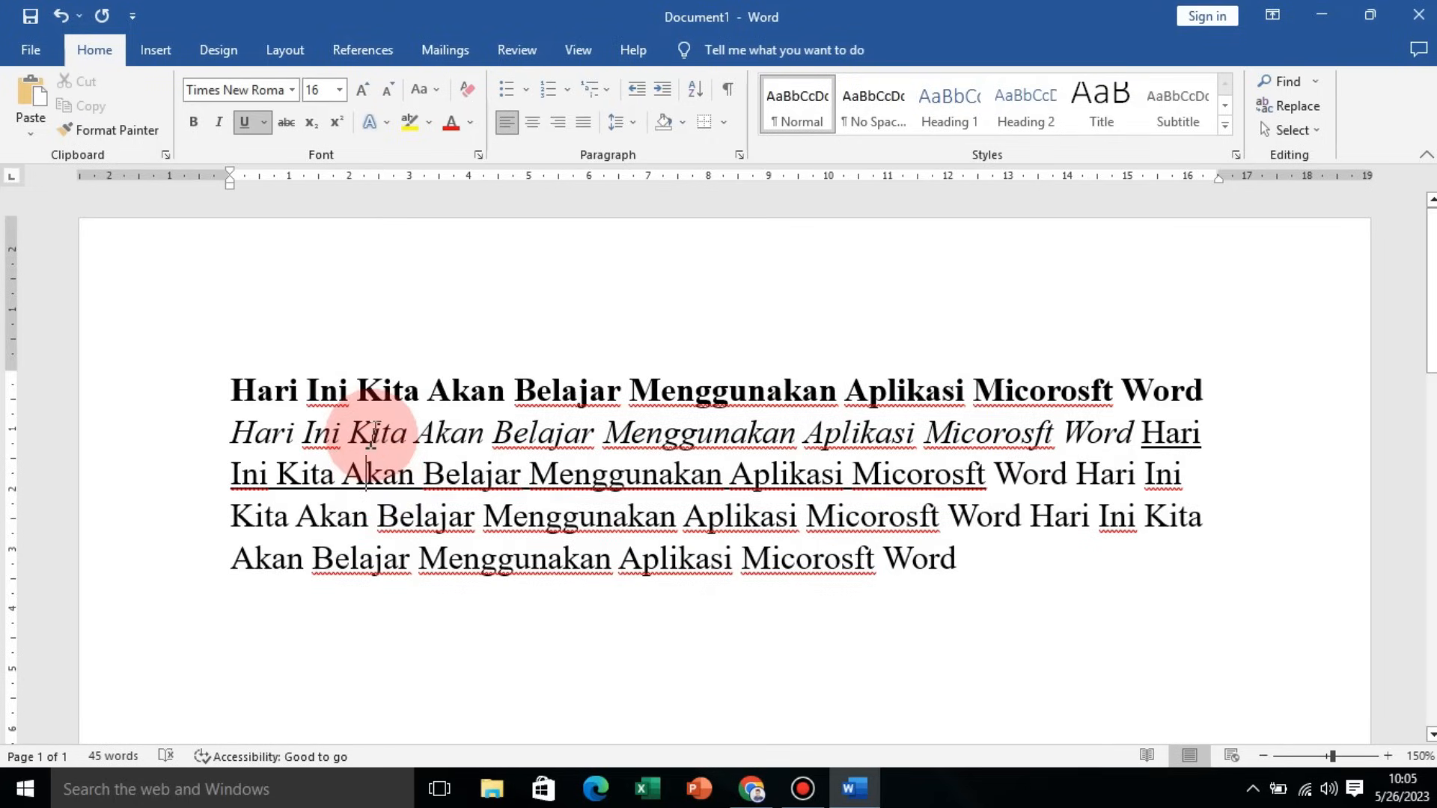
pyautogui.moveTo(232, 387); pyautogui.dragTo(962, 577)
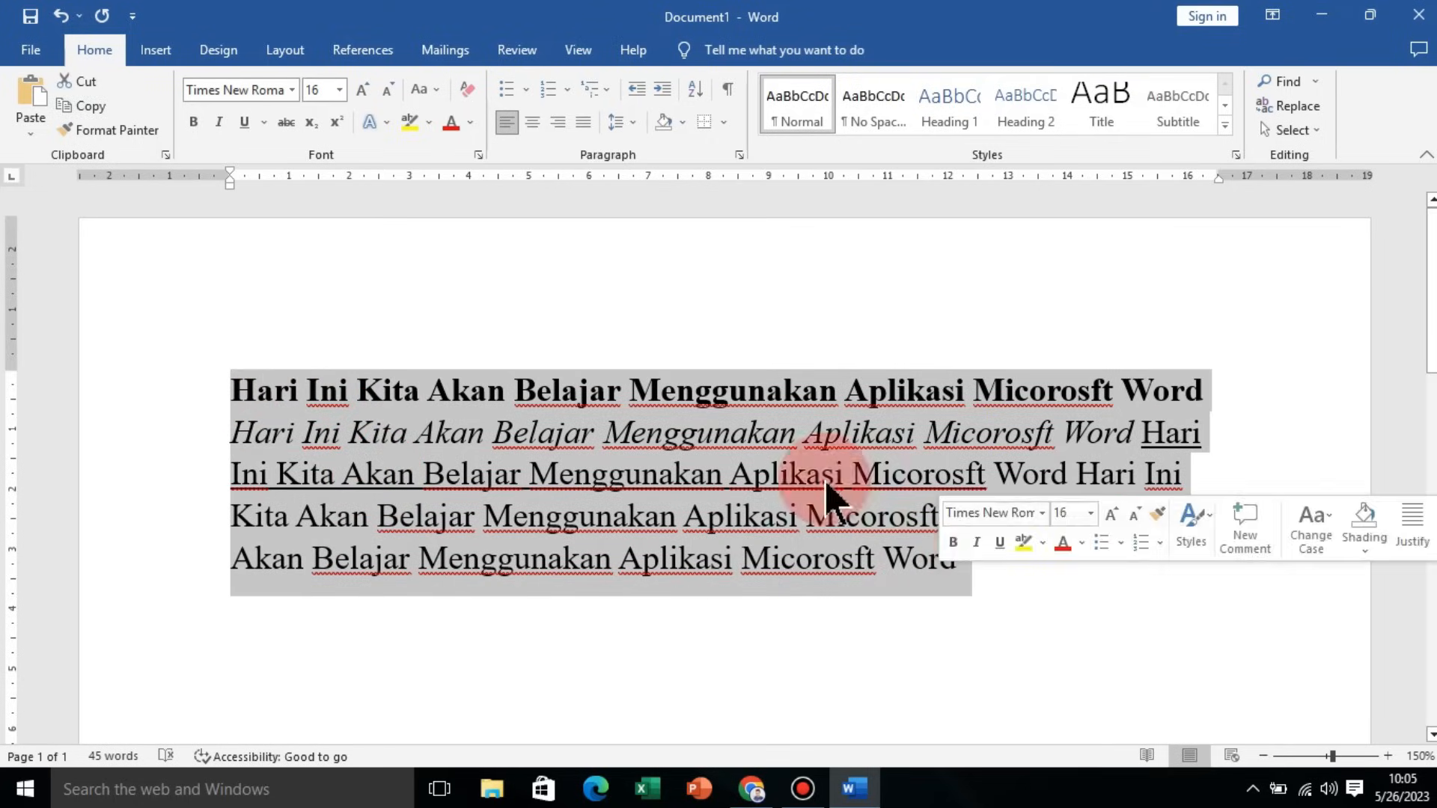
pyautogui.click(476, 124)
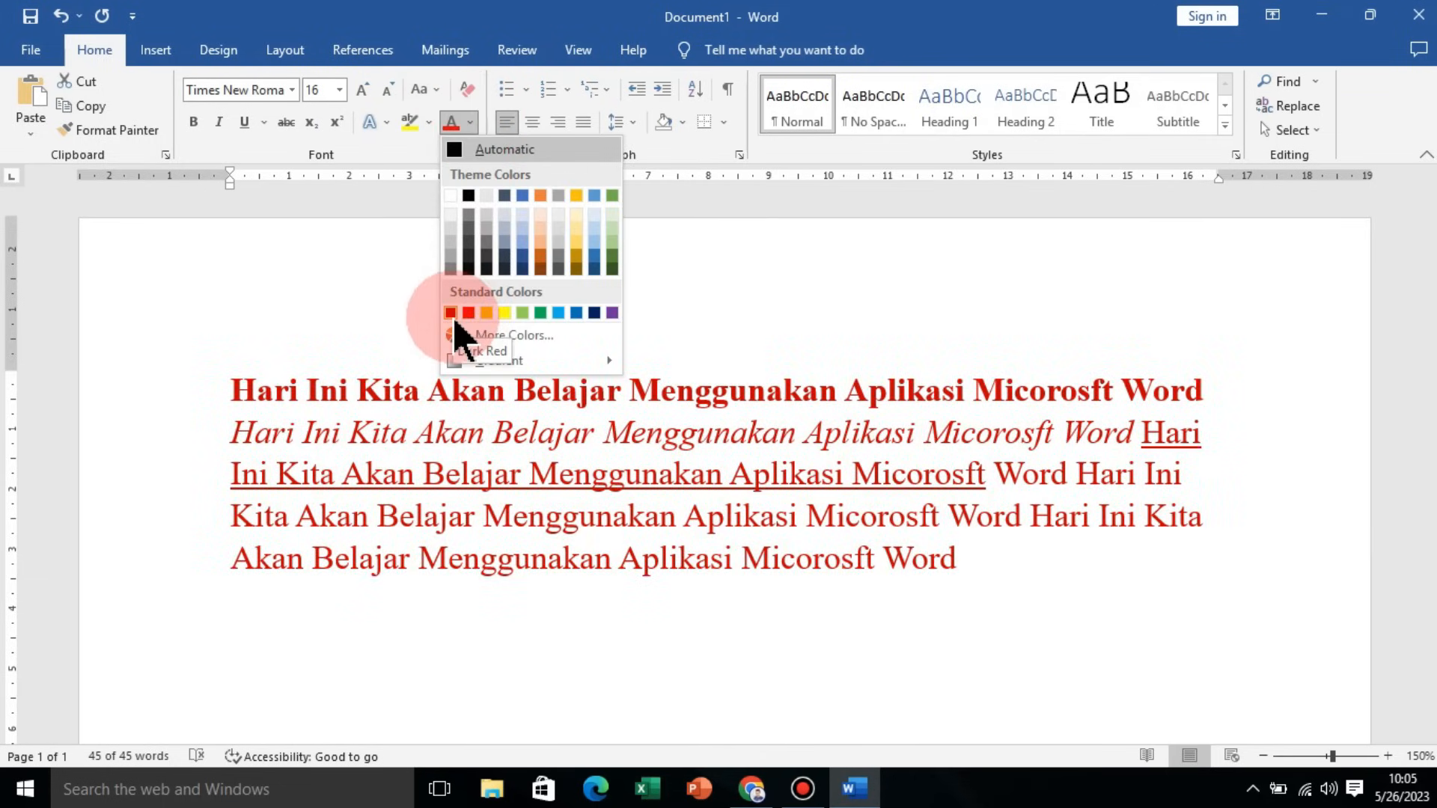
pyautogui.click(466, 313)
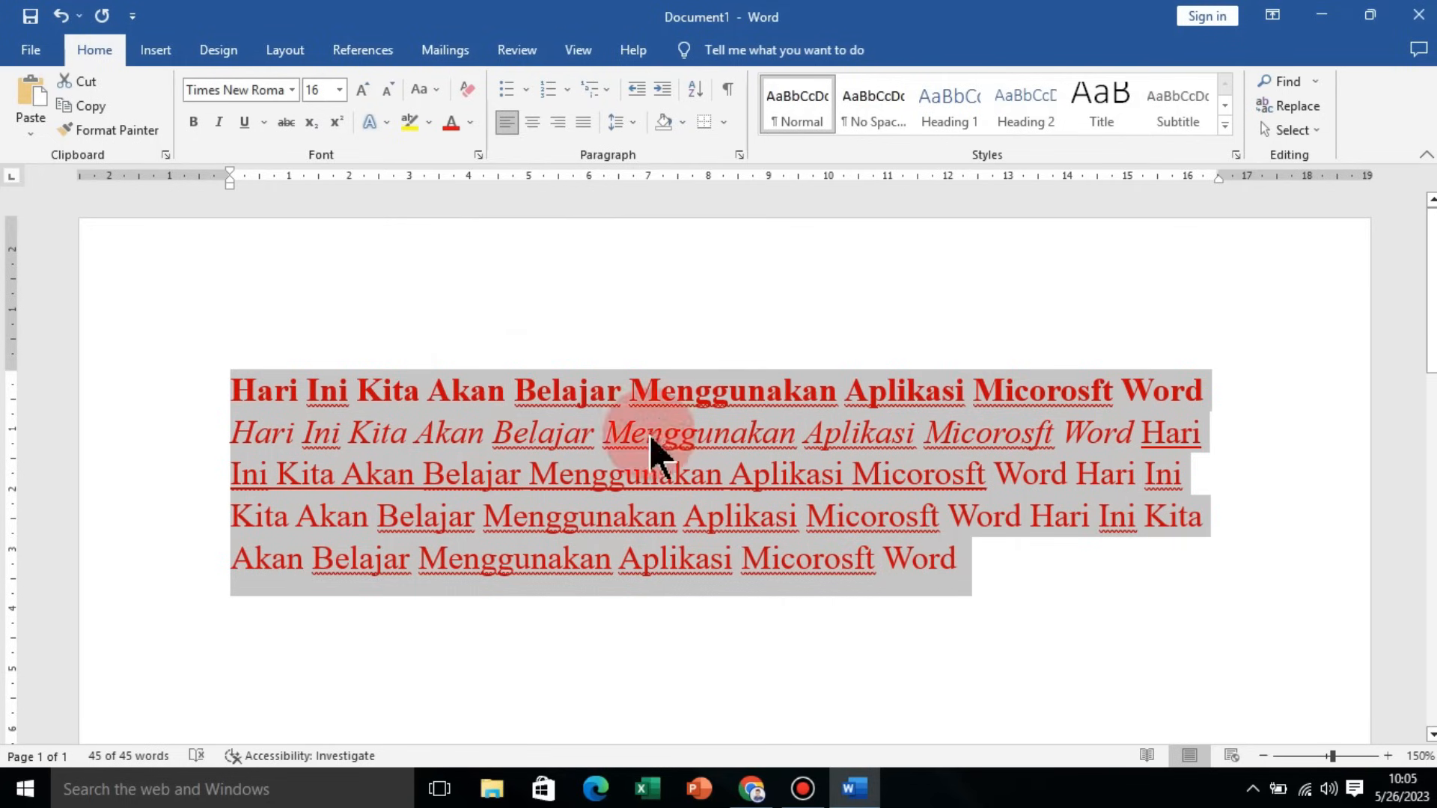
# Step: Highlight the first five words of the first sentence, Hari Ini Kita Akan Belajar, in bright green
pyautogui.click(234, 383)
pyautogui.moveTo(233, 380); pyautogui.dragTo(618, 419)
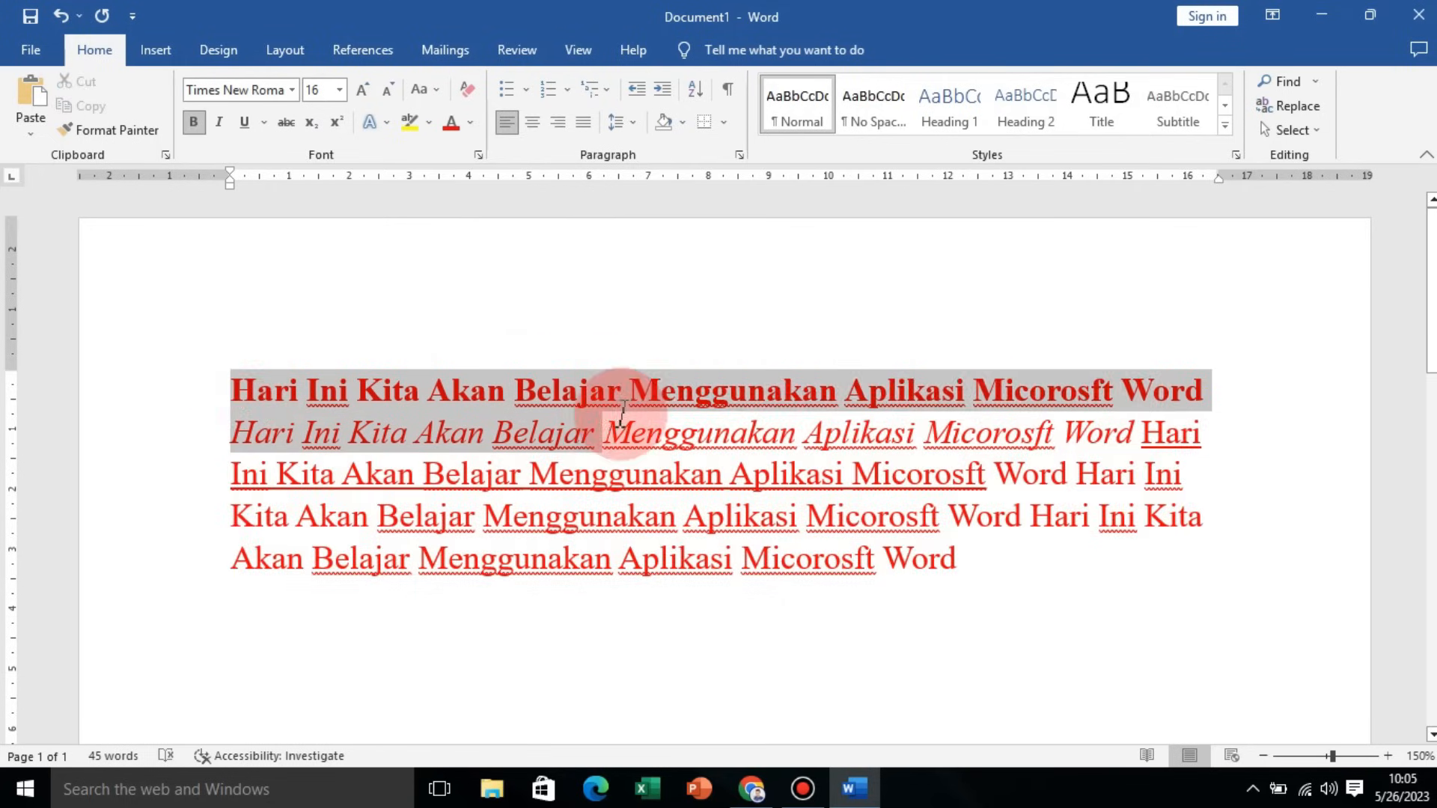
pyautogui.moveTo(232, 383); pyautogui.dragTo(593, 429)
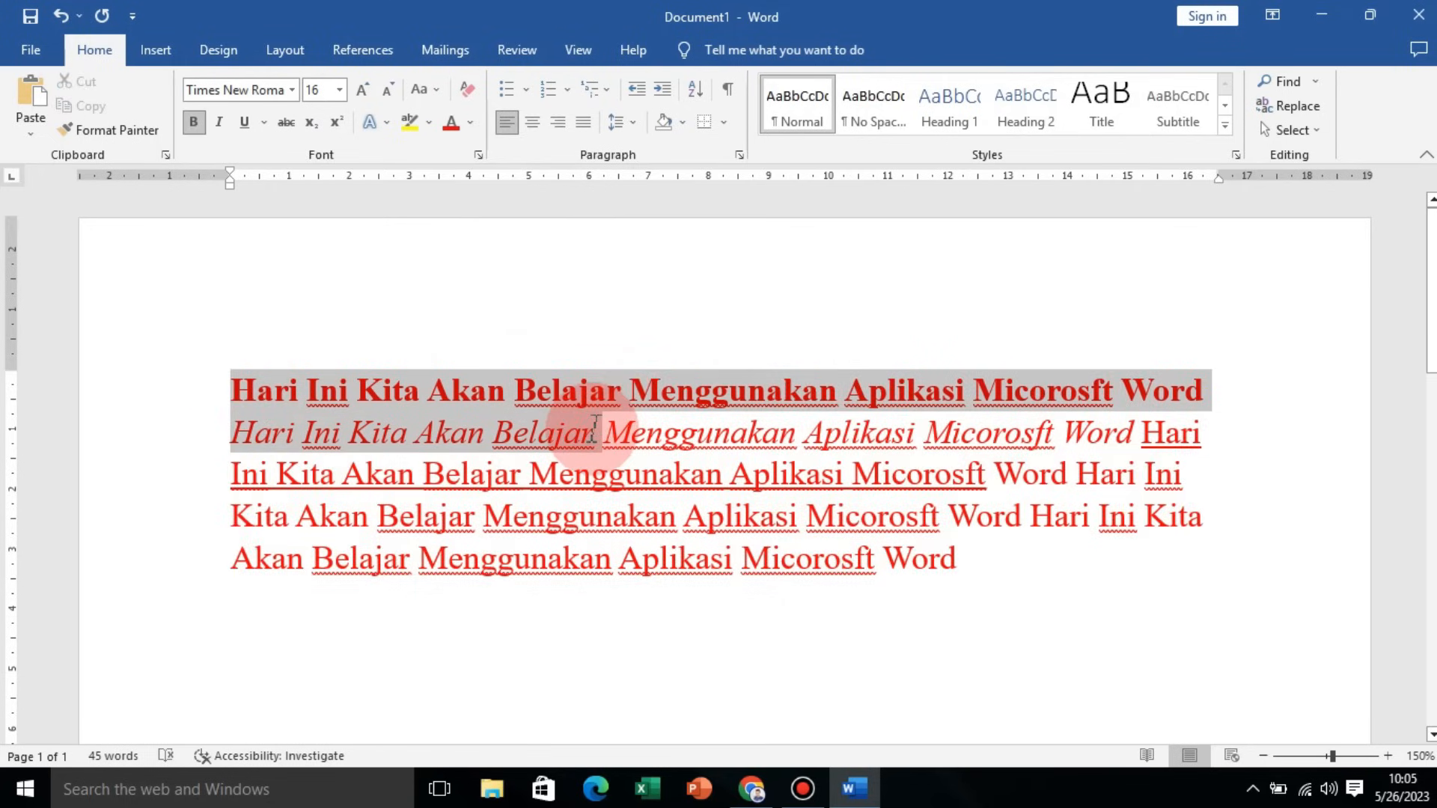
pyautogui.click(471, 396)
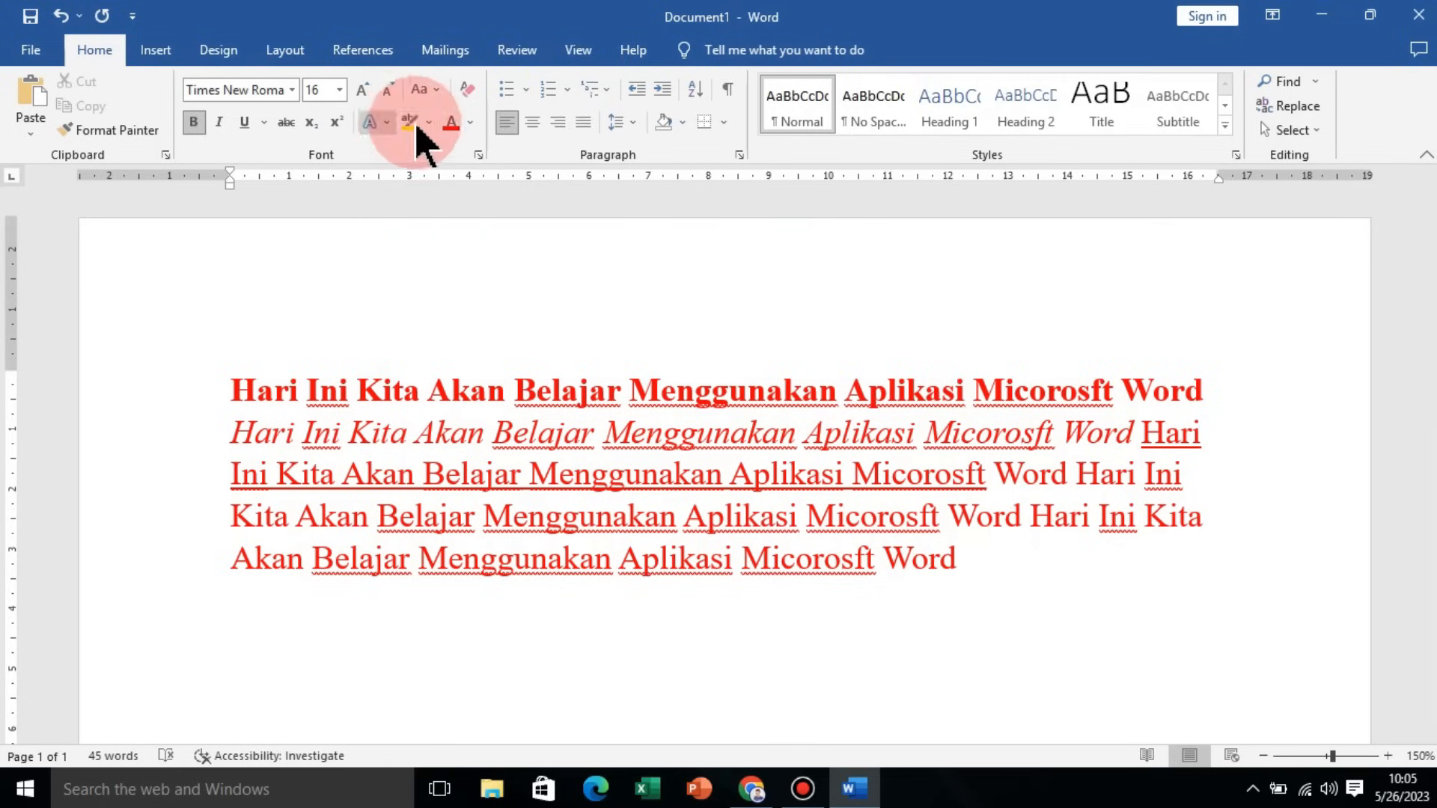
pyautogui.moveTo(231, 388); pyautogui.dragTo(616, 392)
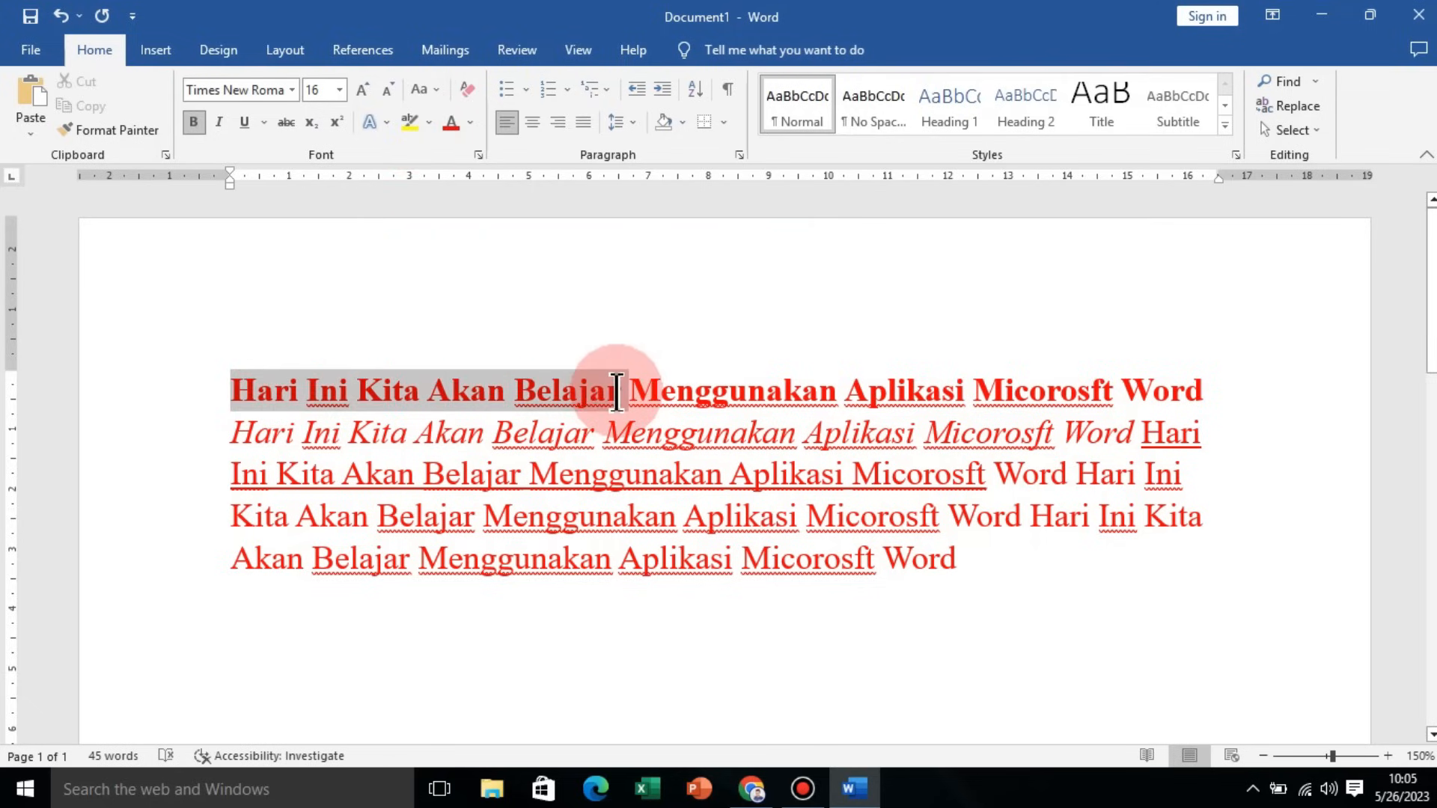
pyautogui.click(429, 122)
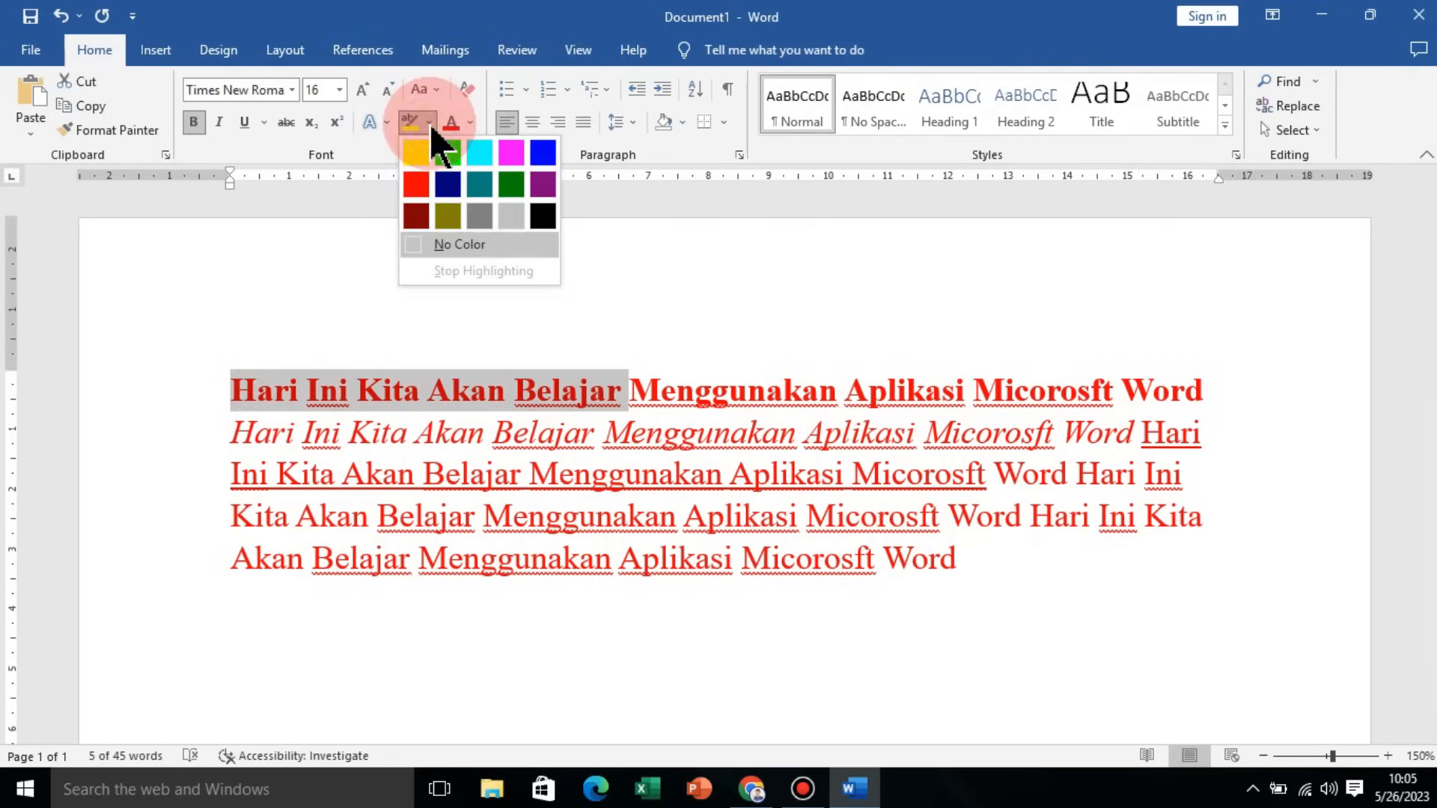
pyautogui.click(447, 155)
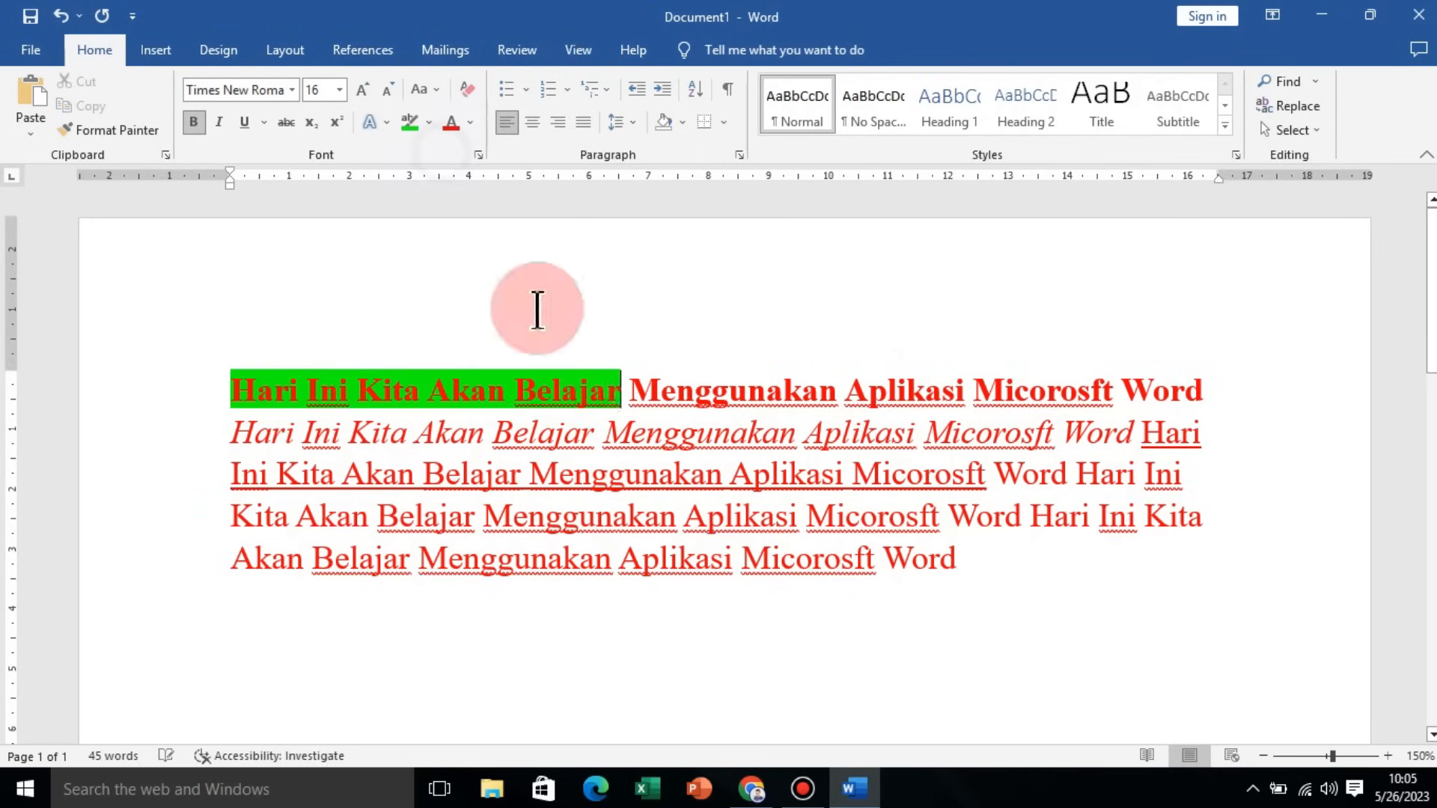
# Step: Select all the text and set its font color back to black
pyautogui.click(593, 428)
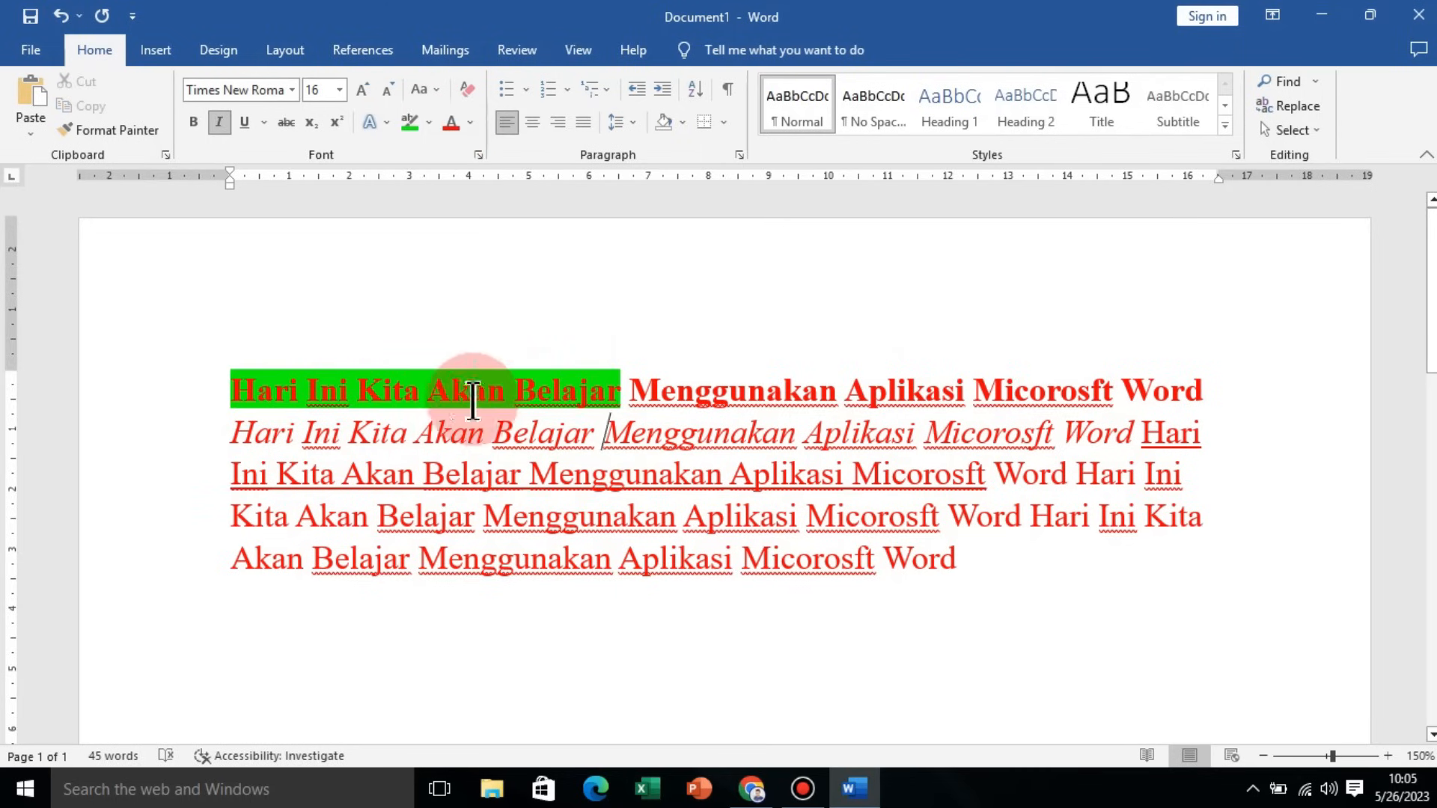
pyautogui.moveTo(928, 555); pyautogui.dragTo(318, 392)
pyautogui.click(612, 500)
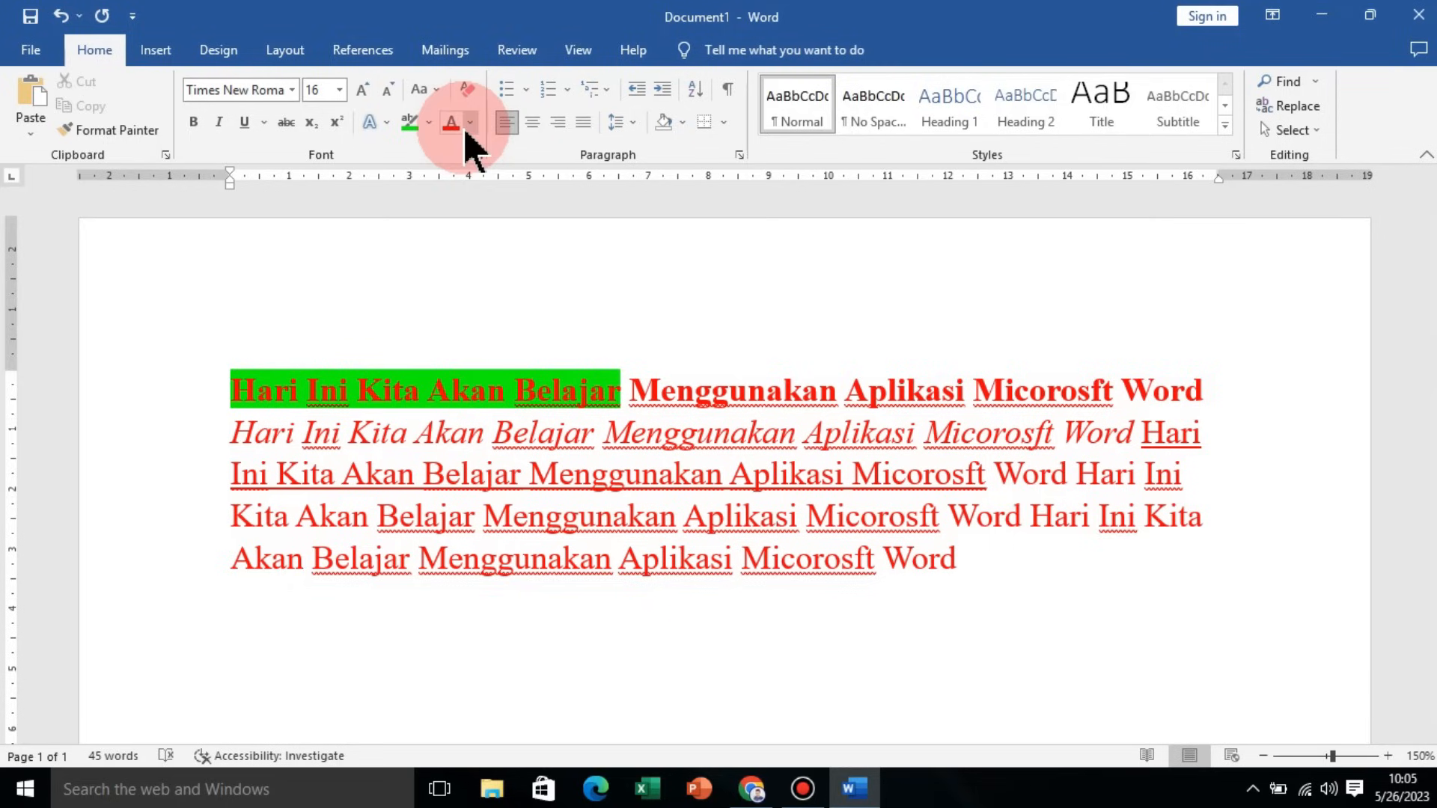
pyautogui.moveTo(229, 385); pyautogui.dragTo(1025, 566)
pyautogui.click(470, 122)
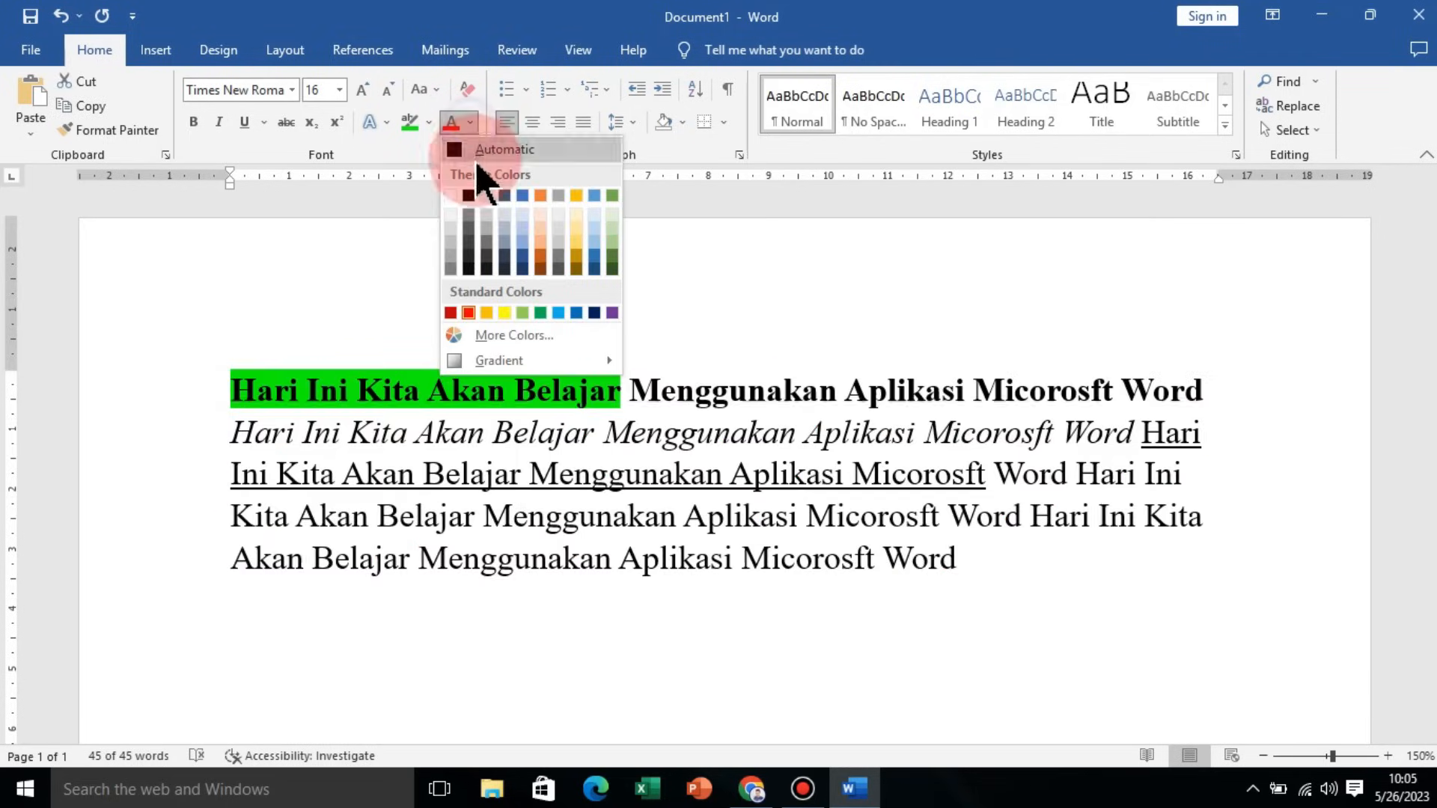
pyautogui.click(469, 196)
pyautogui.click(674, 447)
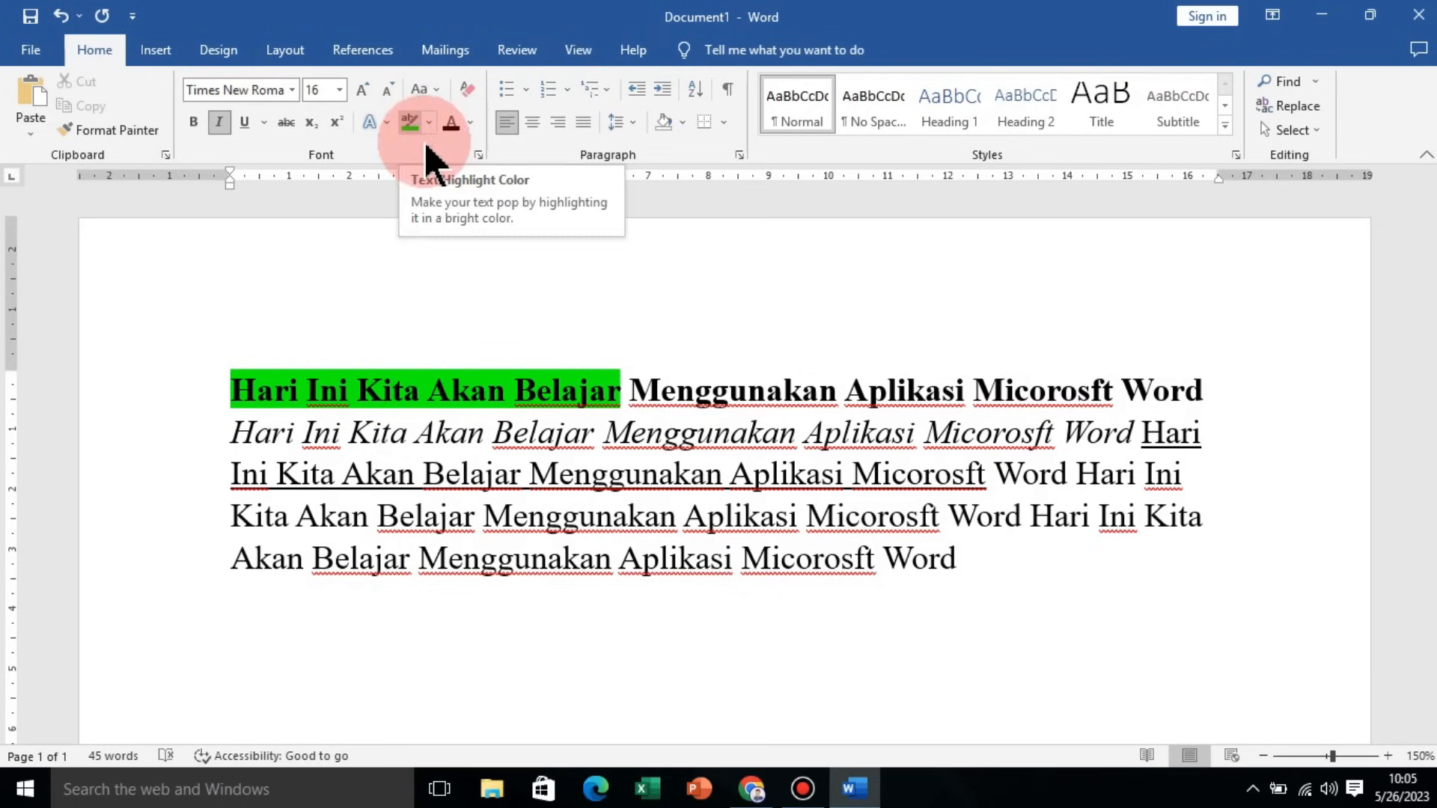
# Step: Apply an orange outlined text effect to the word Menggunakan in the first sentence
pyautogui.click(473, 399)
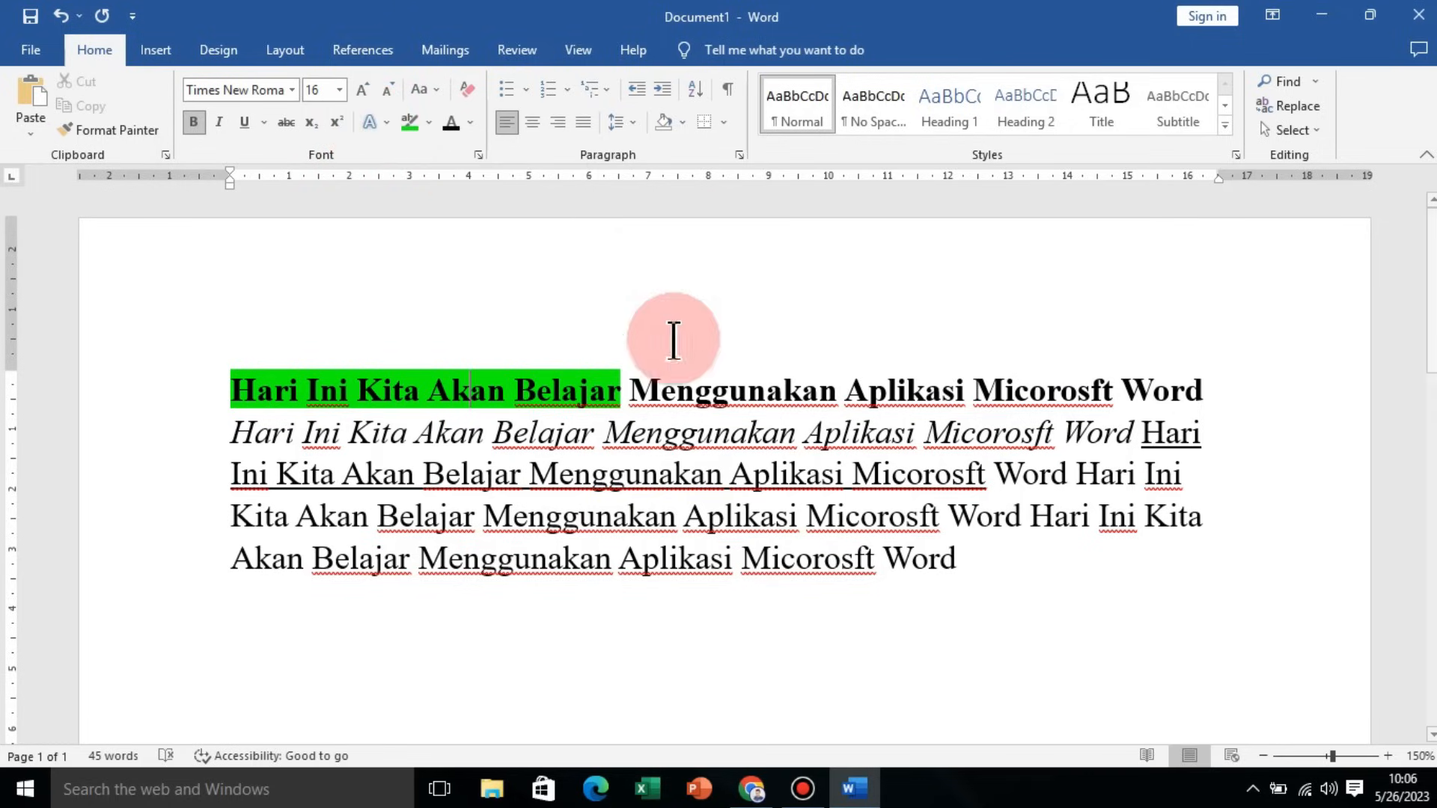
pyautogui.click(645, 389)
pyautogui.moveTo(650, 389); pyautogui.dragTo(832, 378)
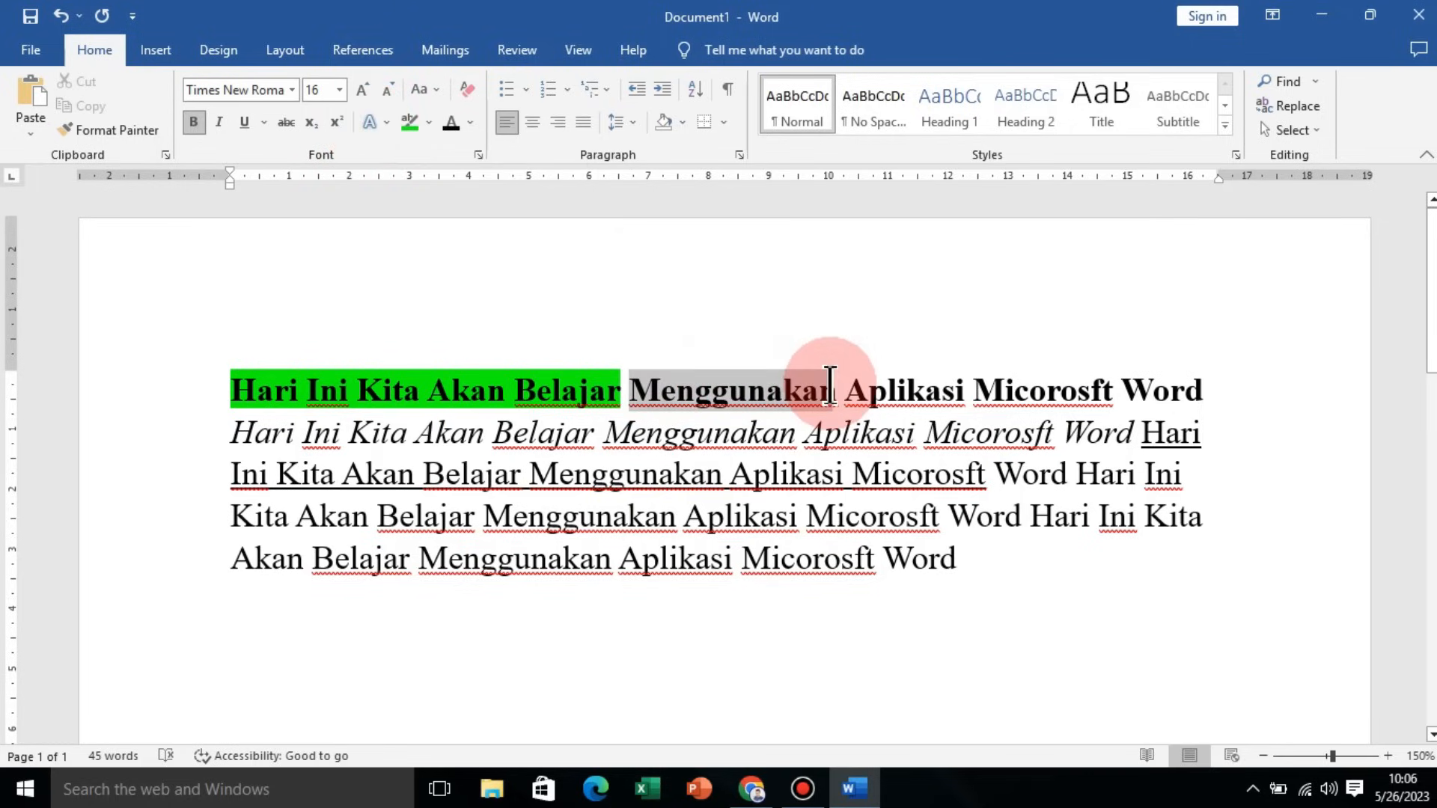
pyautogui.click(371, 128)
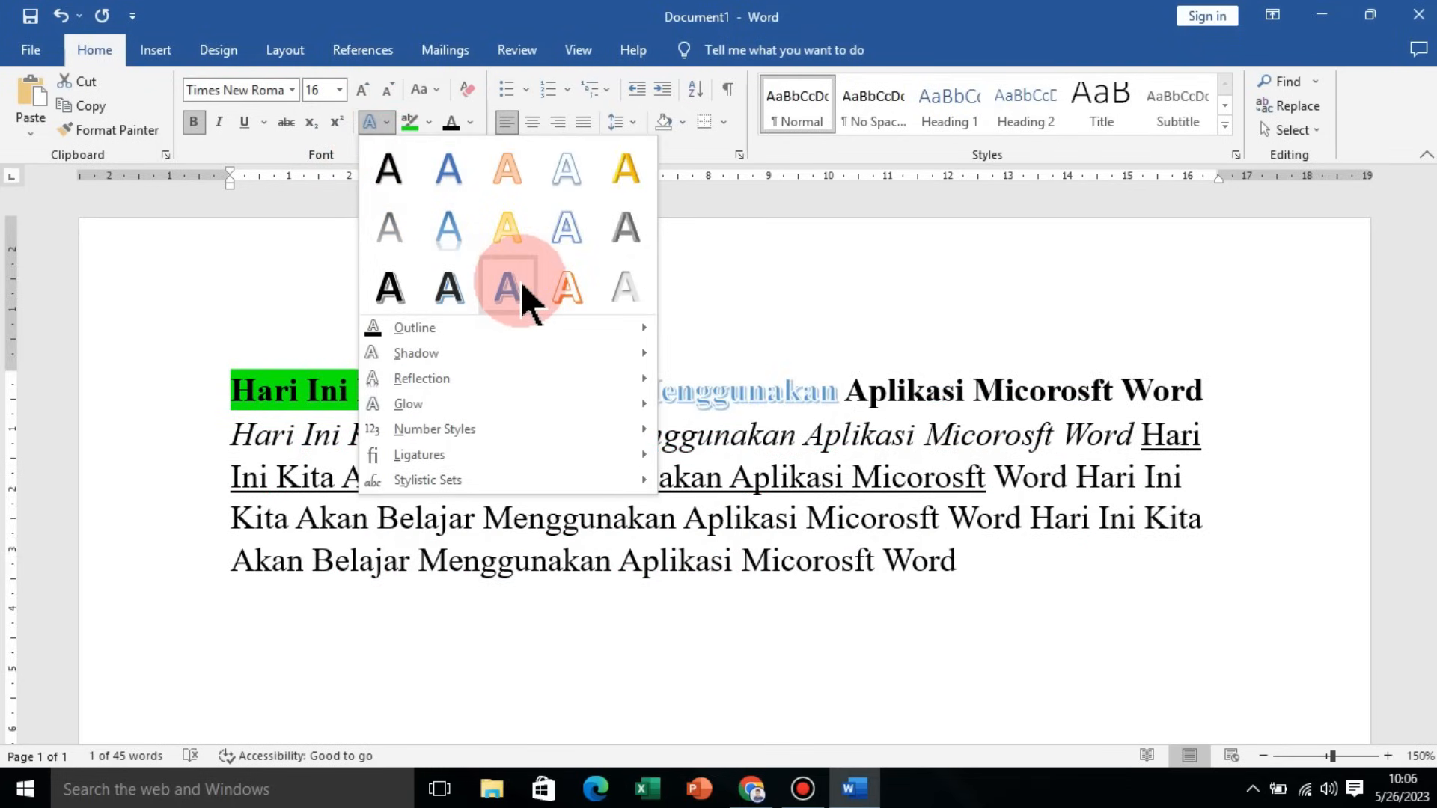
pyautogui.click(569, 273)
pyautogui.click(820, 434)
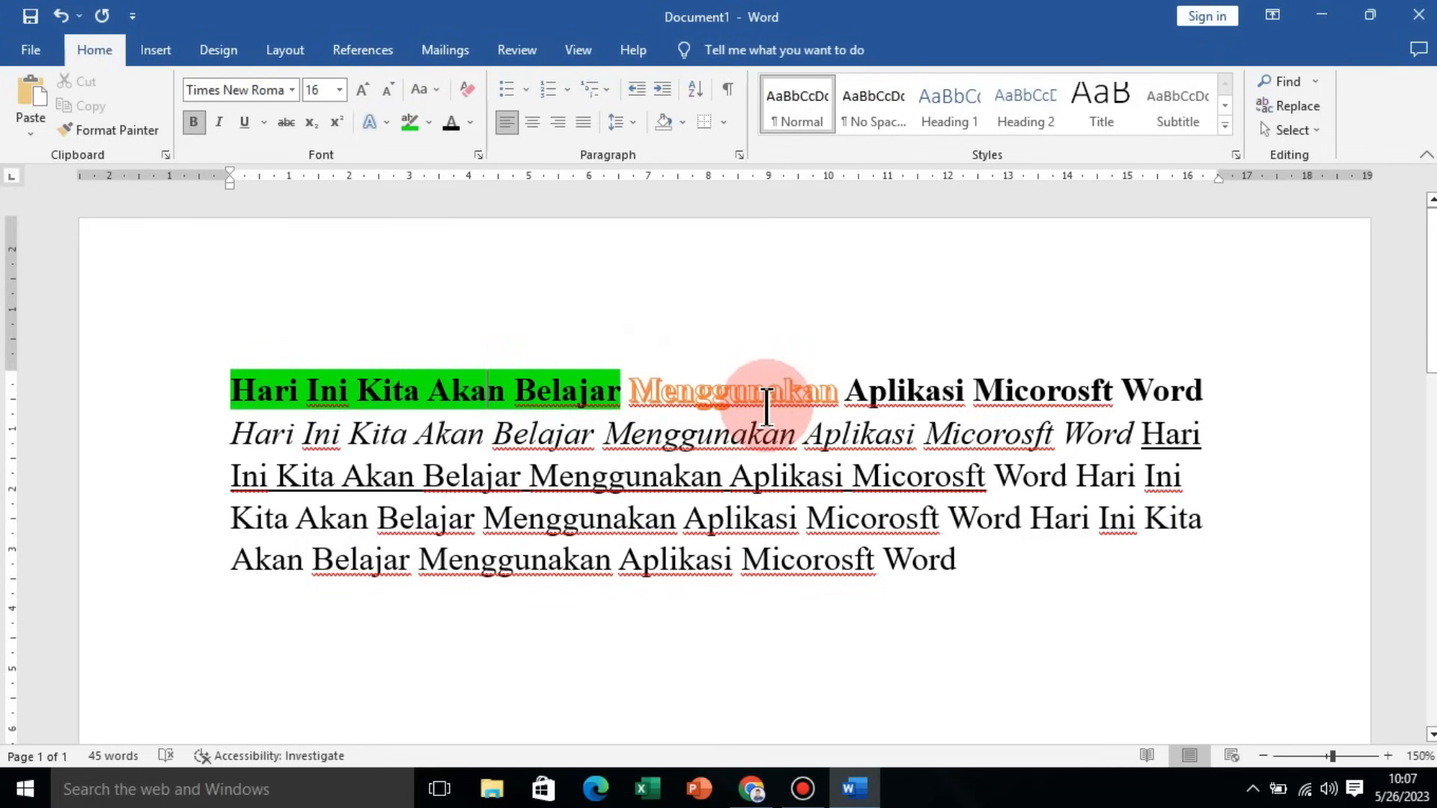
# Step: Select all the text and try center, left and right alignment before justifying it
pyautogui.moveTo(227, 383); pyautogui.dragTo(954, 564)
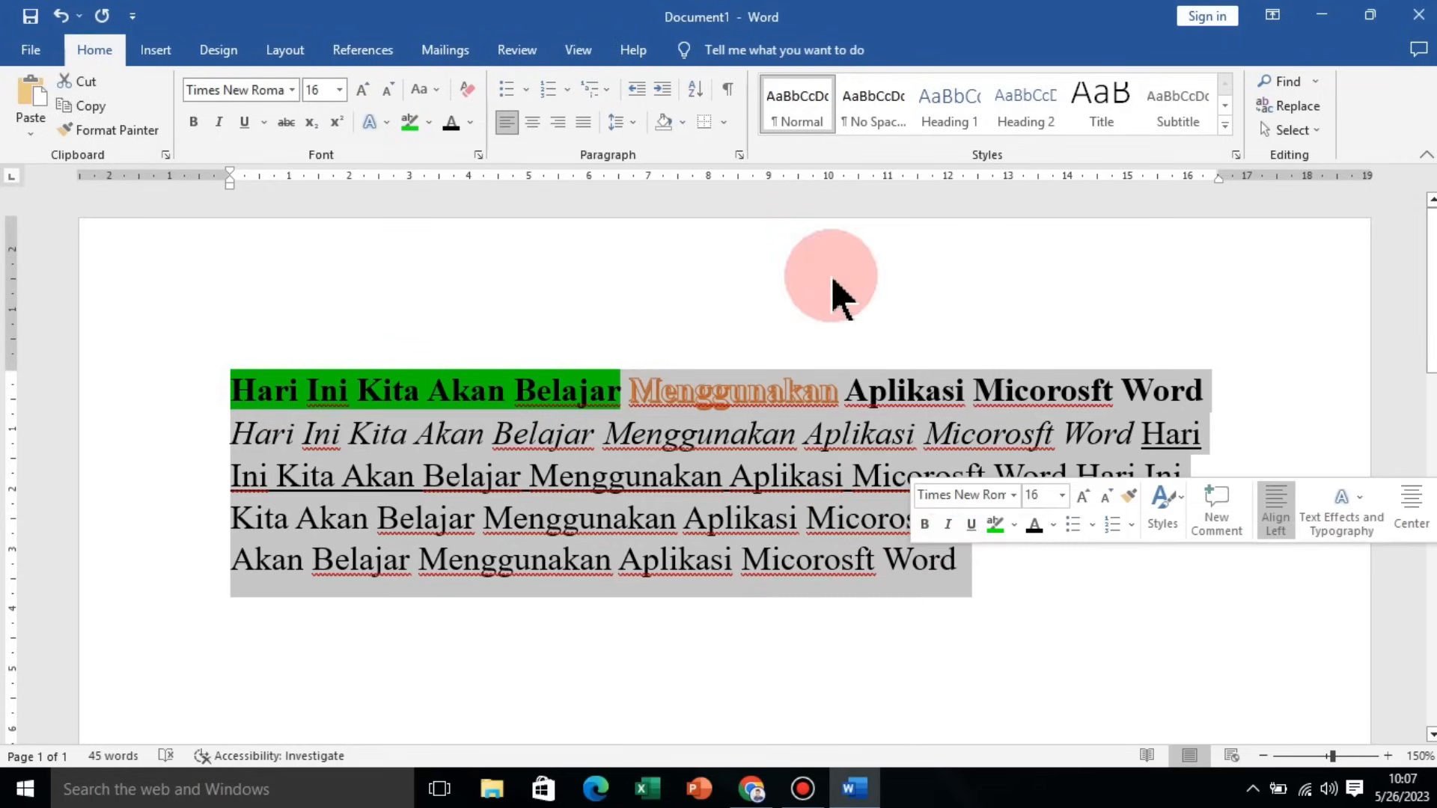
pyautogui.click(532, 122)
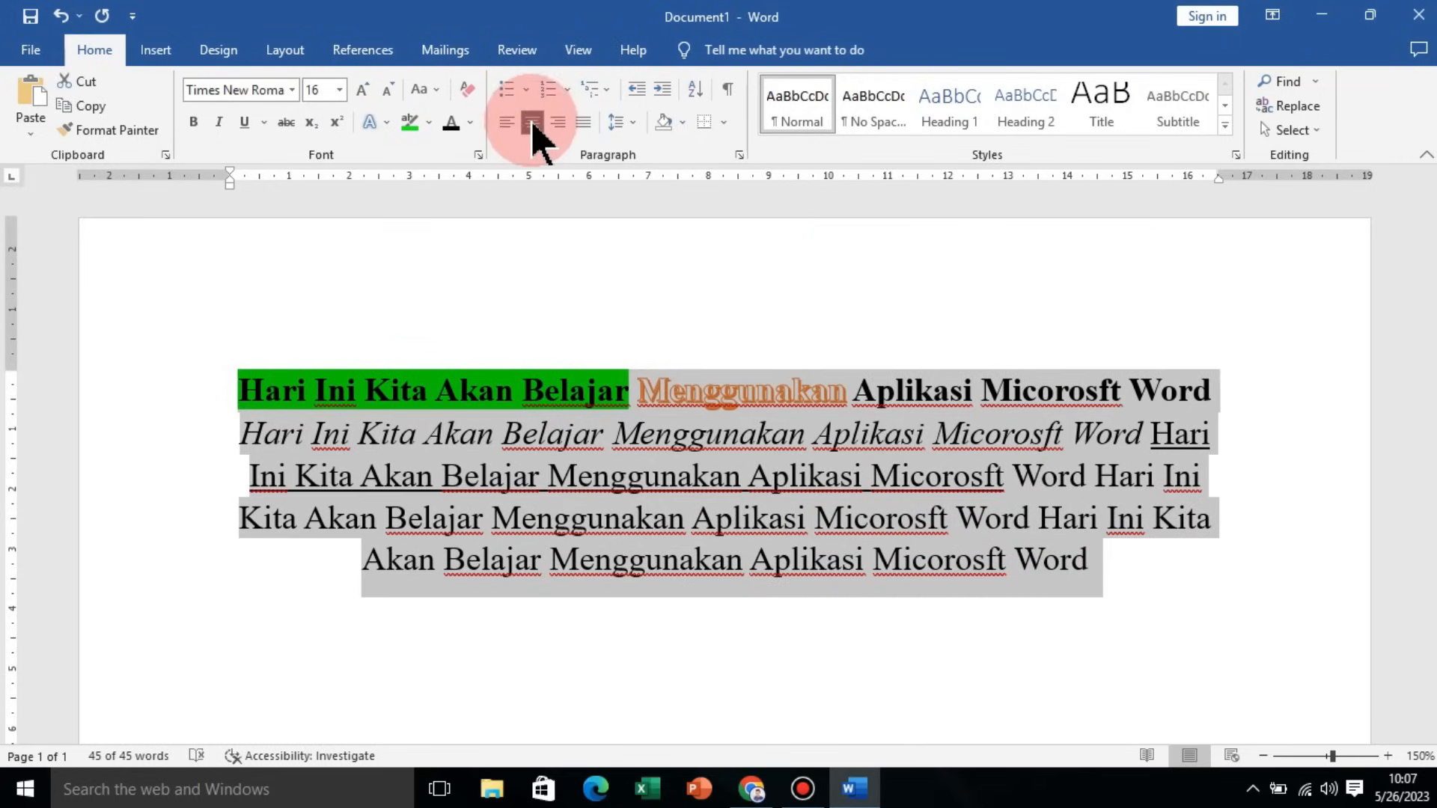
pyautogui.click(507, 123)
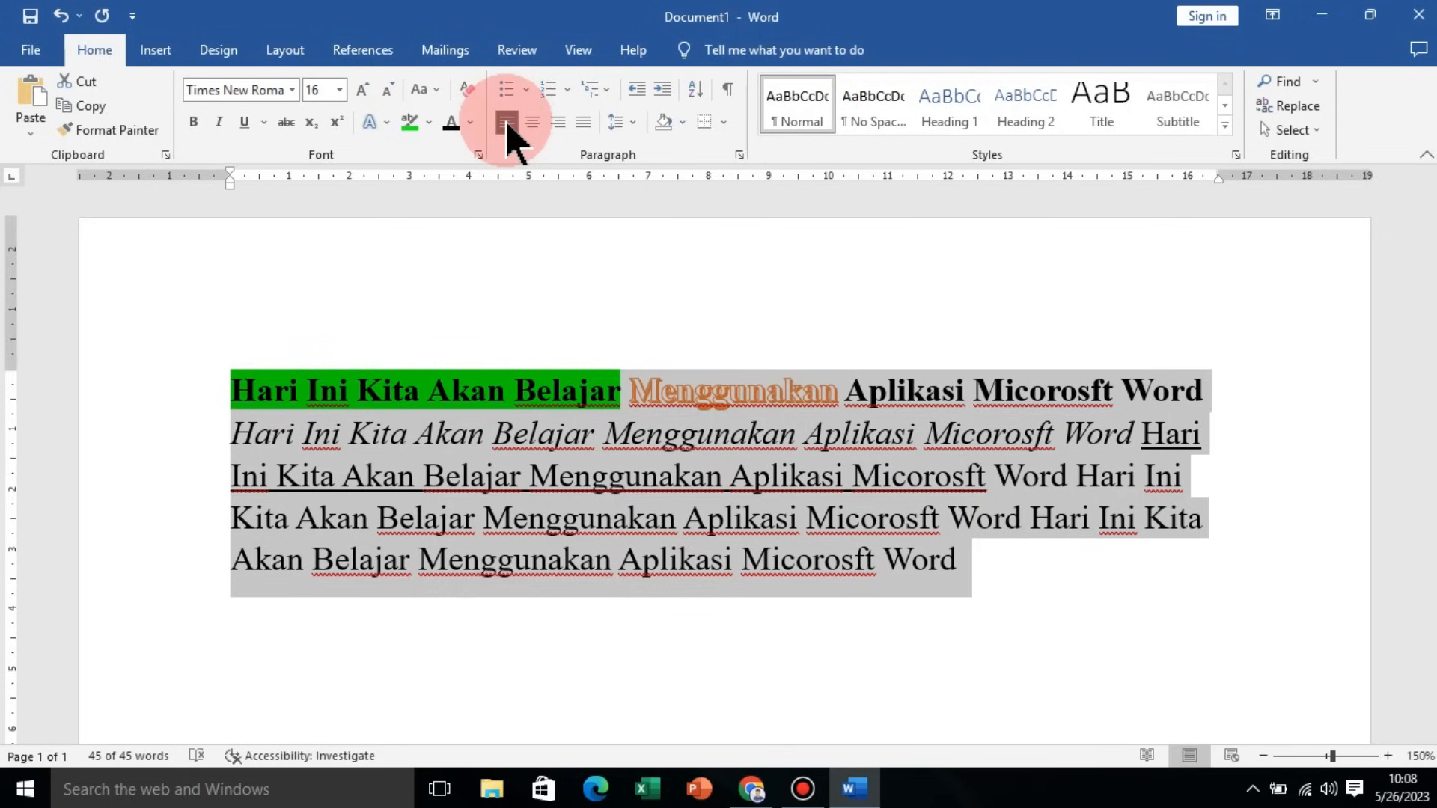
pyautogui.click(563, 122)
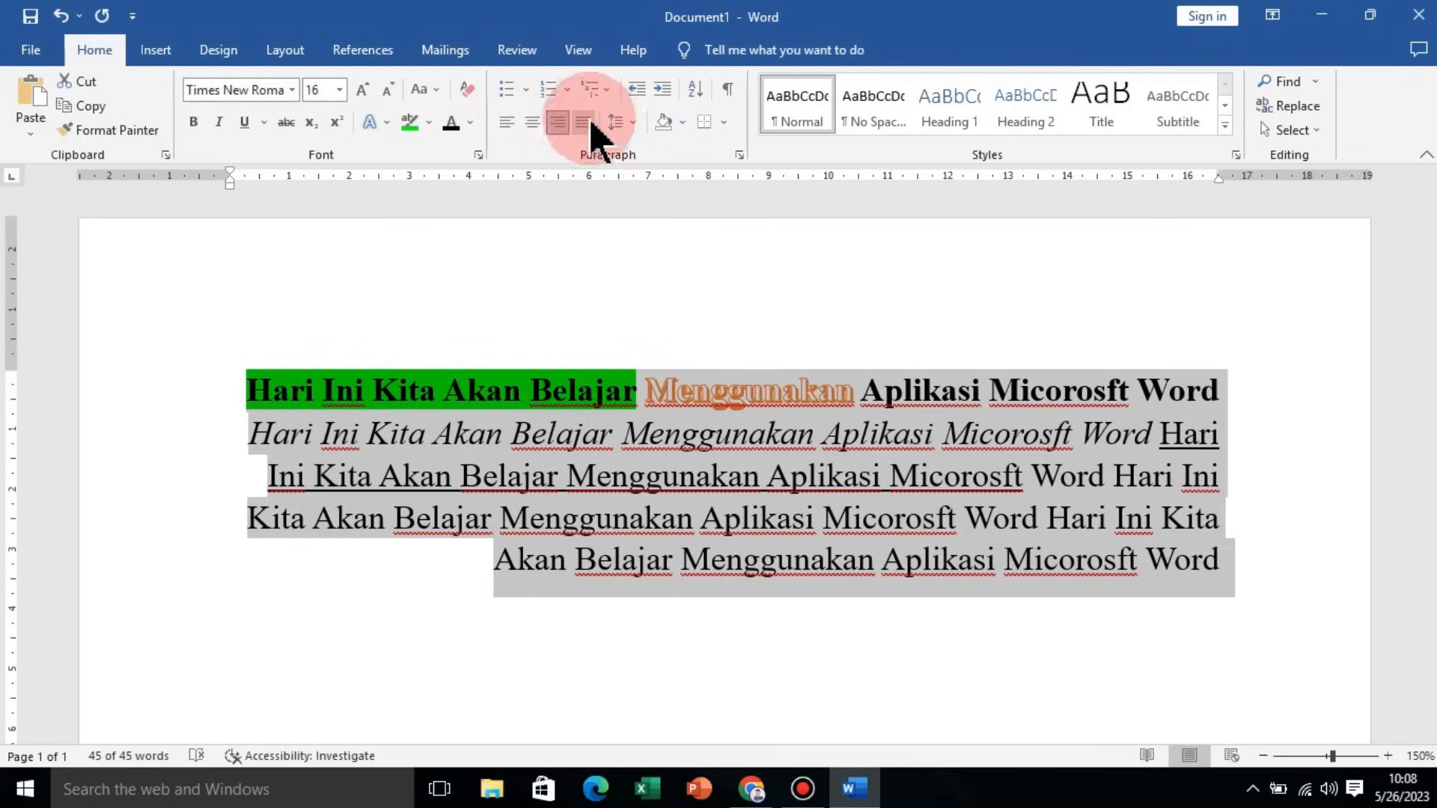
pyautogui.click(583, 123)
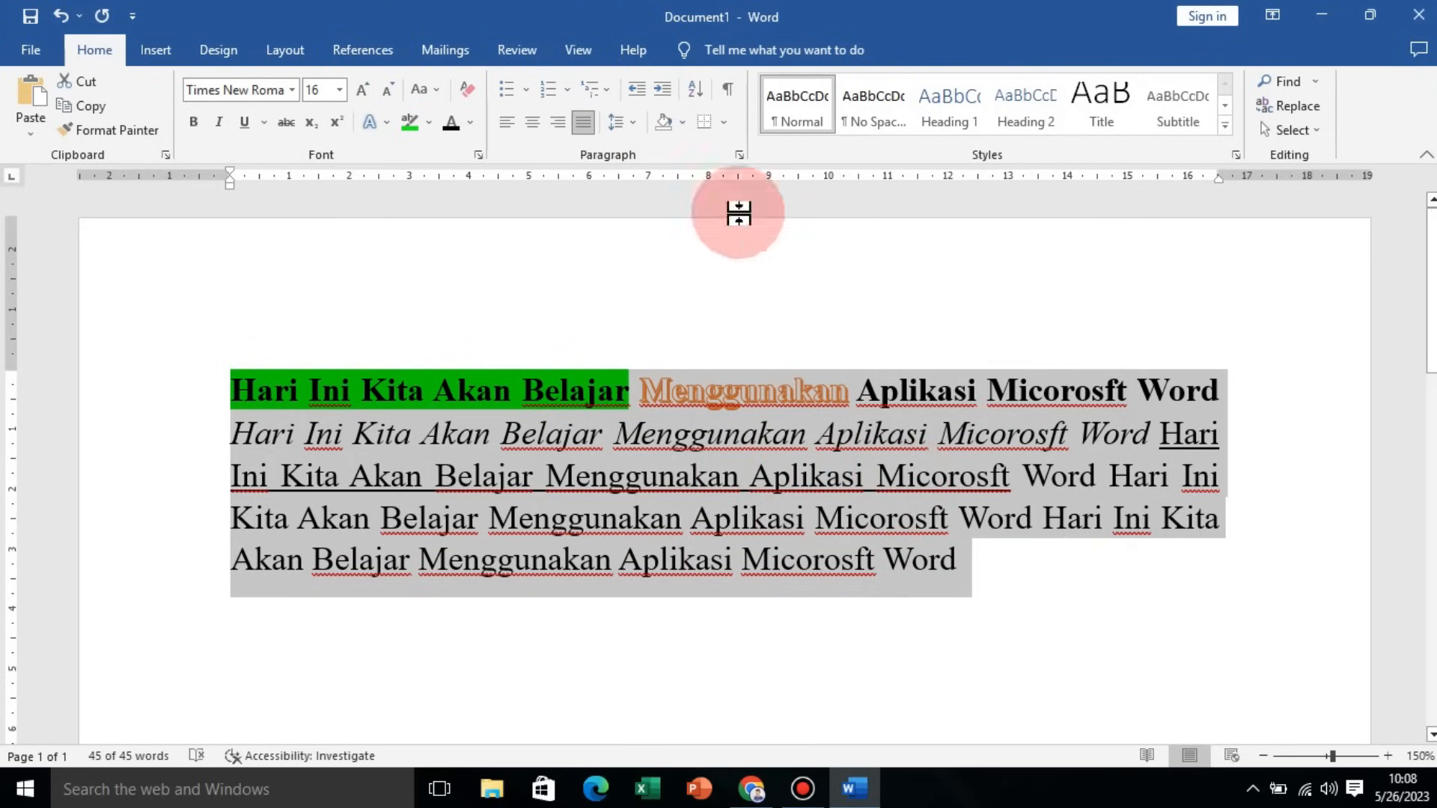
# Step: Set the line spacing of all the text to 1.5
pyautogui.click(636, 122)
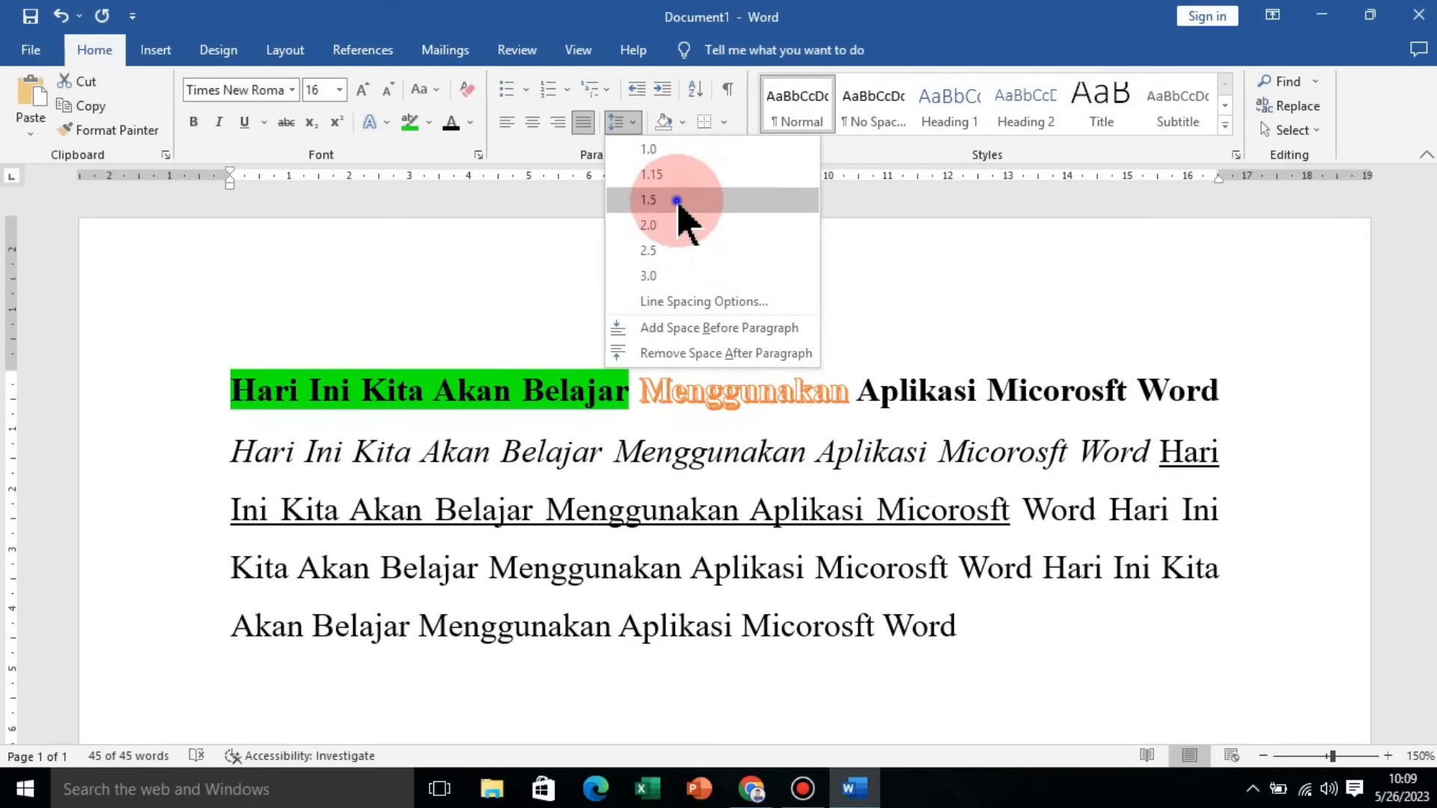
pyautogui.click(680, 200)
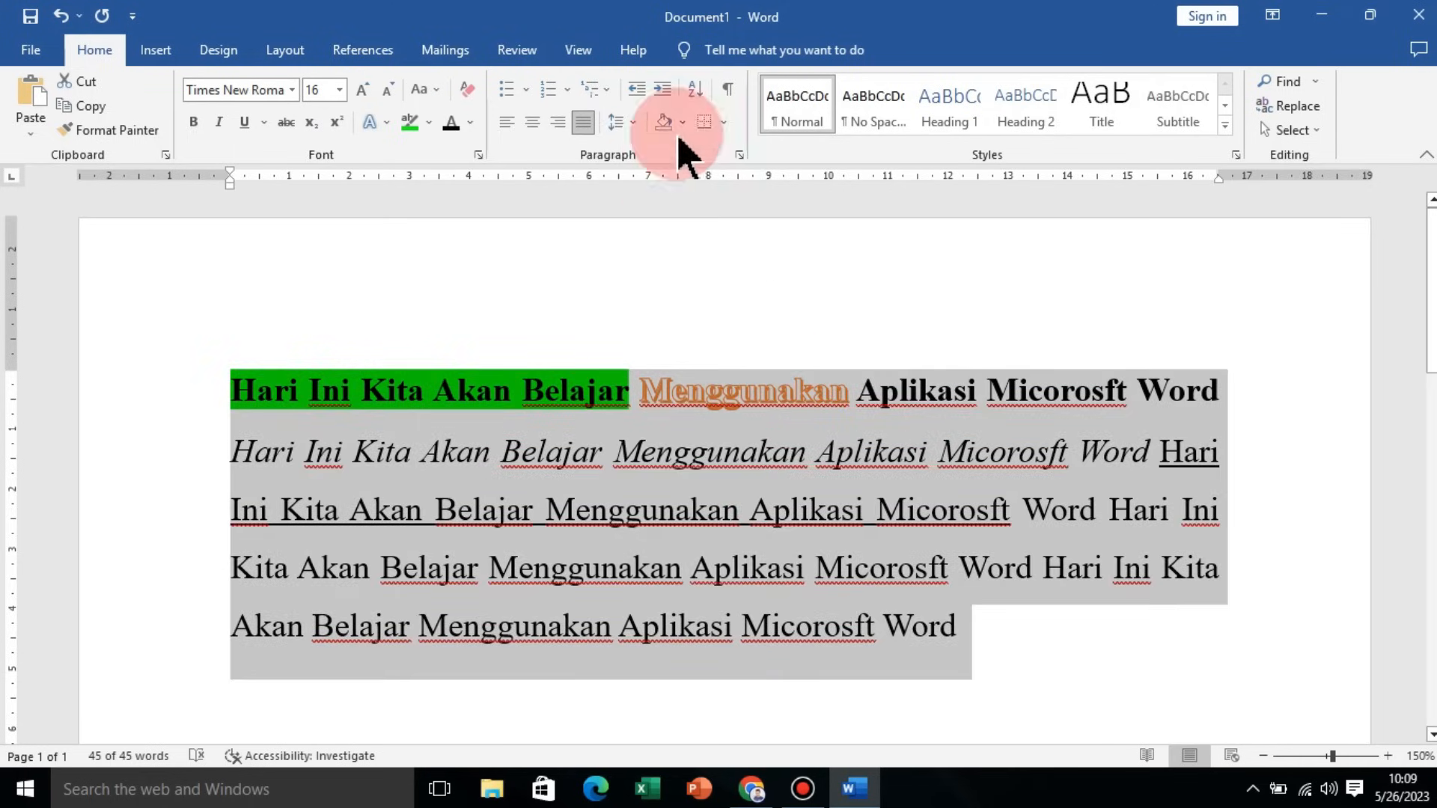
pyautogui.click(630, 123)
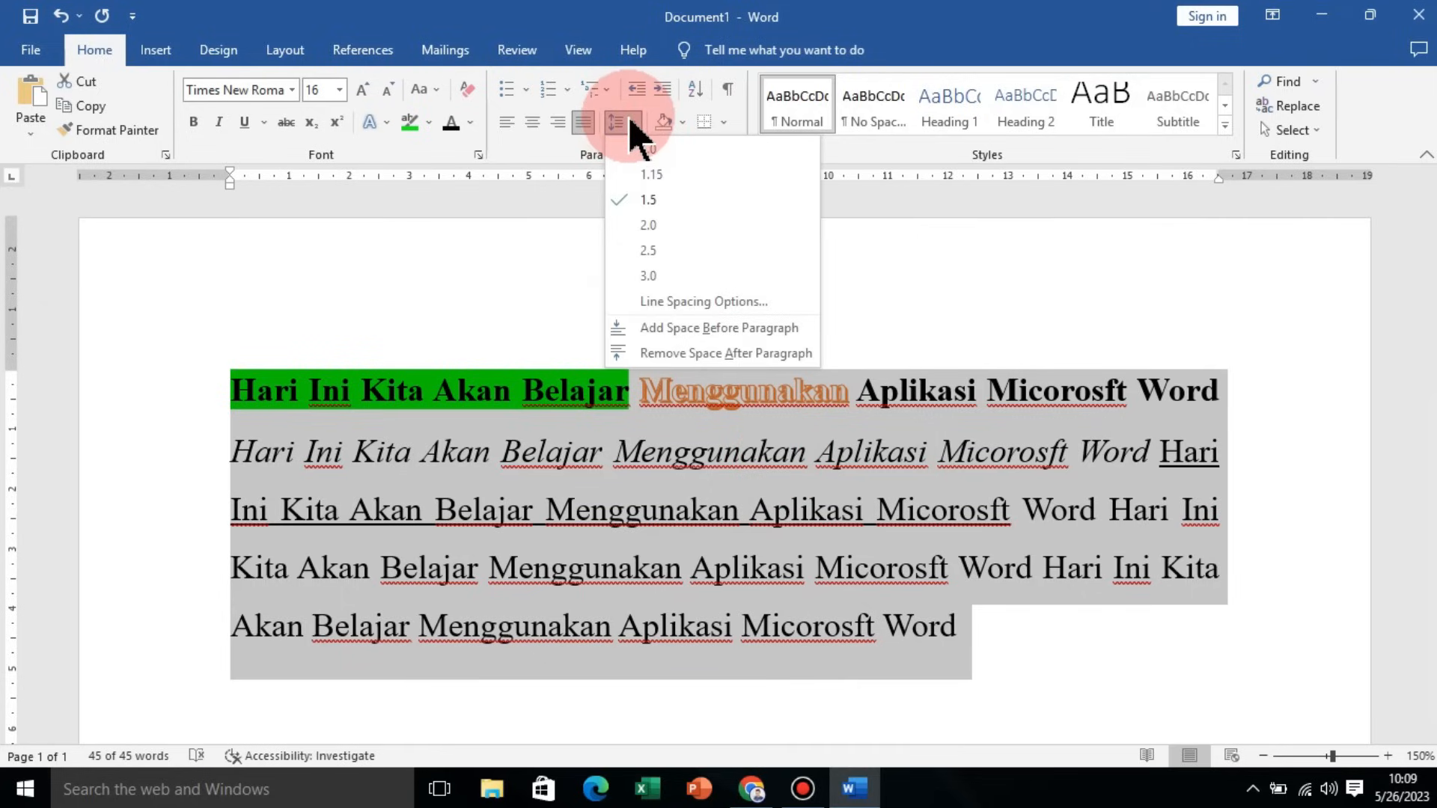
pyautogui.click(630, 122)
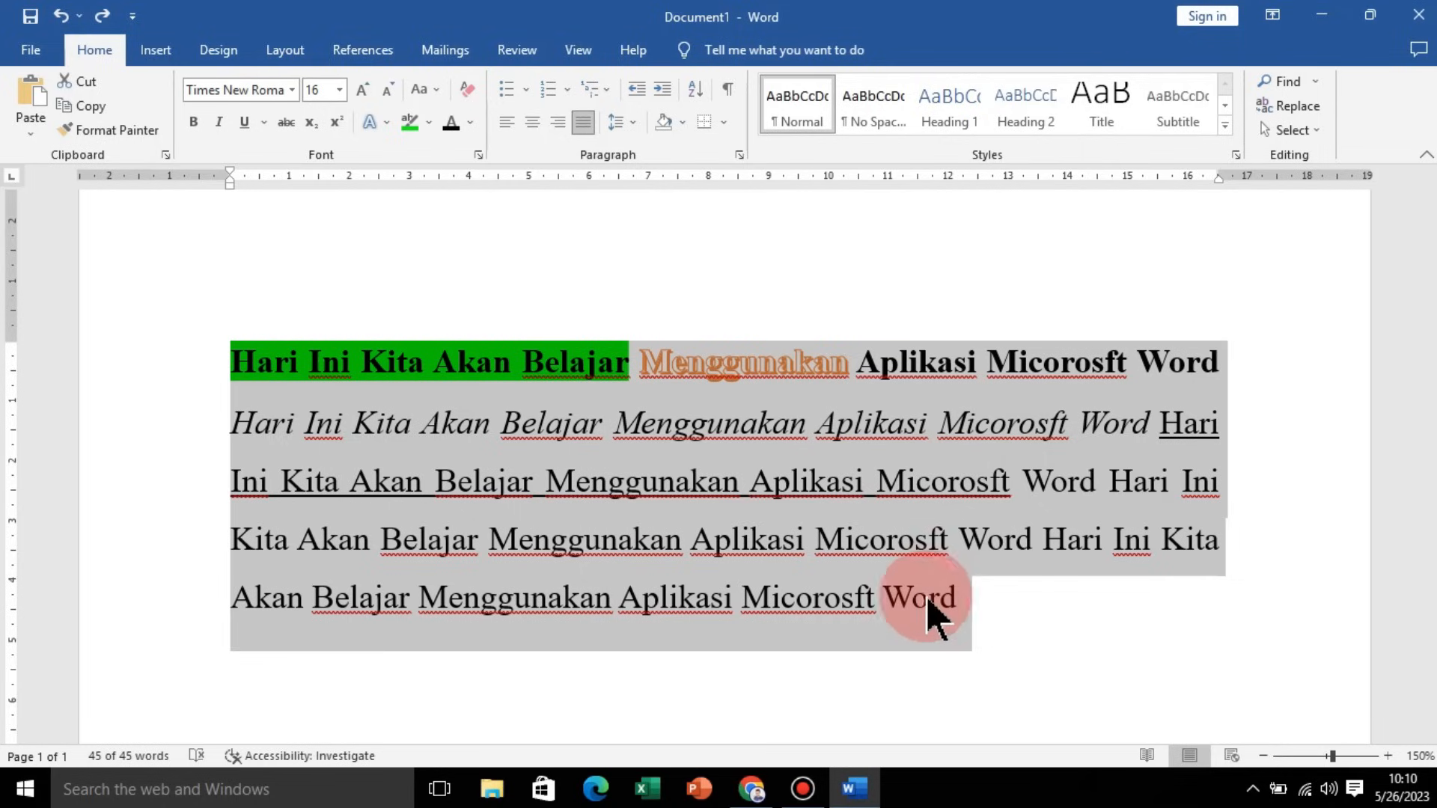
pyautogui.click(626, 124)
pyautogui.click(628, 127)
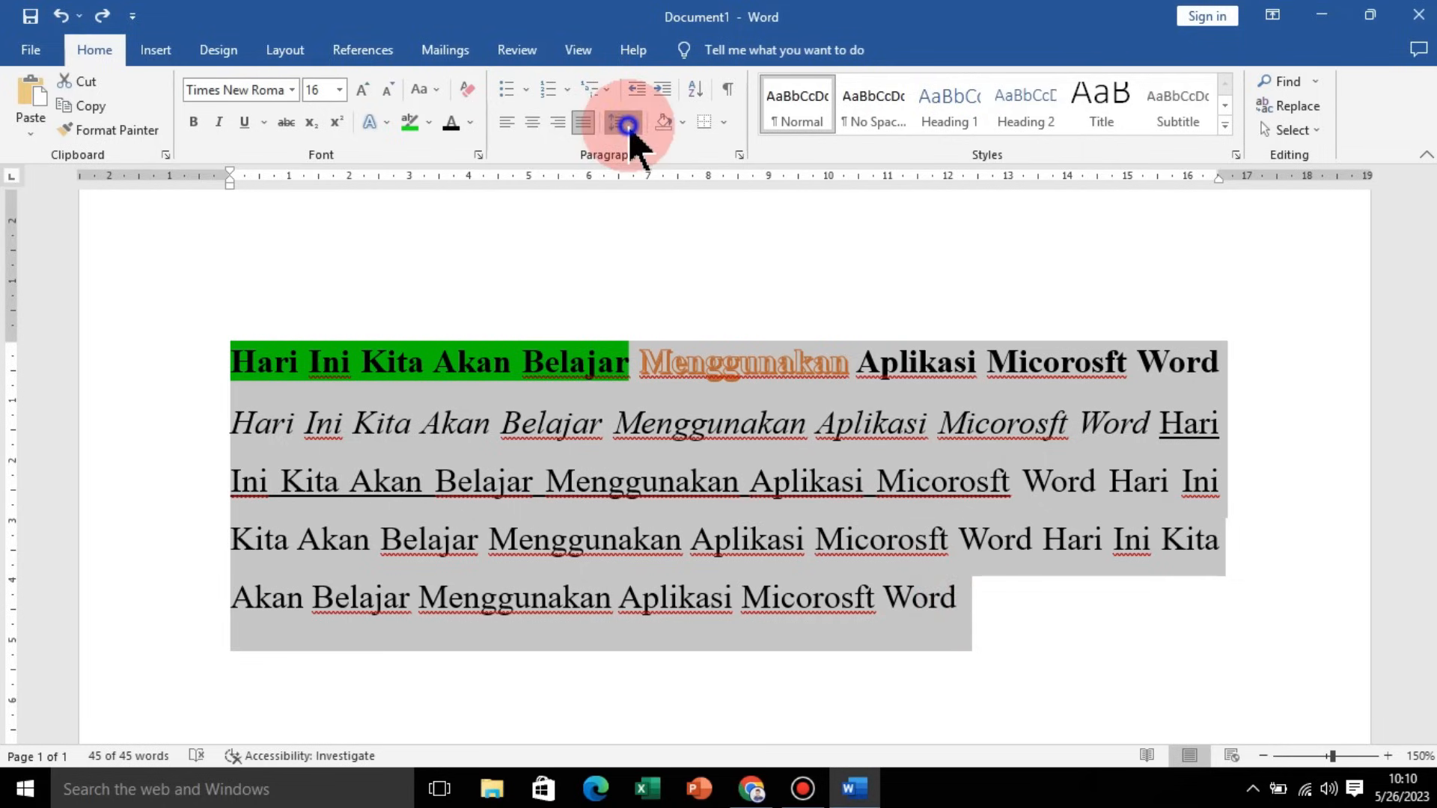
pyautogui.click(689, 479)
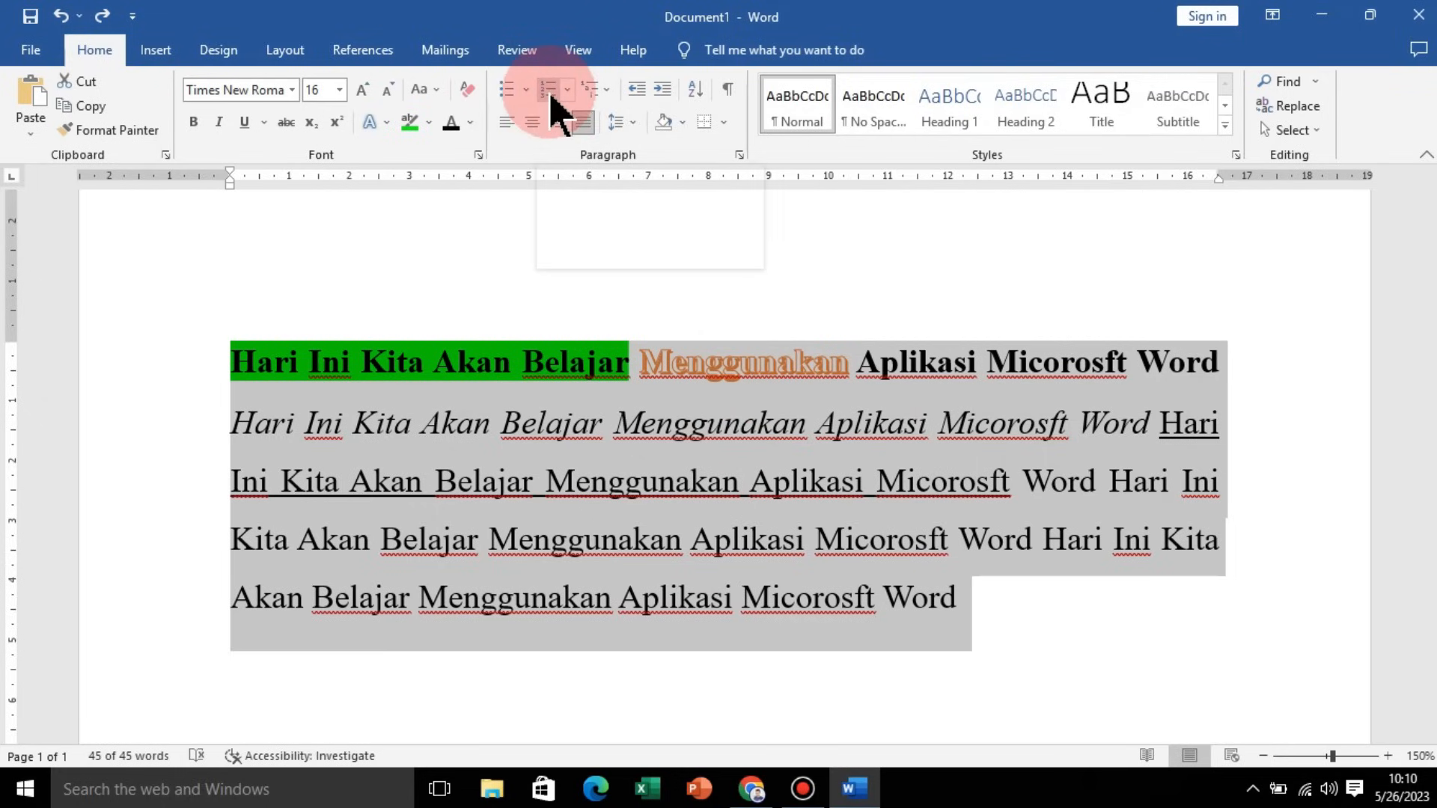
pyautogui.click(994, 587)
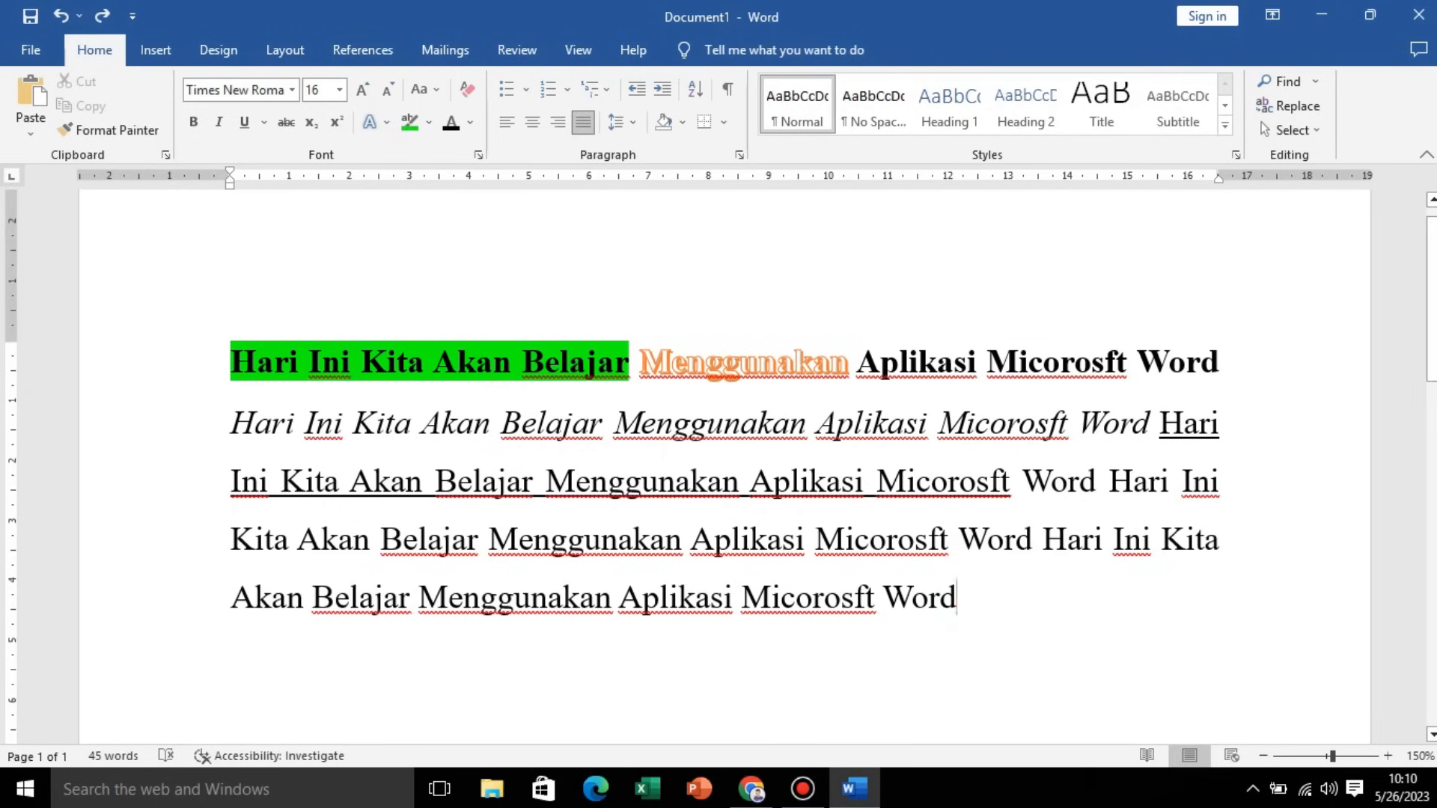
# Step: Type Mudah, Sulit and Sedang on separate lines below the paragraph
pyautogui.scroll(-1, 965, 557)
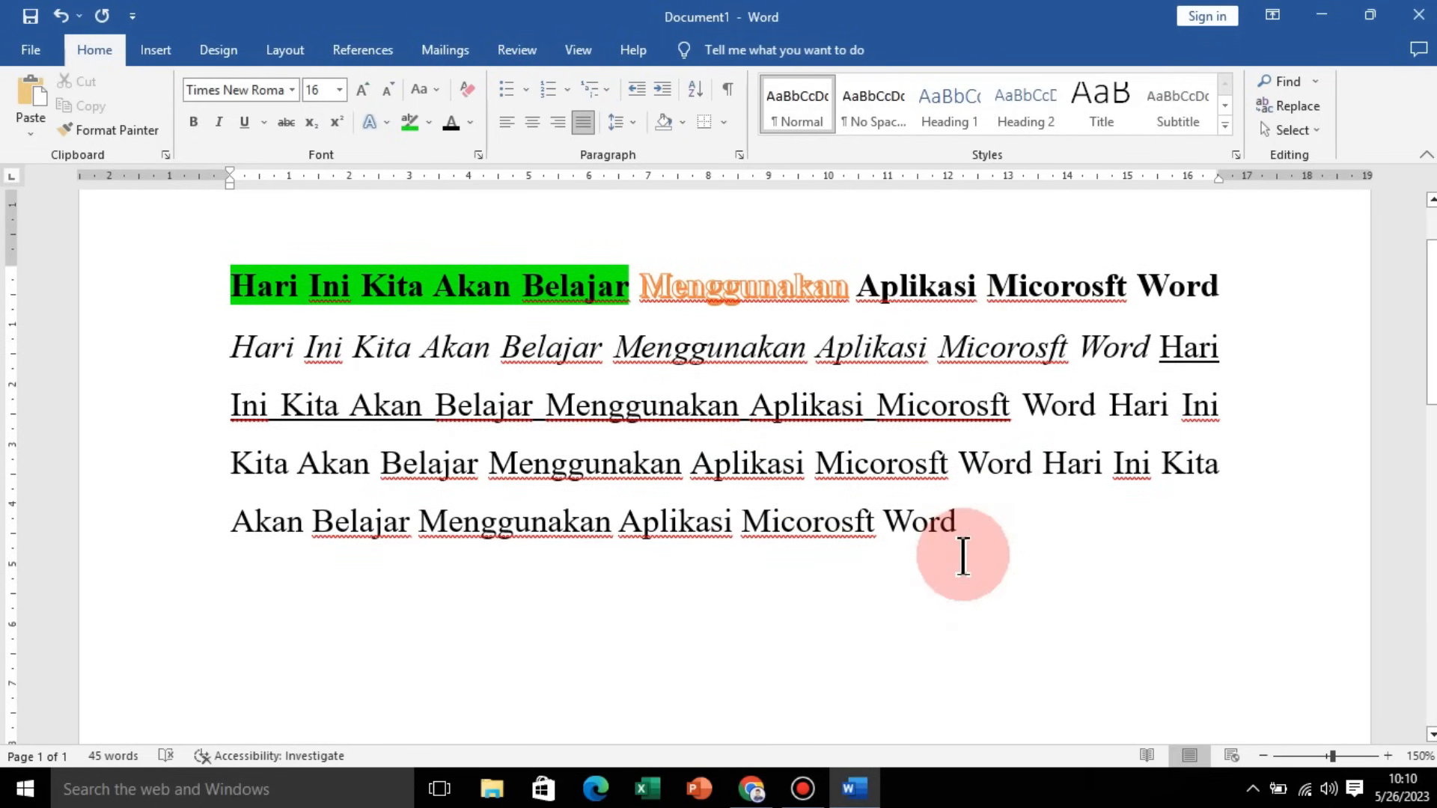
pyautogui.write('Mudah')
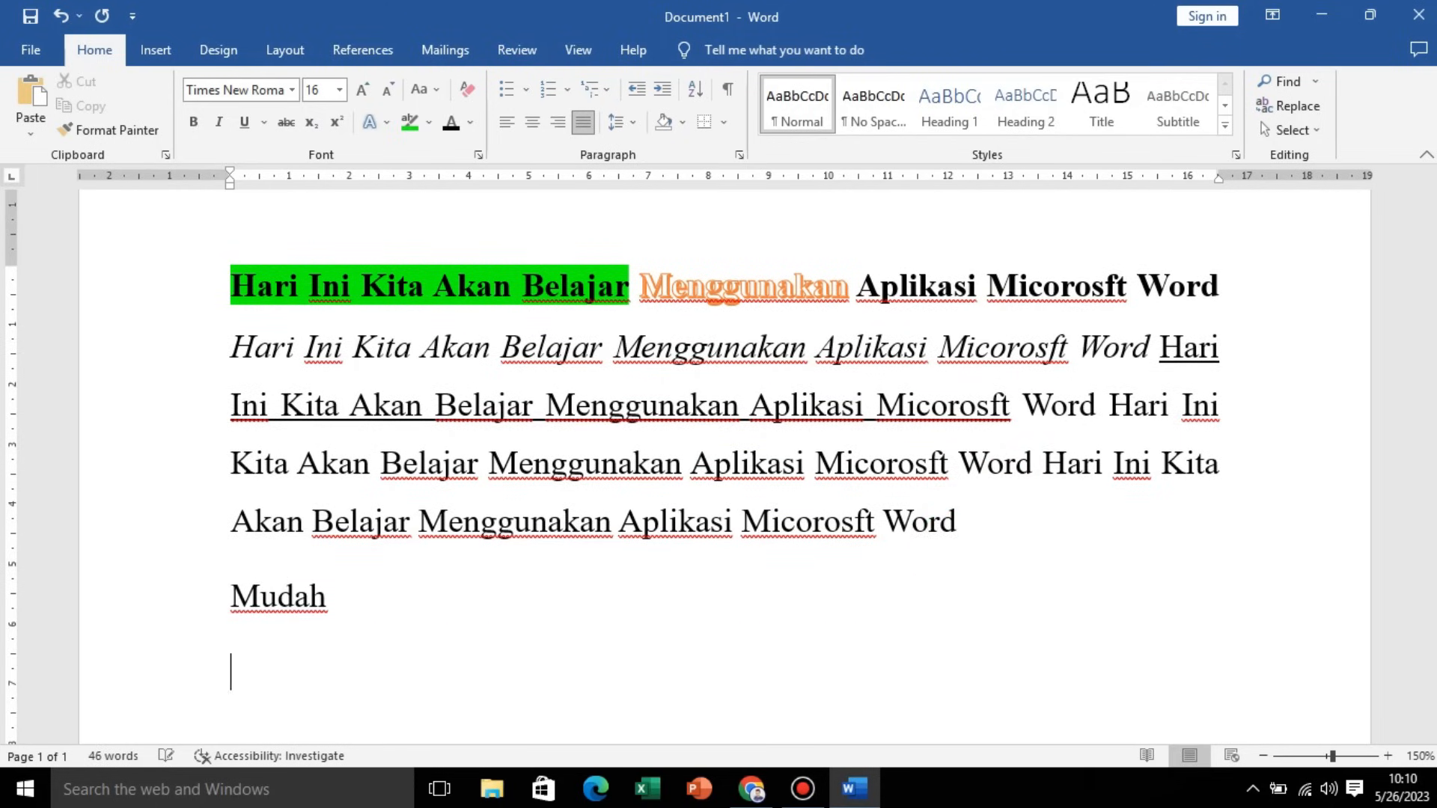
pyautogui.press('Return')
pyautogui.write('Sulit')
pyautogui.press('Return')
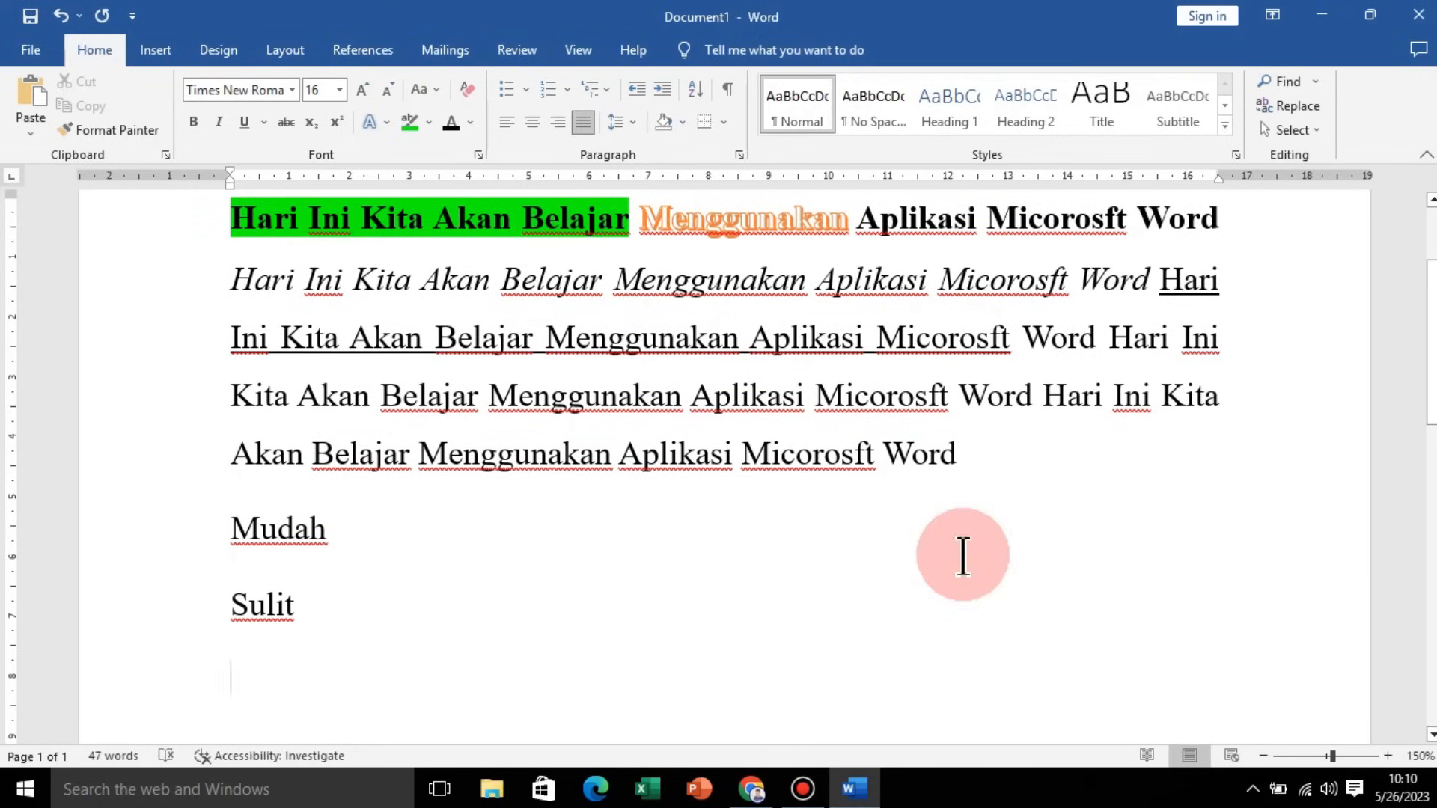
pyautogui.write('Sedang')
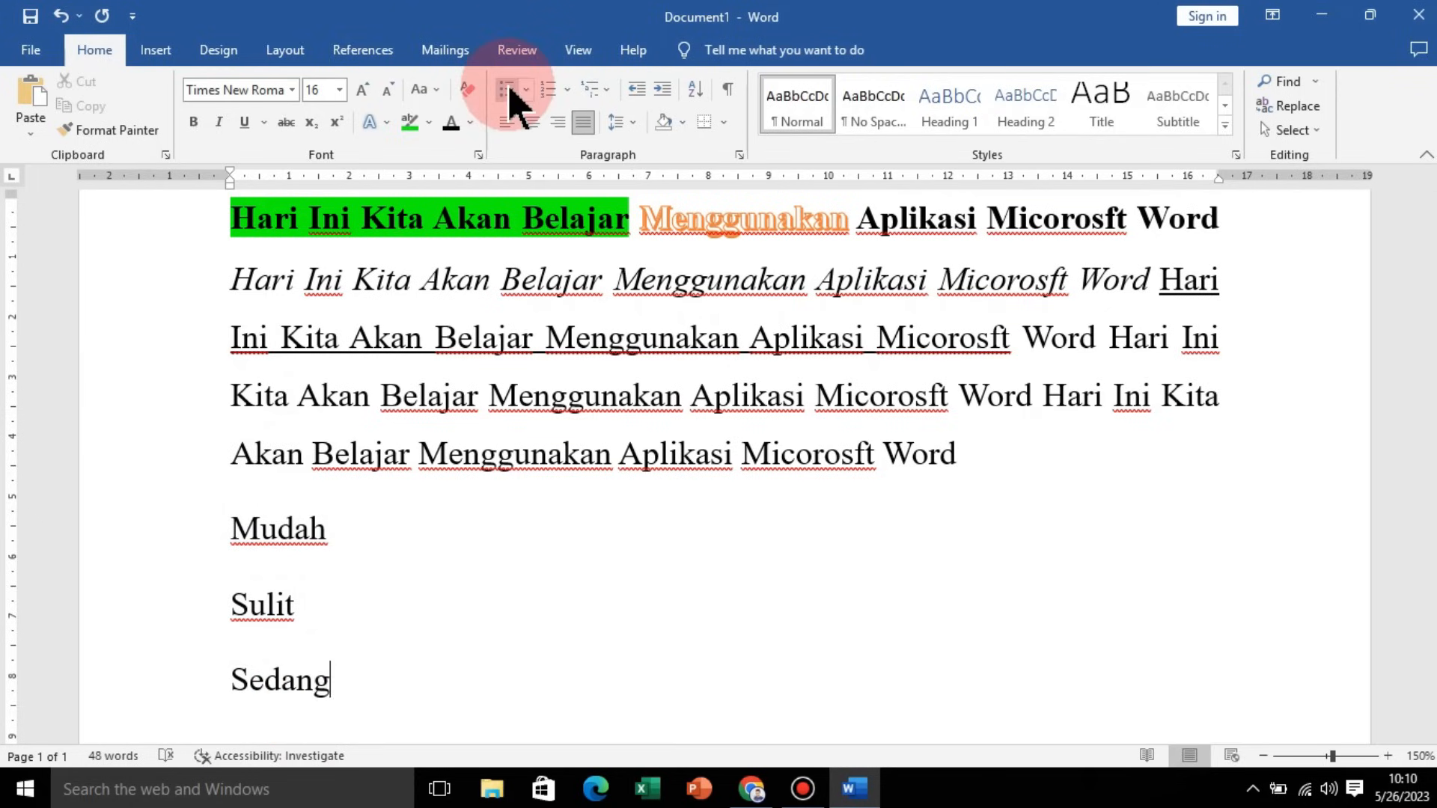
# Step: Turn the three new lines into a bulleted list, trying round bullets before settling on square bullets
pyautogui.moveTo(367, 683); pyautogui.dragTo(236, 553)
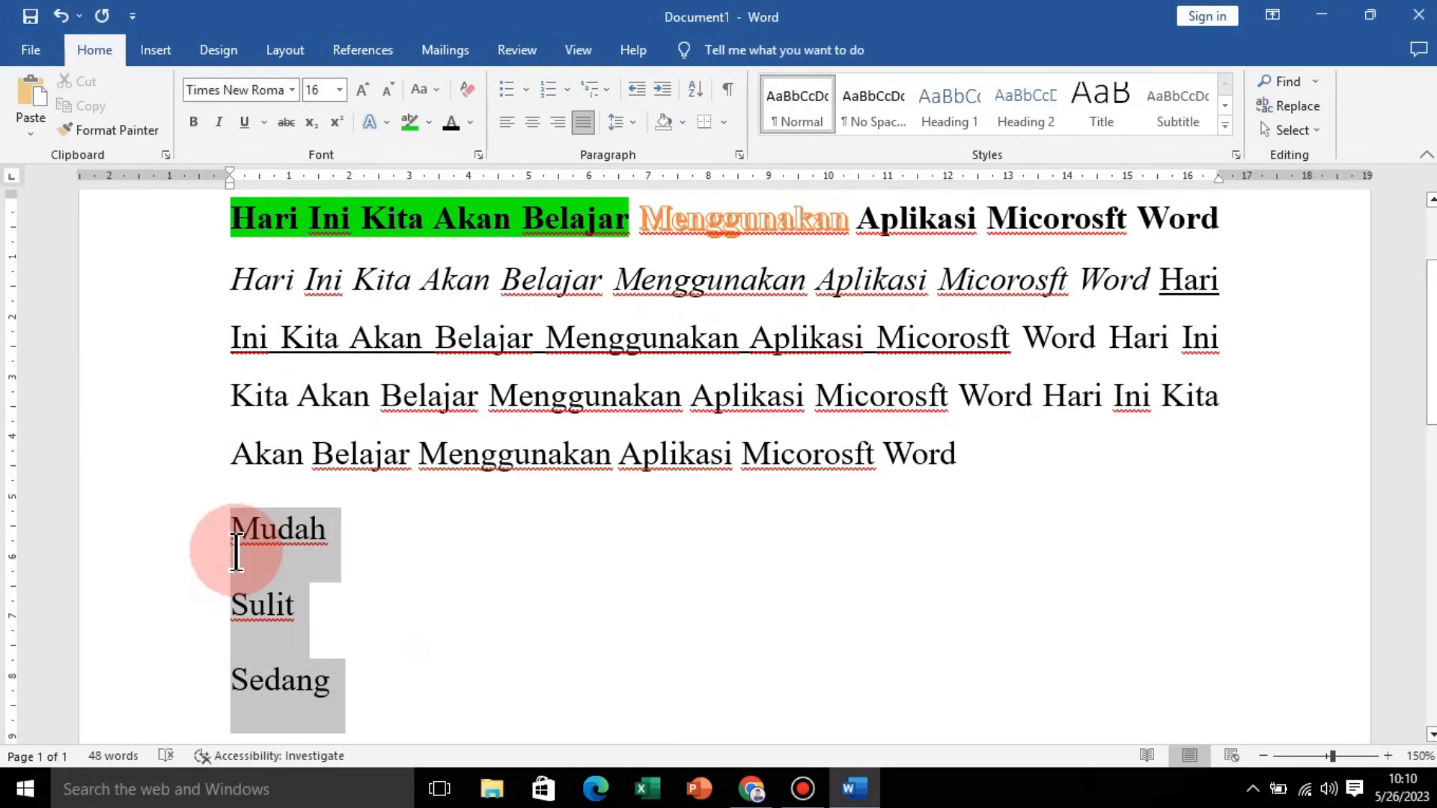
pyautogui.click(528, 90)
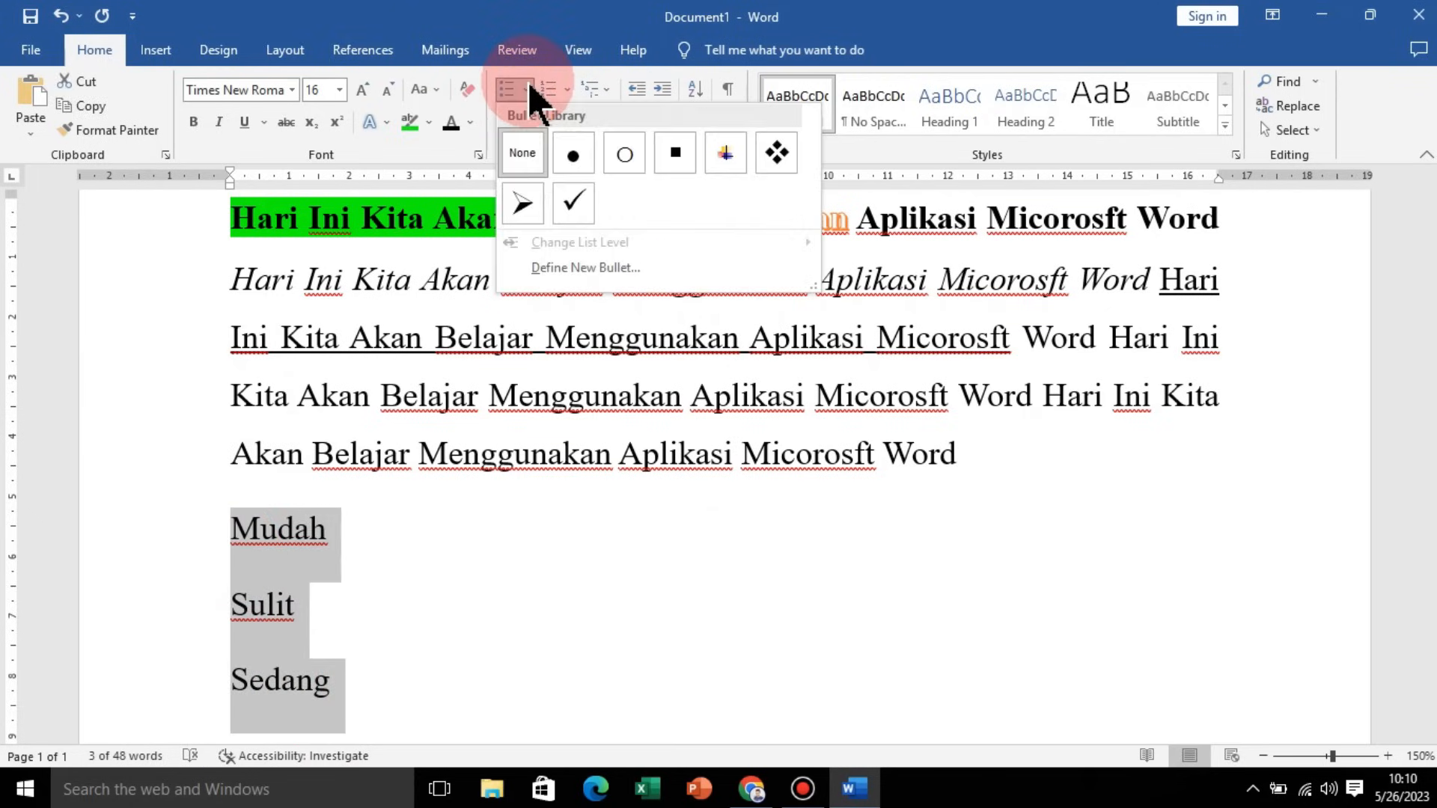
pyautogui.click(572, 155)
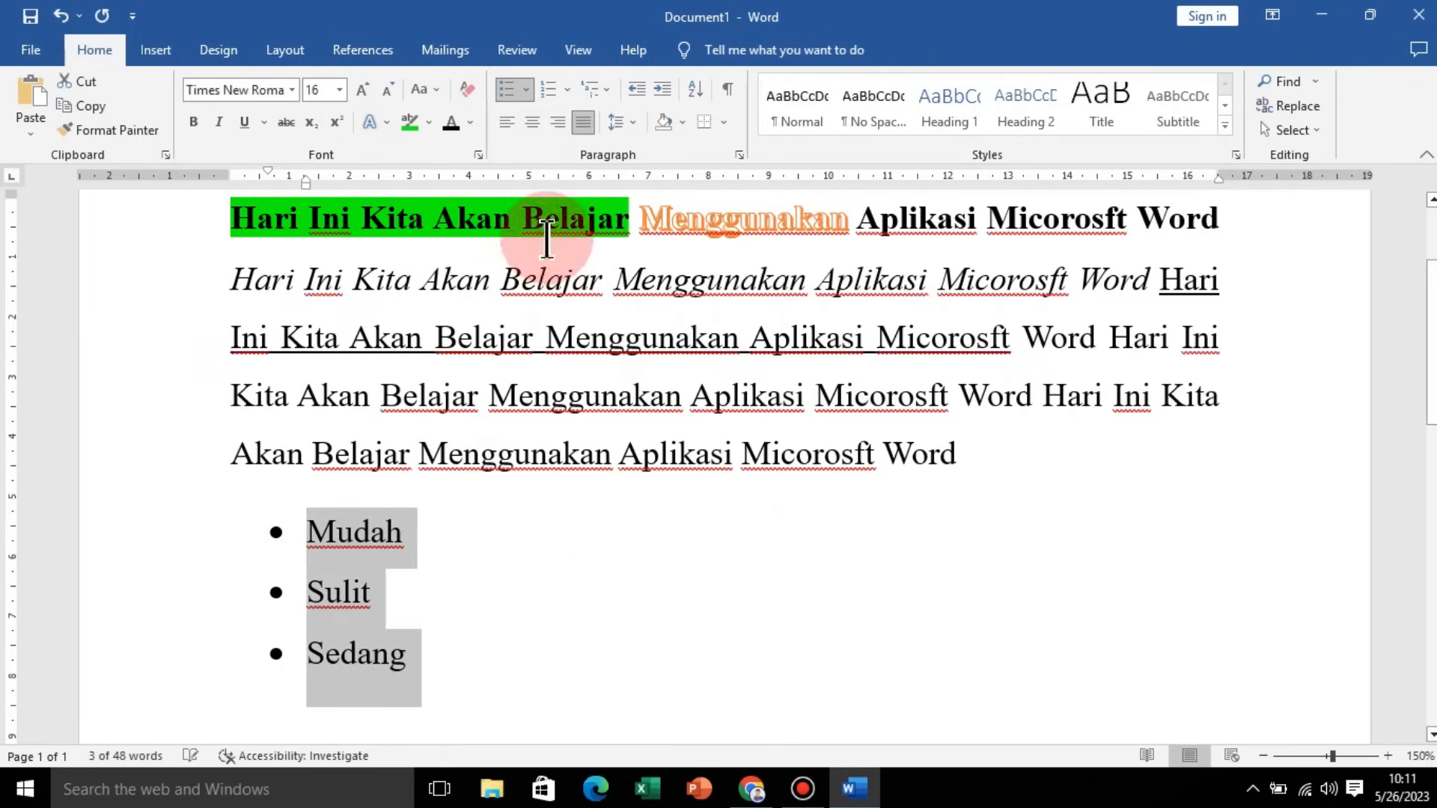
pyautogui.click(529, 91)
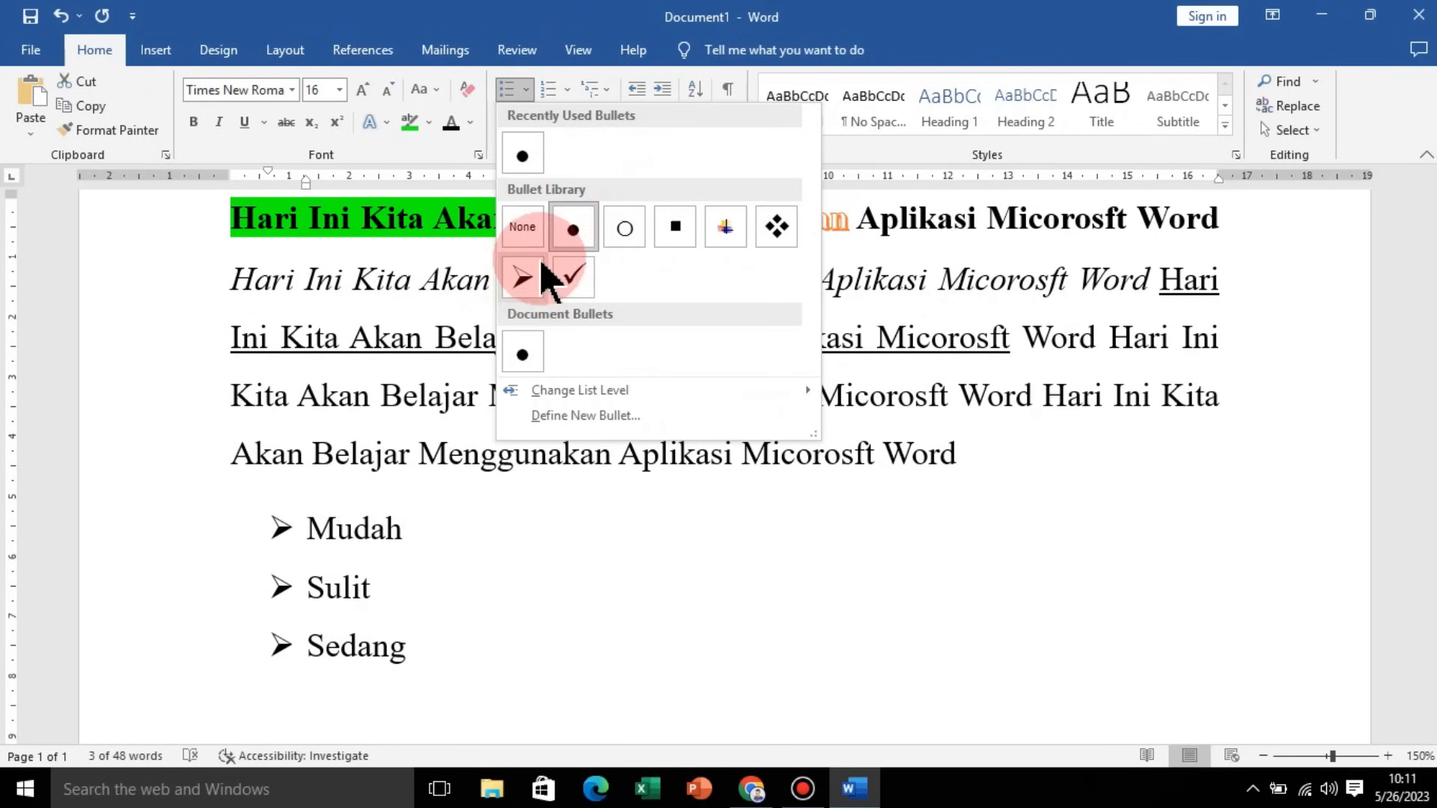
pyautogui.click(670, 229)
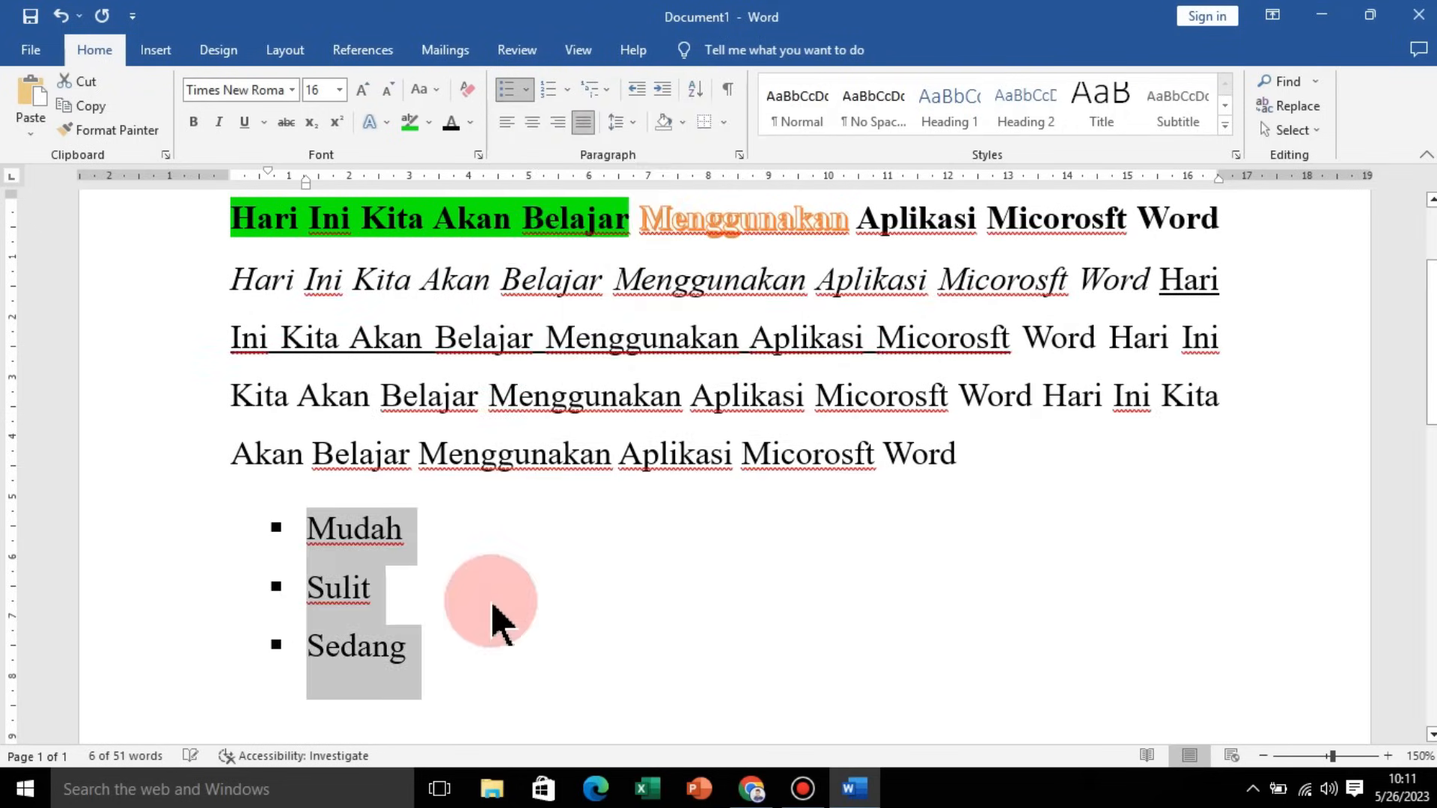
pyautogui.click(503, 598)
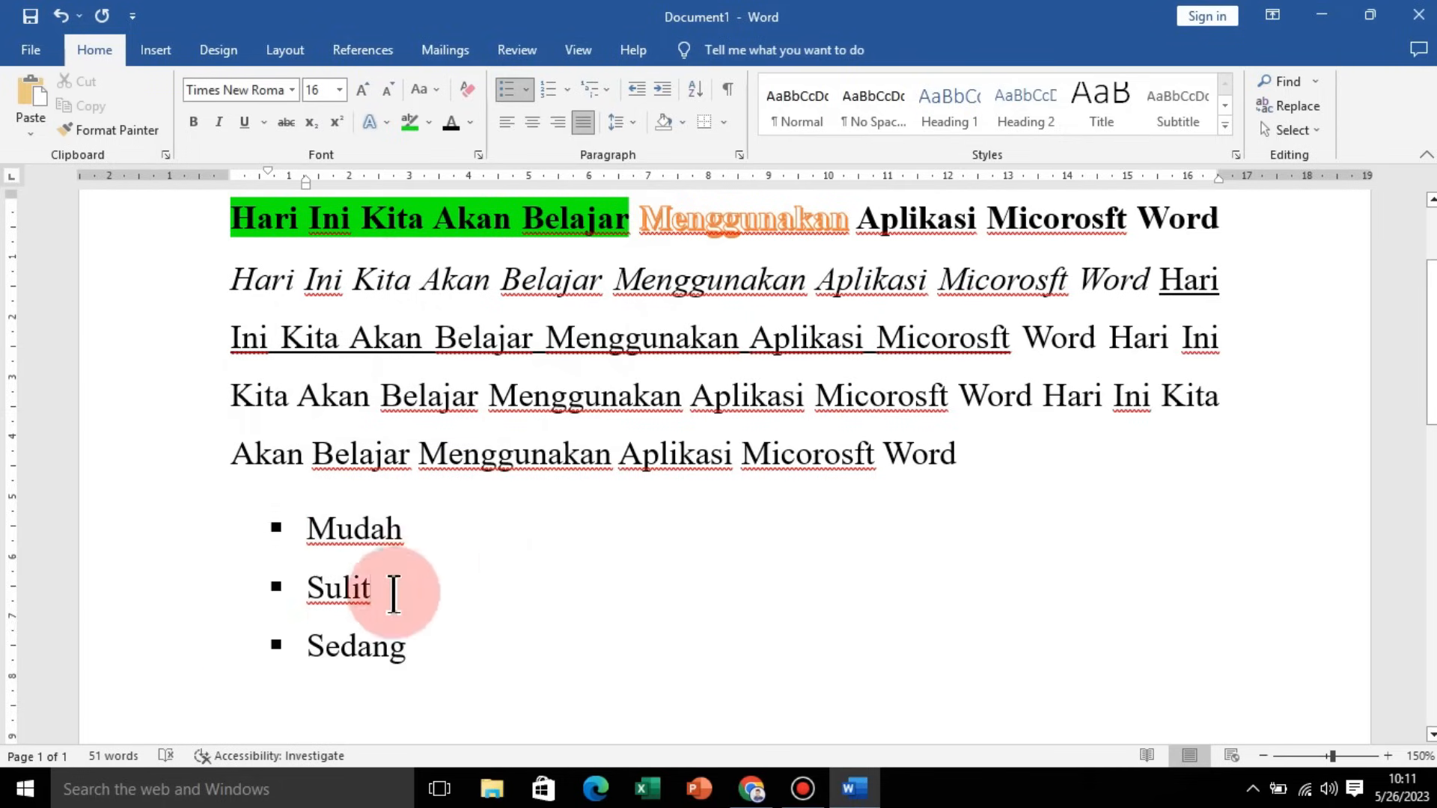
# Step: Convert the list to 1., 2., 3. numbering, trying a., b., c. lettering in between
pyautogui.moveTo(468, 661); pyautogui.dragTo(231, 529)
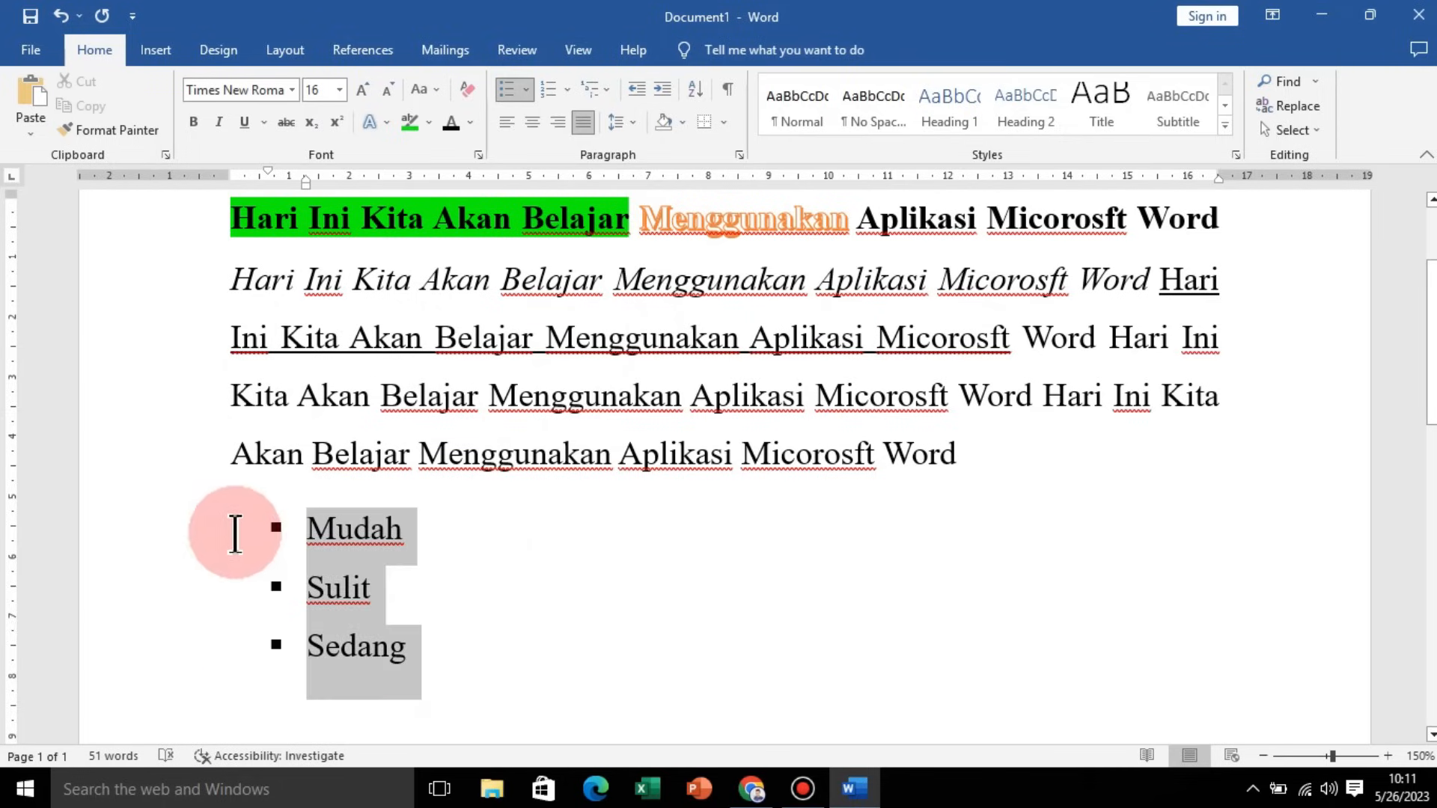
pyautogui.click(568, 92)
pyautogui.click(571, 93)
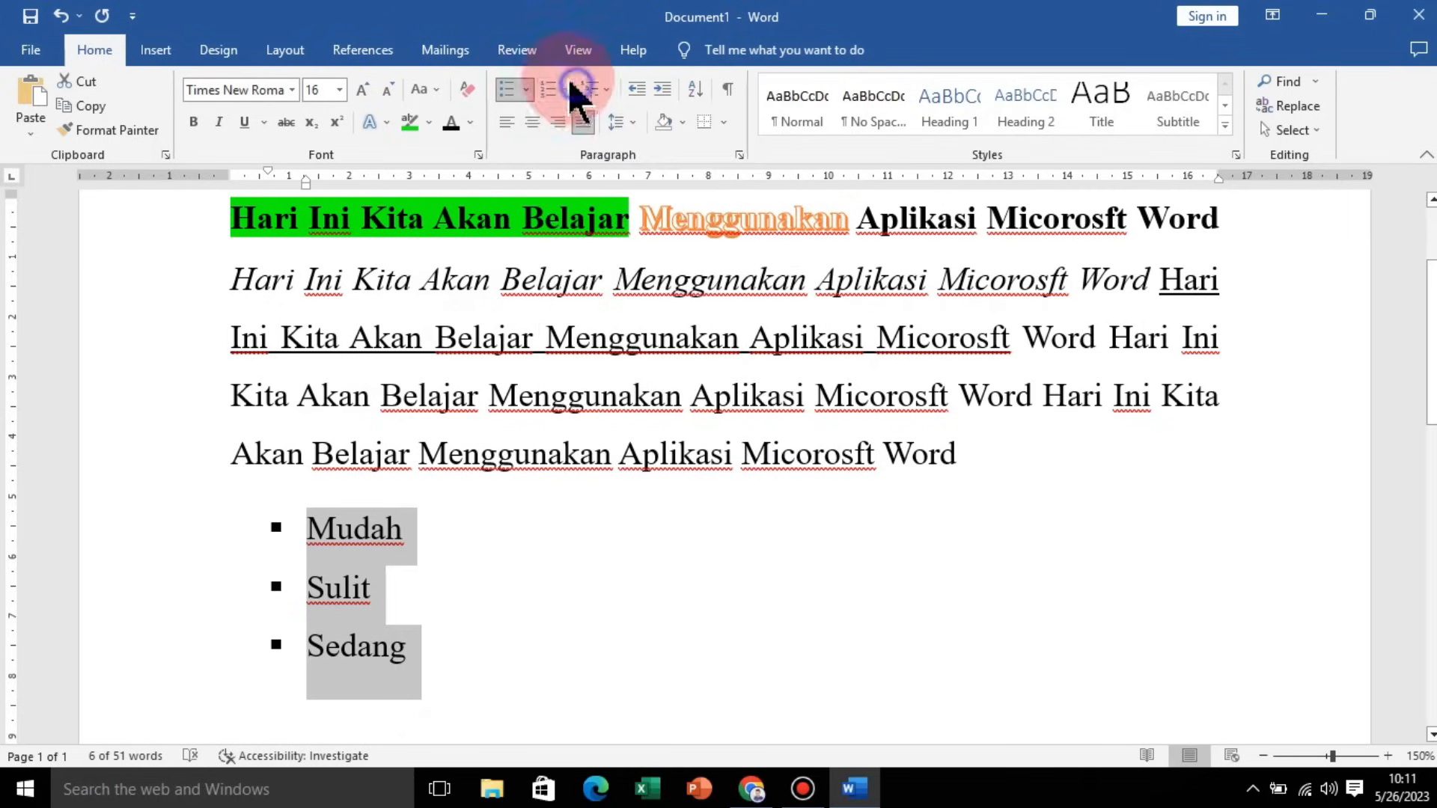
pyautogui.click(568, 93)
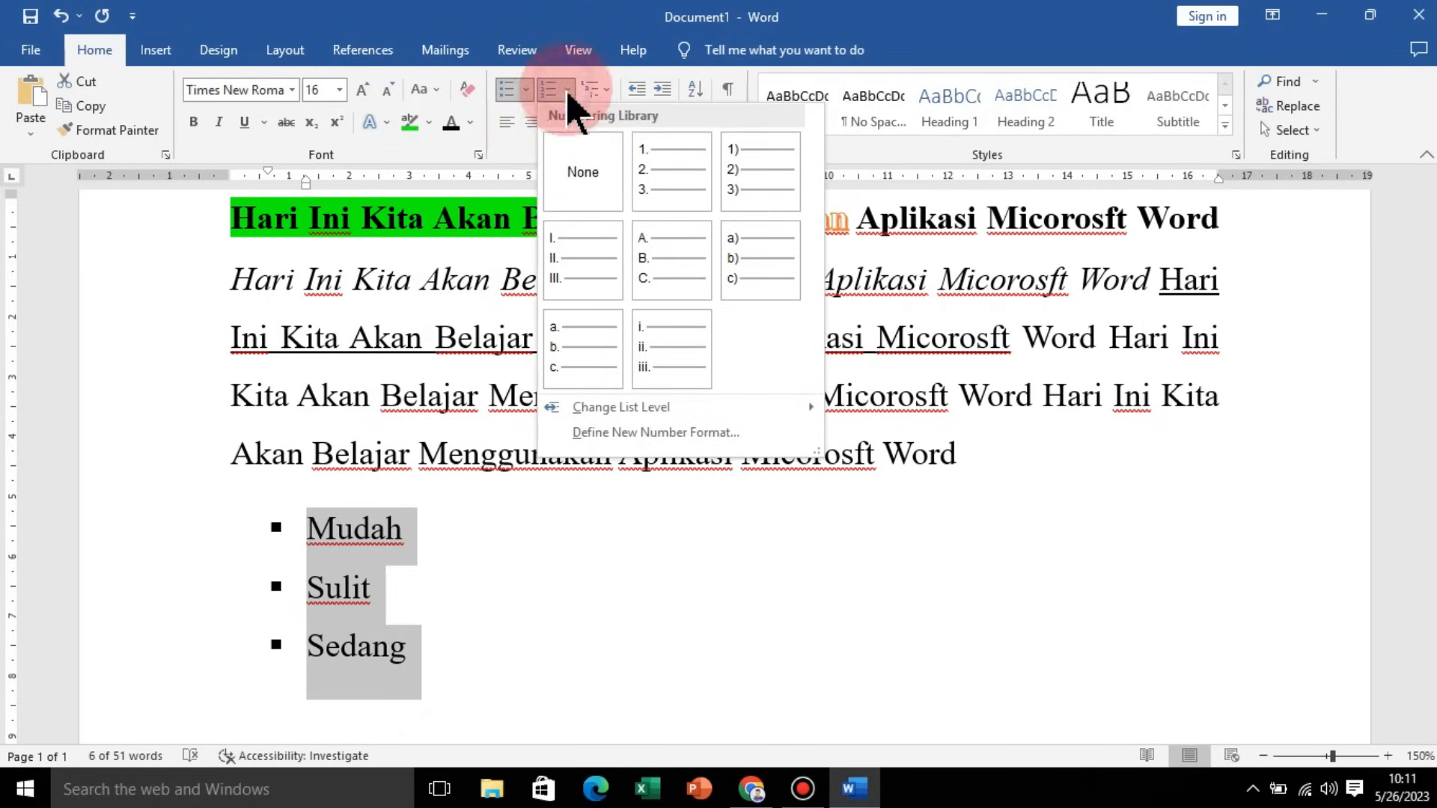
pyautogui.click(658, 187)
pyautogui.click(569, 91)
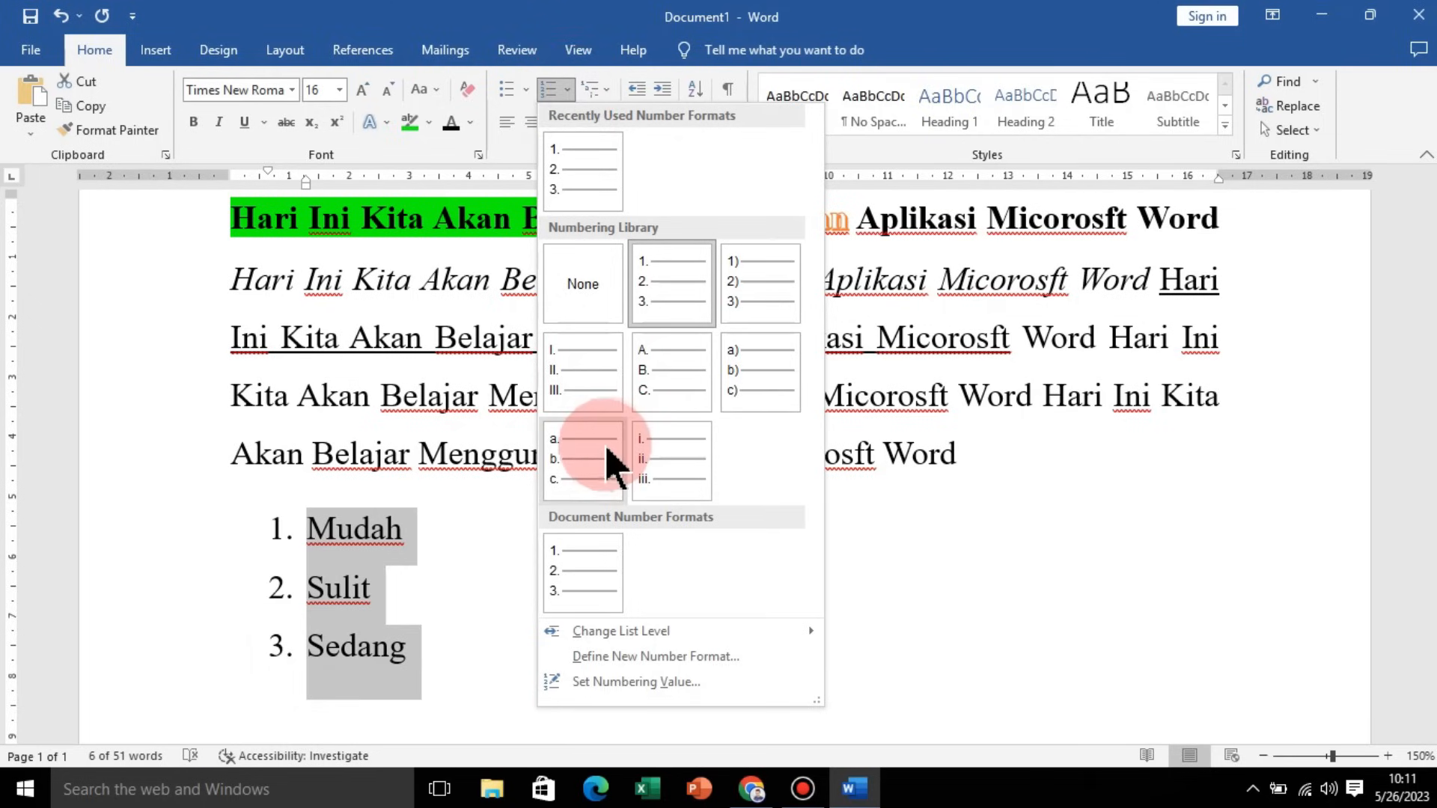
pyautogui.click(607, 462)
pyautogui.click(564, 88)
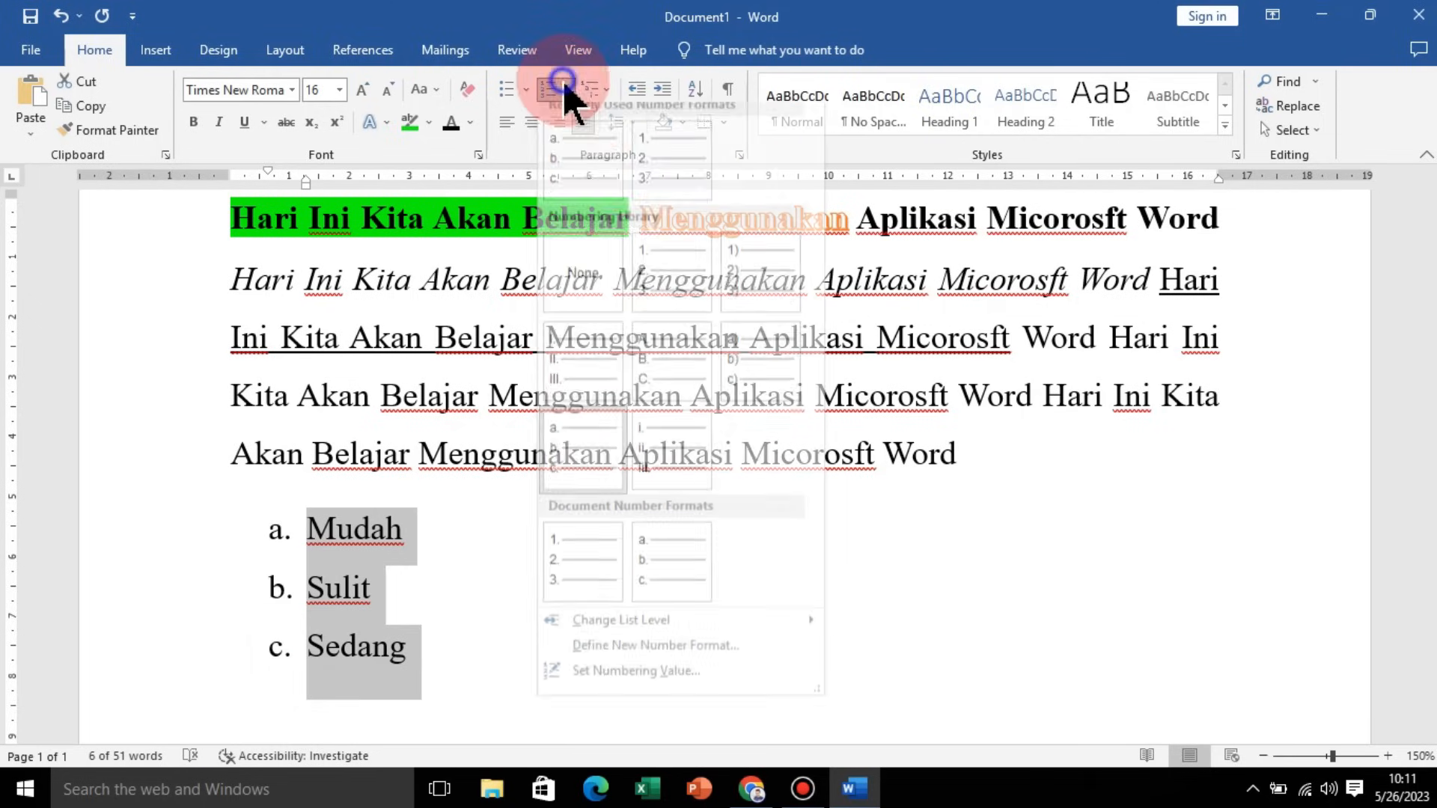
pyautogui.click(665, 309)
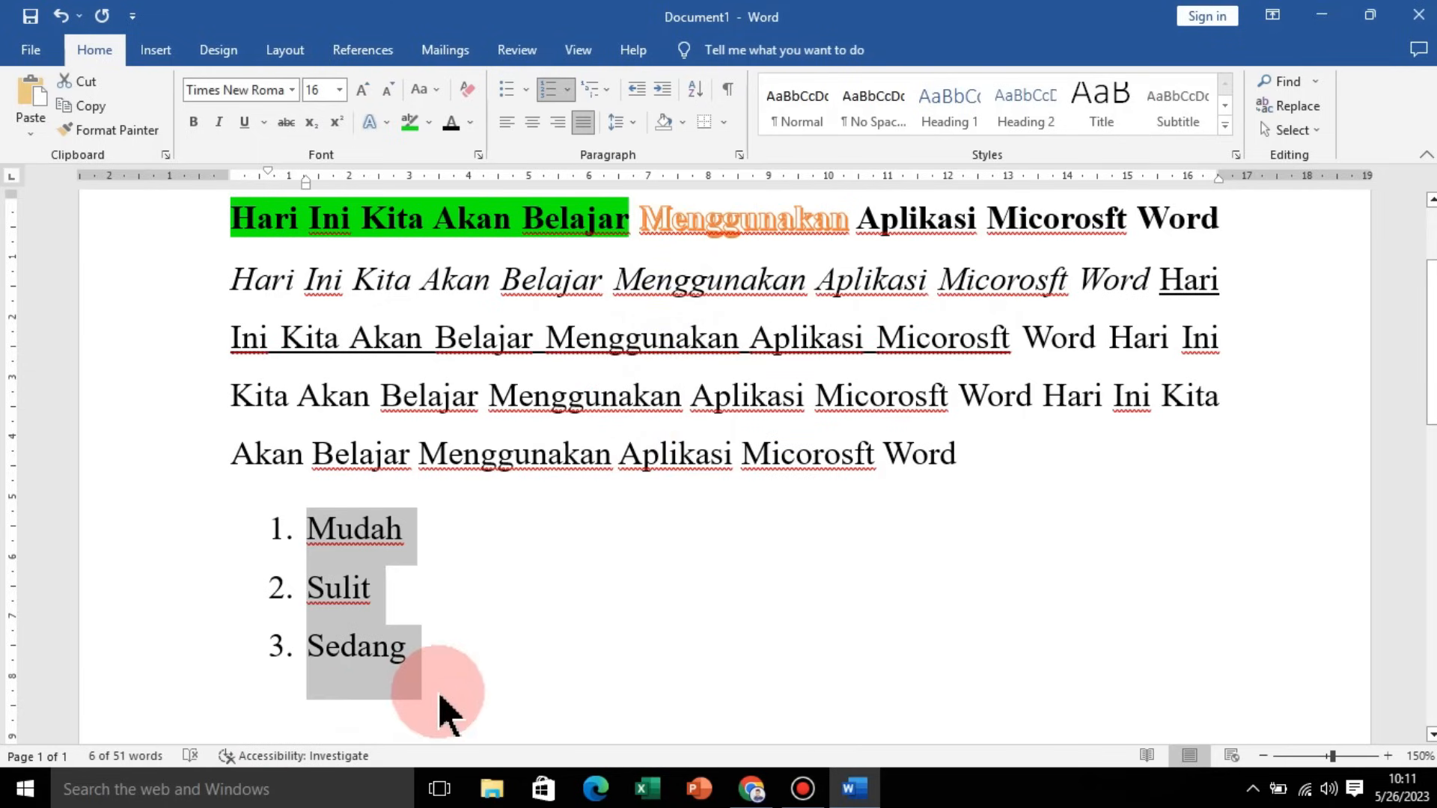
pyautogui.click(500, 678)
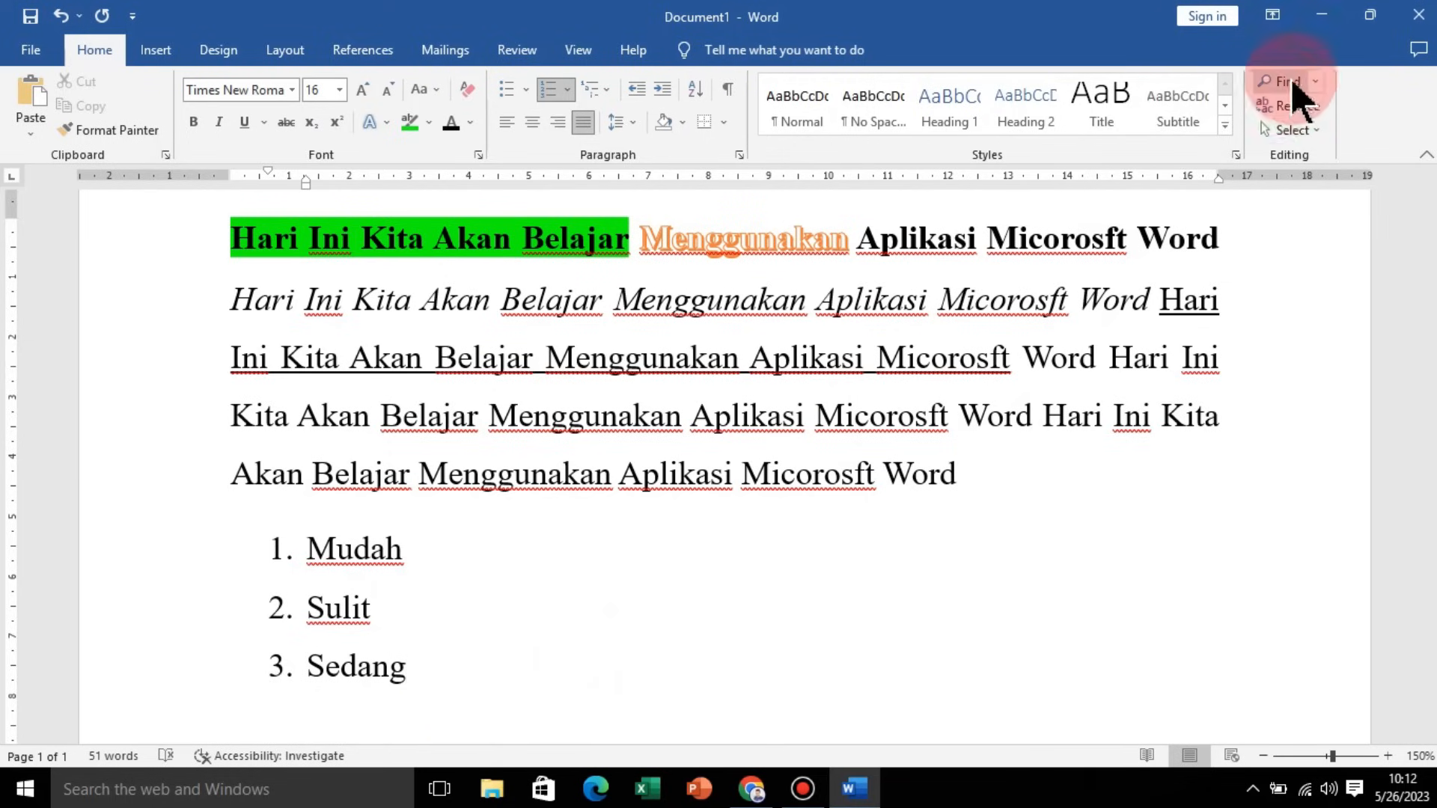
# Step: Open the Find navigation pane to search the document
pyautogui.scroll(1, 1020, 419)
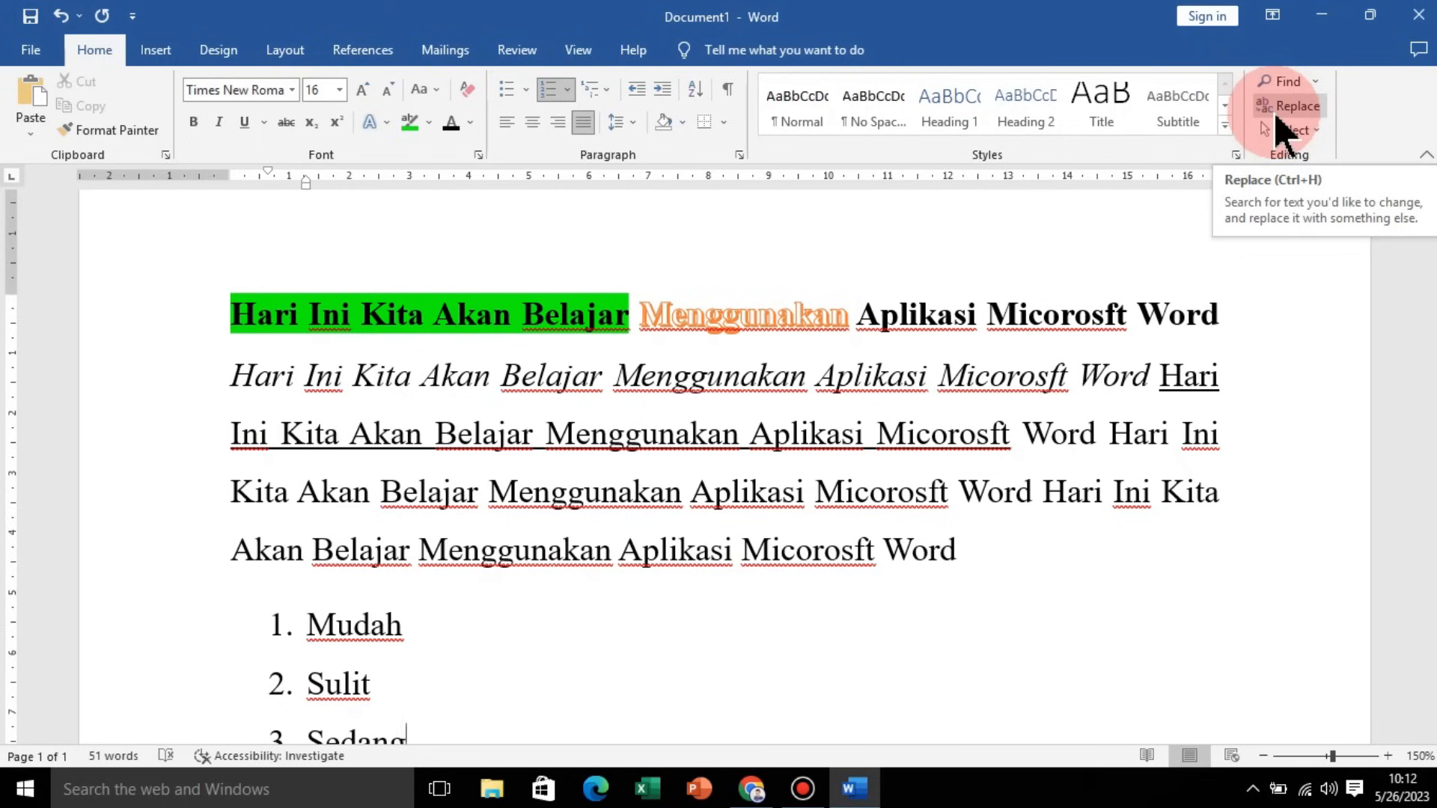
pyautogui.click(1290, 81)
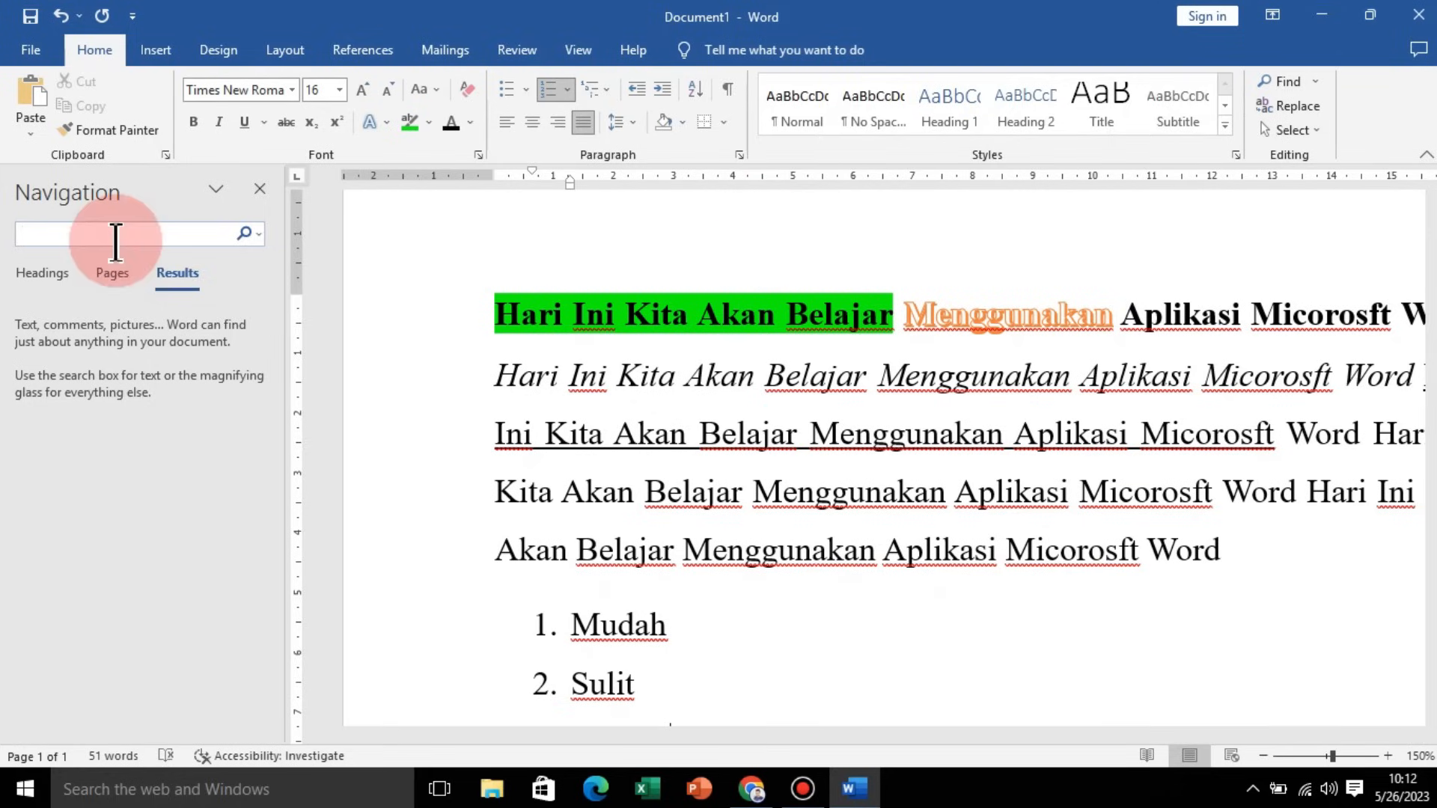
# Step: Search the document for the word belajar
pyautogui.write('bel')
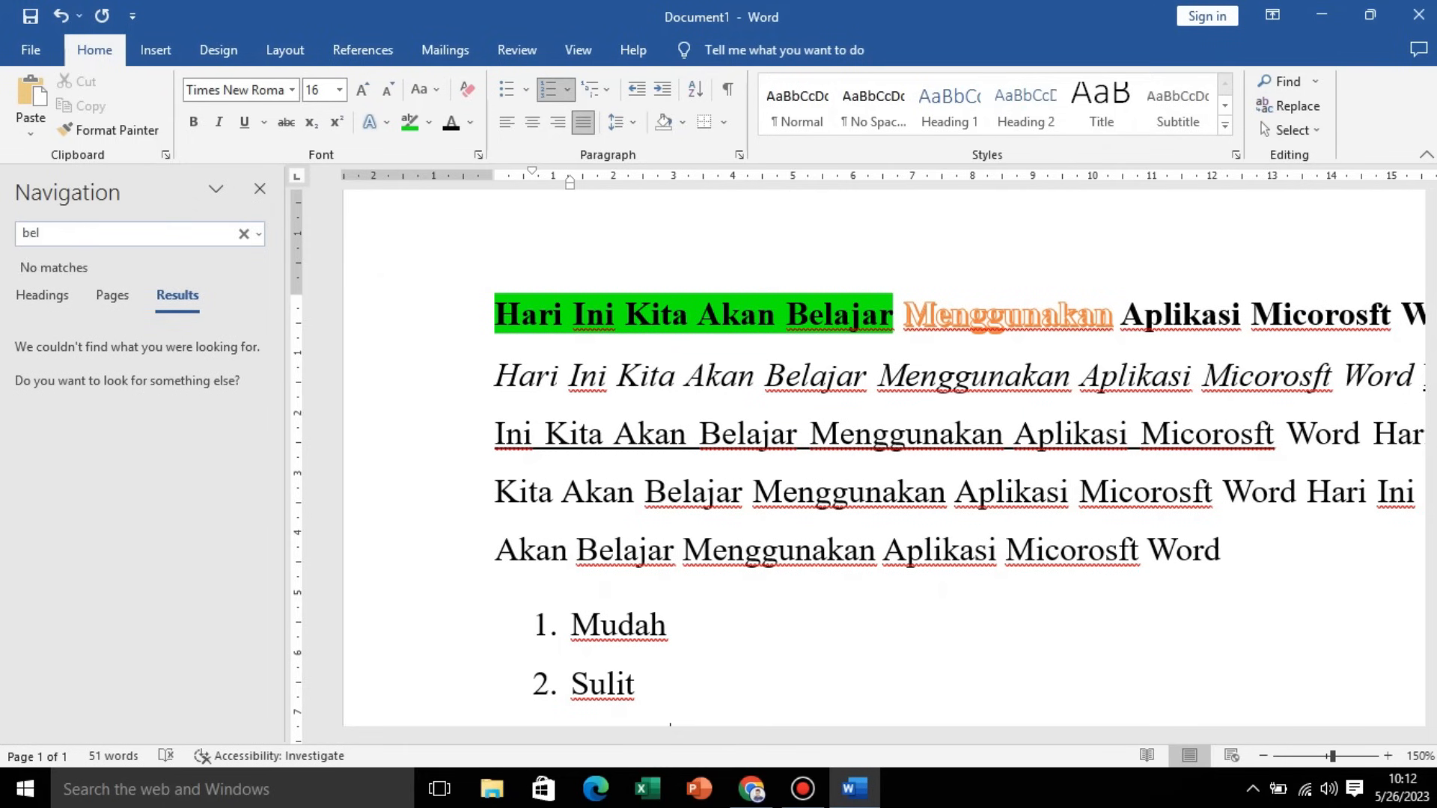
pyautogui.write('ajar')
pyautogui.click(666, 278)
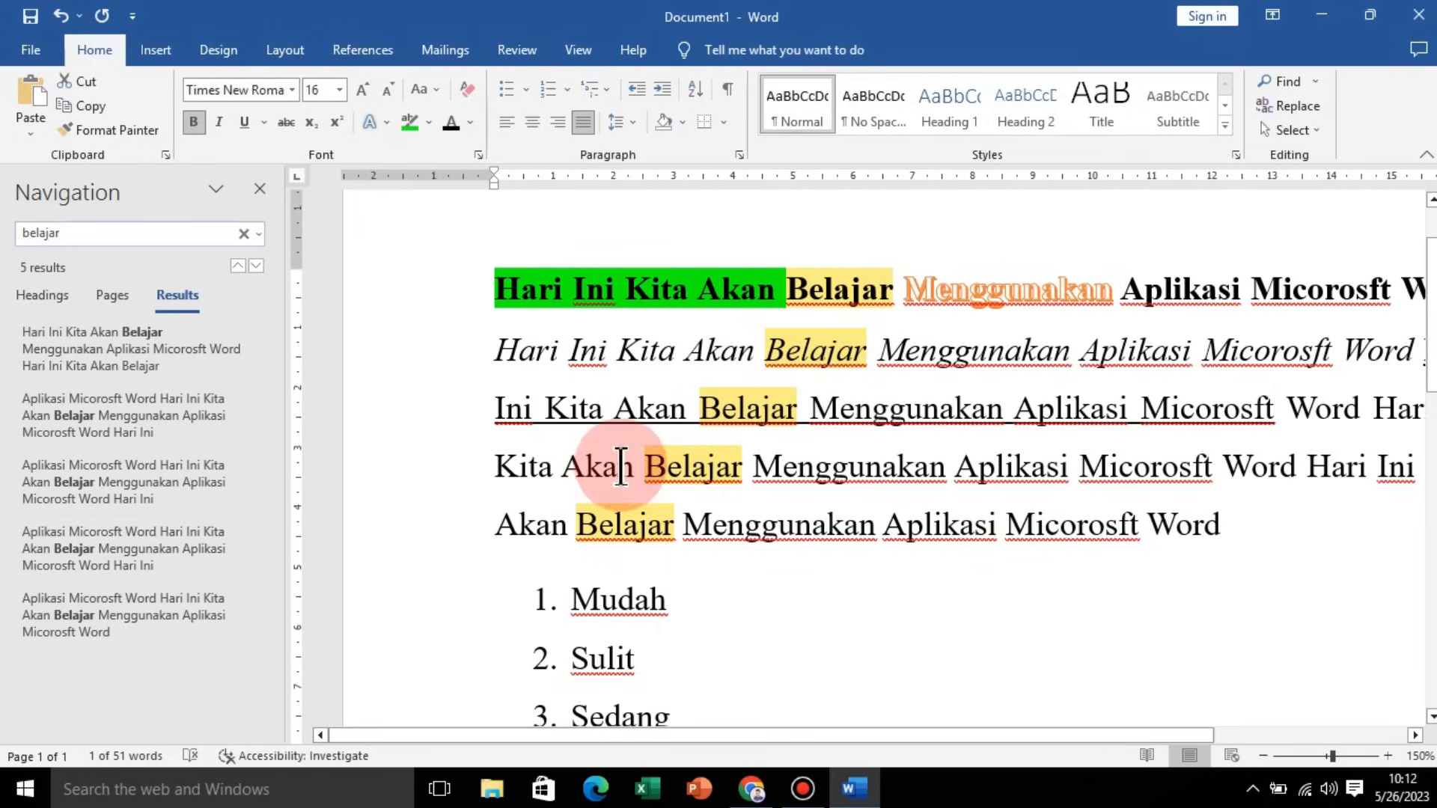
# Step: Step through the belajar search results one by one and close the navigation pane
pyautogui.click(256, 267)
pyautogui.click(255, 267)
pyautogui.click(253, 267)
pyautogui.click(253, 267)
pyautogui.click(255, 267)
pyautogui.click(238, 267)
pyautogui.click(237, 267)
pyautogui.click(237, 268)
pyautogui.click(236, 267)
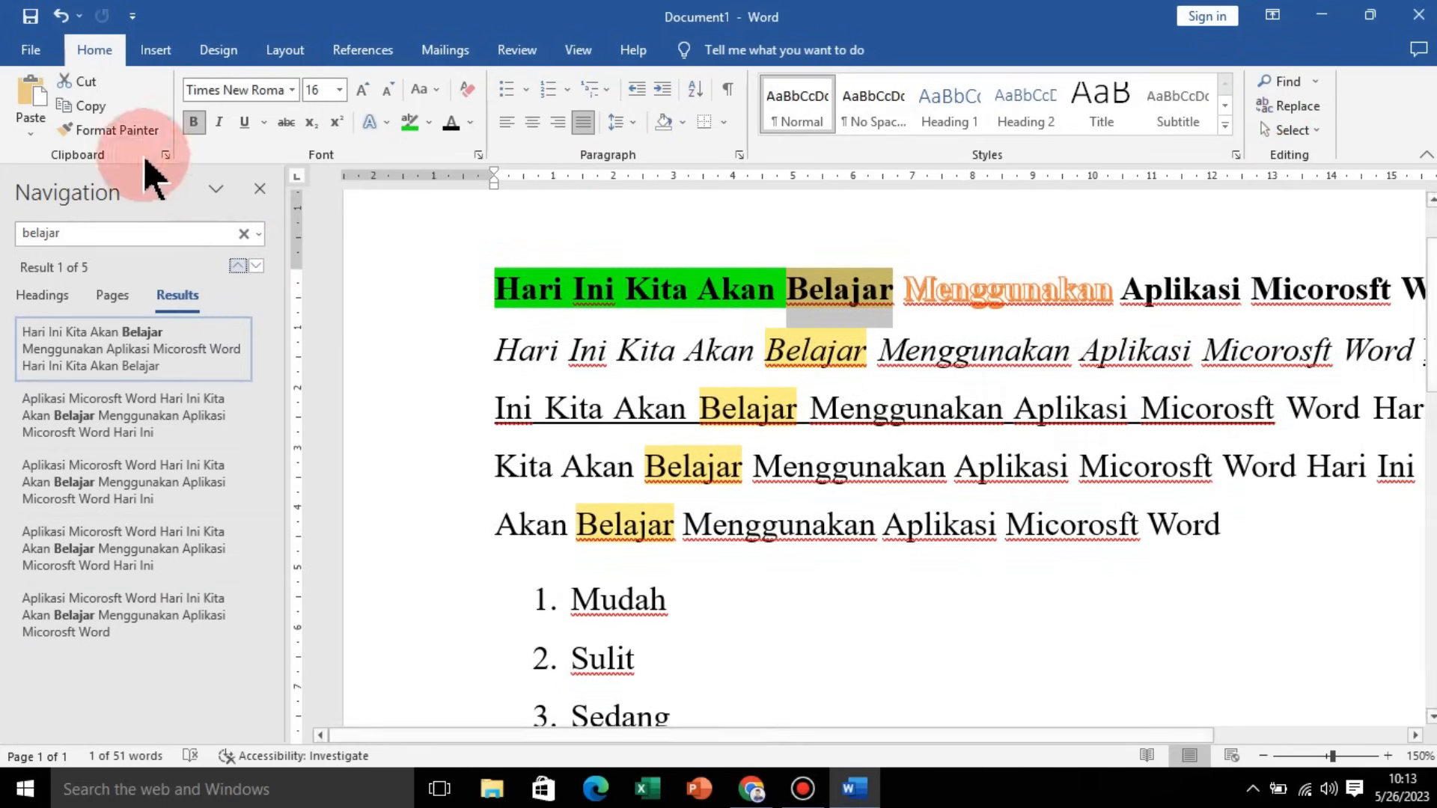
pyautogui.click(259, 190)
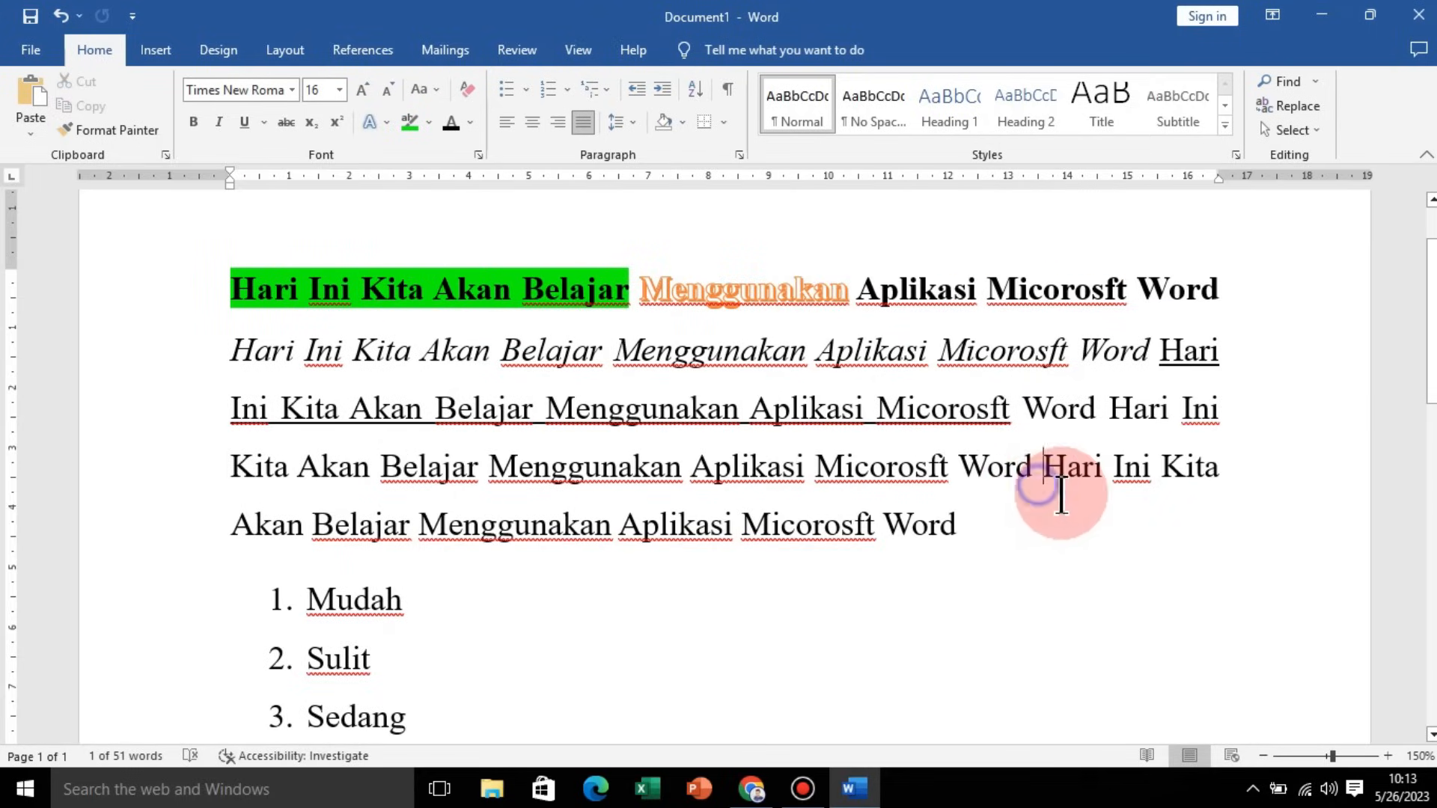
# Step: Replace every occurrence of belajar with berbakat throughout the document
pyautogui.click(1293, 106)
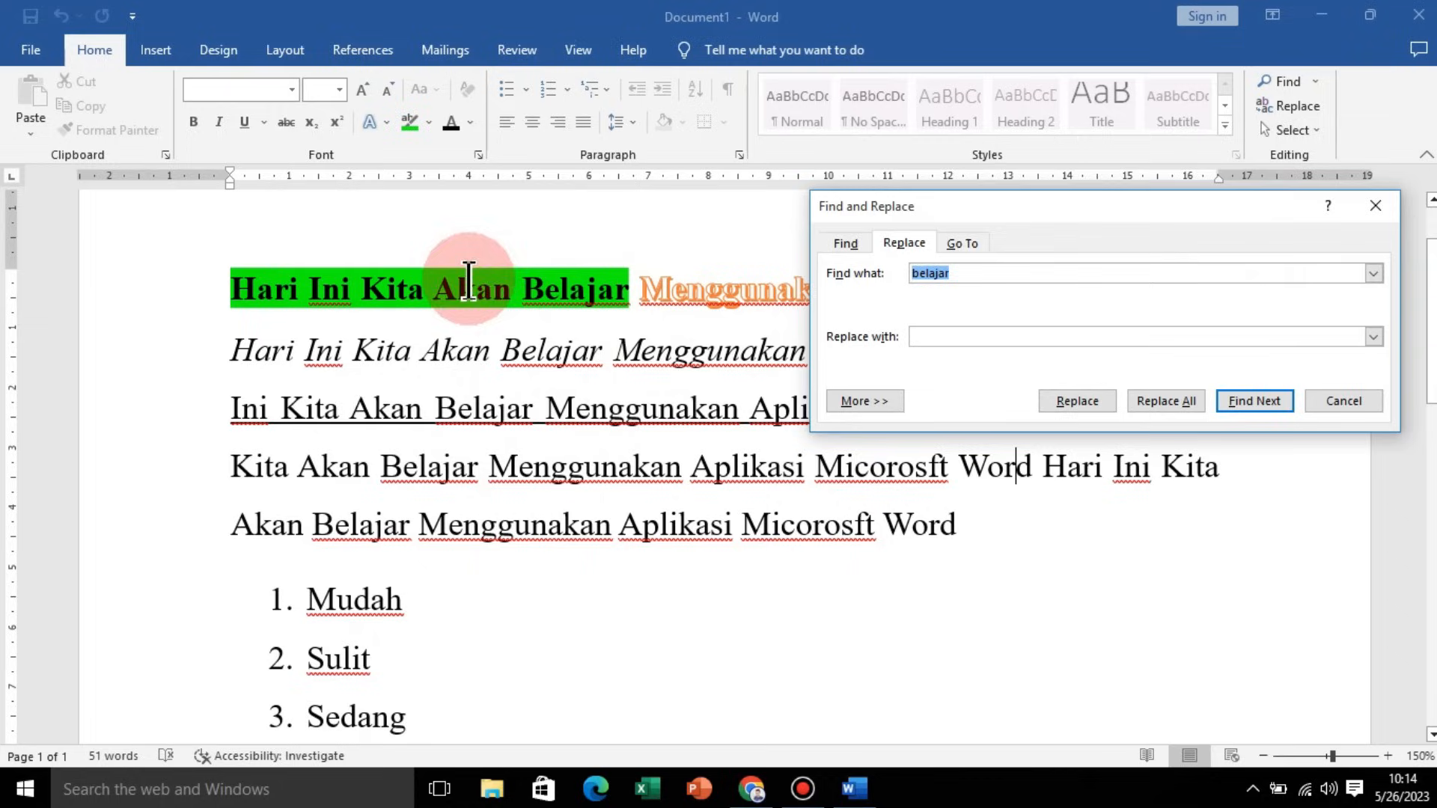
pyautogui.click(978, 271)
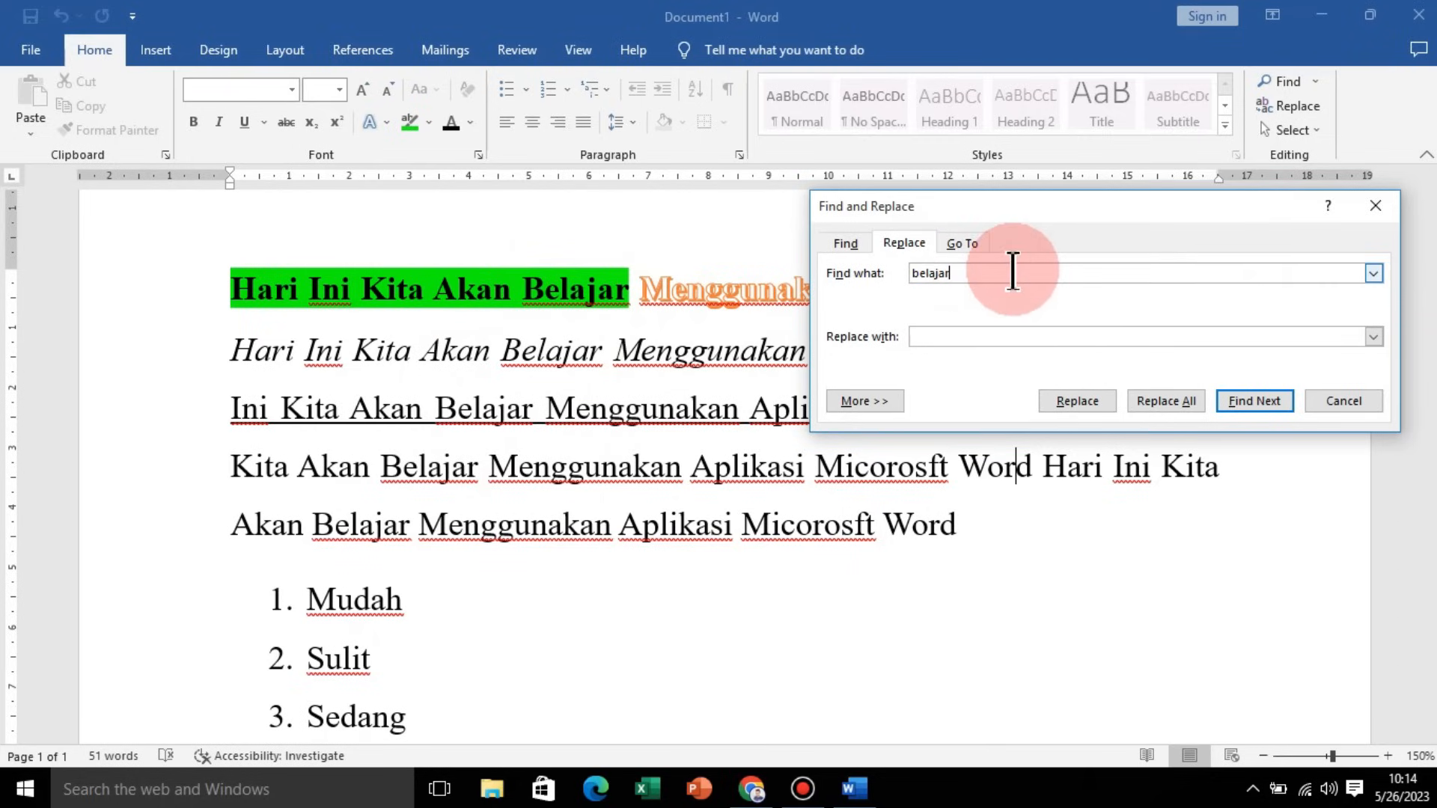
pyautogui.doubleClick(1012, 271)
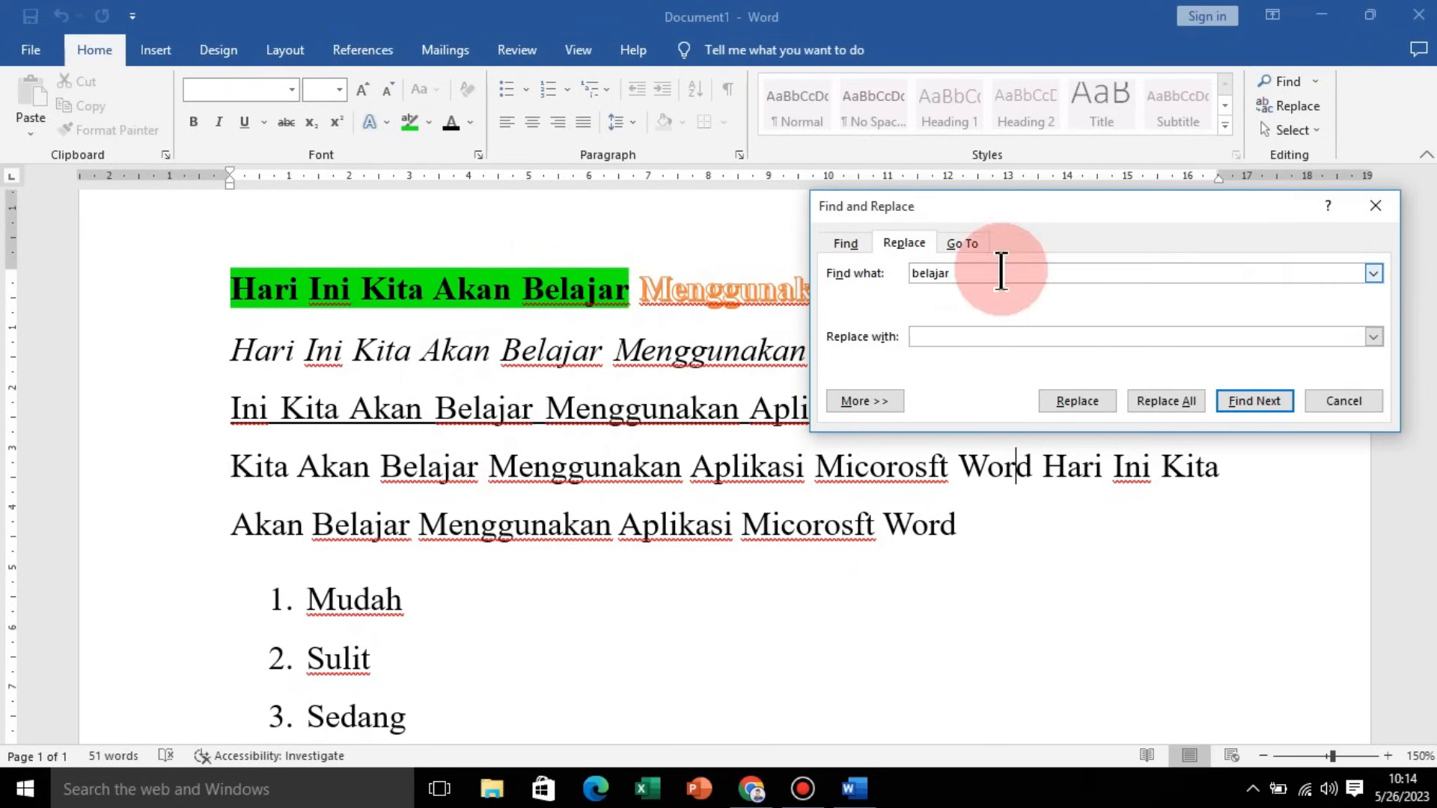
pyautogui.click(989, 332)
pyautogui.write('berbakat')
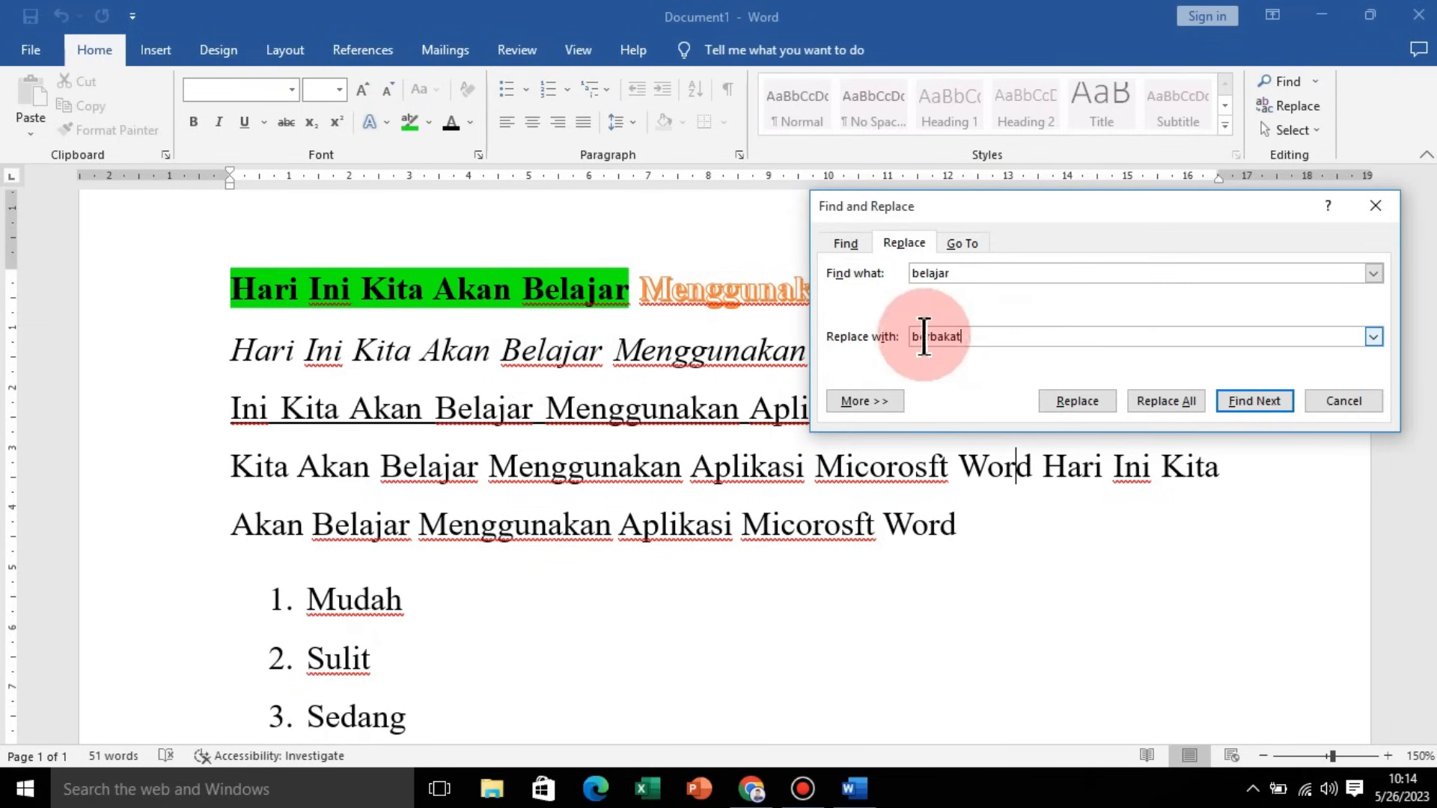
pyautogui.click(1180, 405)
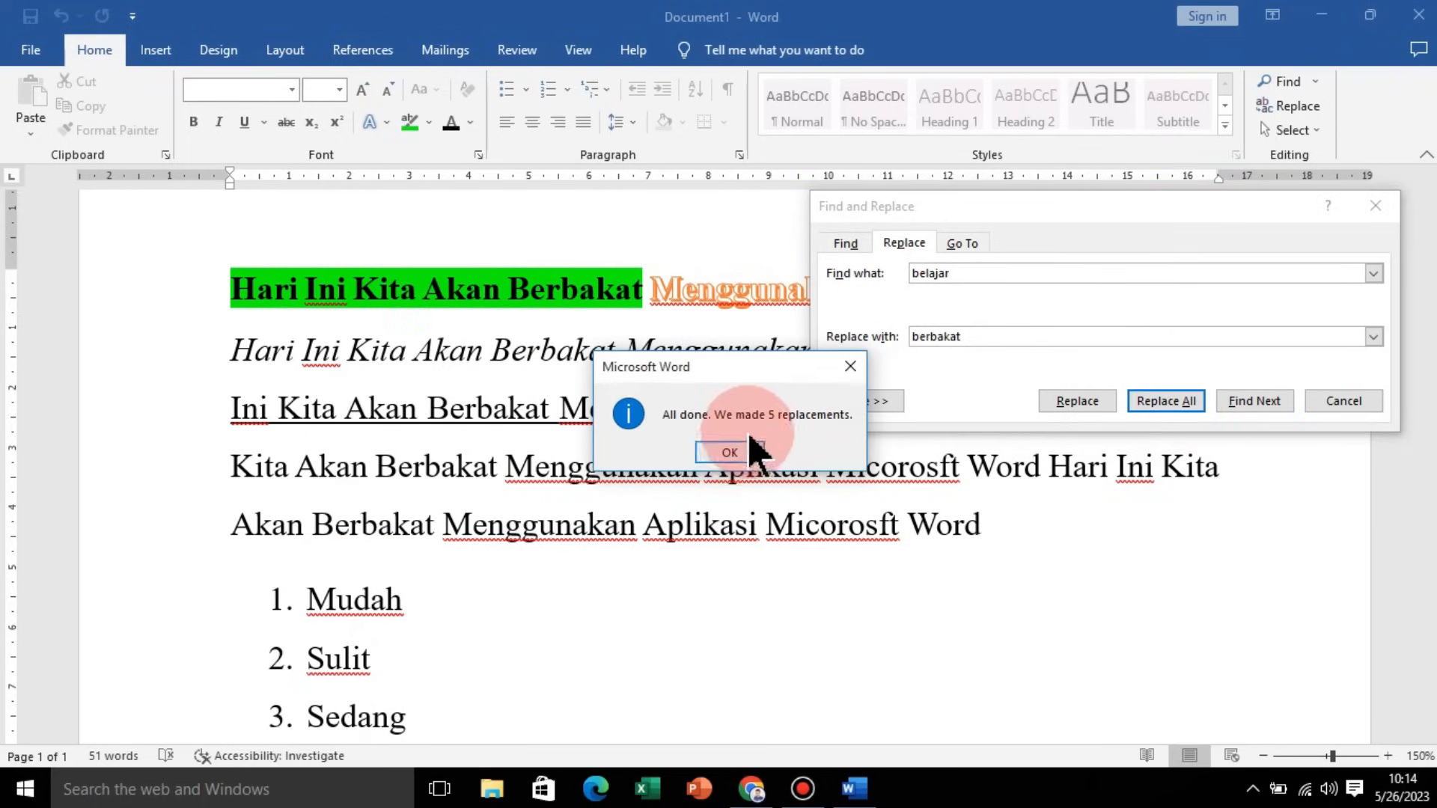
pyautogui.click(746, 452)
pyautogui.scroll(-4, 658, 407)
pyautogui.scroll(5, 705, 353)
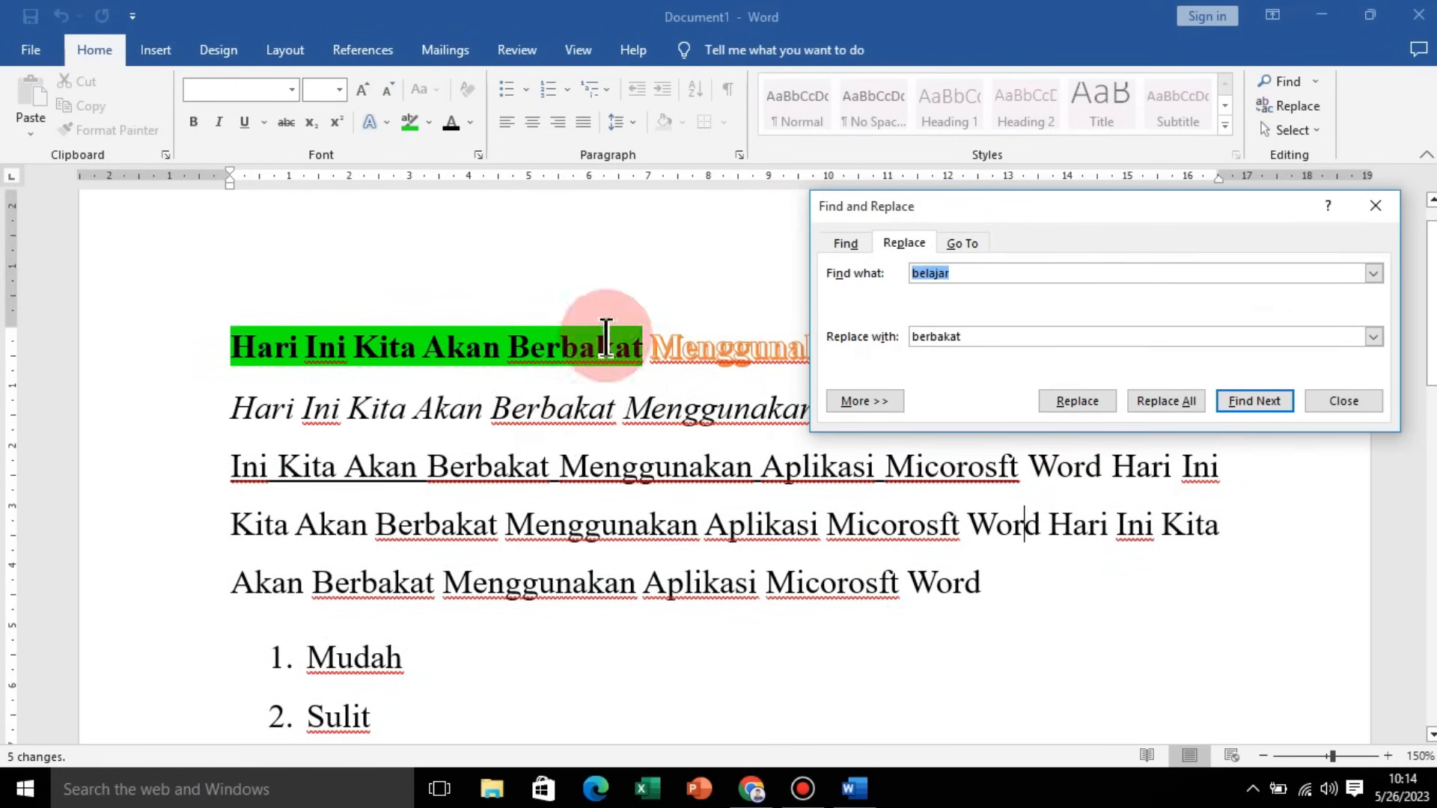
pyautogui.click(1375, 207)
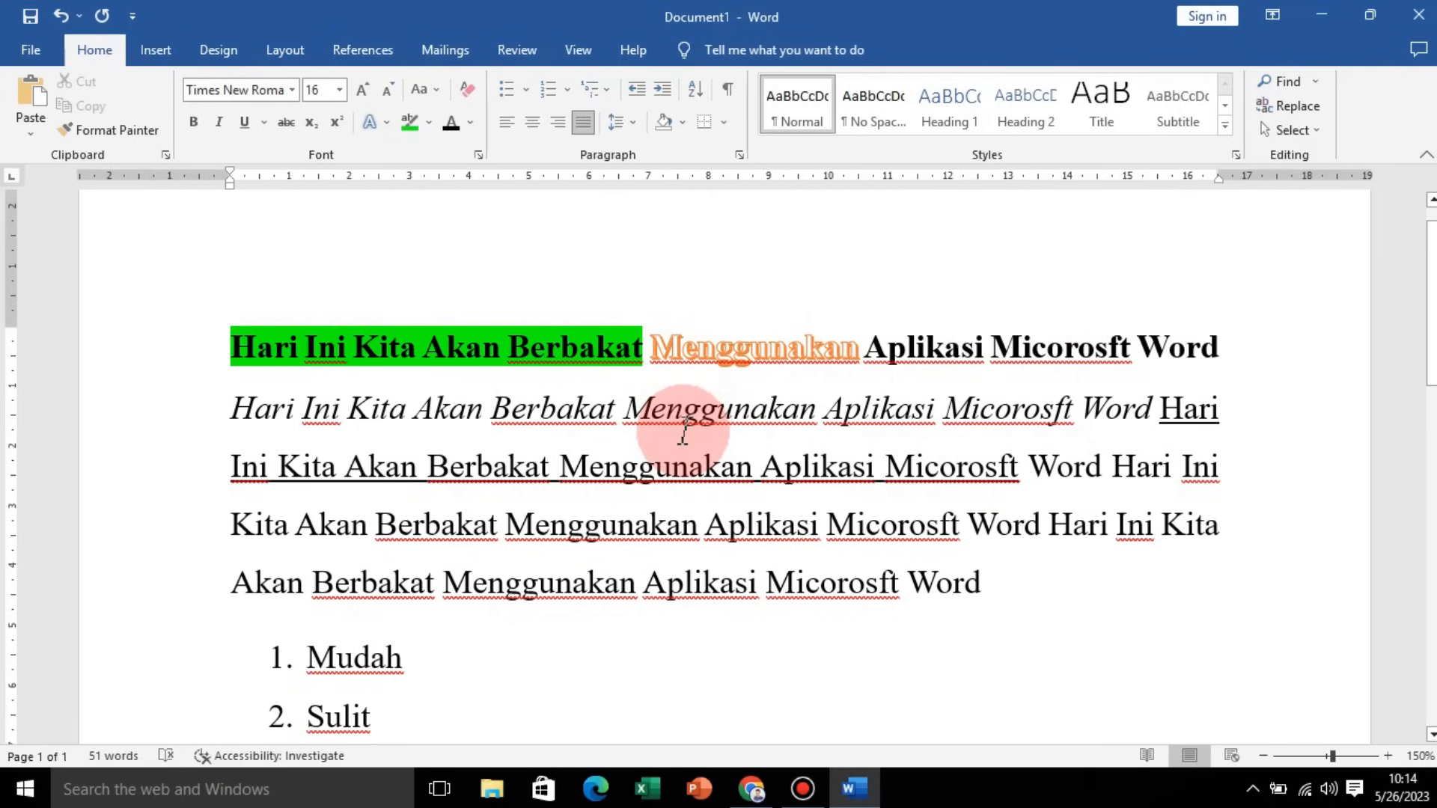
# Step: Add an empty unnumbered line below the numbered list
pyautogui.scroll(-1, 713, 500)
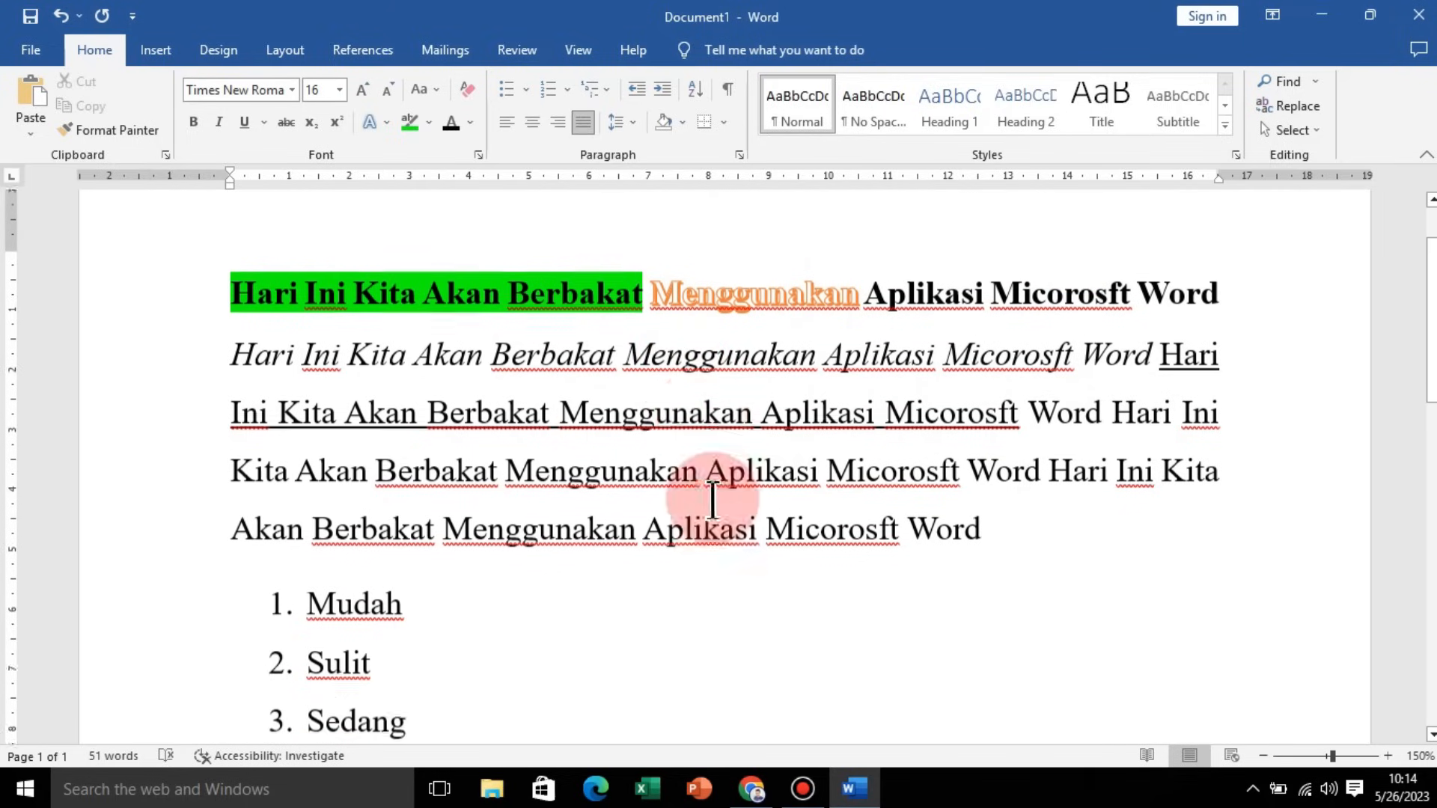
pyautogui.scroll(-1, 713, 500)
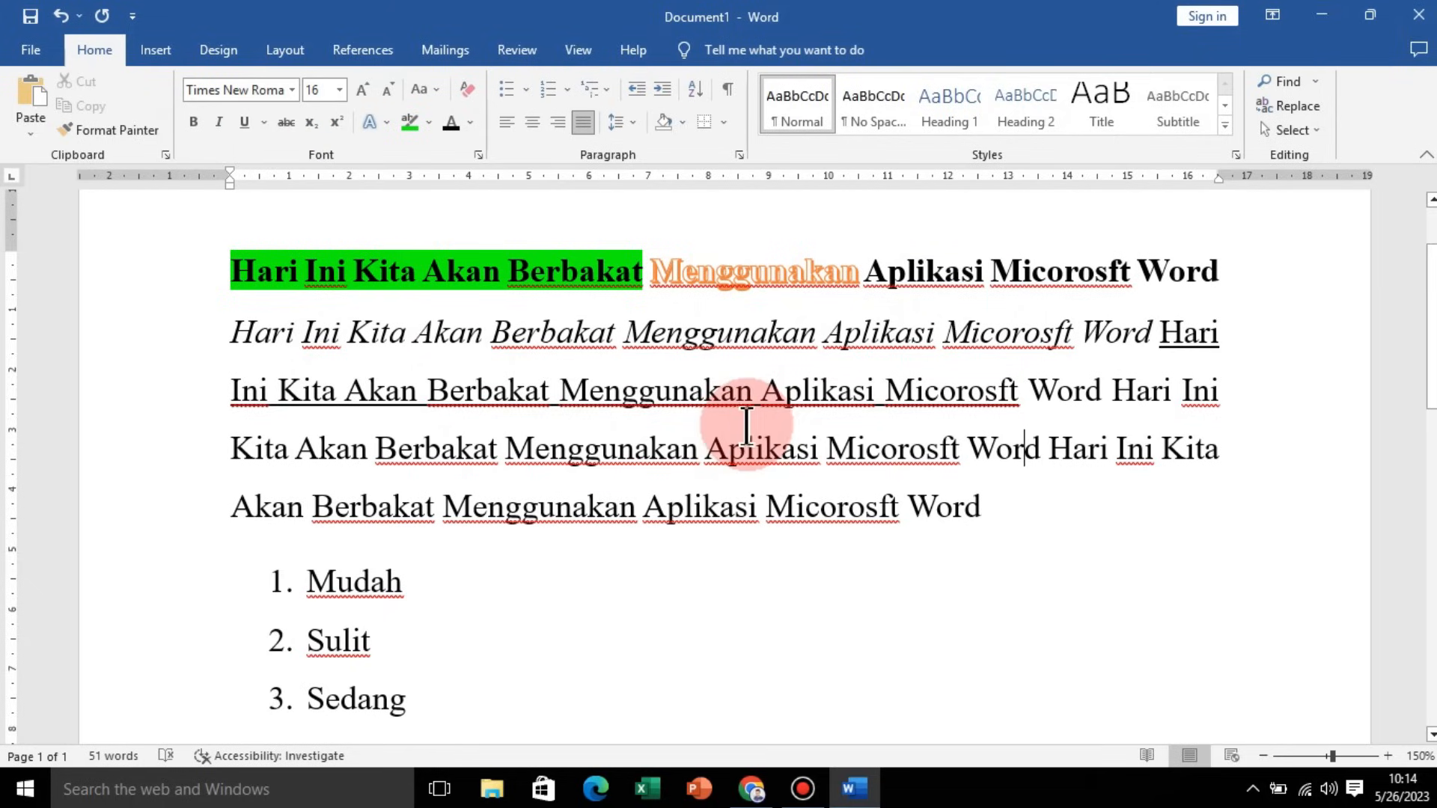
pyautogui.scroll(-2, 746, 425)
pyautogui.click(654, 546)
pyautogui.press('Return')
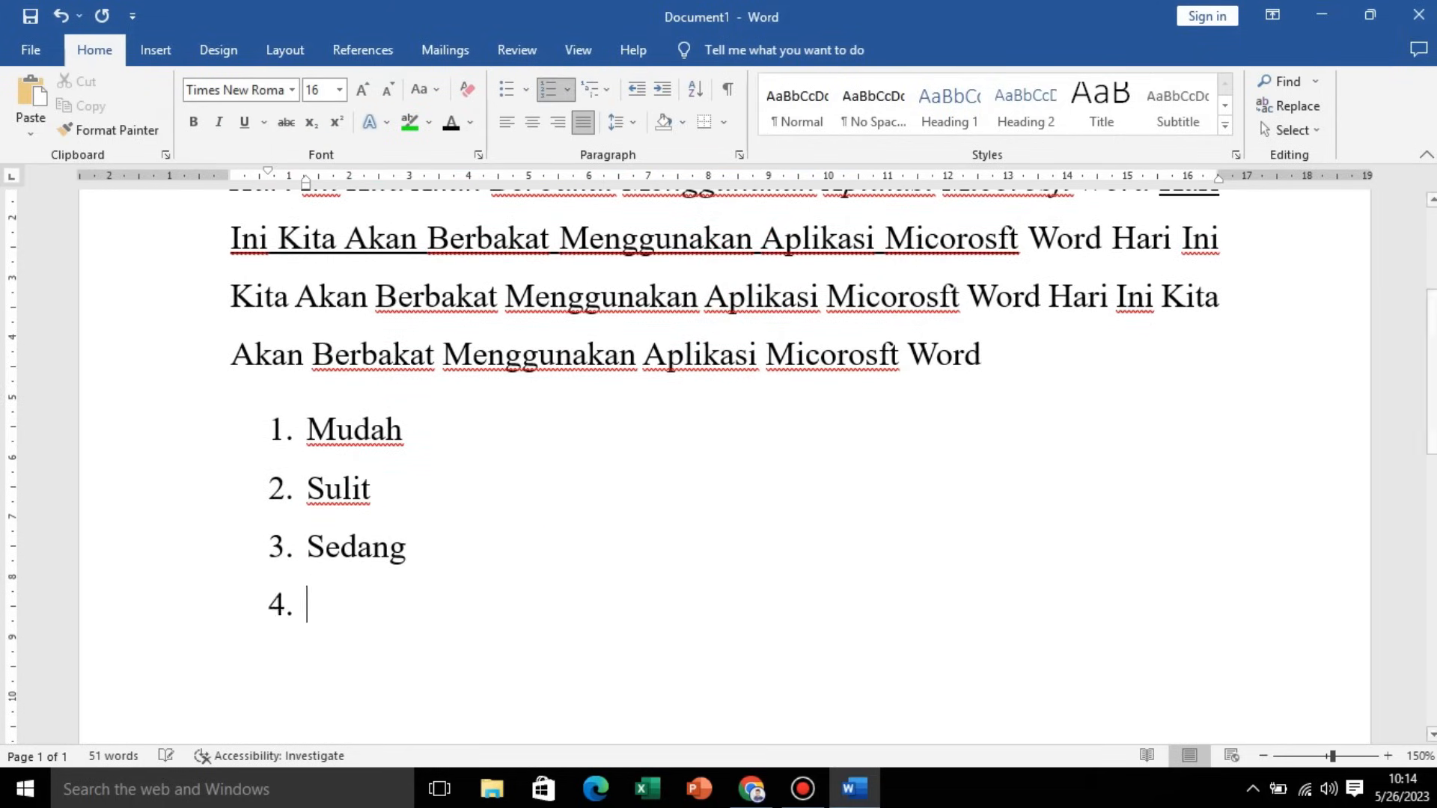
pyautogui.press('Return')
pyautogui.scroll(-3, 689, 516)
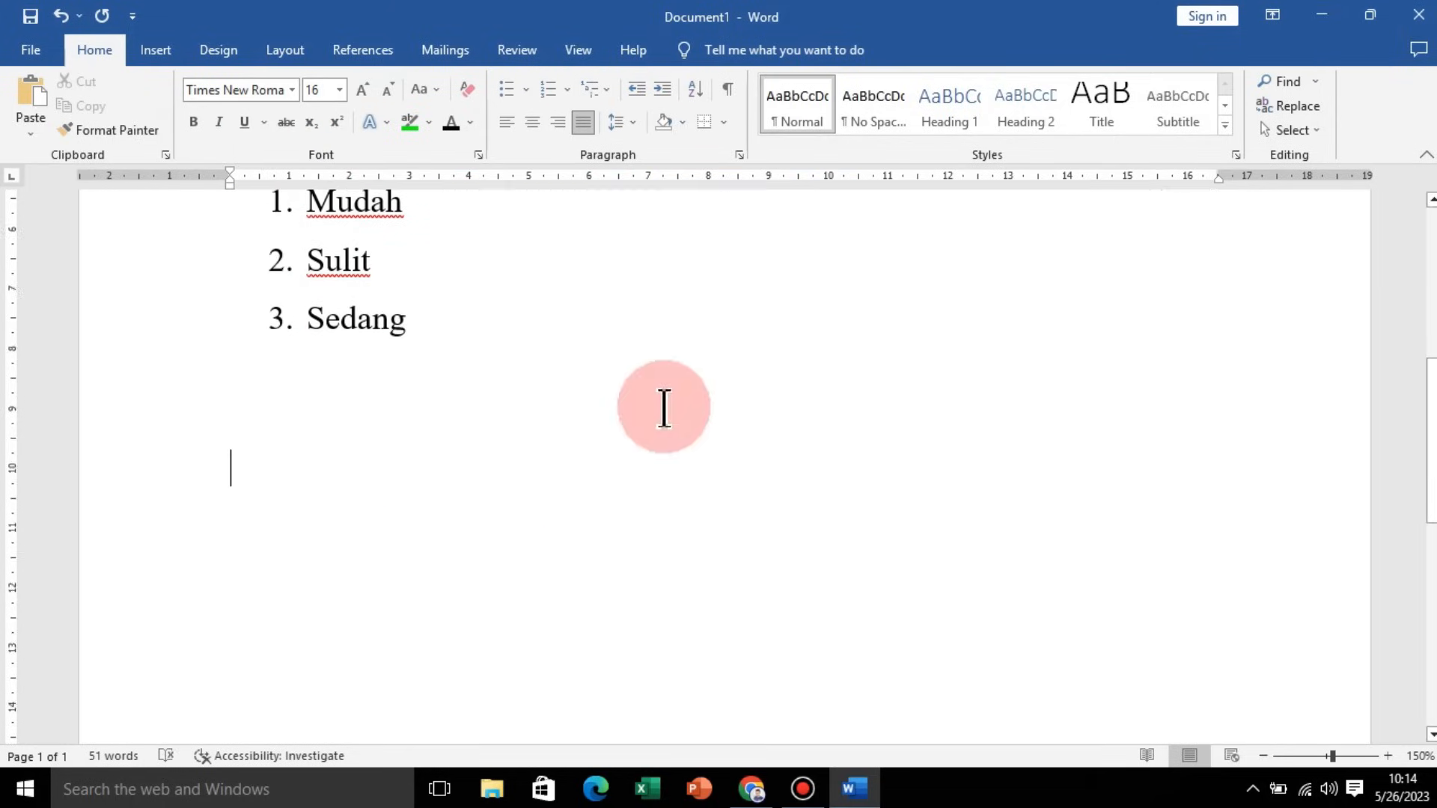
pyautogui.click(157, 51)
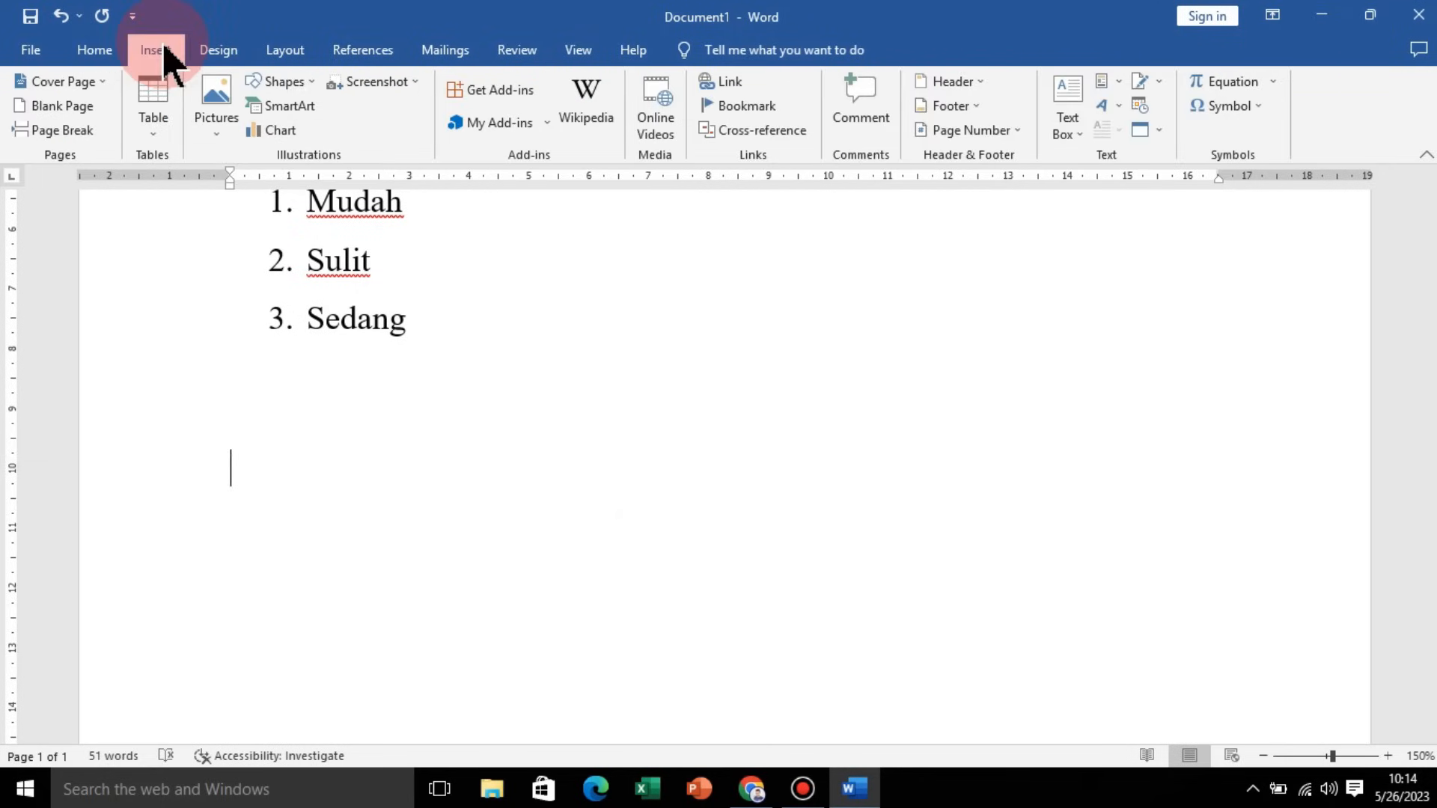
pyautogui.click(69, 79)
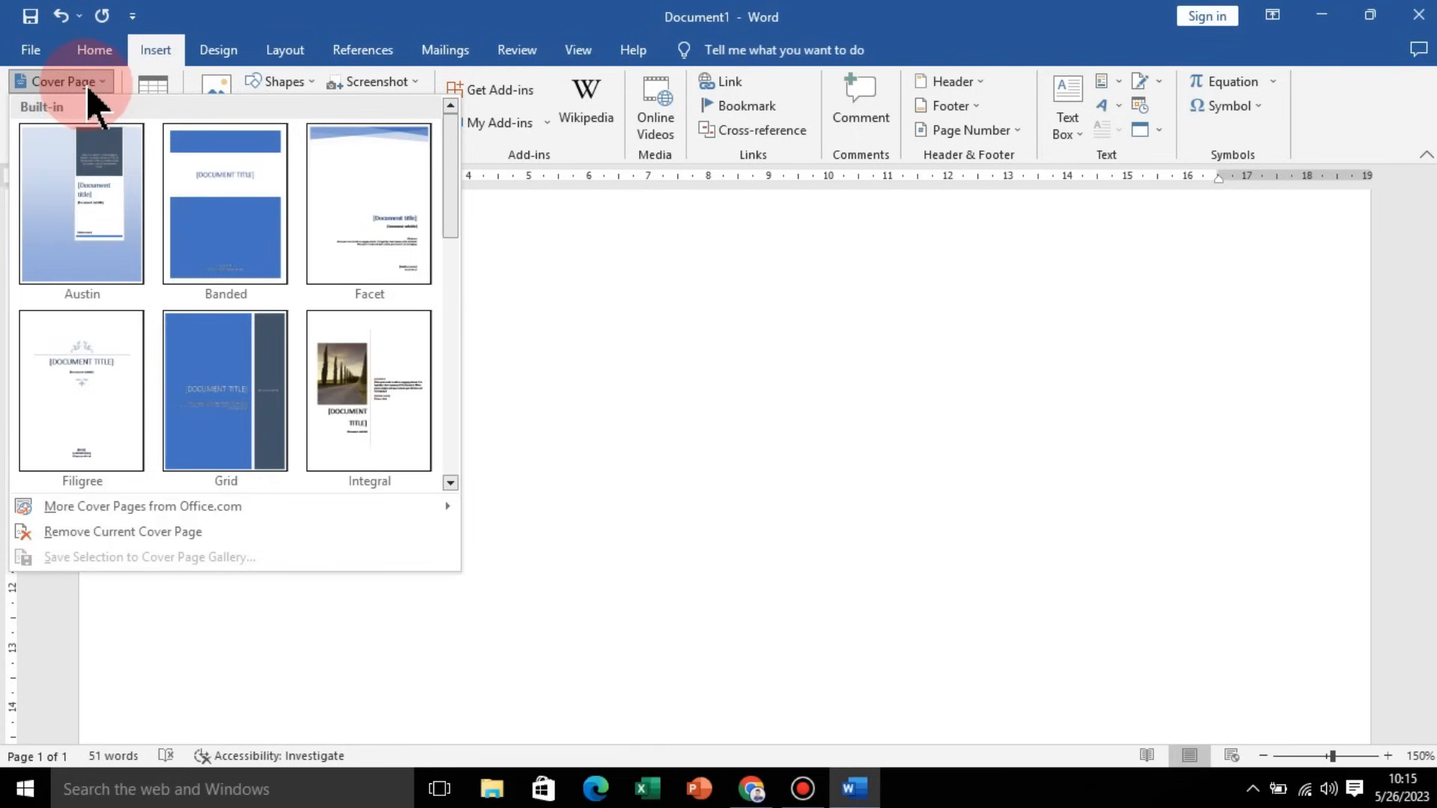
pyautogui.scroll(-5, 359, 322)
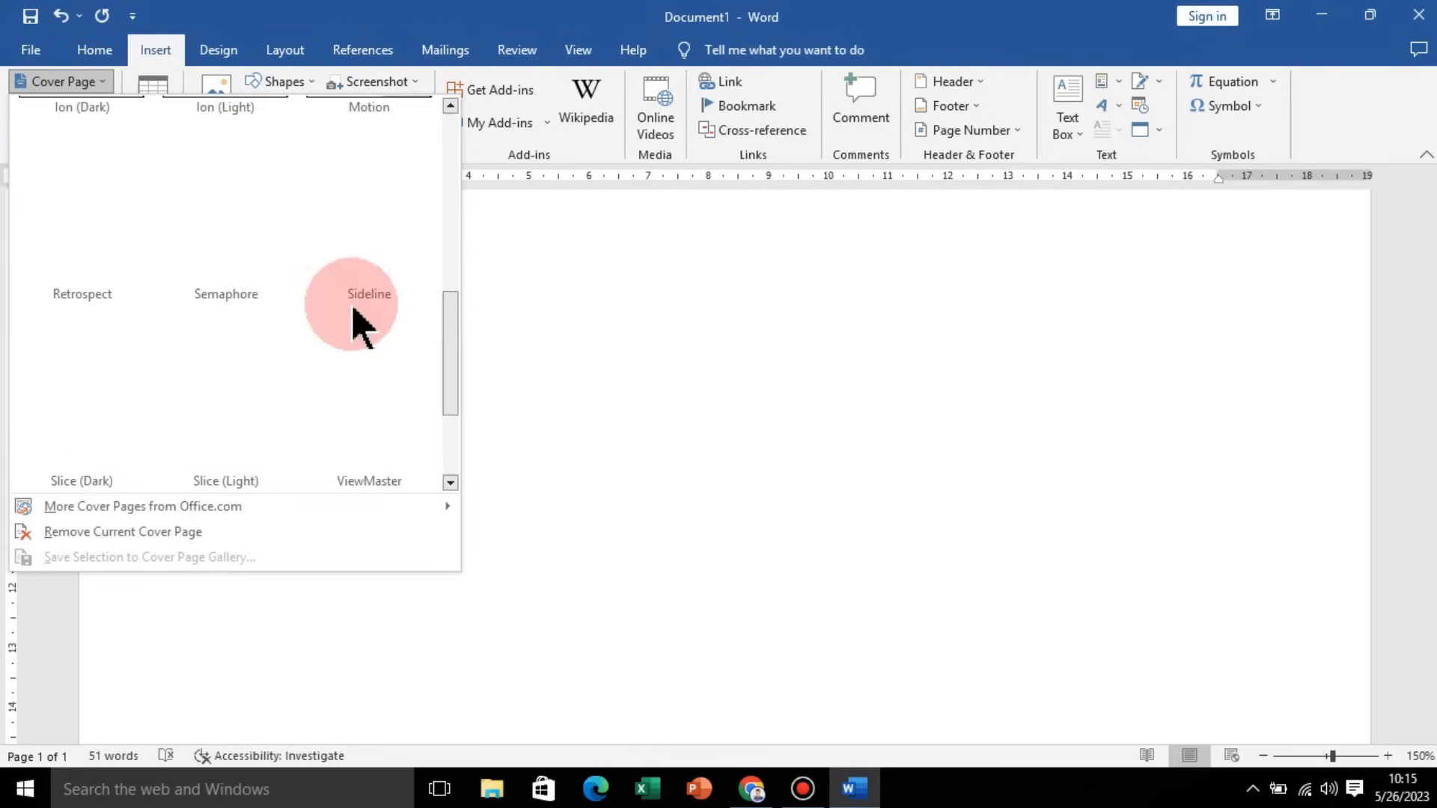
pyautogui.scroll(5, 449, 336)
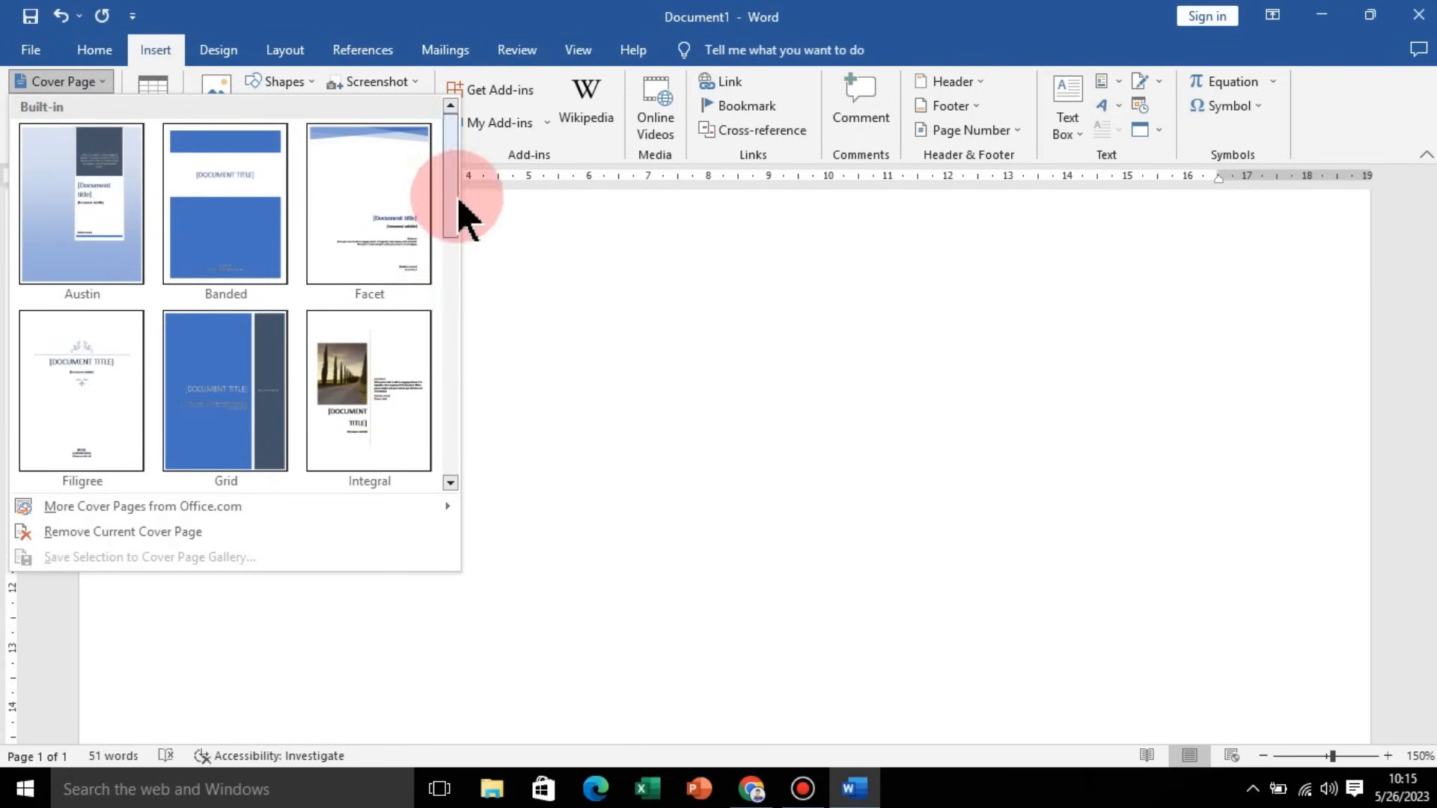
pyautogui.click(537, 255)
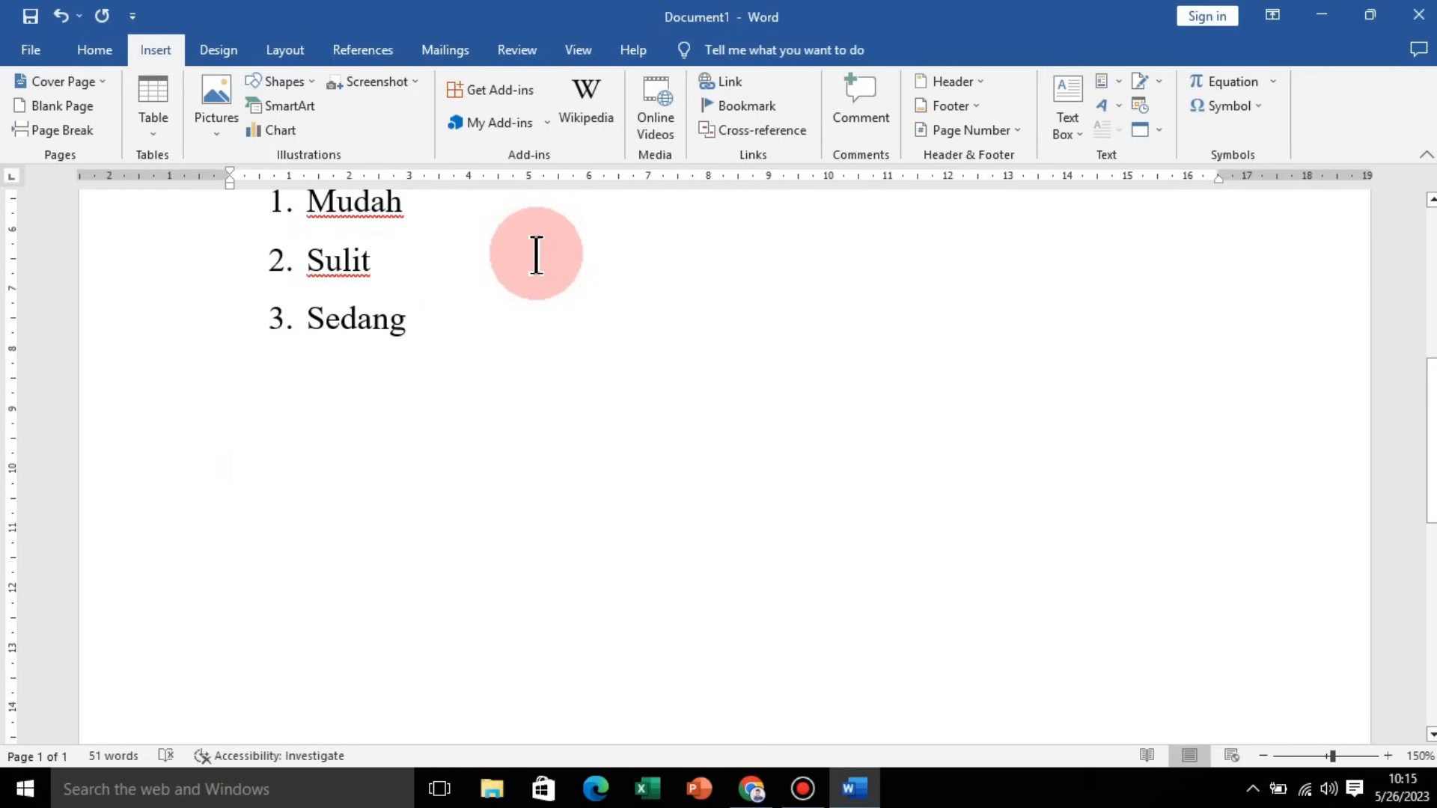
# Step: Insert a blank page after the numbered list
pyautogui.click(60, 106)
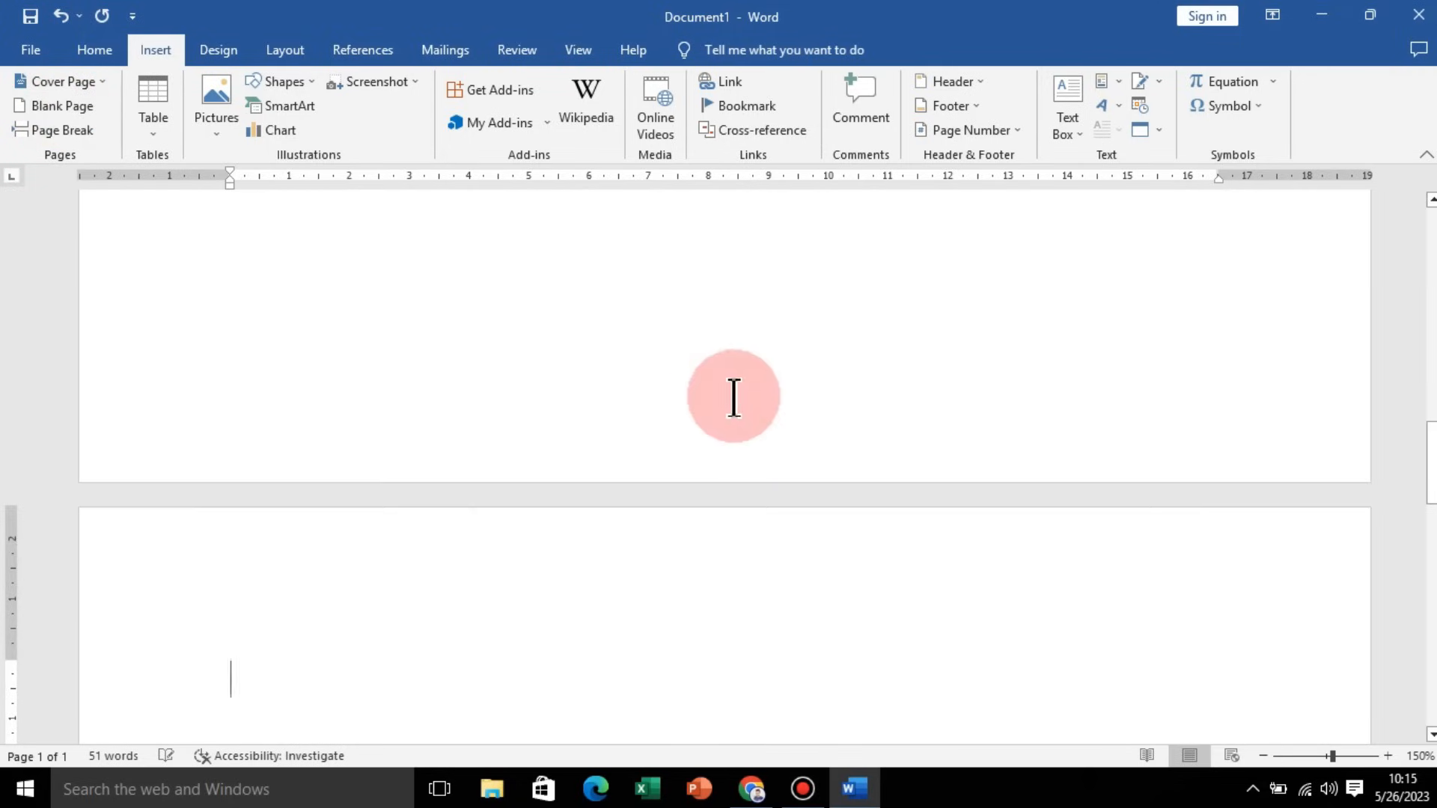
pyautogui.keyDown('ctrl'); pyautogui.scroll(-6, 779, 473); pyautogui.keyUp('ctrl')
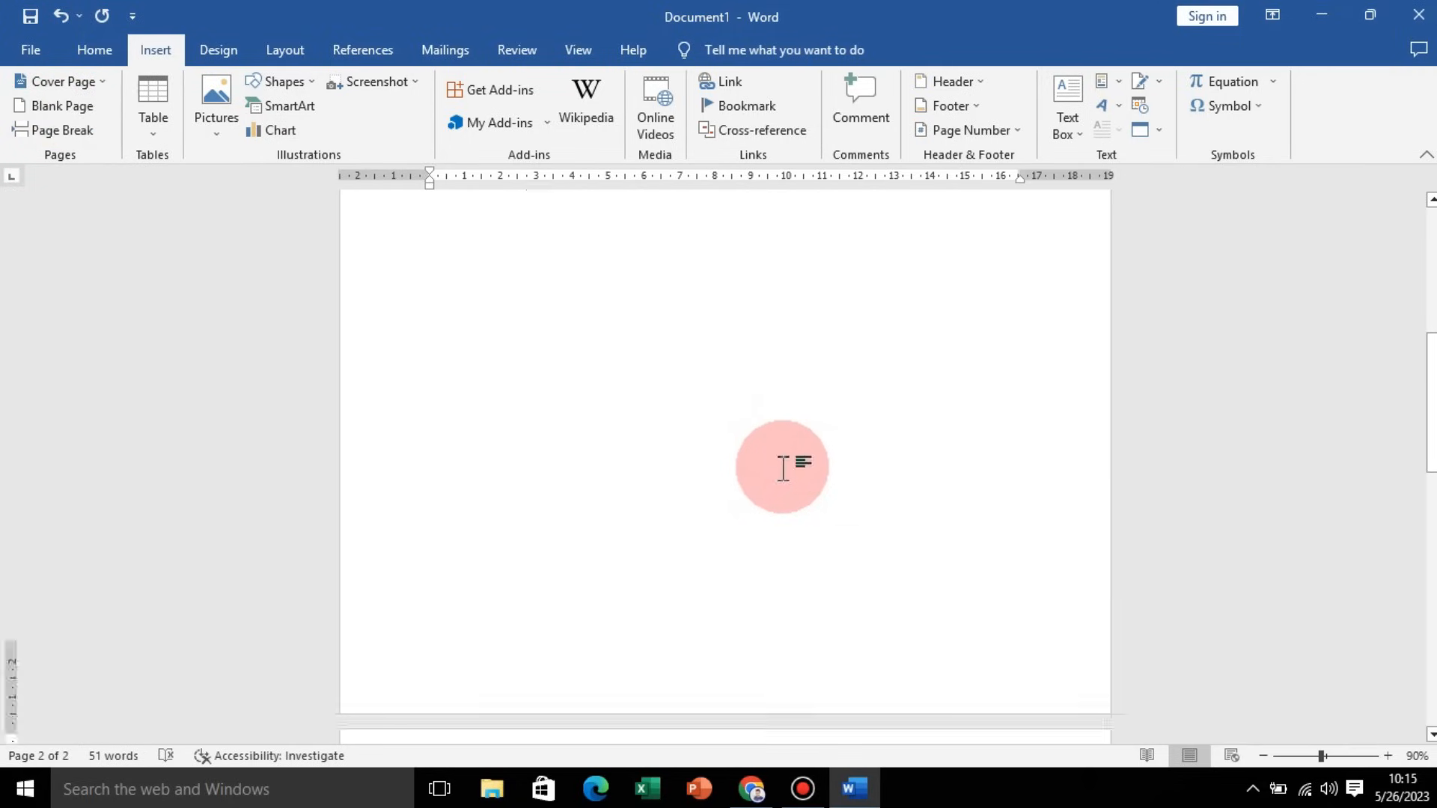
pyautogui.scroll(-4, 782, 467)
pyautogui.scroll(6, 732, 509)
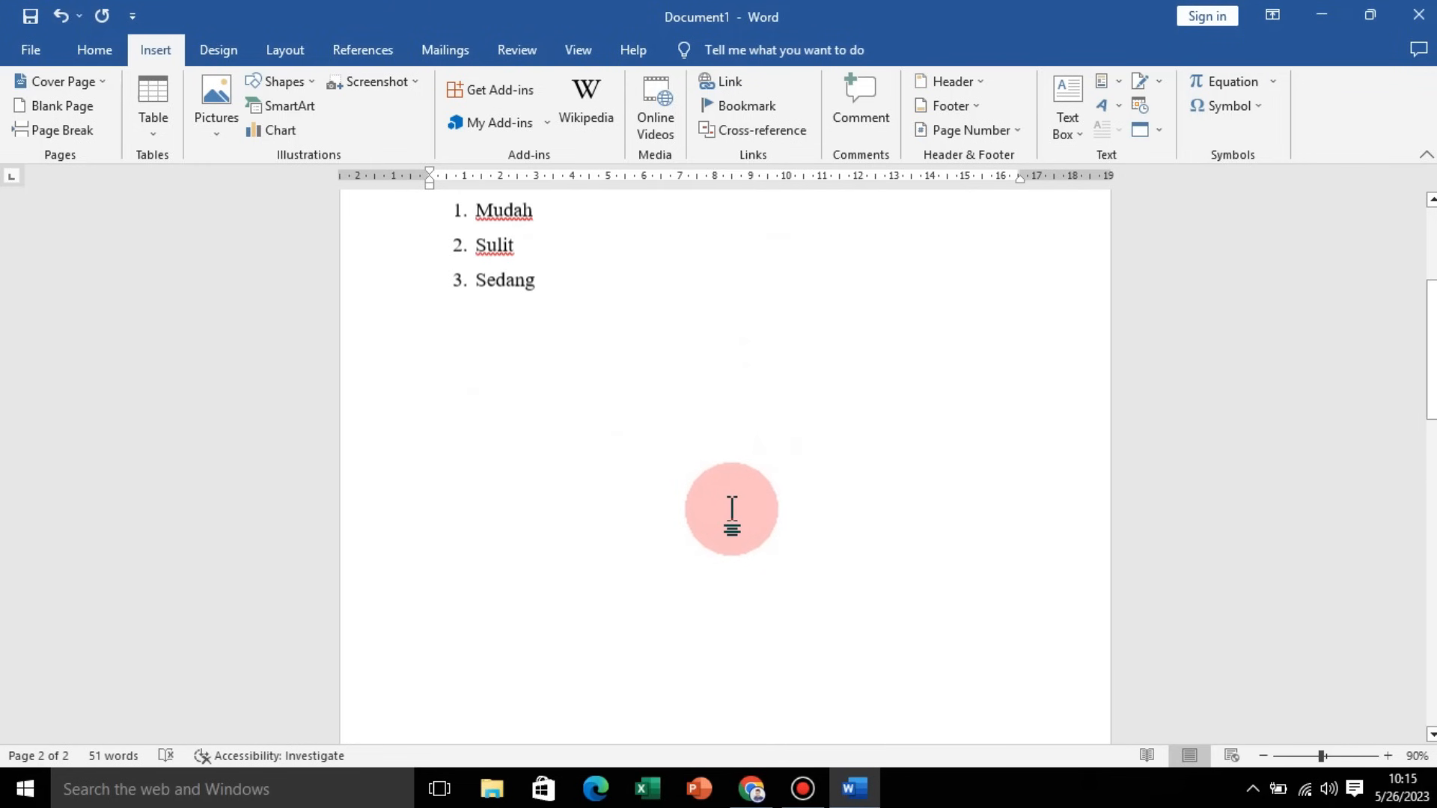
pyautogui.scroll(3, 731, 509)
pyautogui.click(731, 511)
pyautogui.keyDown('ctrl'); pyautogui.scroll(6, 731, 511); pyautogui.keyUp('ctrl')
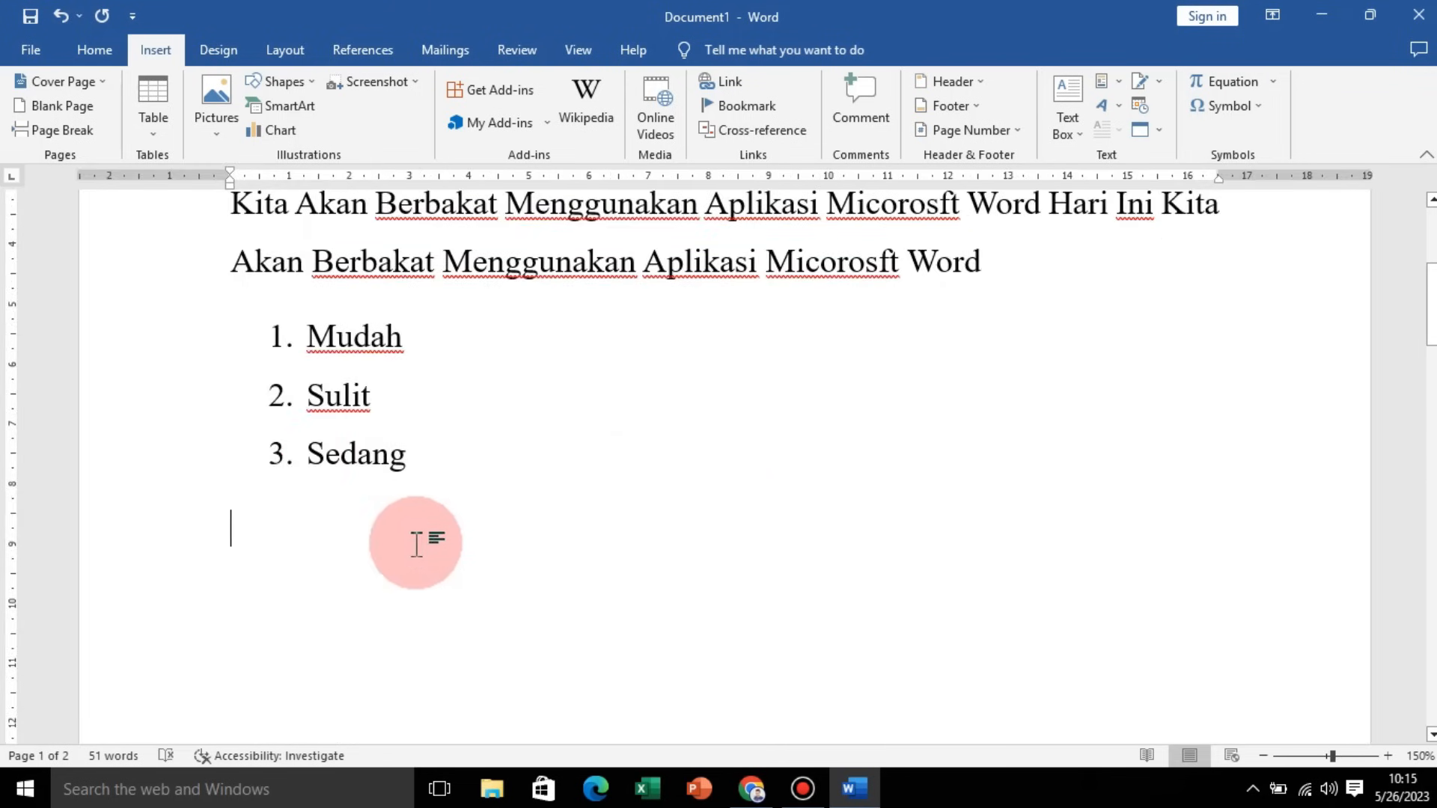
# Step: Insert a table of 3 columns and 5 rows and undo the insertion
pyautogui.click(159, 136)
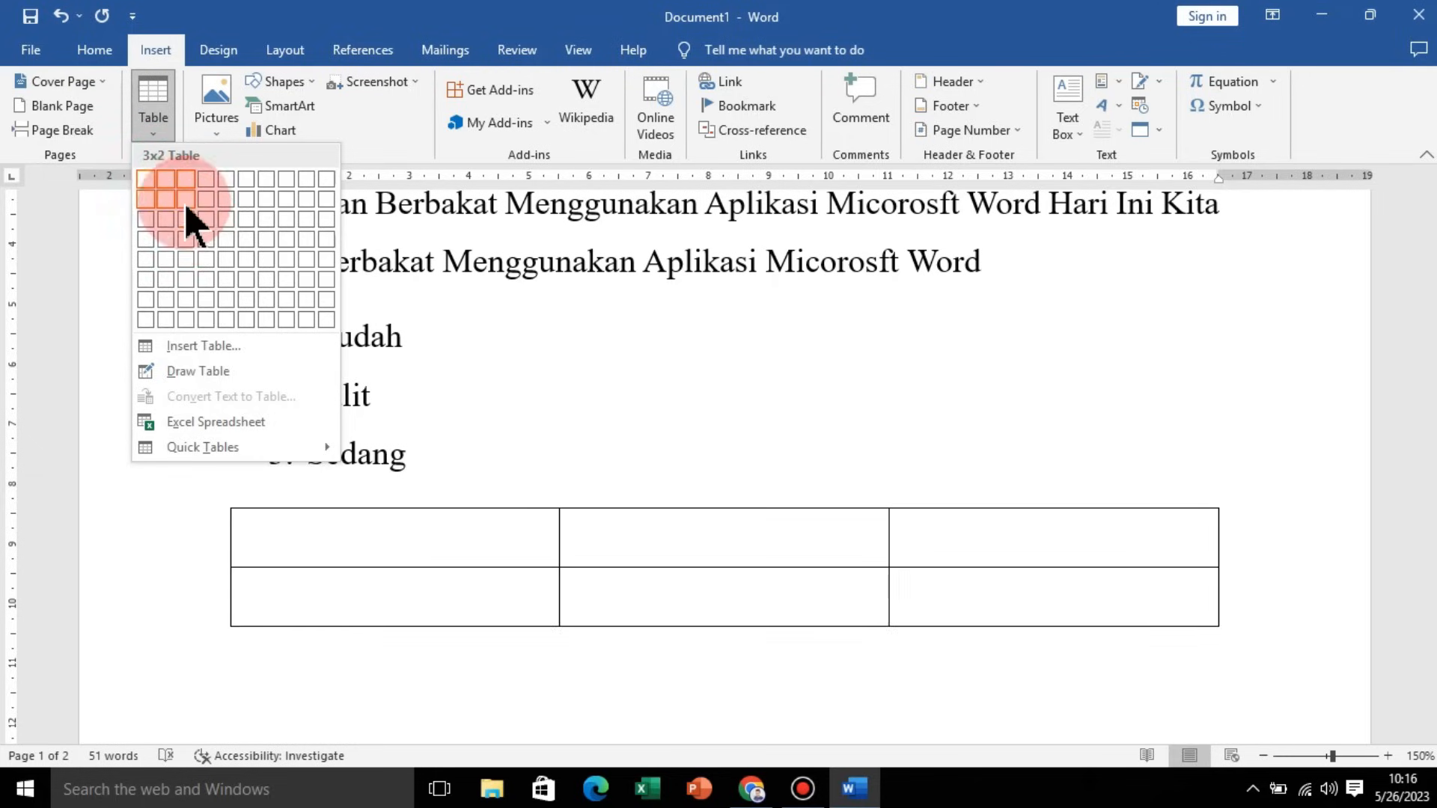
pyautogui.click(209, 354)
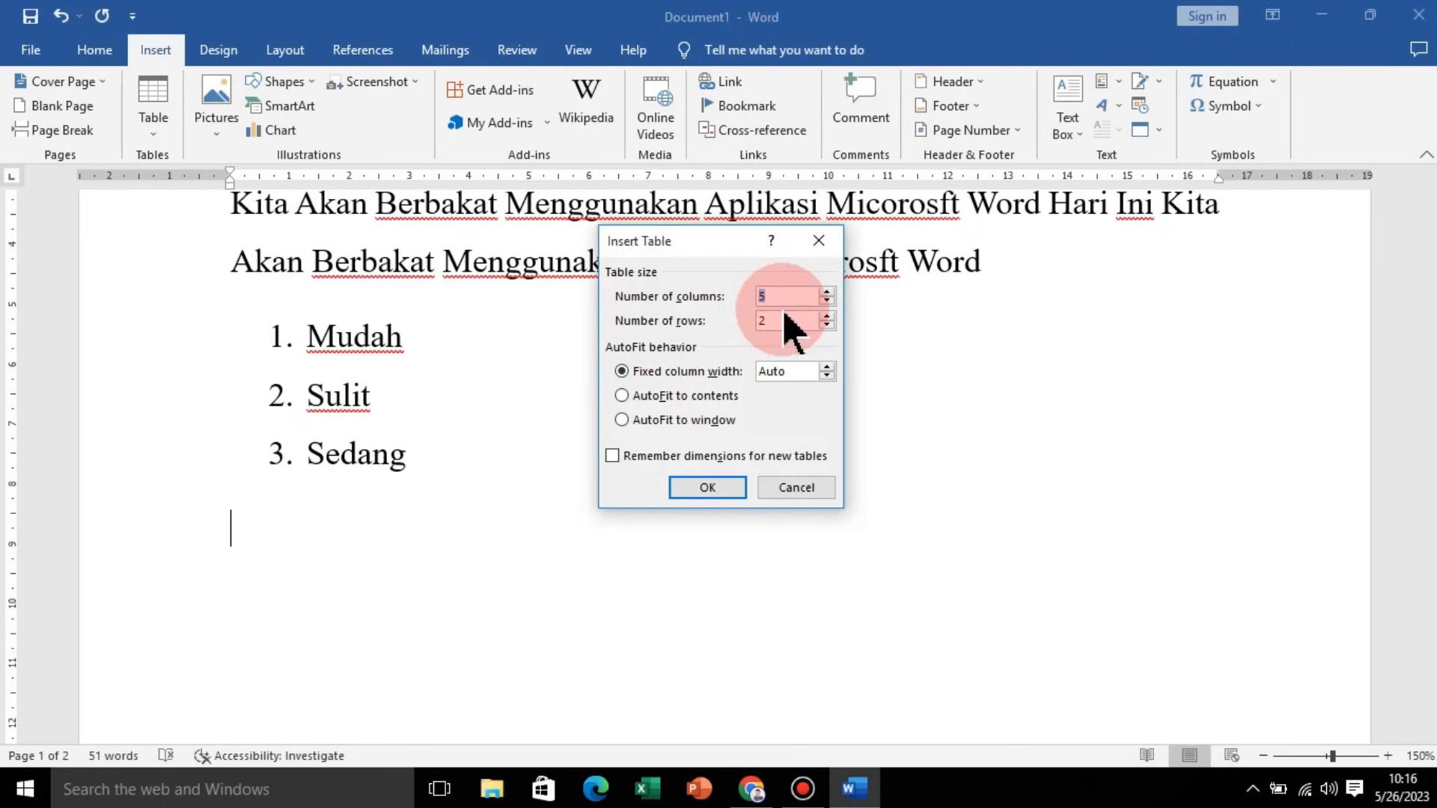
pyautogui.write('3')
pyautogui.moveTo(785, 321); pyautogui.dragTo(694, 315)
pyautogui.write('5')
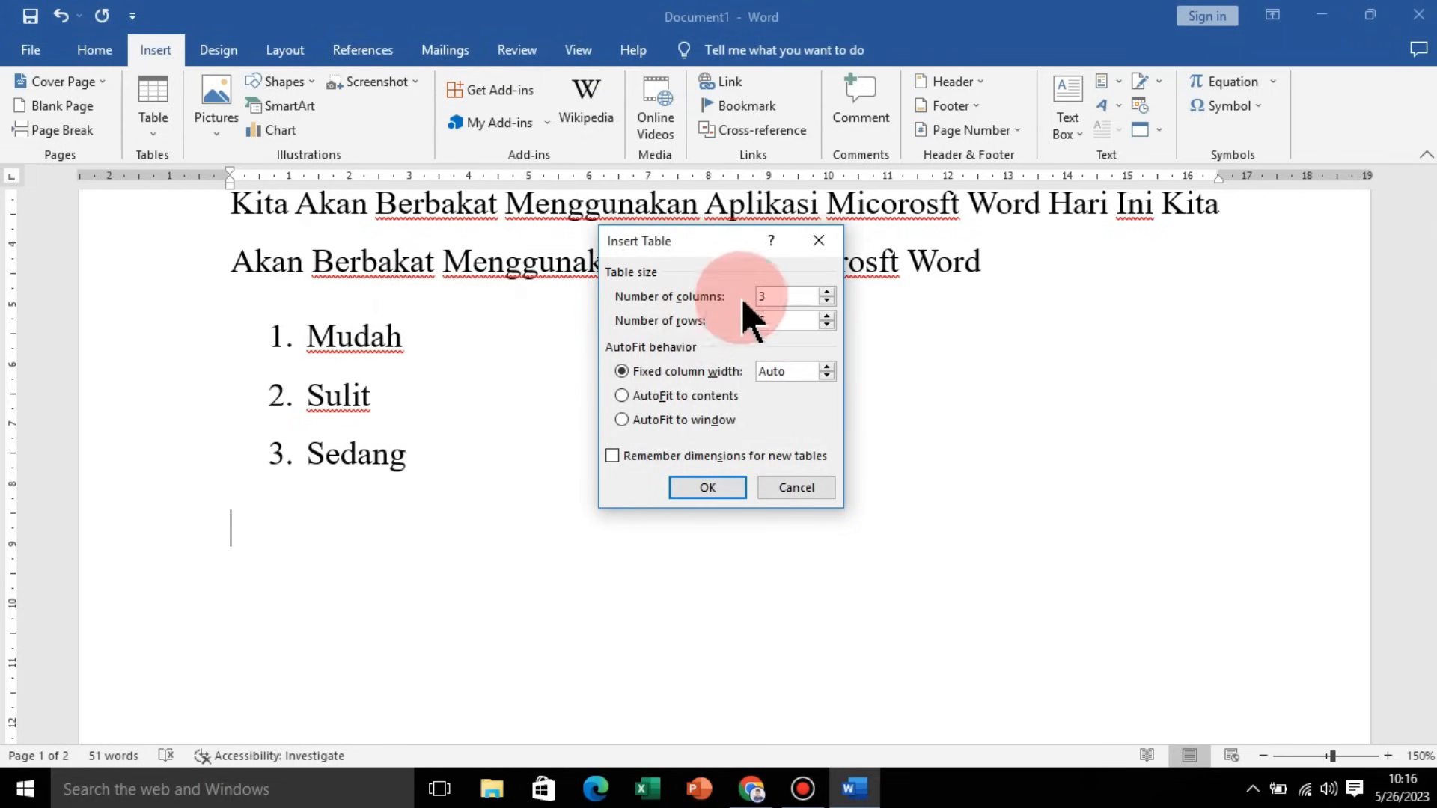
pyautogui.click(707, 487)
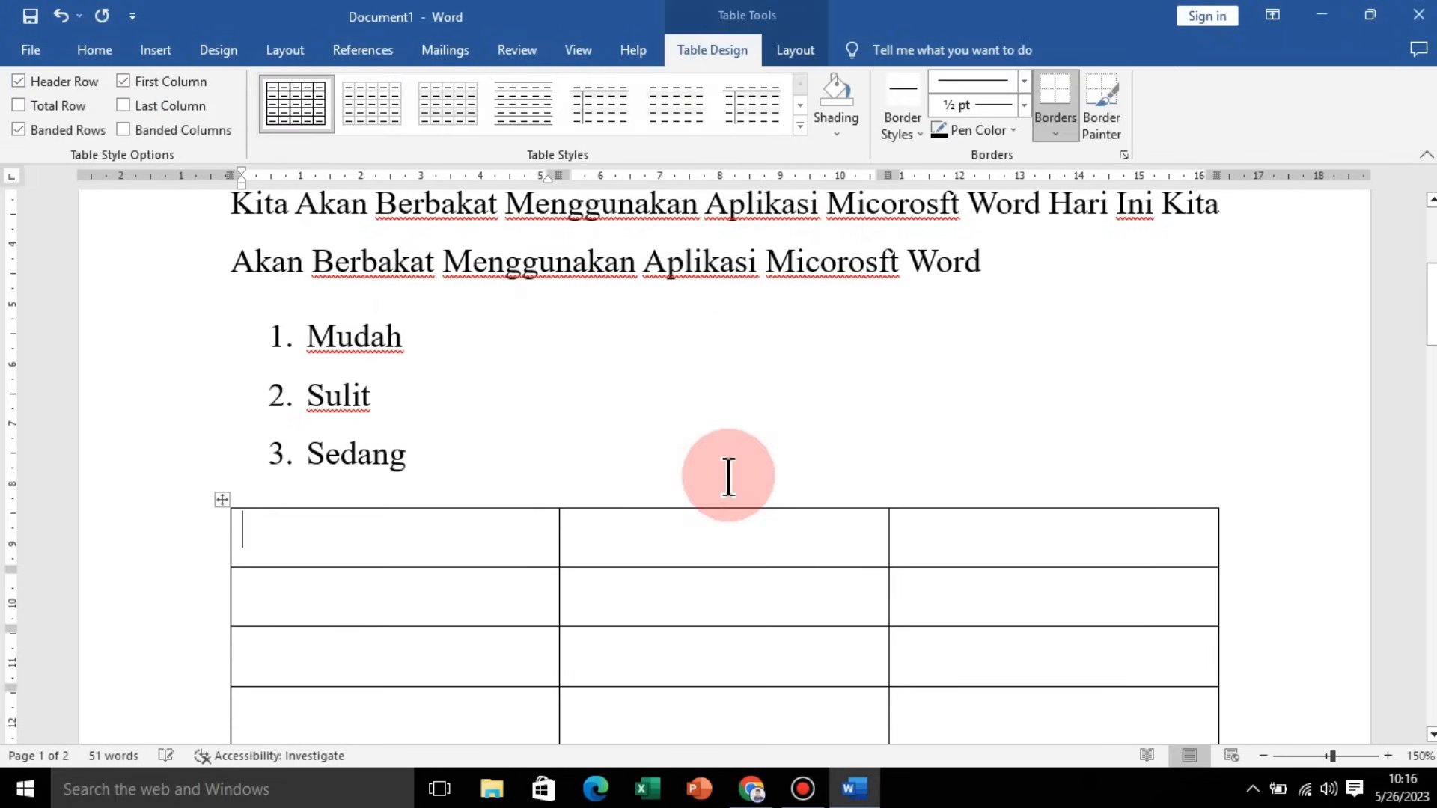
pyautogui.hotkey('ctrl', 'z')
# Step: Insert a 3 by 3 table below the numbered list
pyautogui.click(154, 49)
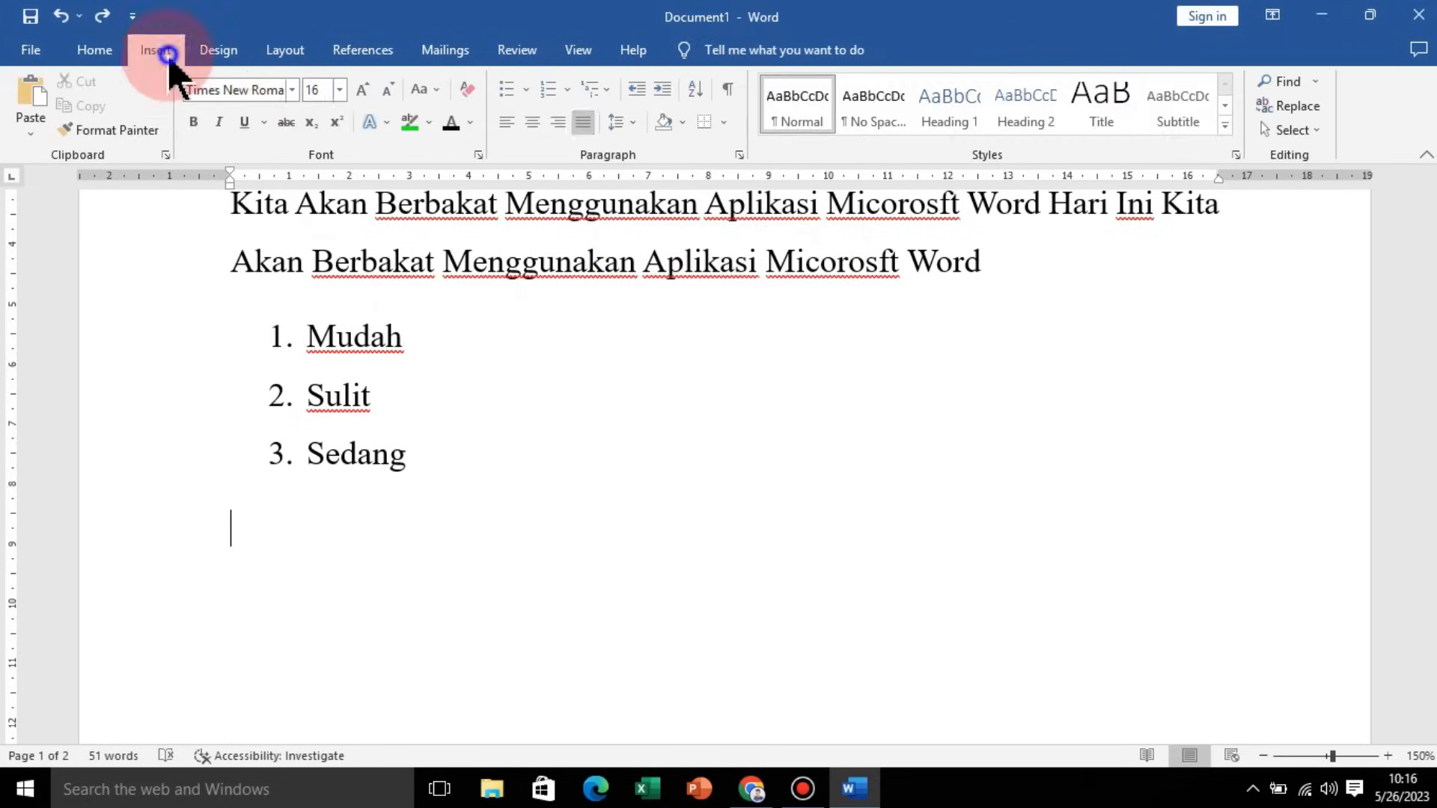
pyautogui.click(169, 124)
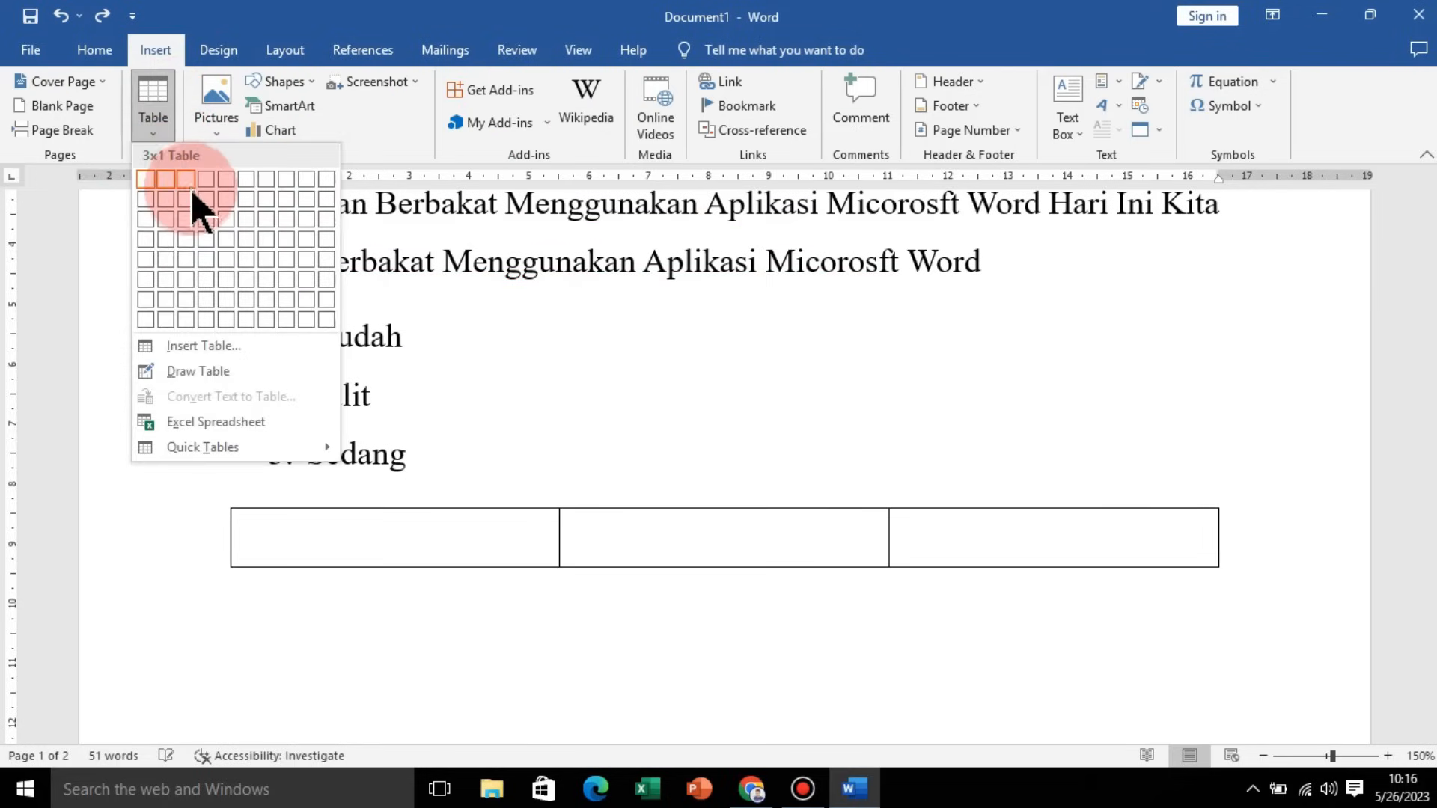
pyautogui.click(193, 225)
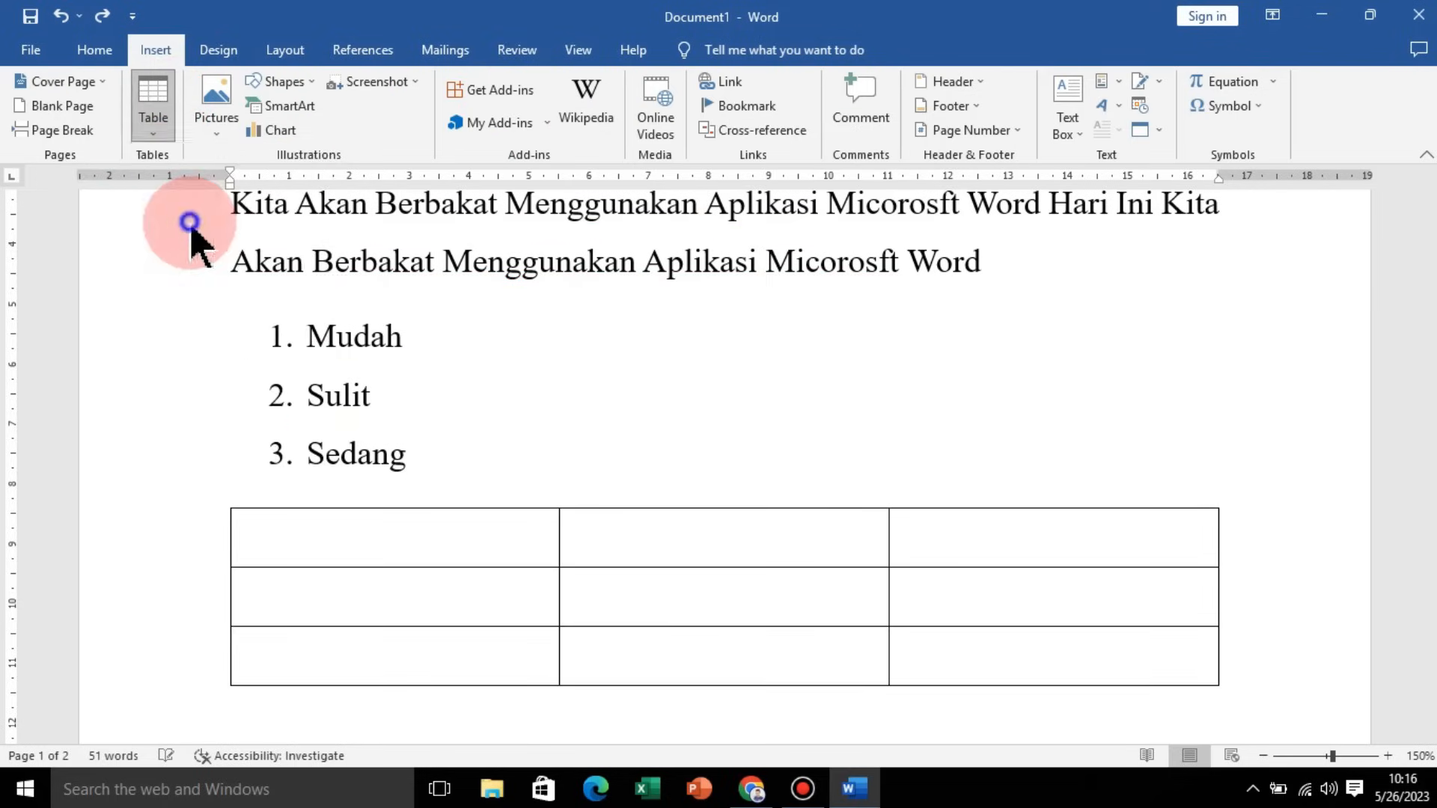
# Step: Fill the table's first row with the headings NO, NAMA and ALAMAT
pyautogui.write('nam')
pyautogui.press('BackSpace')
pyautogui.press('BackSpace')
pyautogui.press('BackSpace')
pyautogui.click(481, 529)
pyautogui.write('NO')
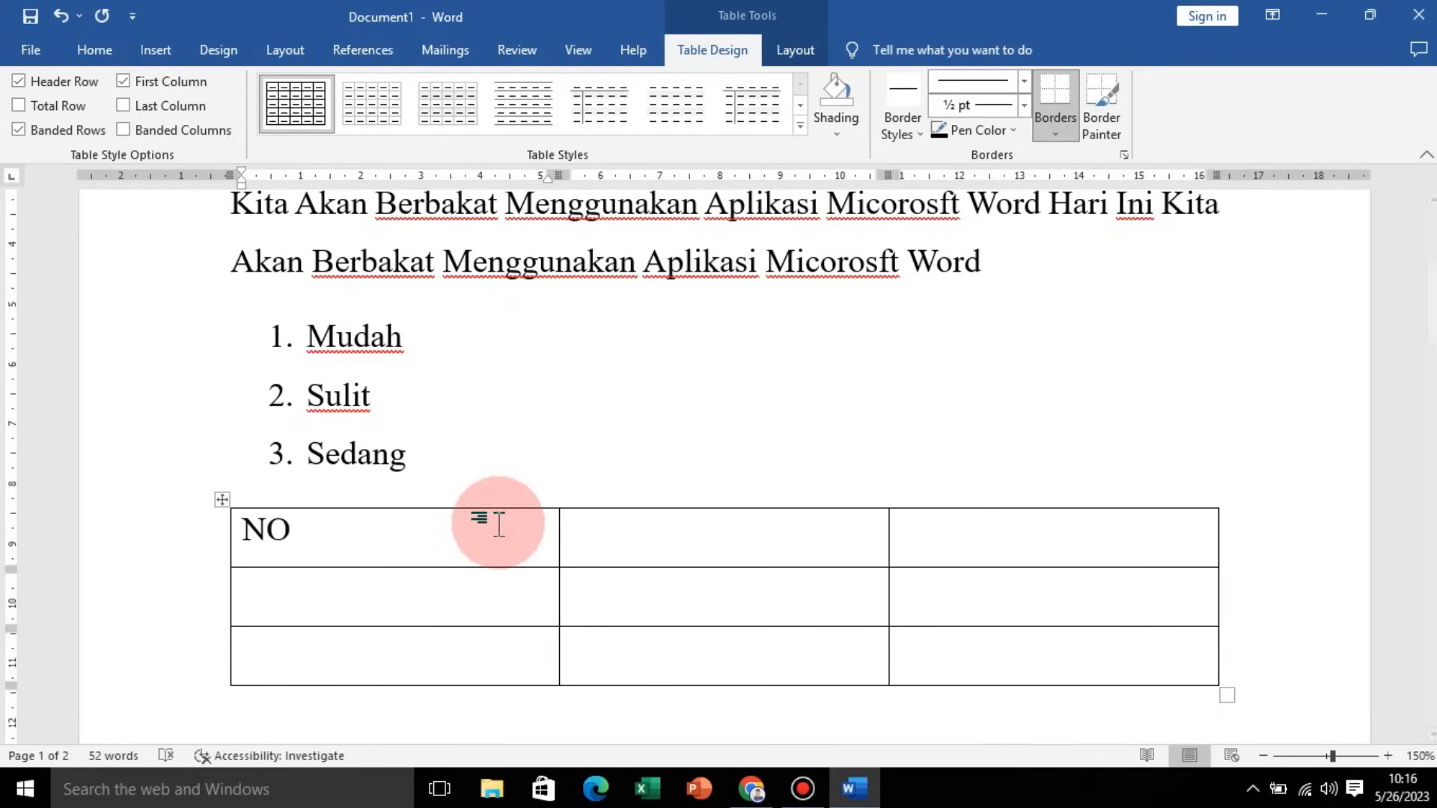
pyautogui.write('NAMA')
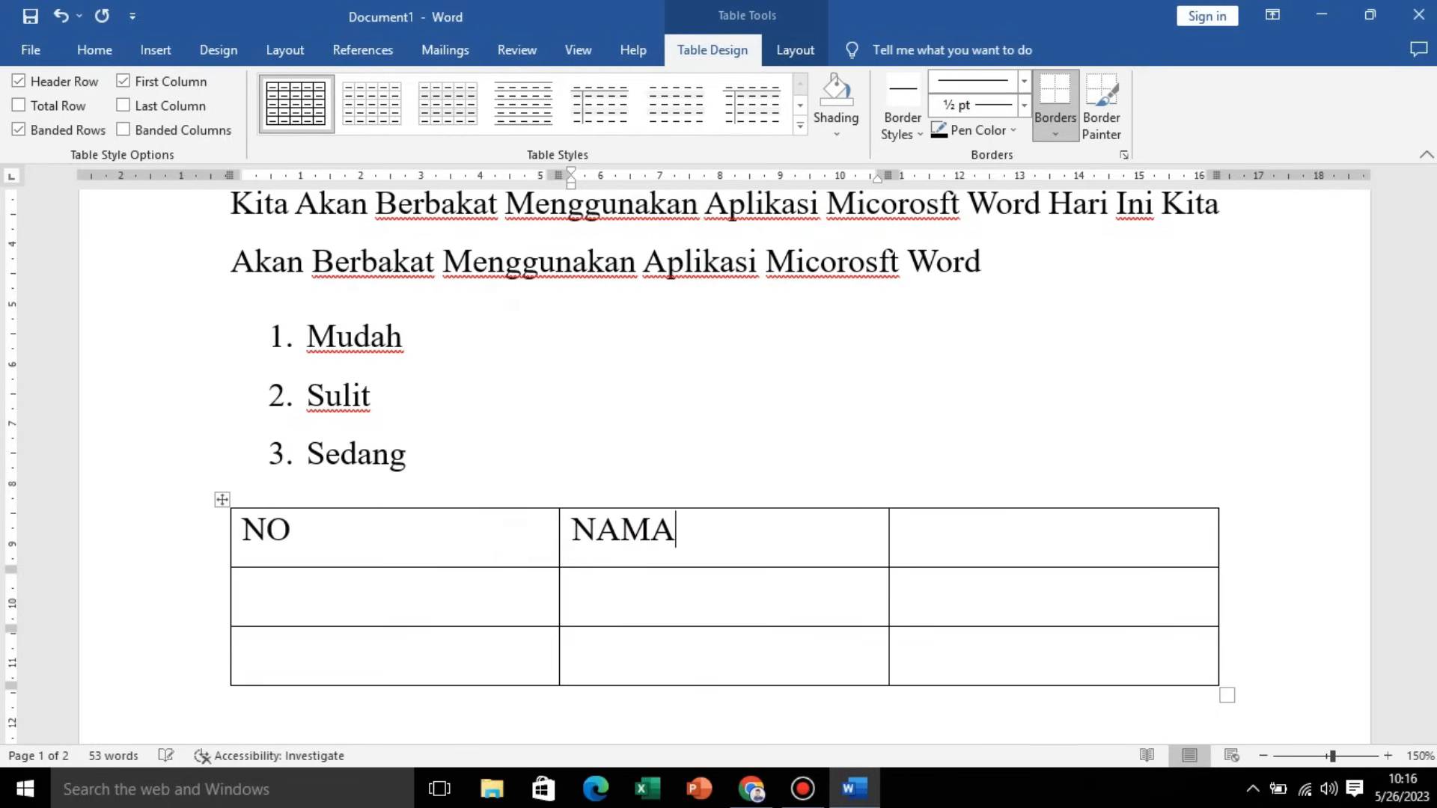
pyautogui.click(950, 538)
pyautogui.write('ALAMAT')
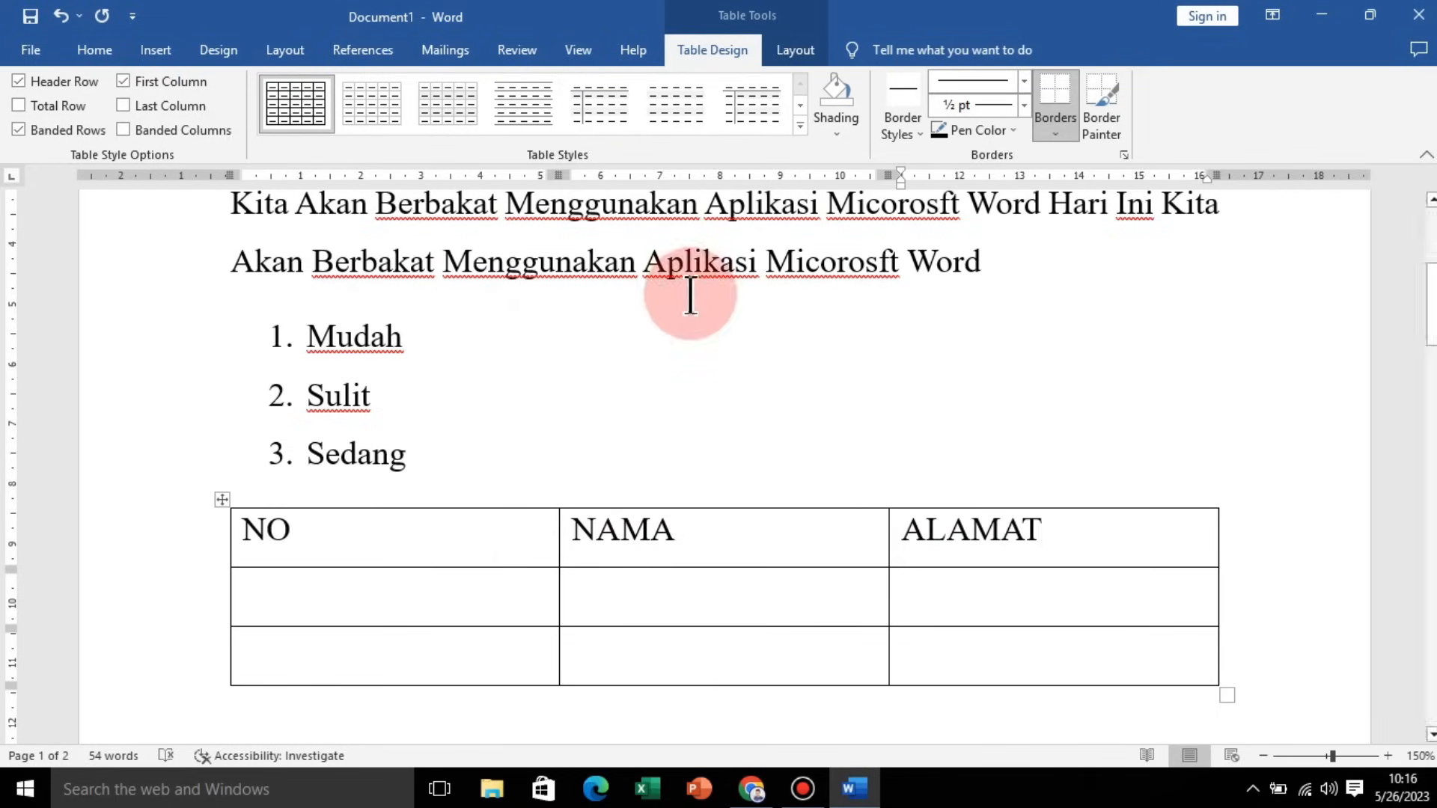
# Step: Center the text of the table's header row NO, NAMA and ALAMAT
pyautogui.moveTo(939, 557); pyautogui.dragTo(478, 539)
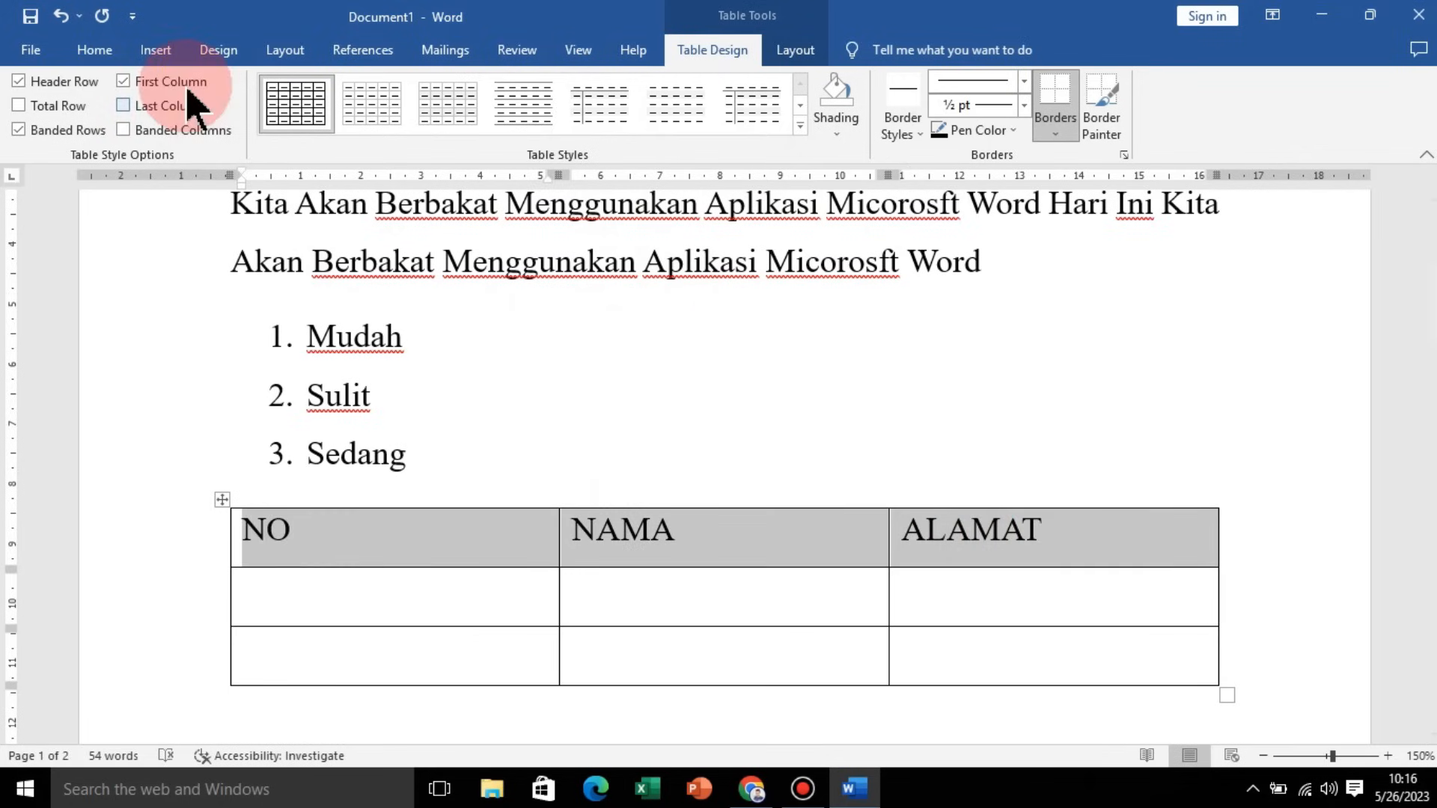
pyautogui.click(124, 49)
pyautogui.click(532, 122)
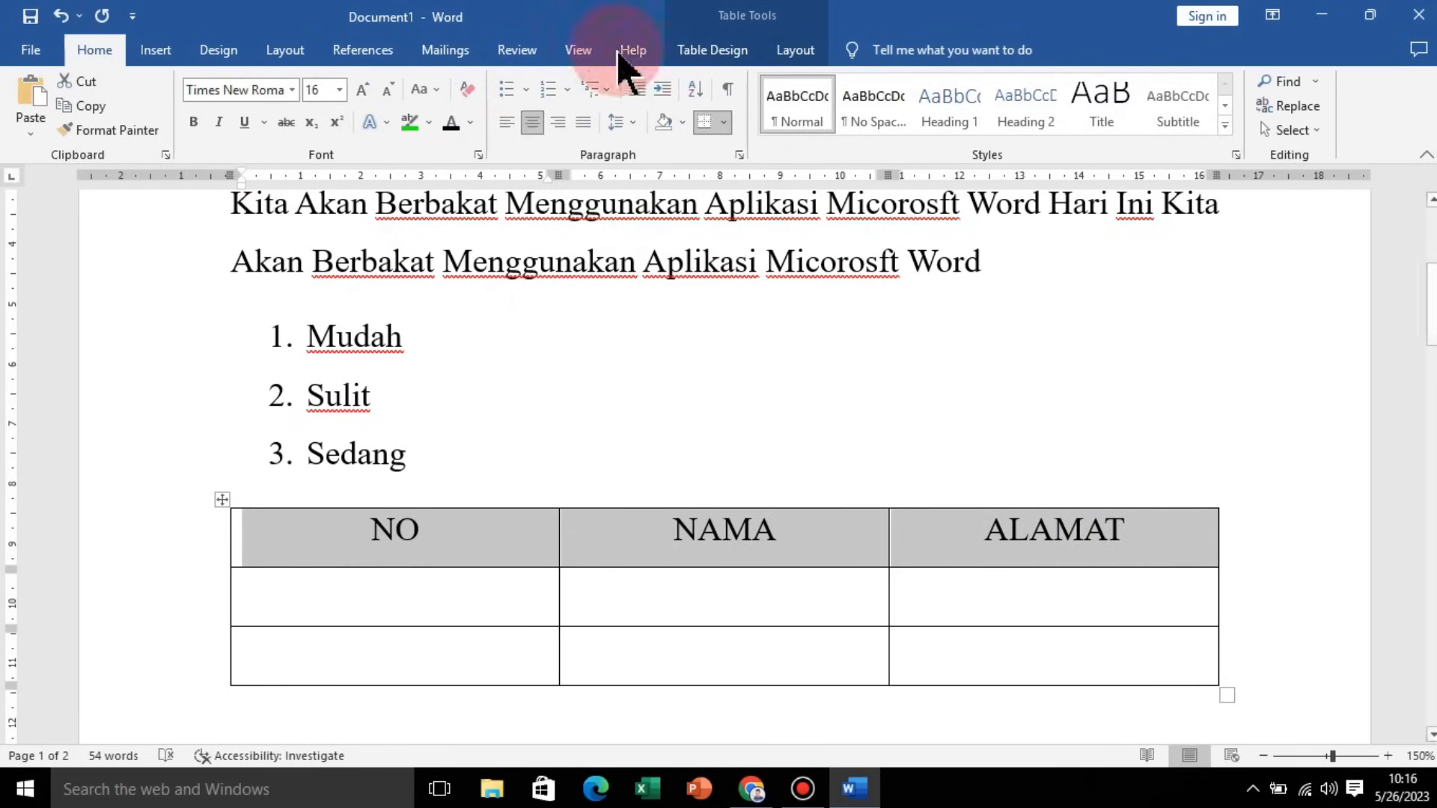
pyautogui.click(859, 546)
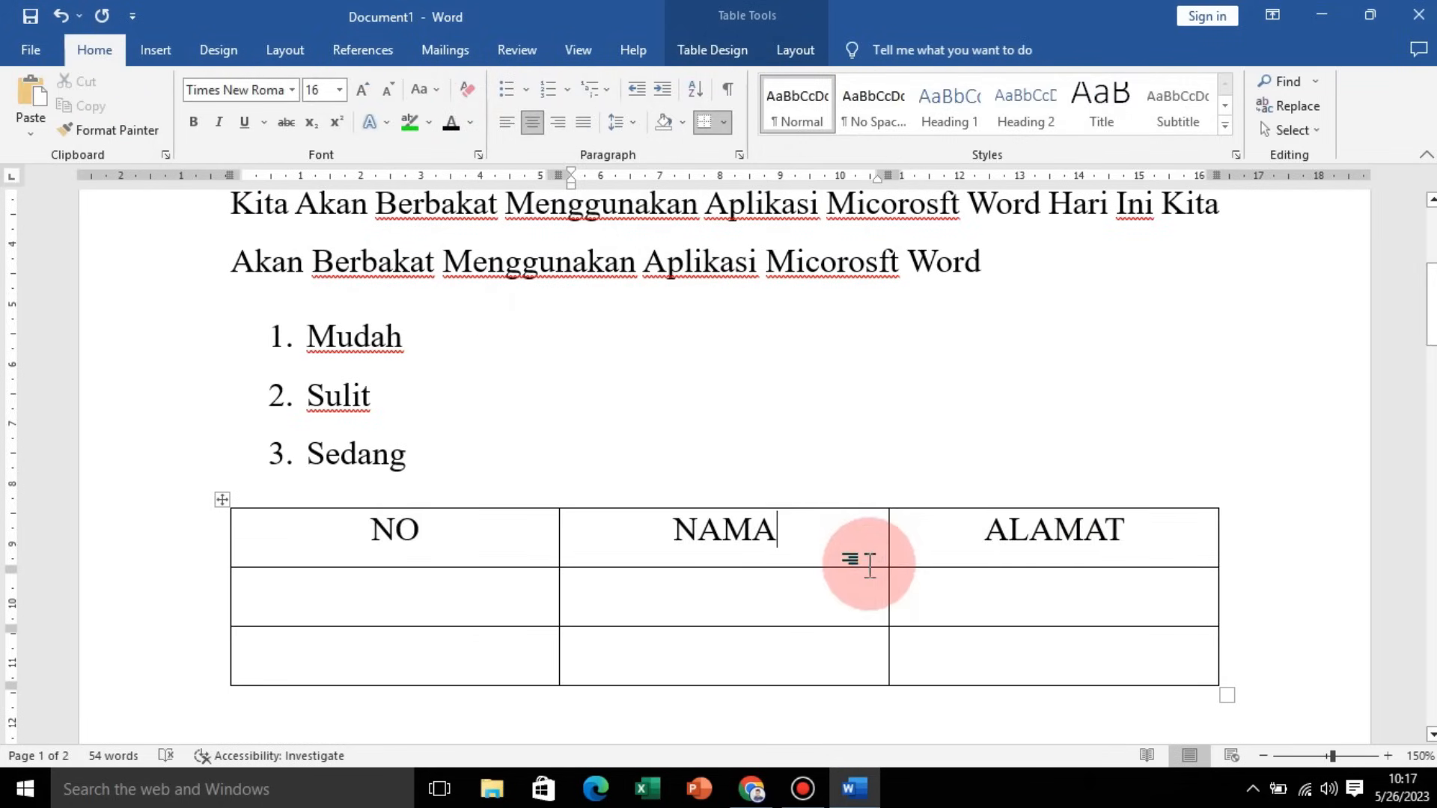
# Step: Narrow the NO column by moving its right border leftward
pyautogui.click(155, 50)
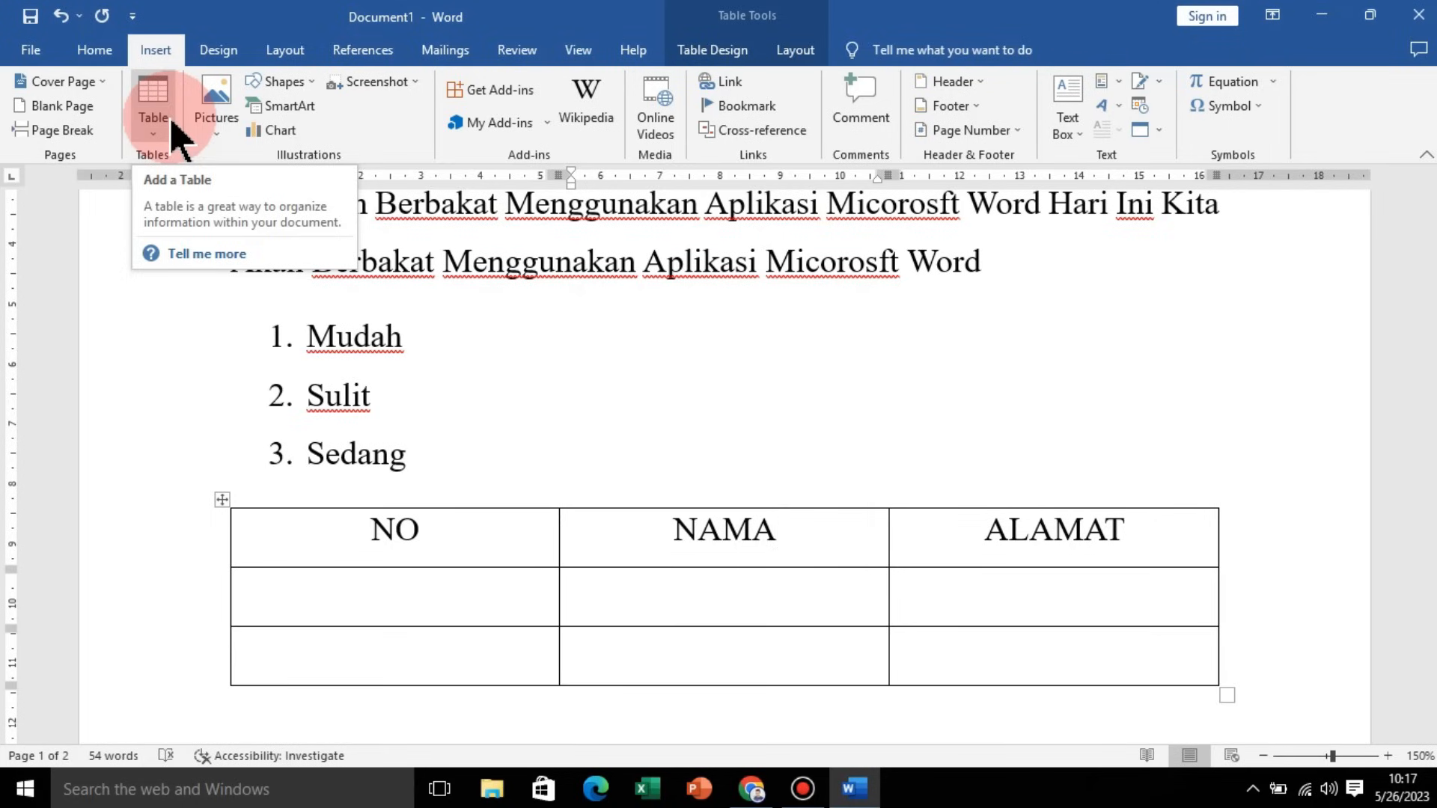
pyautogui.click(551, 283)
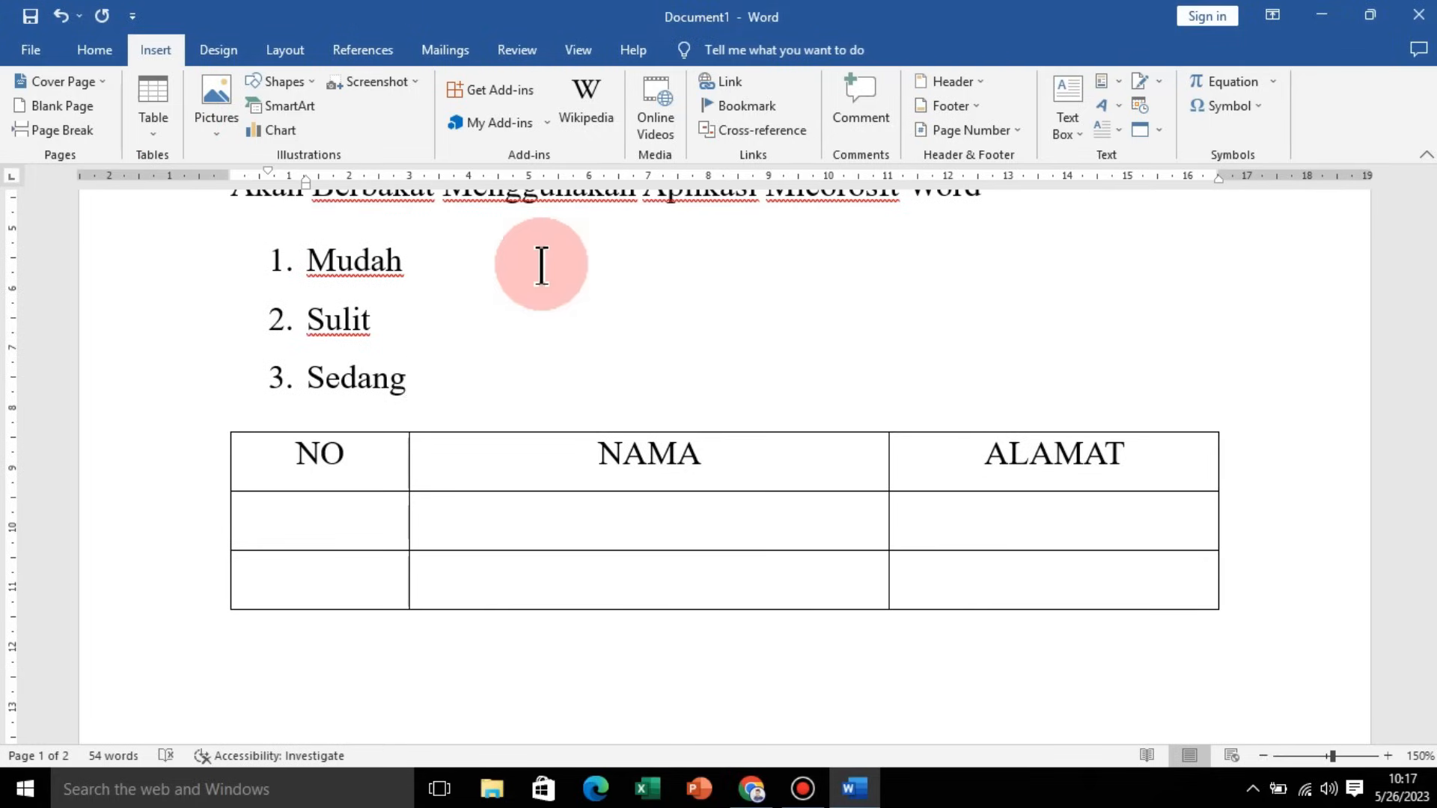
pyautogui.click(225, 126)
pyautogui.click(220, 134)
pyautogui.click(220, 133)
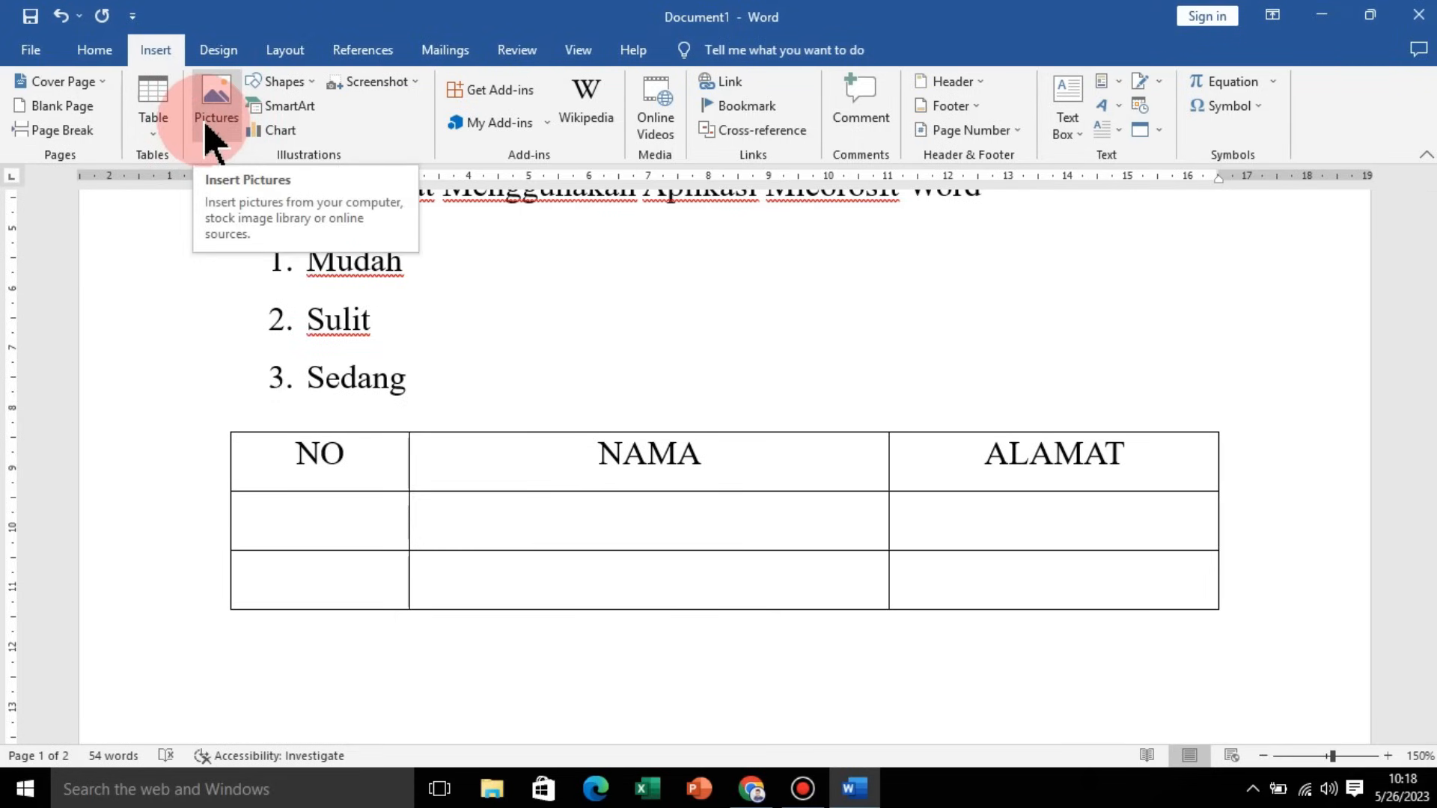
# Step: Add a new line below the table and insert the picture Membantu_Orang_Lain from the Pictures folder there
pyautogui.click(587, 648)
pyautogui.scroll(-5, 586, 648)
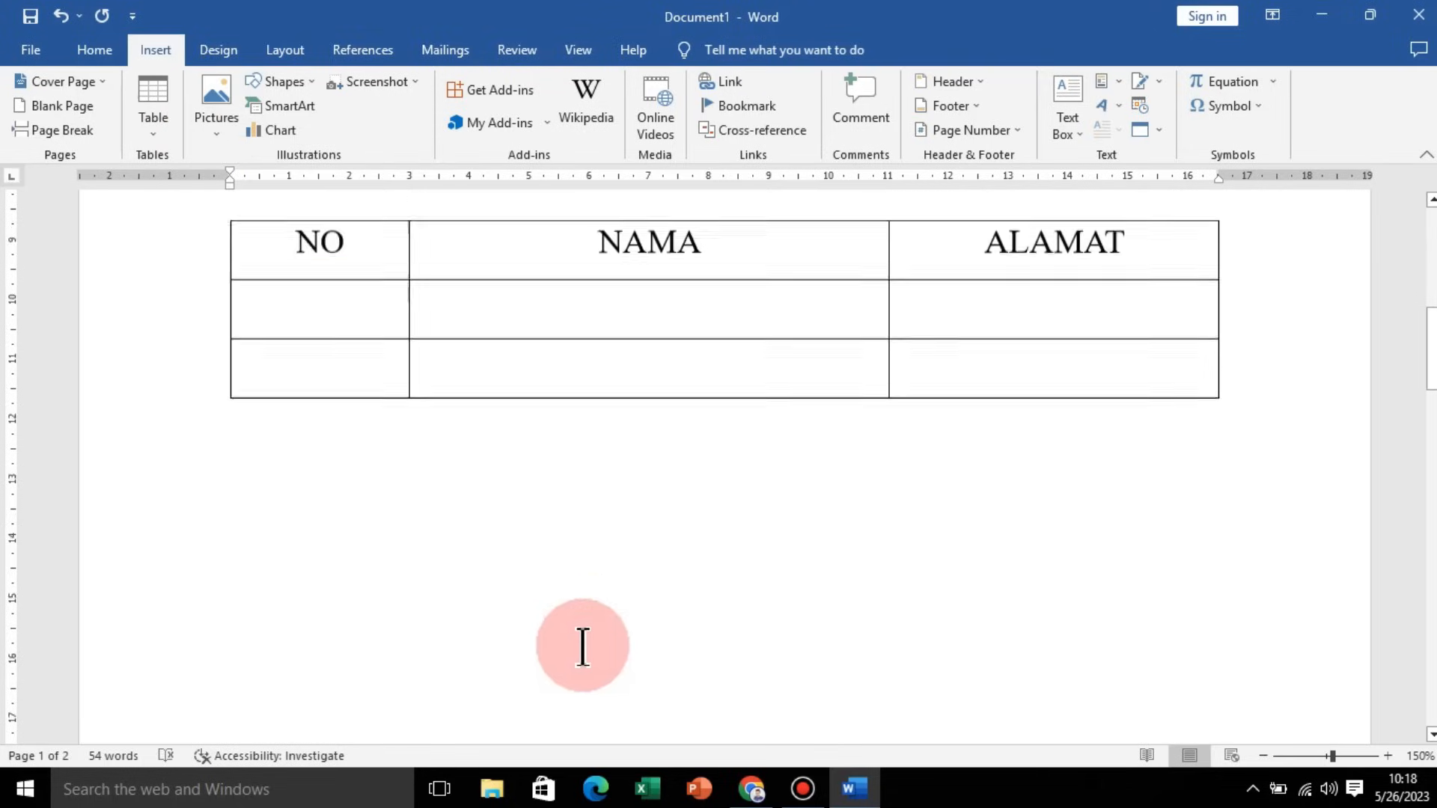
pyautogui.scroll(1, 571, 539)
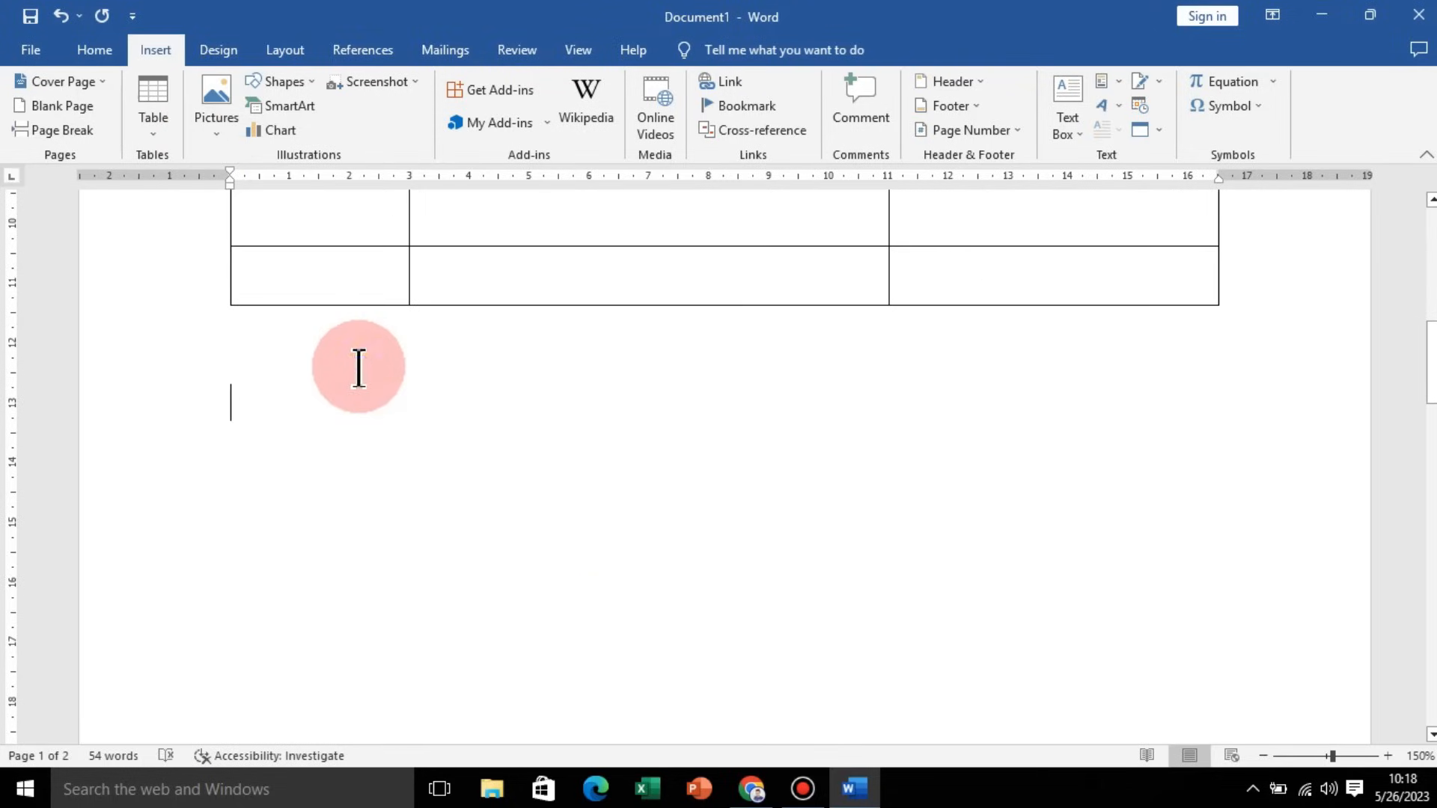
pyautogui.press('Return')
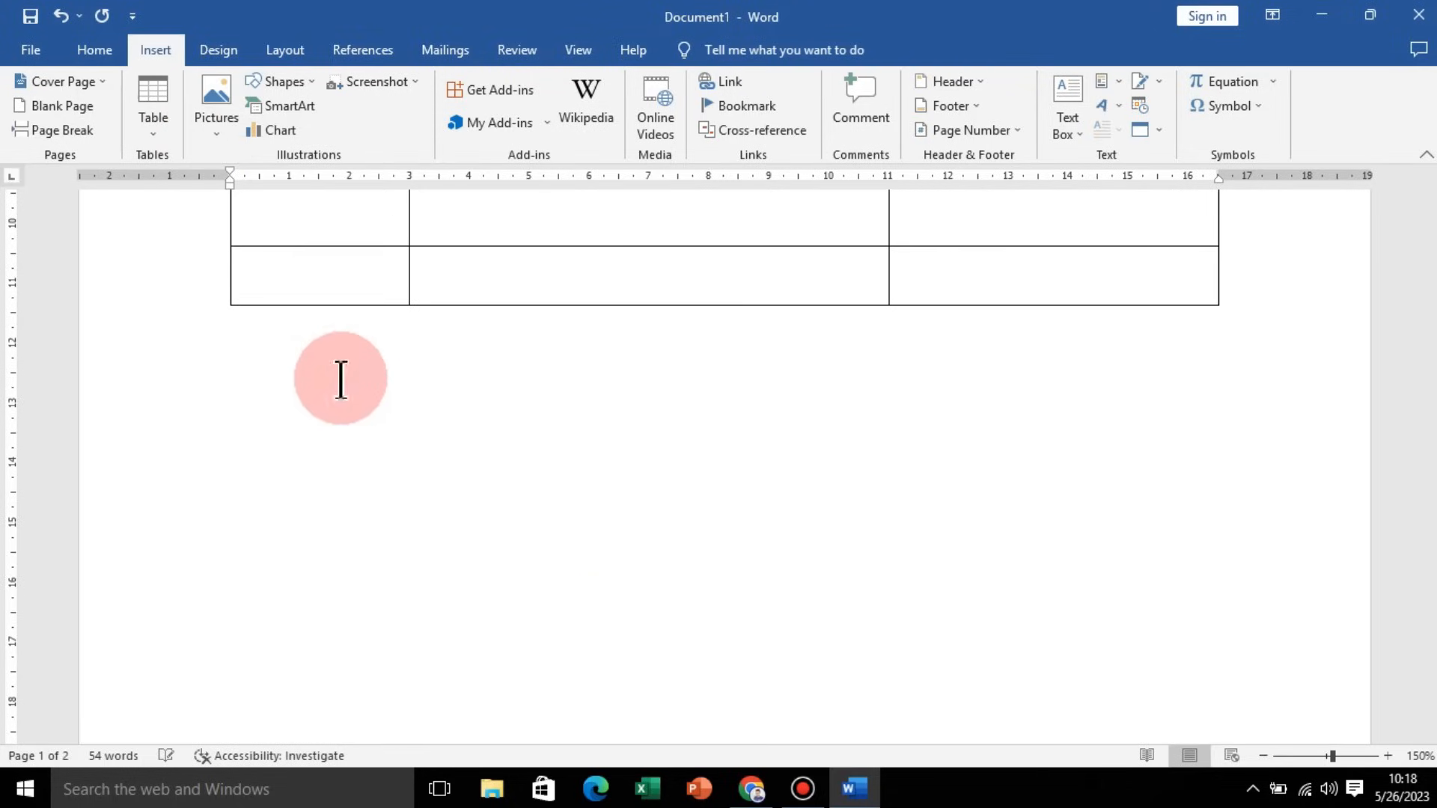
pyautogui.click(213, 122)
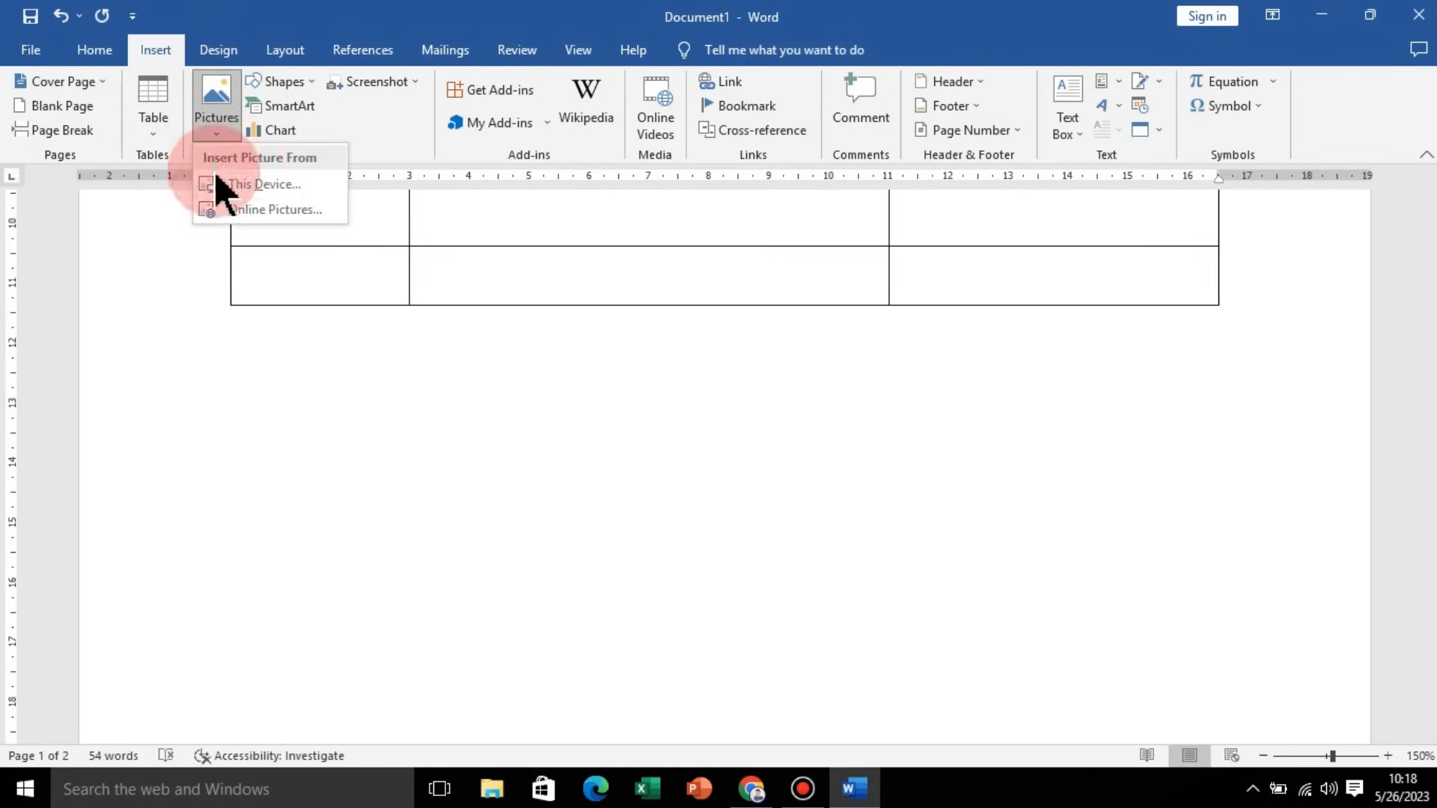
pyautogui.click(259, 190)
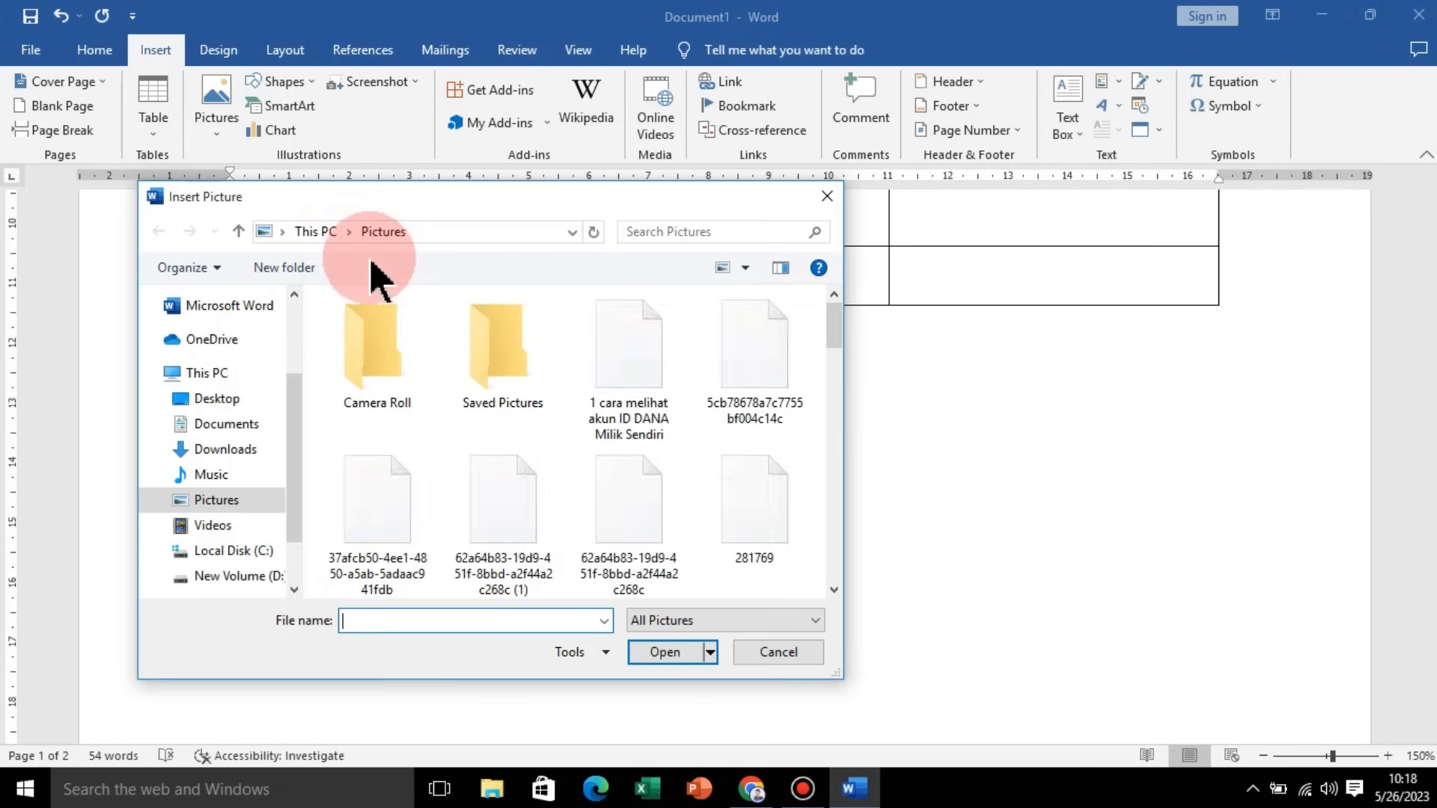
pyautogui.moveTo(832, 320); pyautogui.dragTo(836, 474)
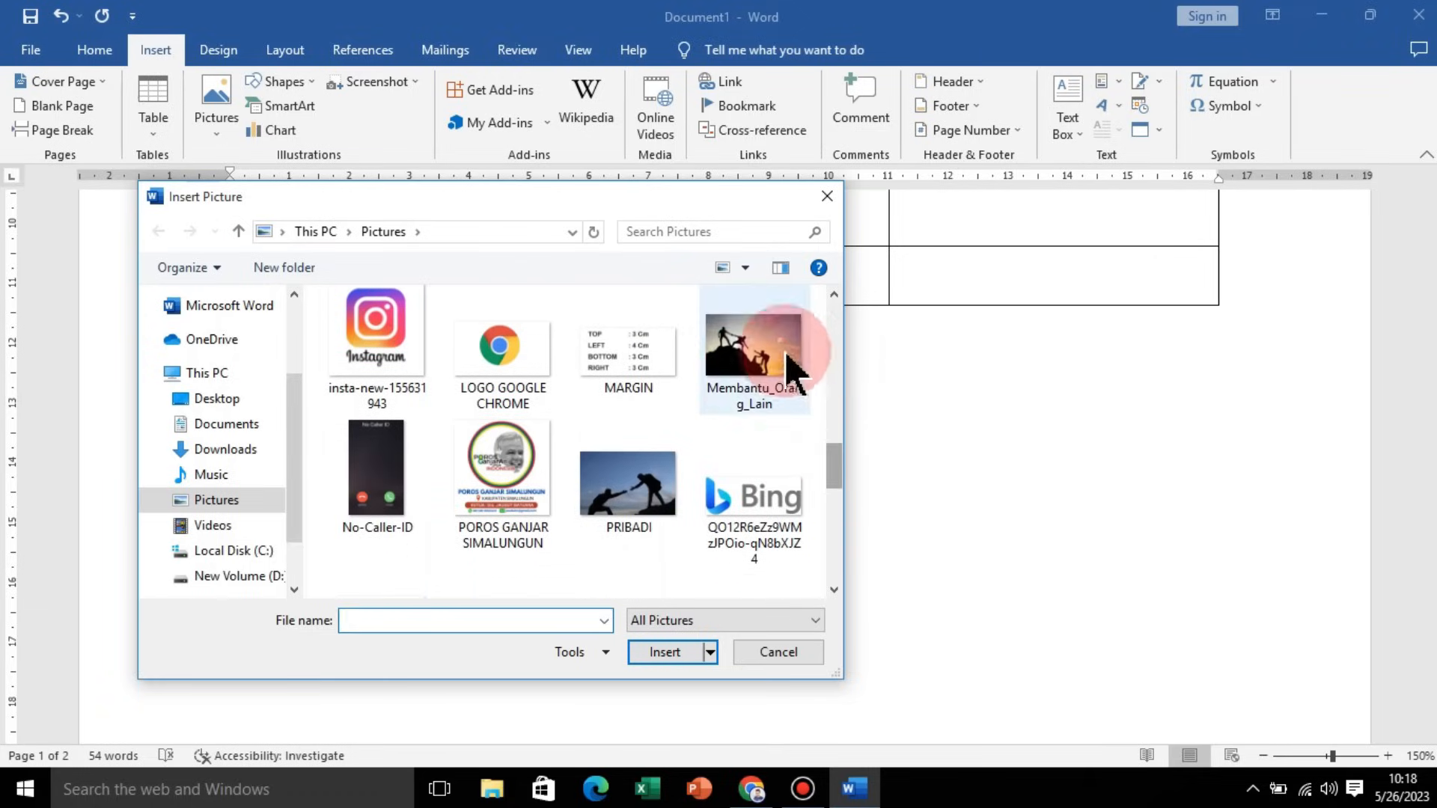
pyautogui.click(748, 359)
pyautogui.click(666, 655)
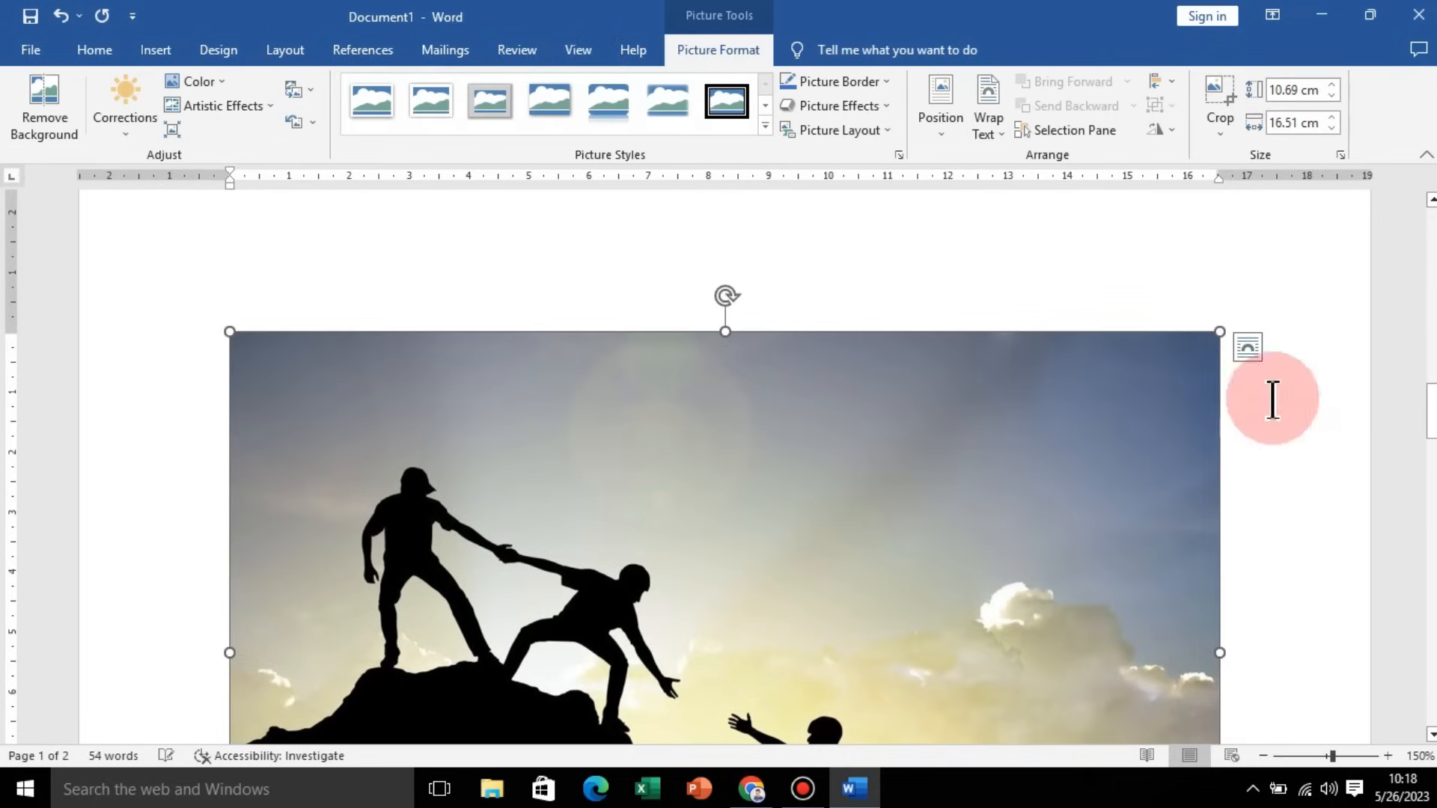
pyautogui.scroll(10, 1110, 487)
pyautogui.scroll(-3, 1115, 494)
pyautogui.scroll(-10, 1115, 500)
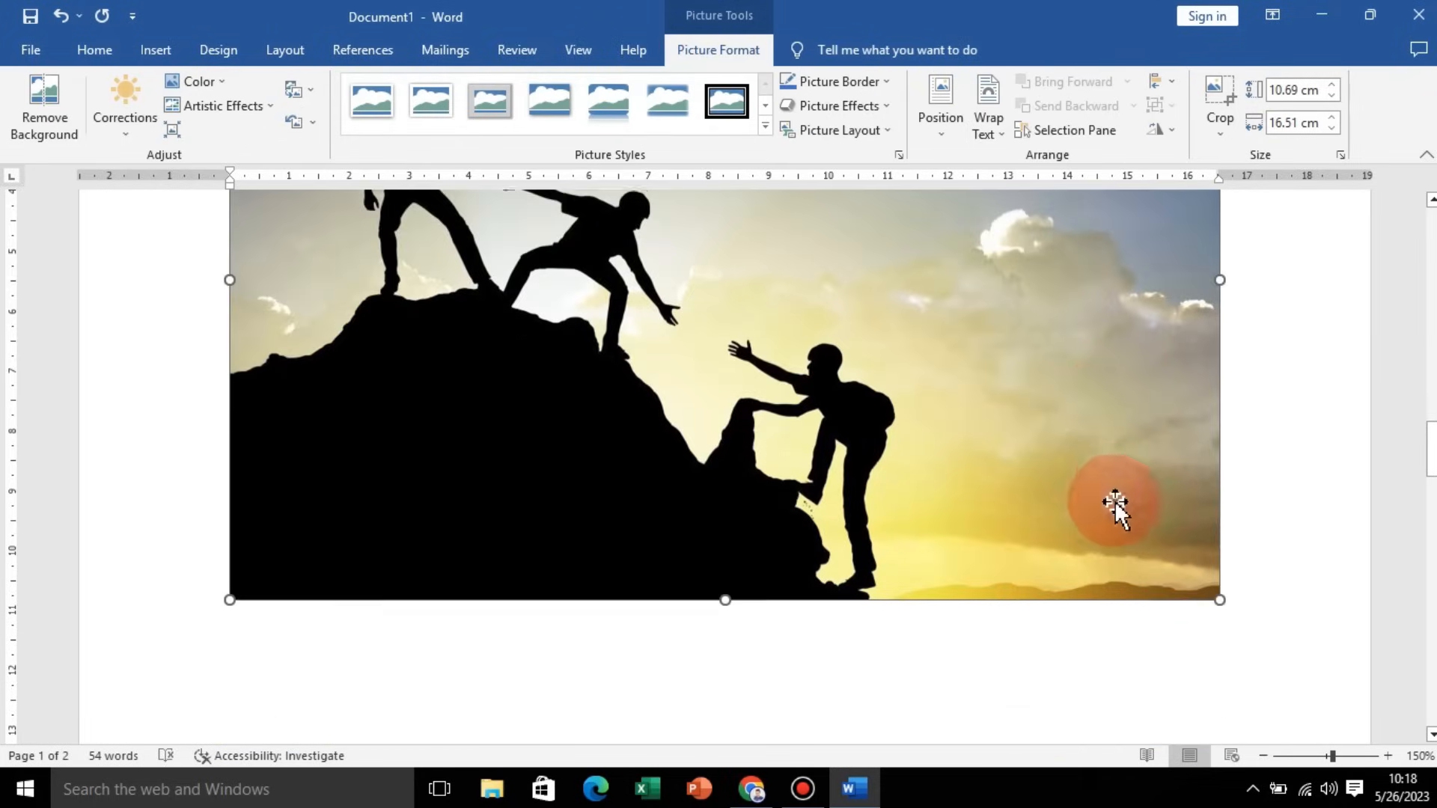
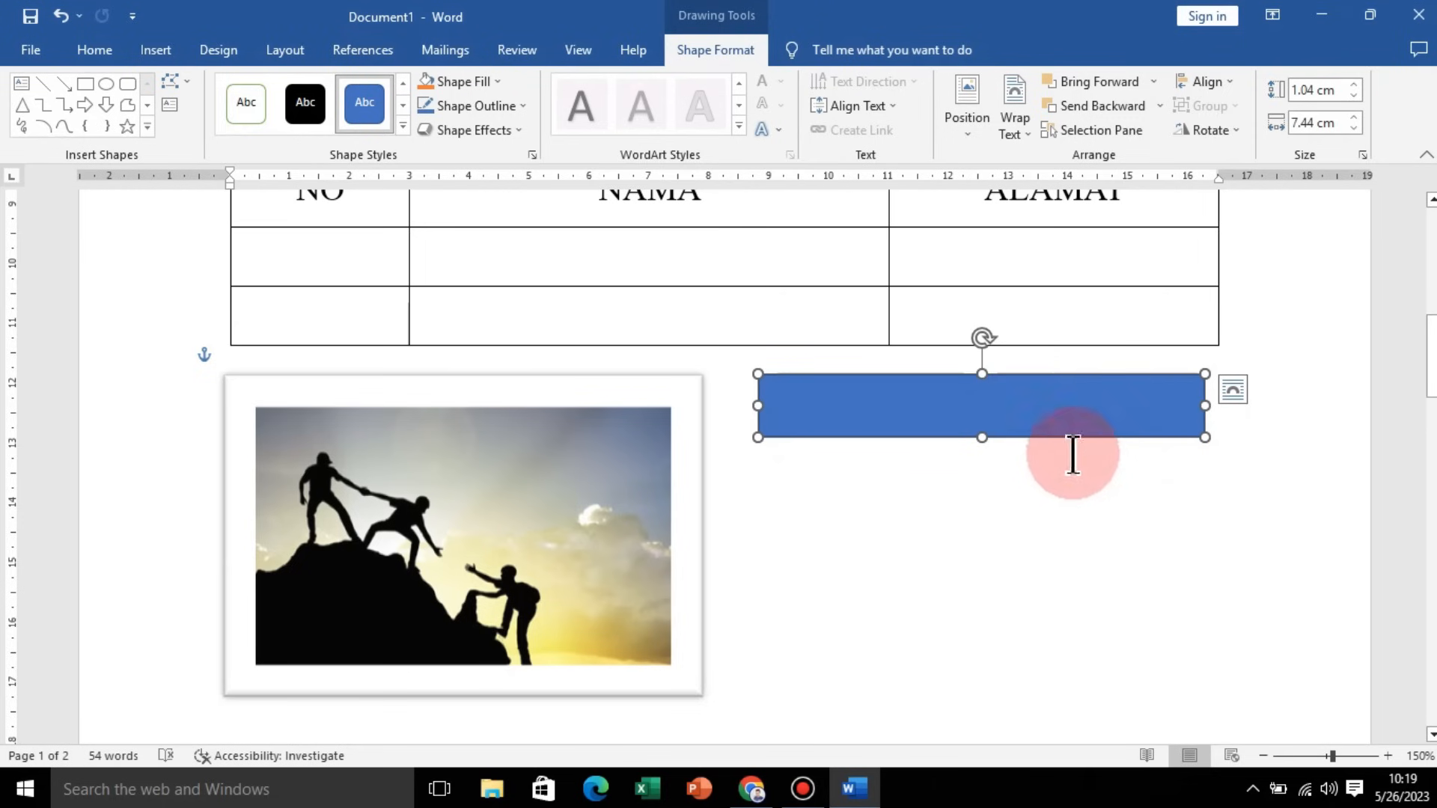
# Step: Draw a circle about 3.72 cm wide below the green-to-be rectangle and fill it with orange
pyautogui.click(158, 50)
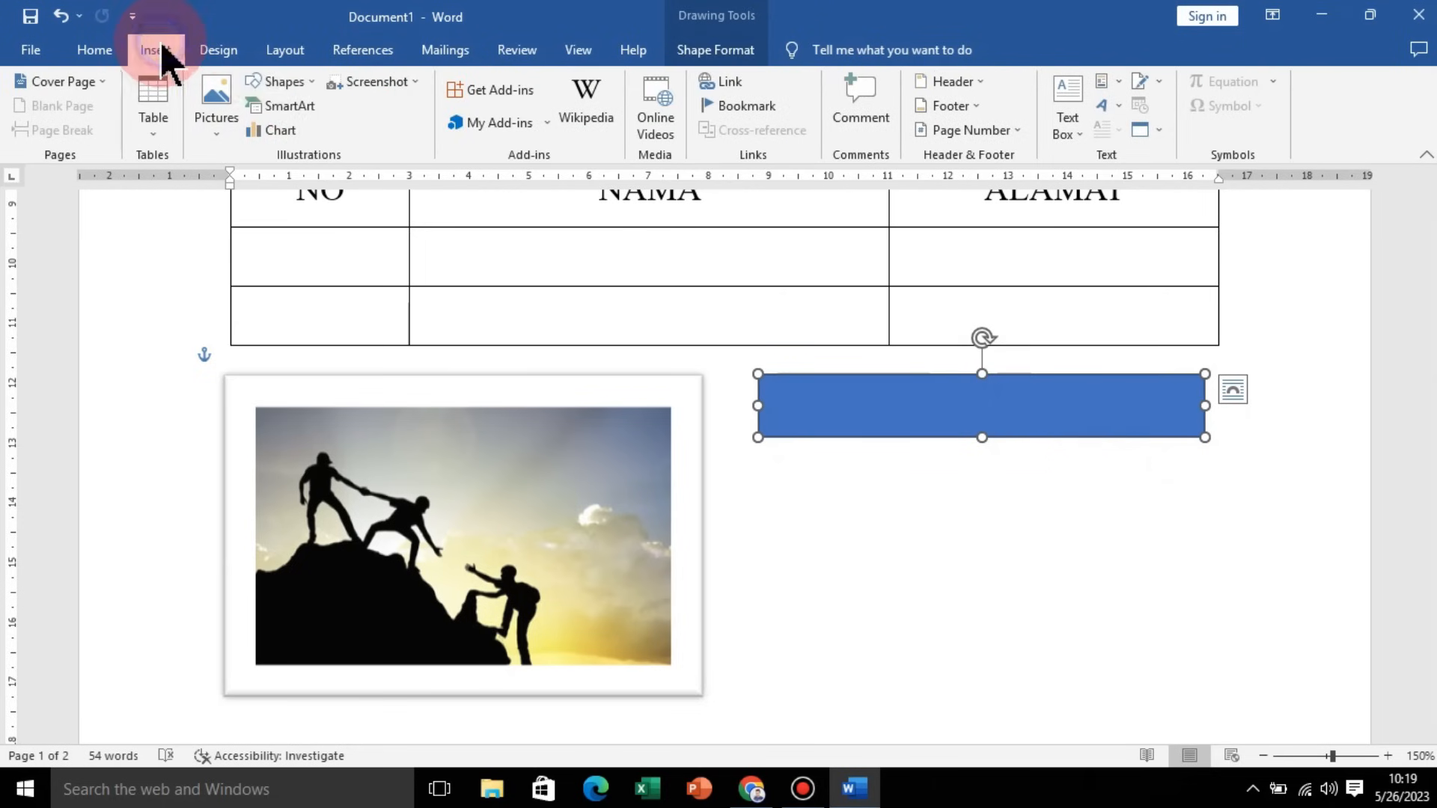
pyautogui.click(309, 82)
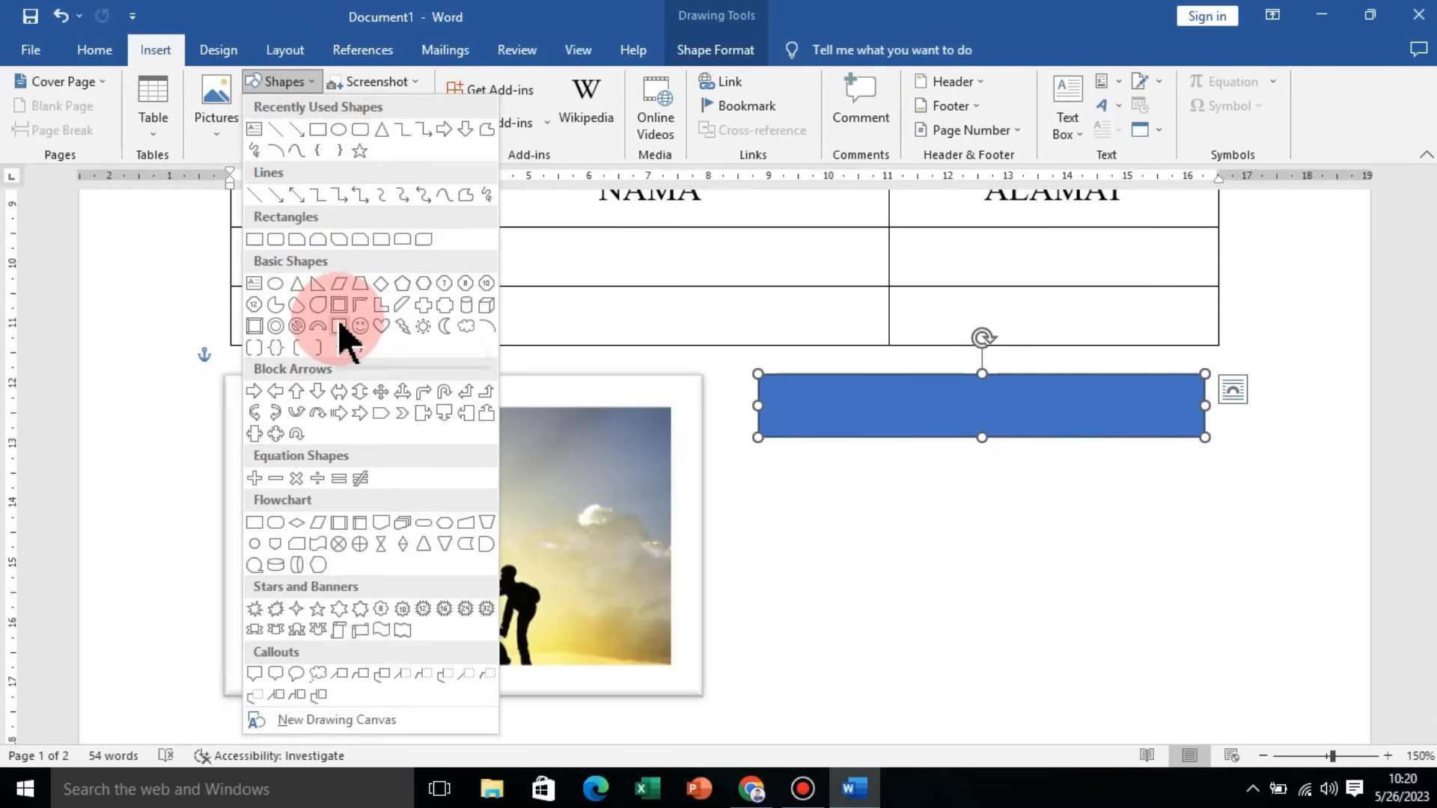
pyautogui.click(338, 132)
pyautogui.moveTo(806, 501); pyautogui.dragTo(1029, 724)
pyautogui.moveTo(983, 659); pyautogui.dragTo(921, 608)
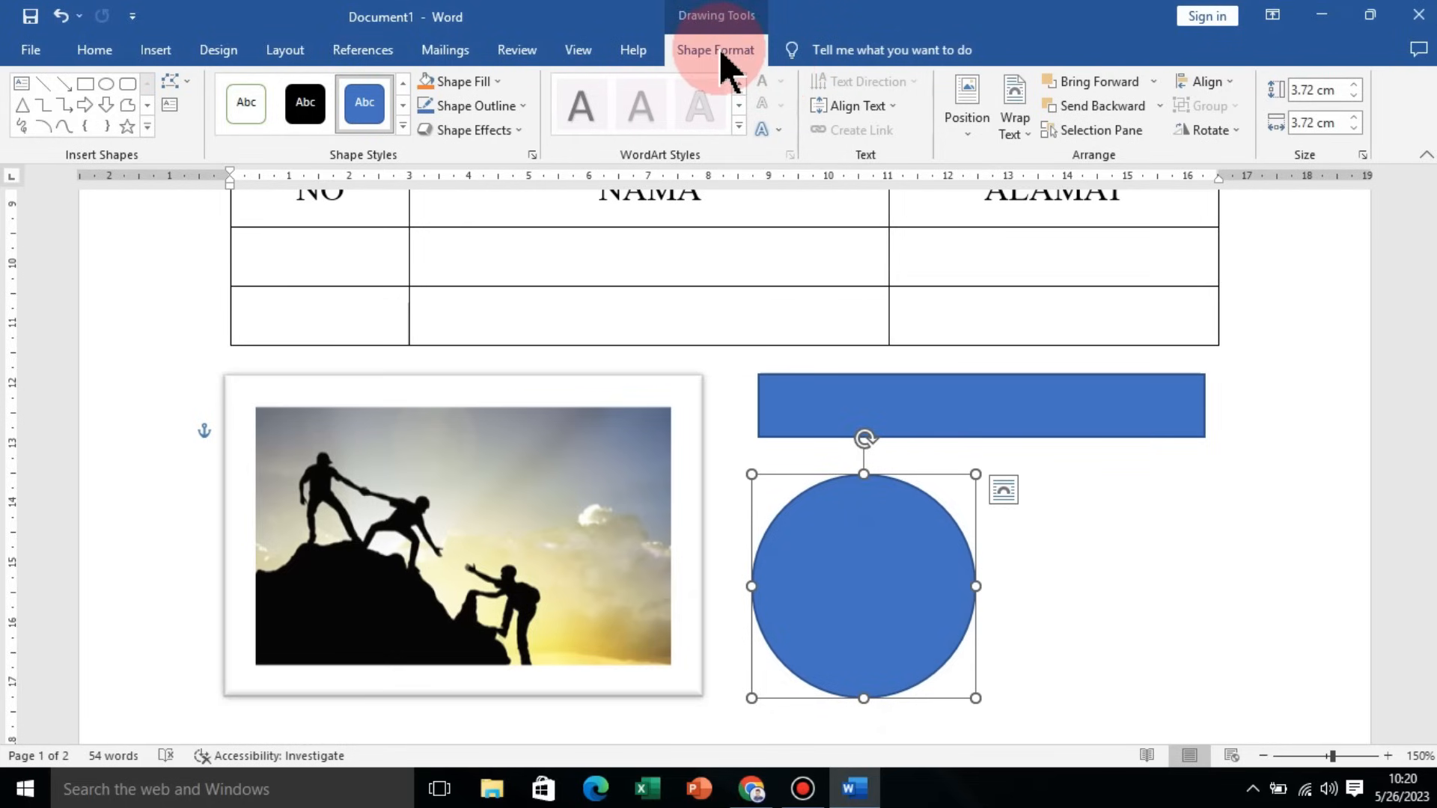
pyautogui.click(460, 81)
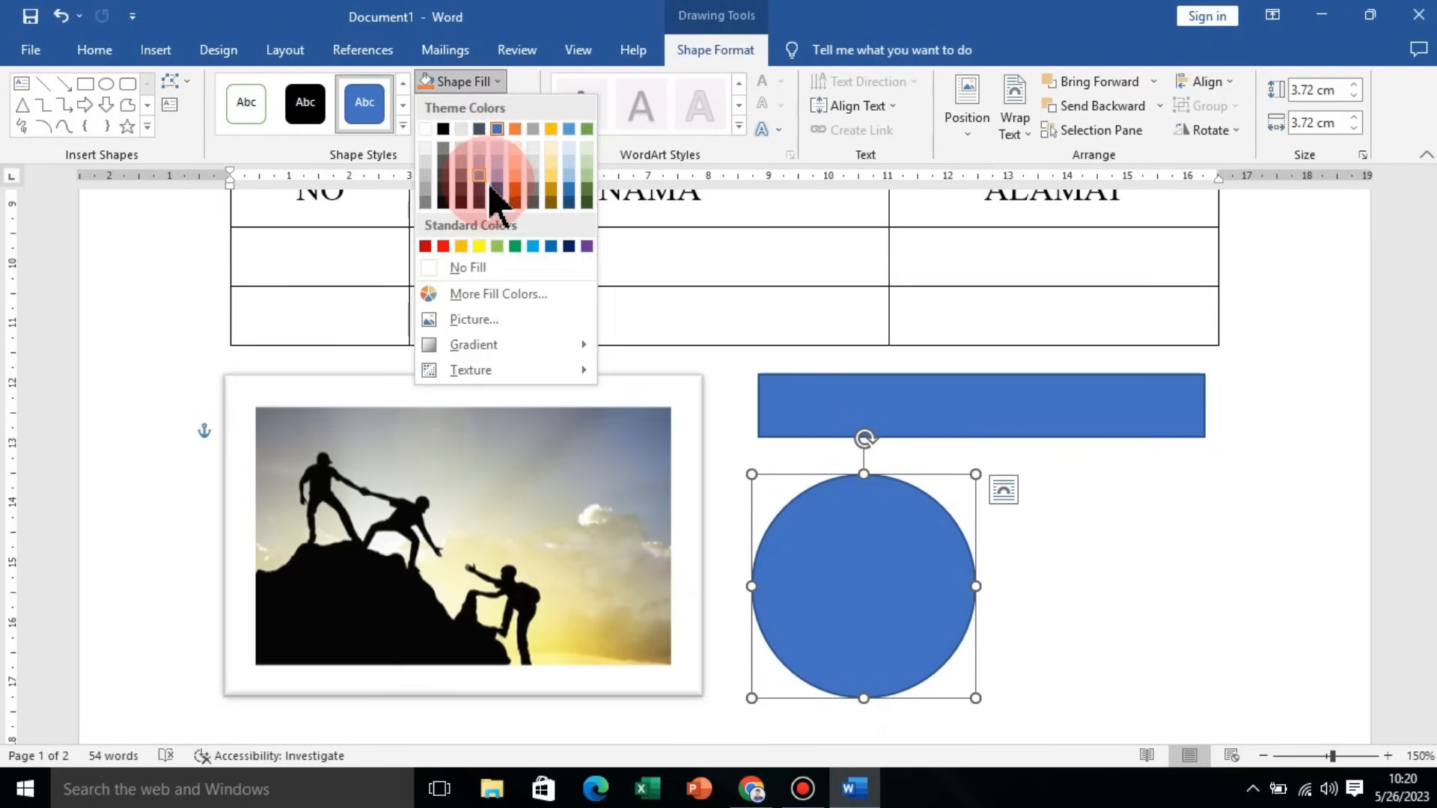
pyautogui.click(516, 192)
# Step: Fill the rectangle beside the picture with green
pyautogui.click(1033, 423)
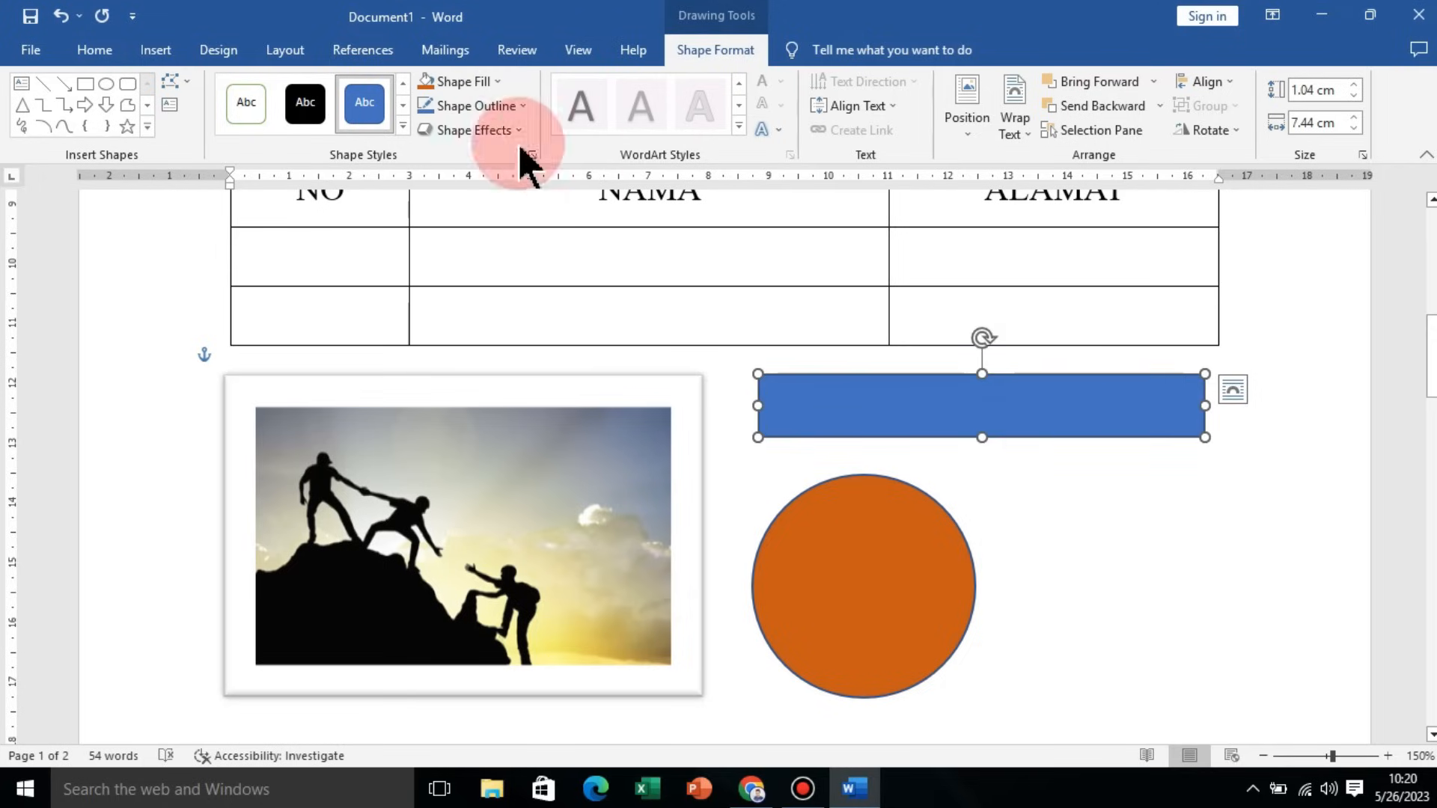
pyautogui.click(482, 80)
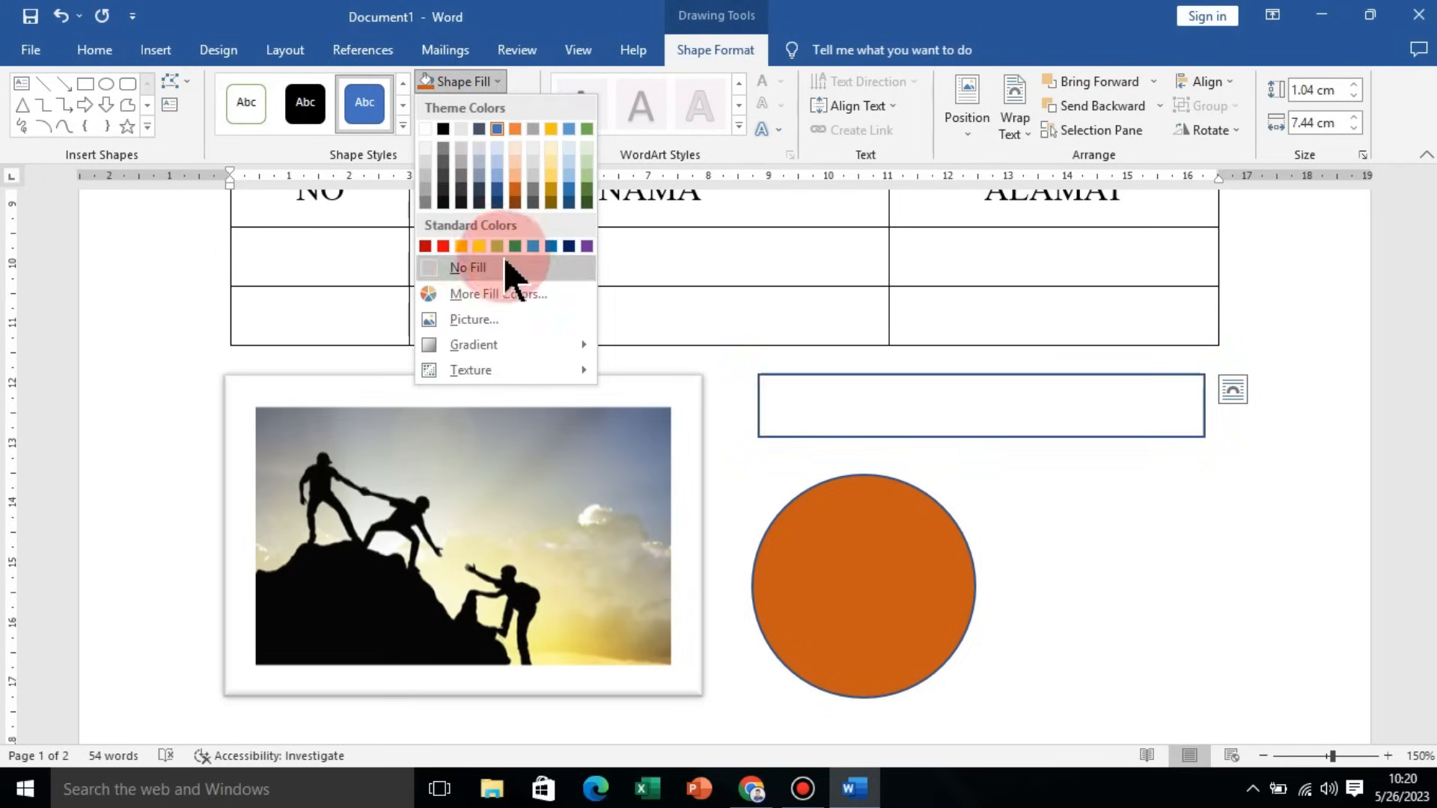
pyautogui.click(514, 247)
pyautogui.click(1014, 428)
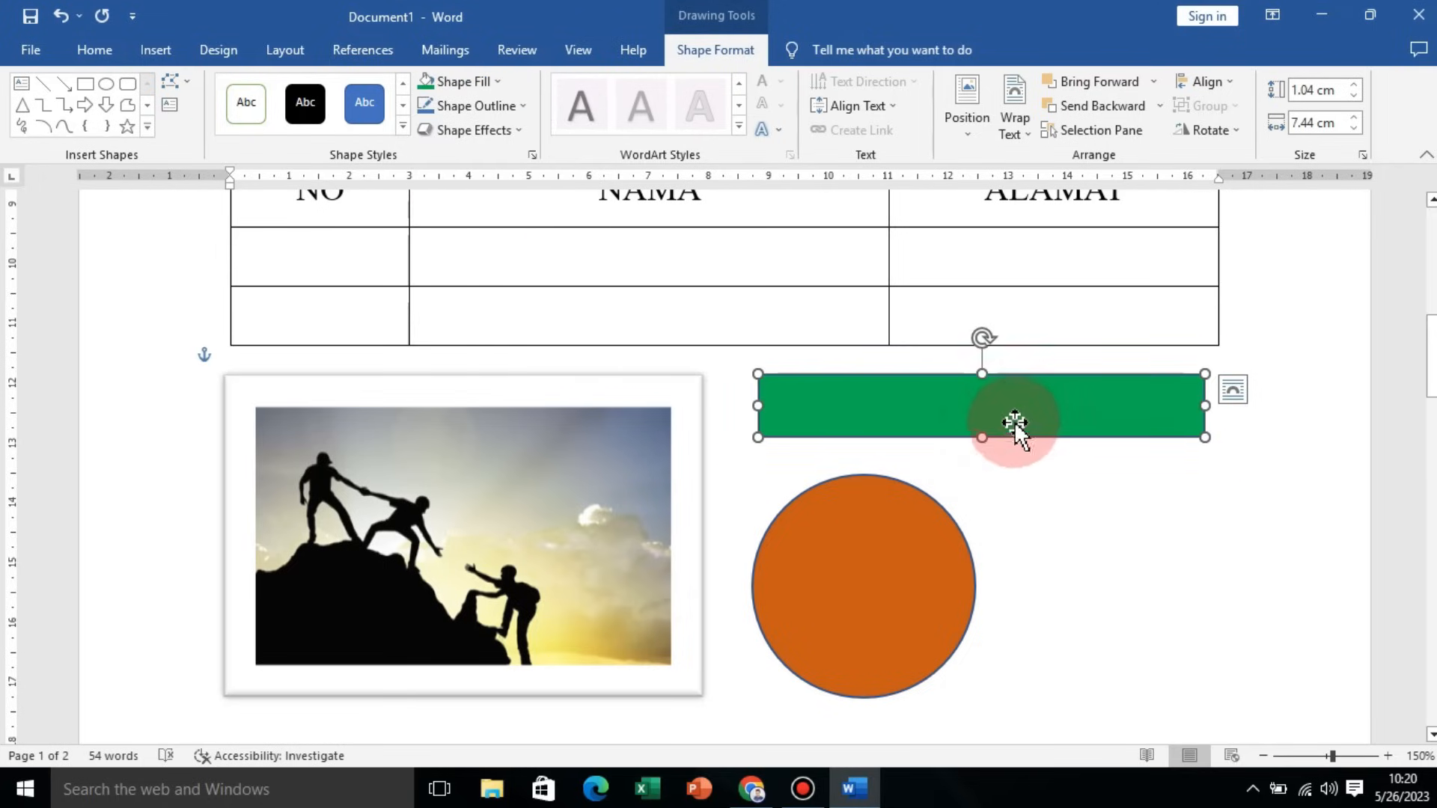
# Step: Nudge the circle slightly up and to the right beneath the rectangle
pyautogui.click(160, 52)
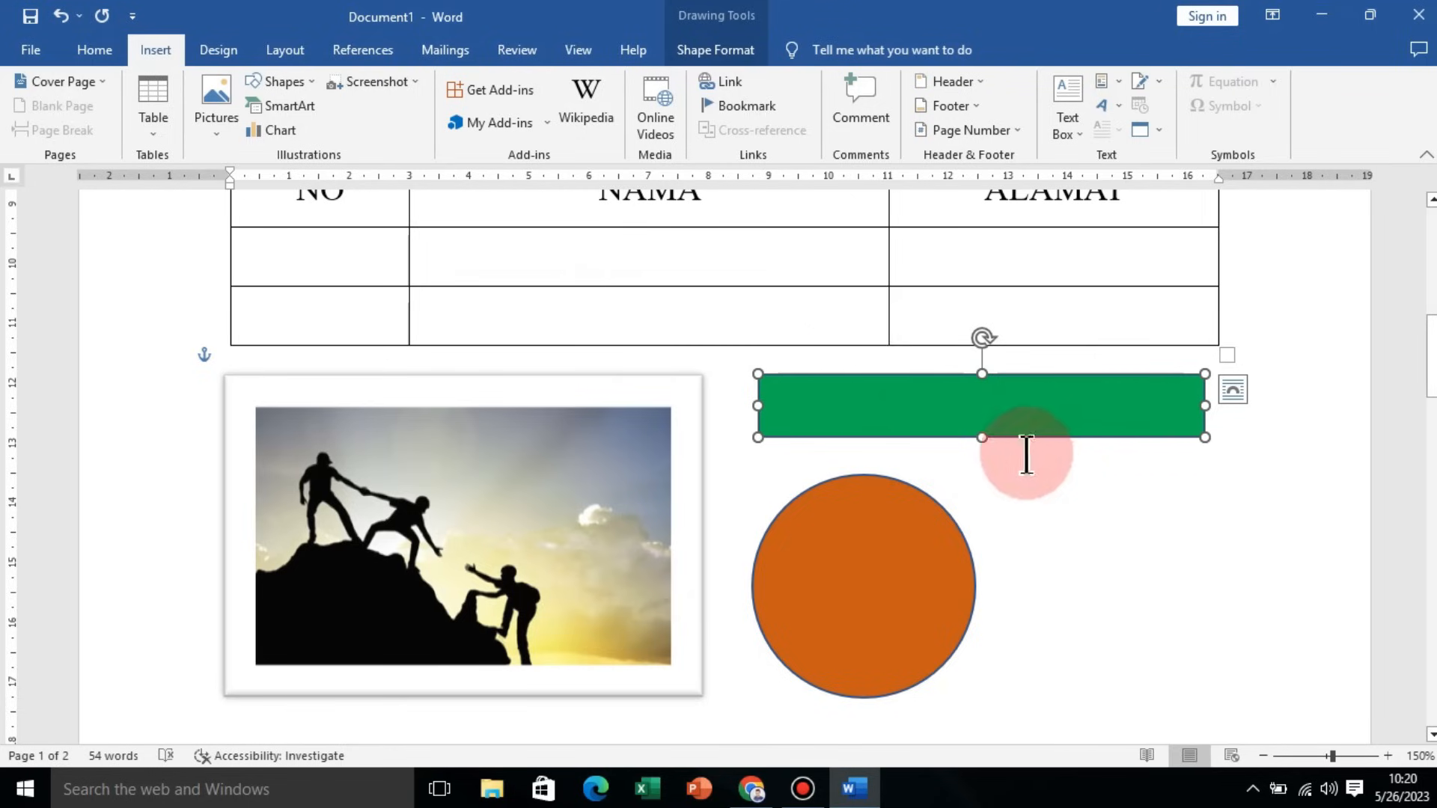
pyautogui.scroll(2, 1022, 524)
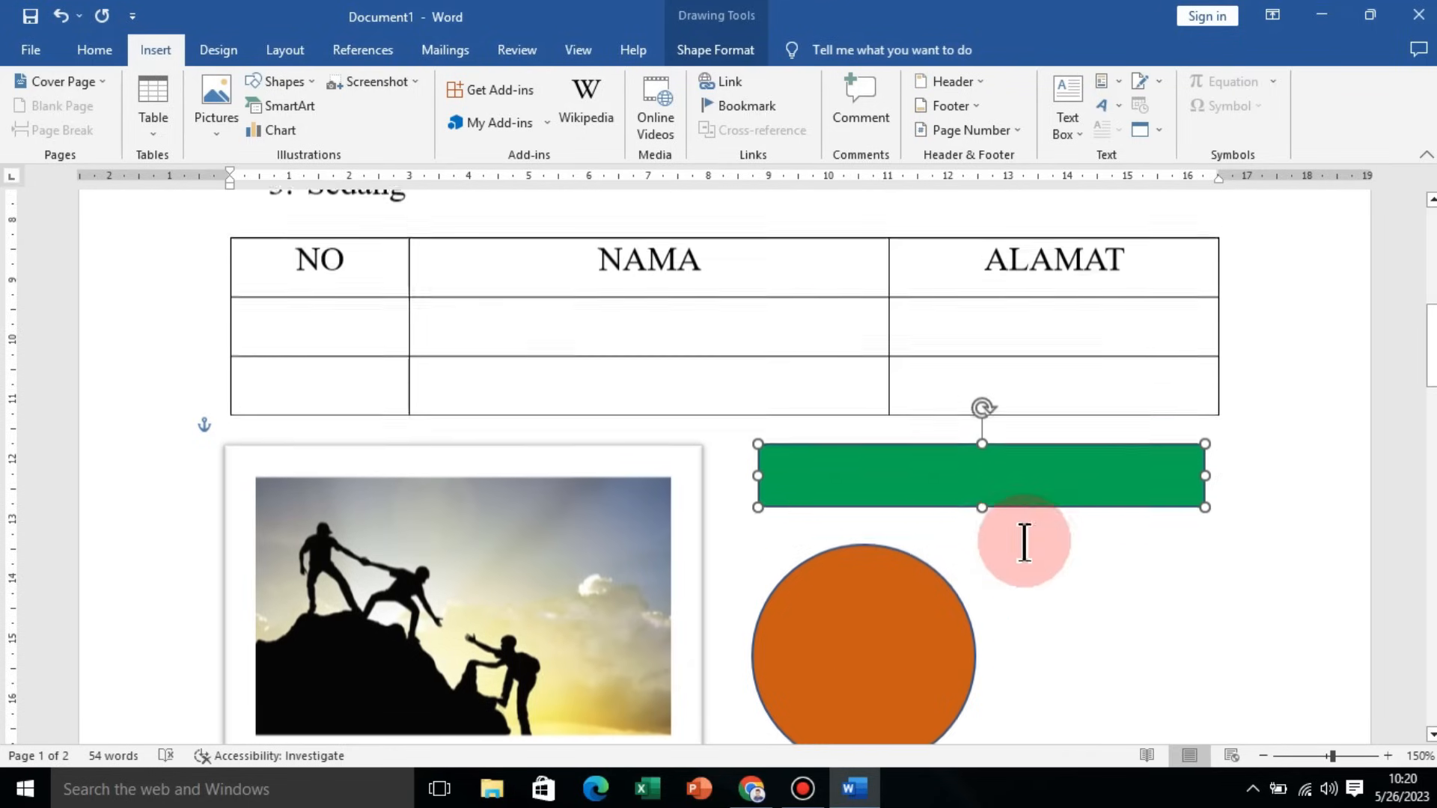
pyautogui.scroll(-2, 1026, 542)
pyautogui.click(908, 586)
pyautogui.moveTo(908, 585); pyautogui.dragTo(914, 579)
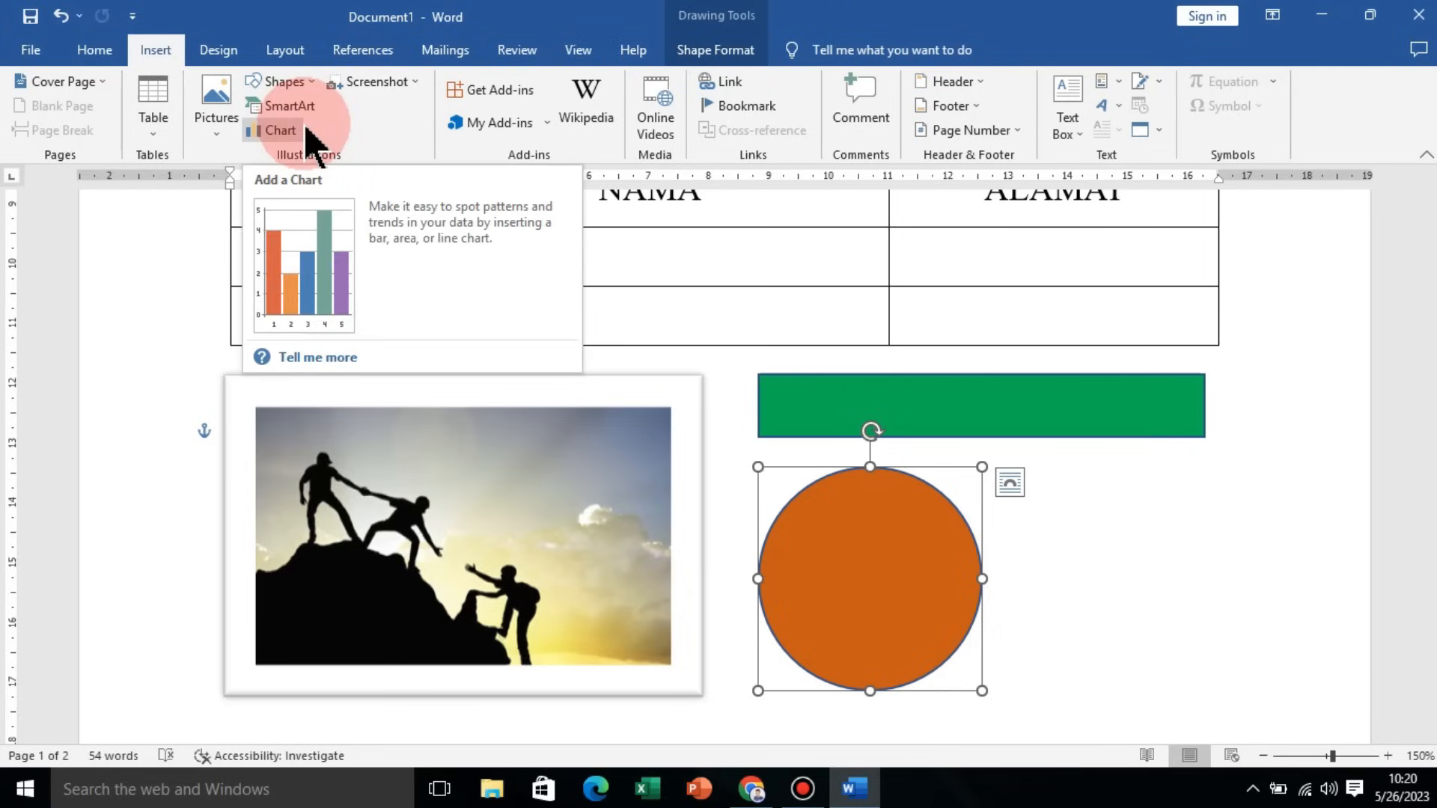
pyautogui.keyDown('ctrl'); pyautogui.scroll(-1, 1092, 516); pyautogui.keyUp('ctrl')
pyautogui.click(1104, 526)
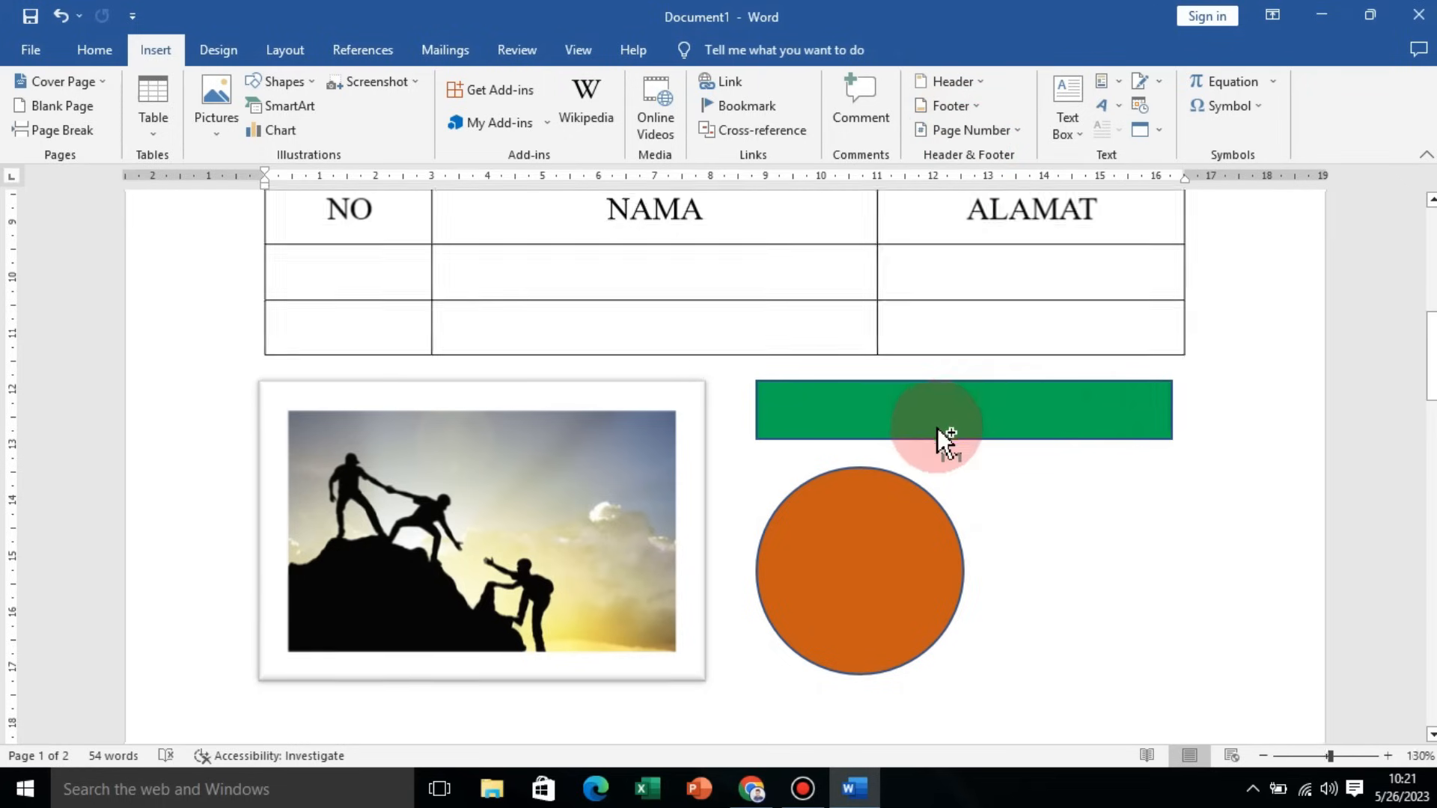
pyautogui.keyDown('ctrl'); pyautogui.scroll(-8, 937, 430); pyautogui.keyUp('ctrl')
pyautogui.keyDown('ctrl'); pyautogui.scroll(3, 936, 437); pyautogui.keyUp('ctrl')
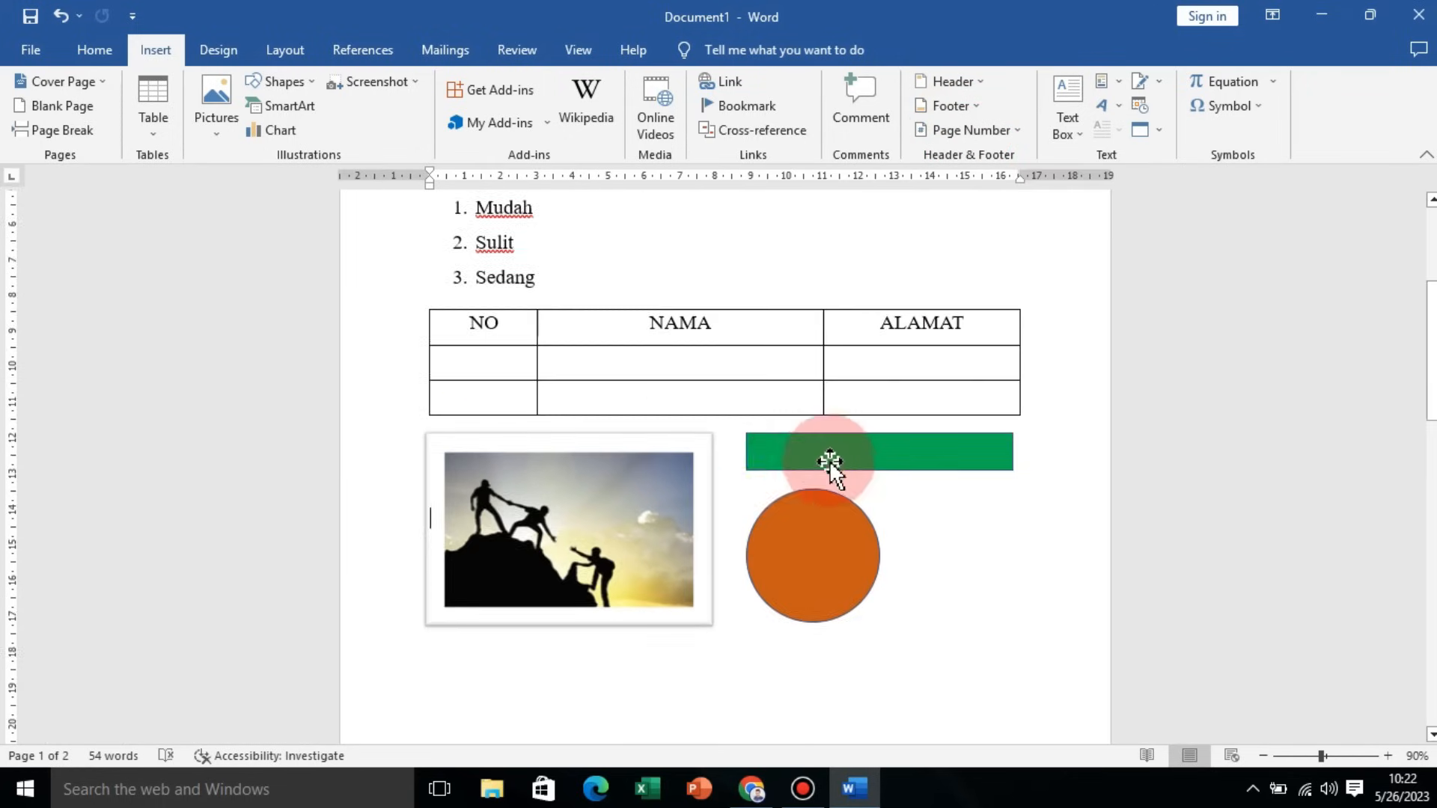
pyautogui.scroll(2, 946, 369)
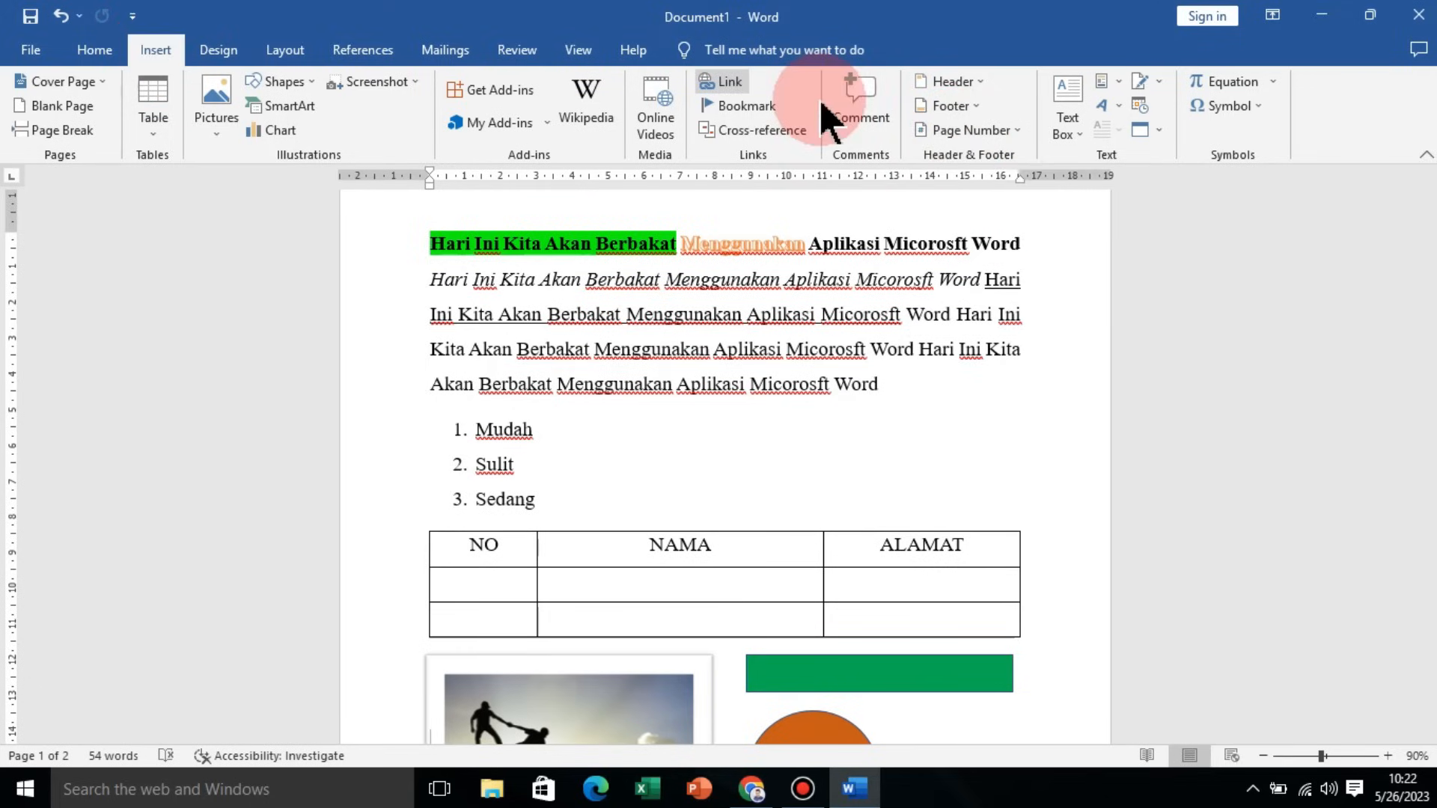
# Step: Insert a page number at the bottom of the page using the Accent Bar 4 style, then leave the footer
pyautogui.click(963, 131)
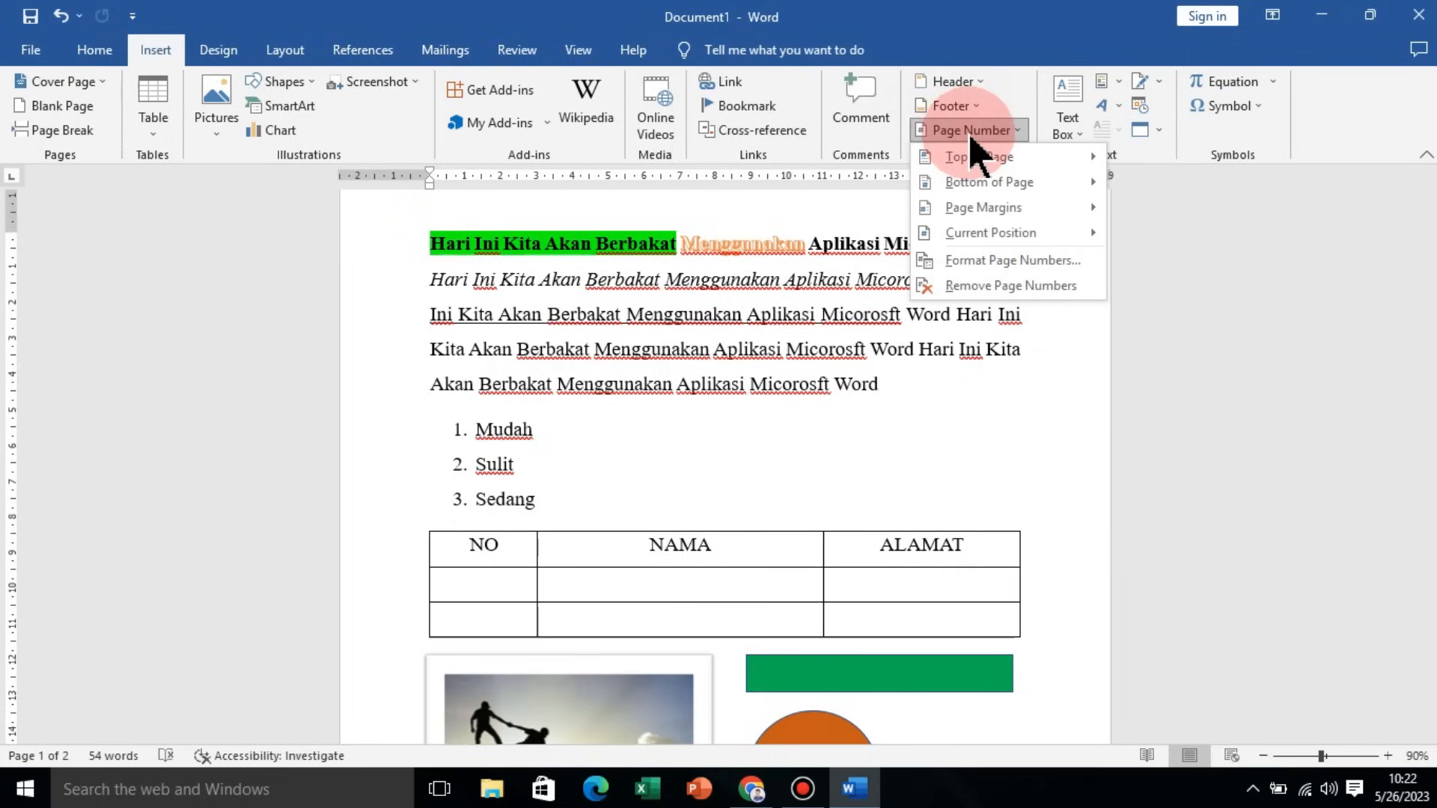
pyautogui.moveTo(996, 160)
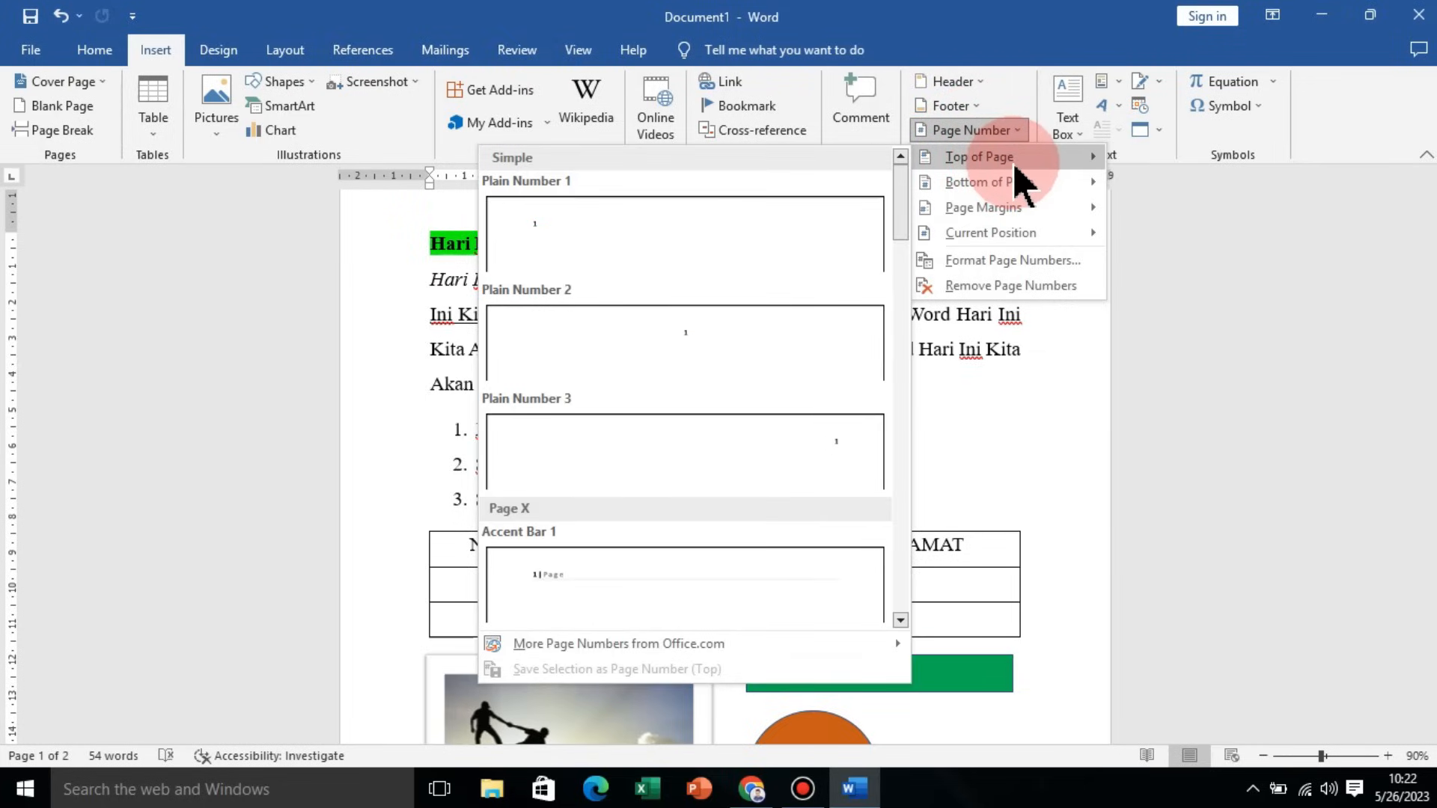
pyautogui.moveTo(1033, 182)
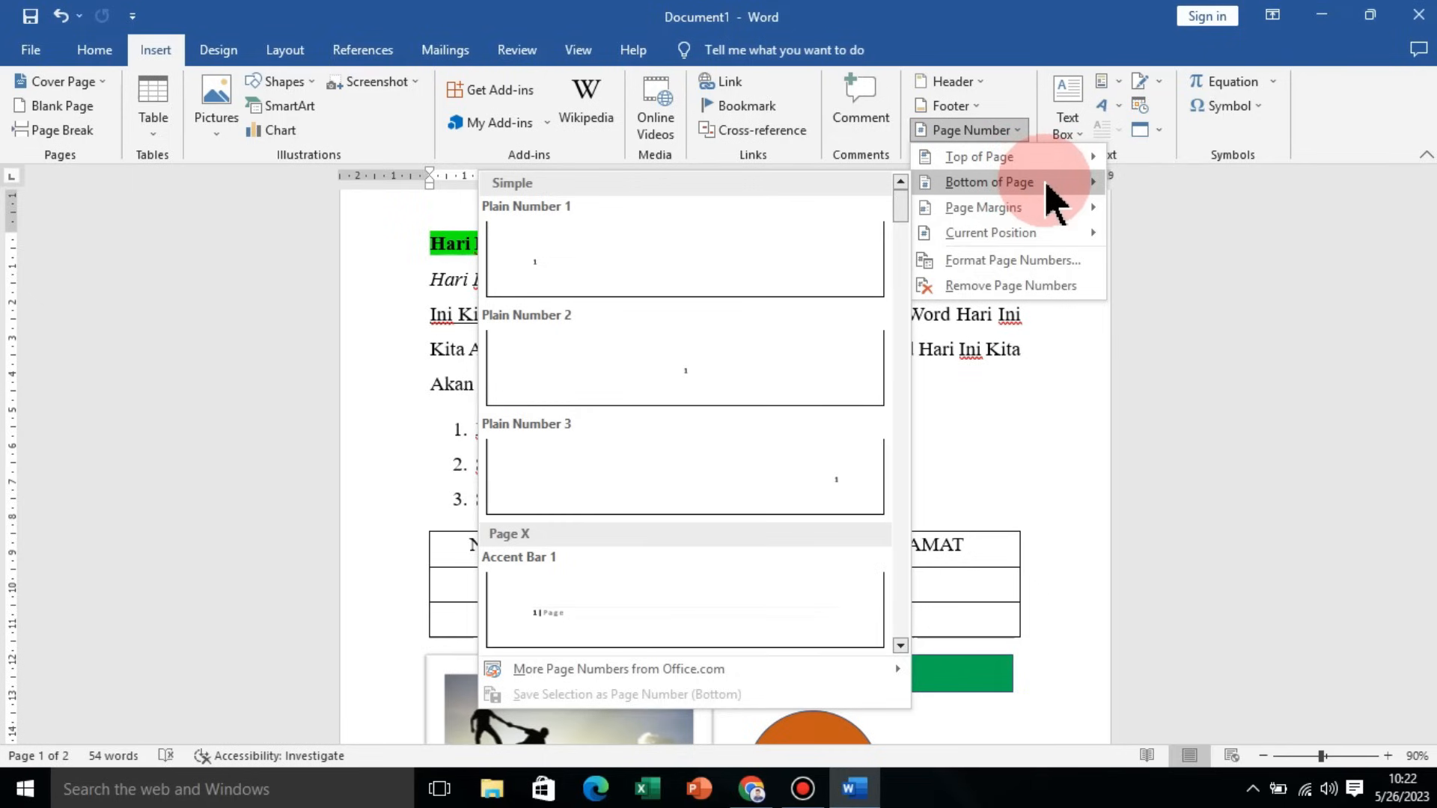
pyautogui.scroll(-3, 832, 359)
pyautogui.scroll(3, 883, 329)
pyautogui.scroll(-3, 818, 411)
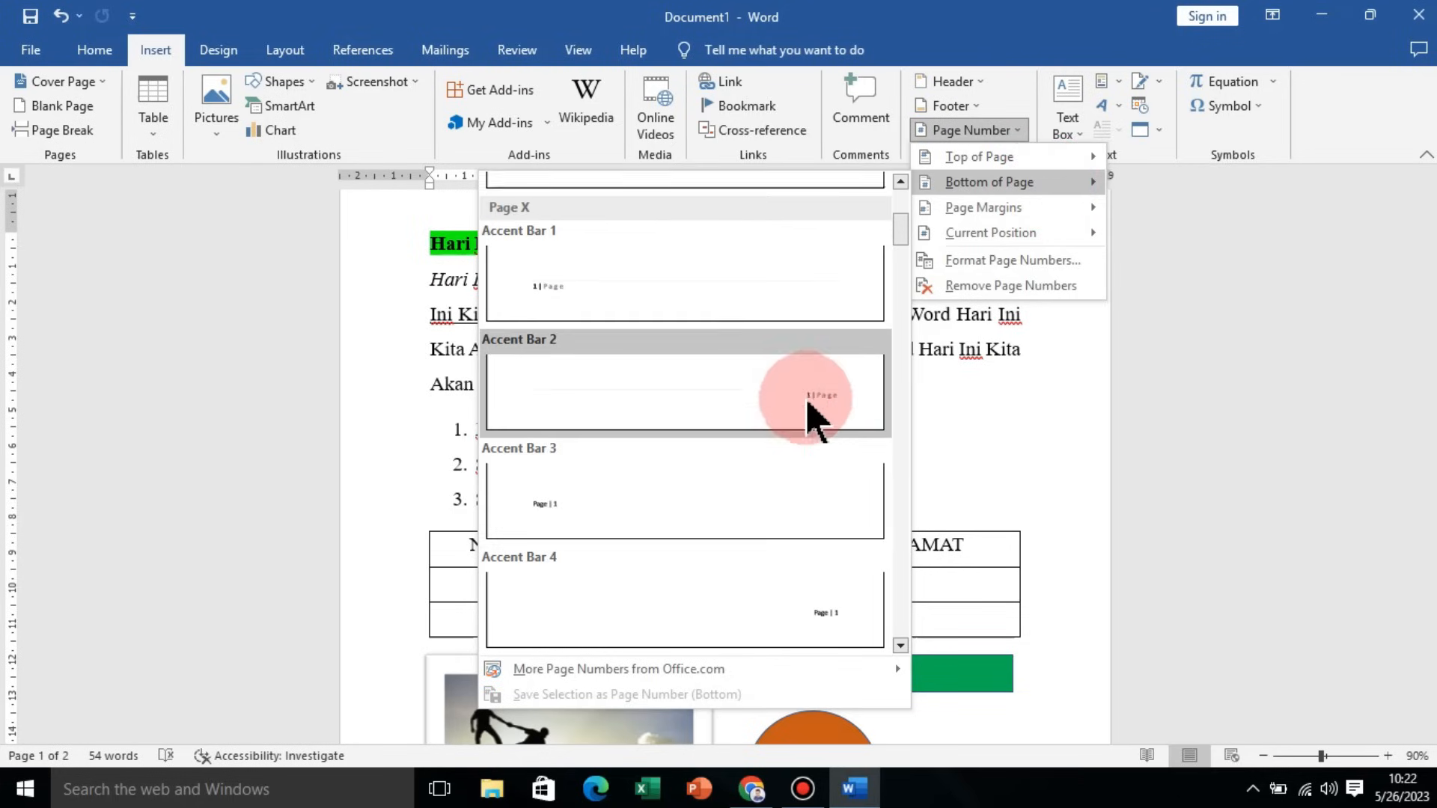
pyautogui.click(836, 638)
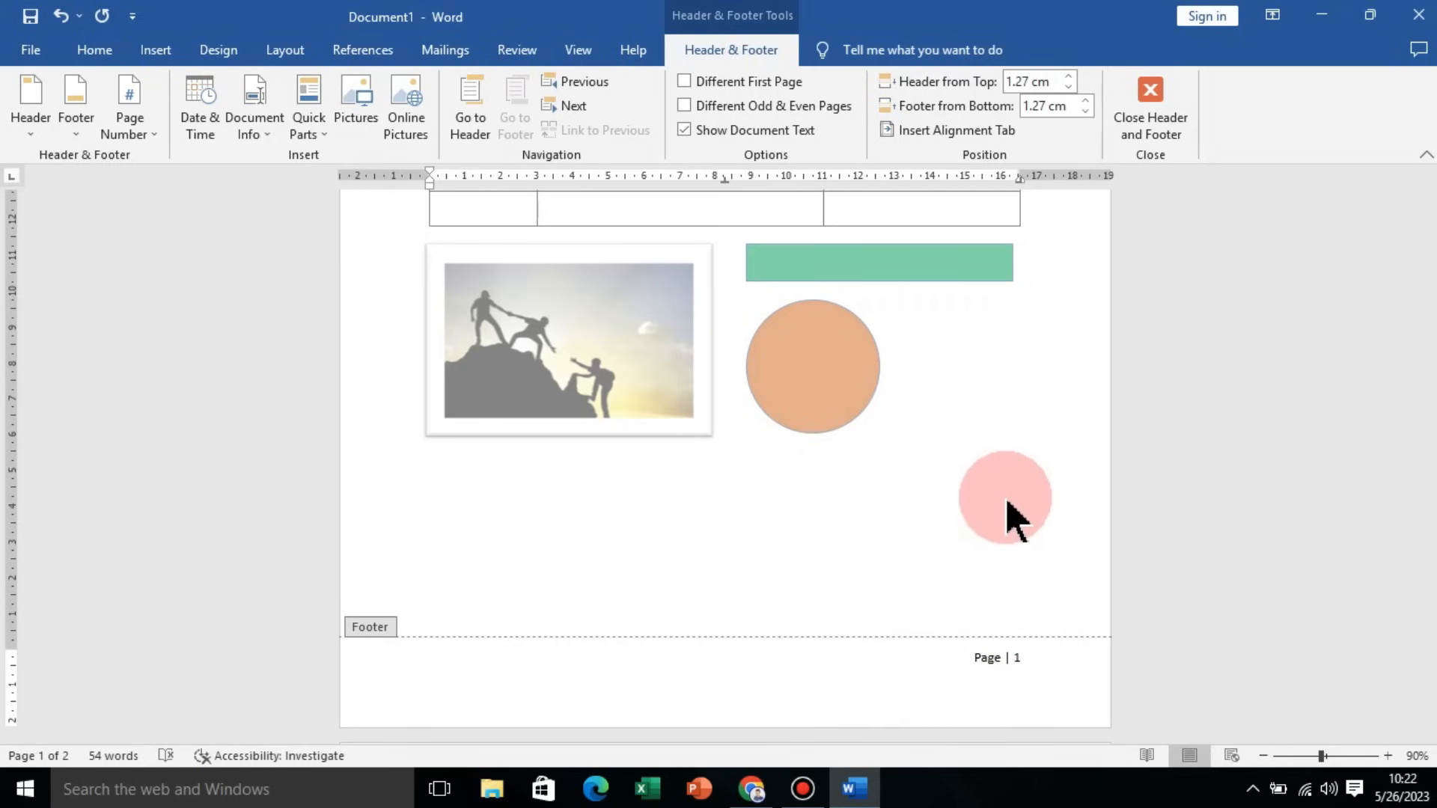
pyautogui.doubleClick(1058, 584)
pyautogui.scroll(-10, 1048, 579)
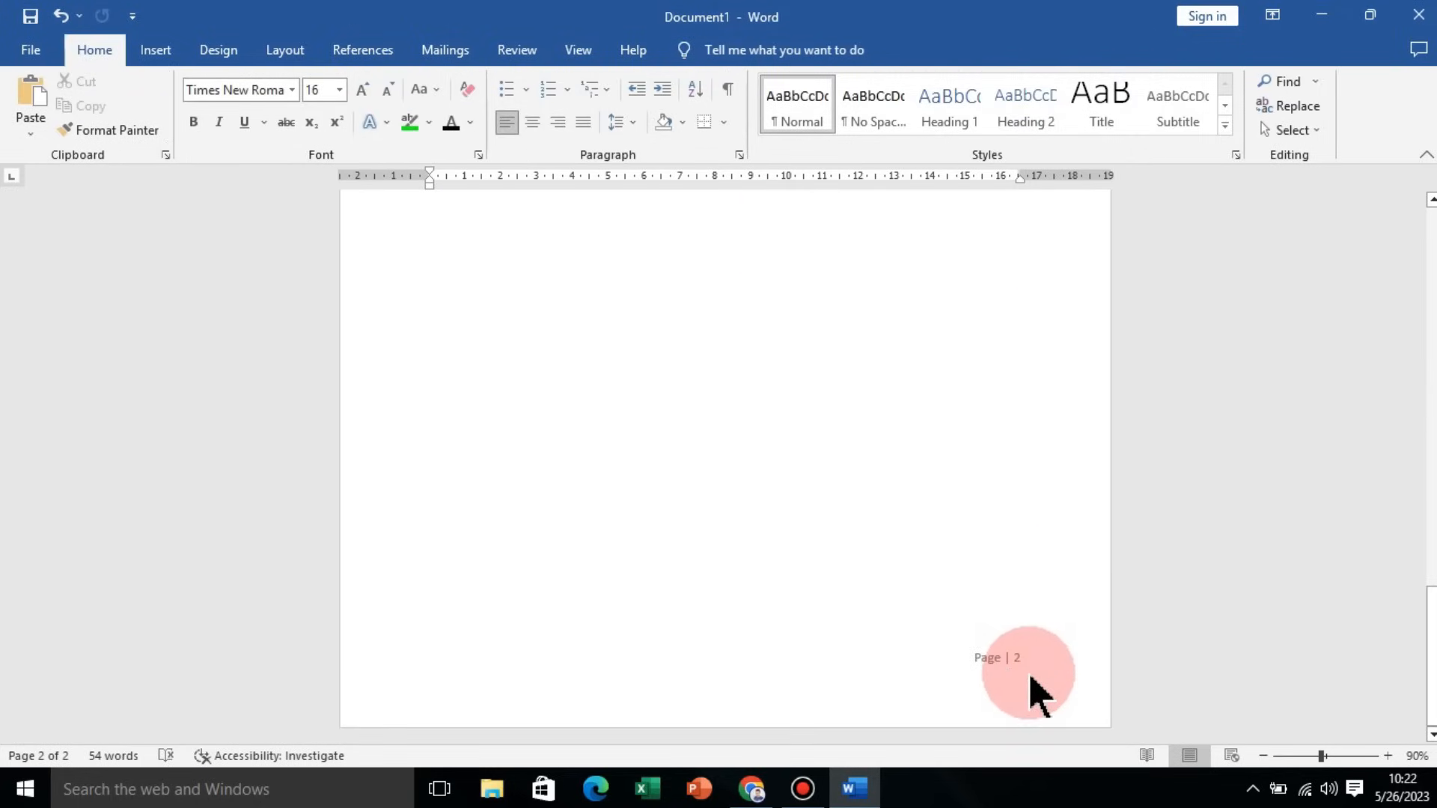
pyautogui.scroll(12, 1012, 657)
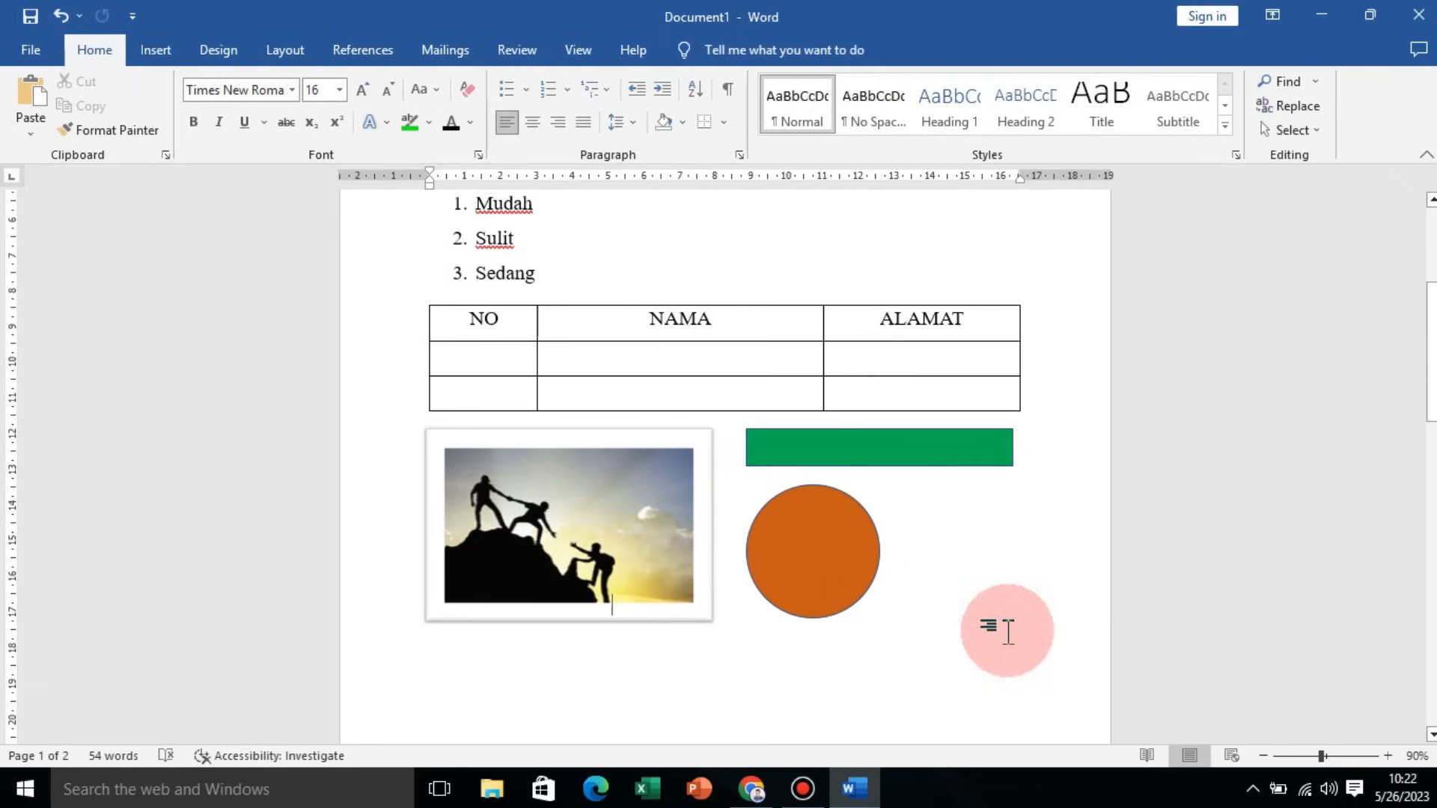
# Step: Insert the checked box symbol (Wingdings 2, character 82) on the line below the picture
pyautogui.click(154, 49)
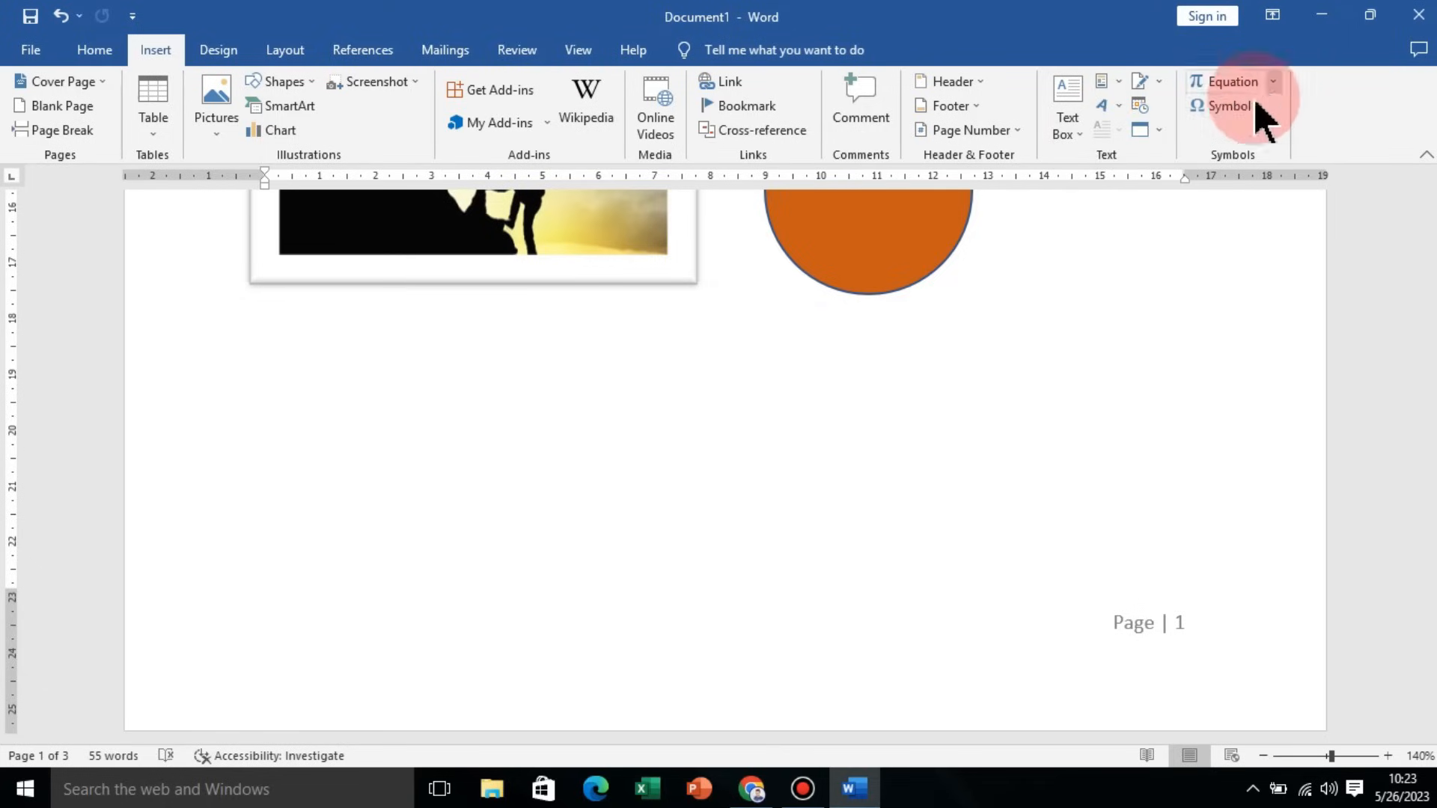
pyautogui.click(1238, 109)
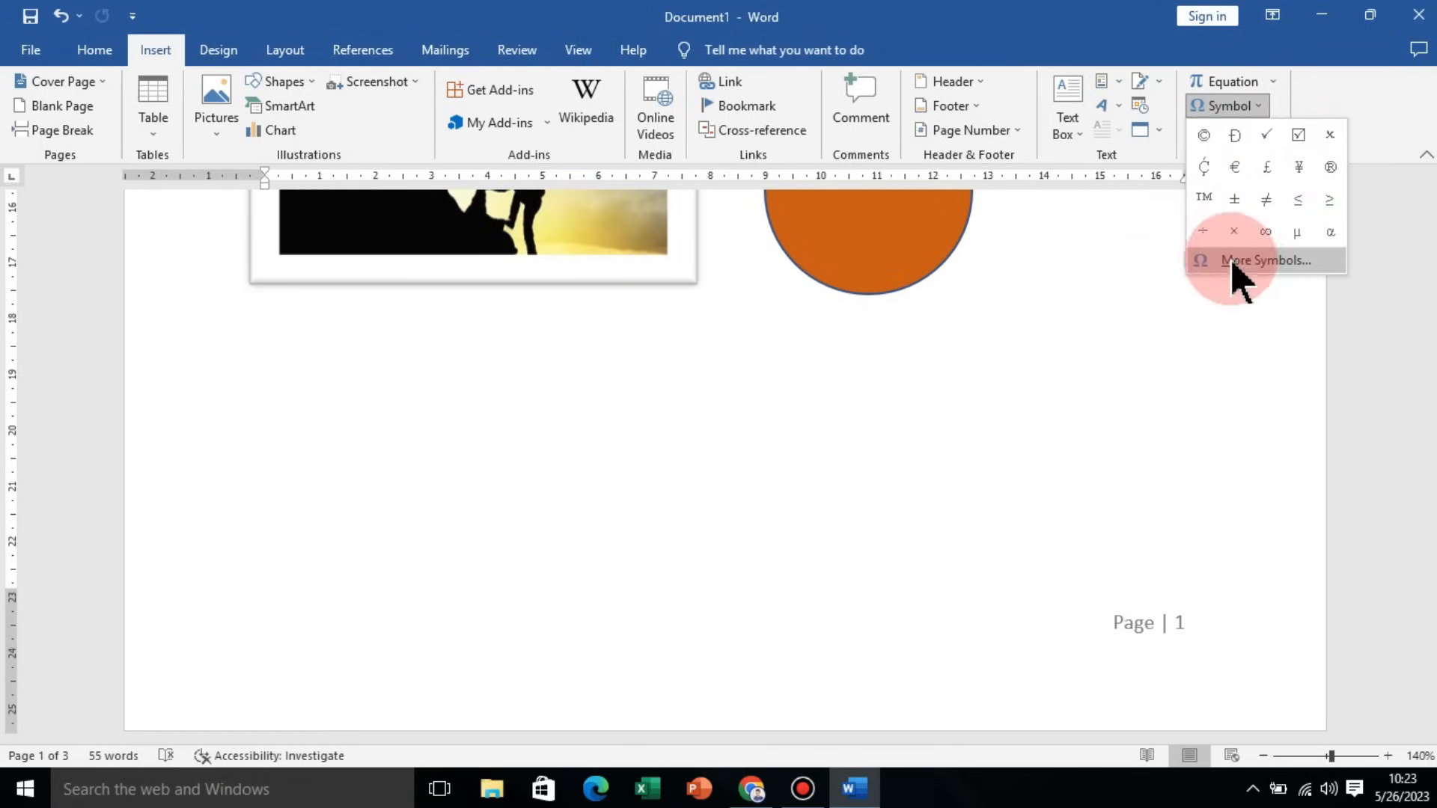
pyautogui.click(651, 347)
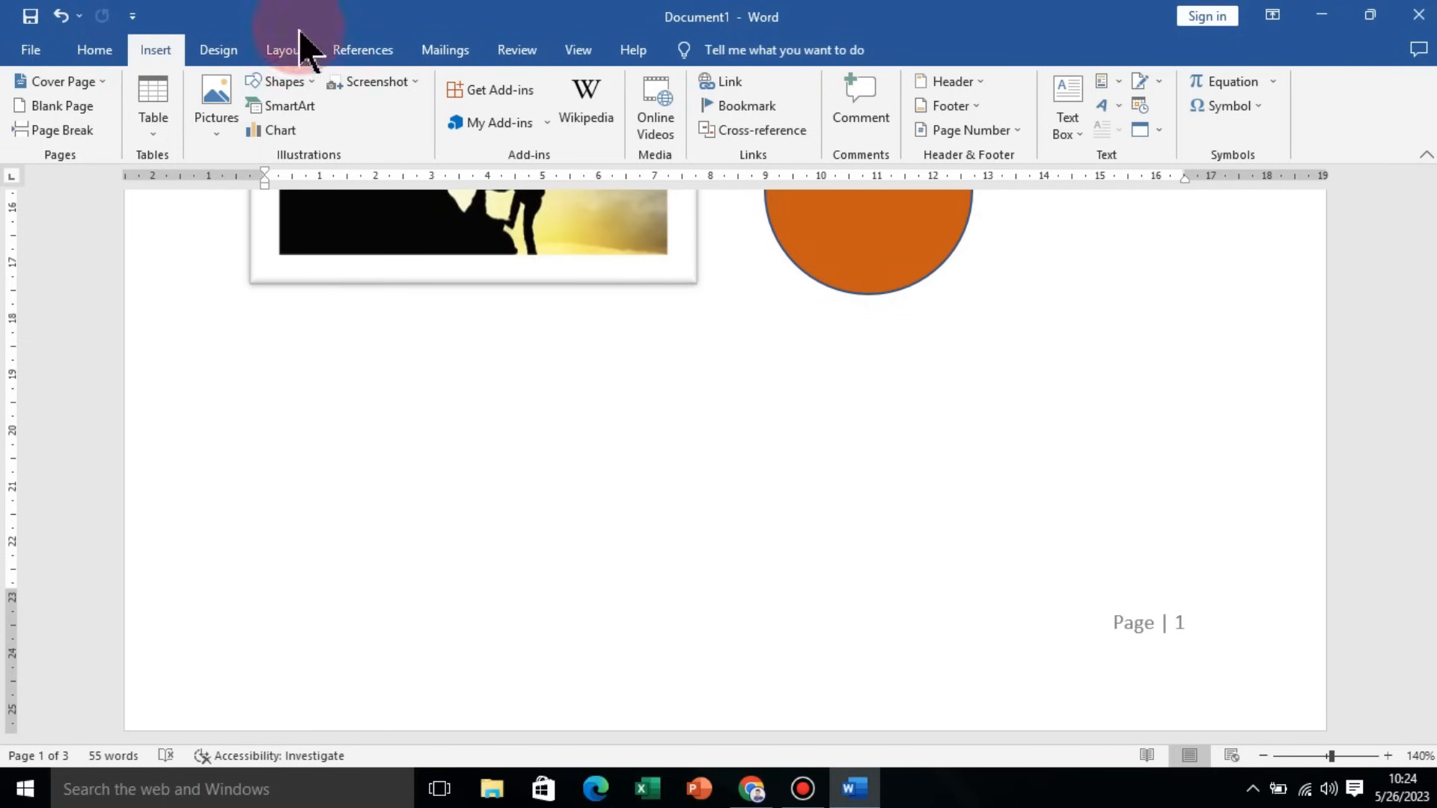
pyautogui.click(1246, 106)
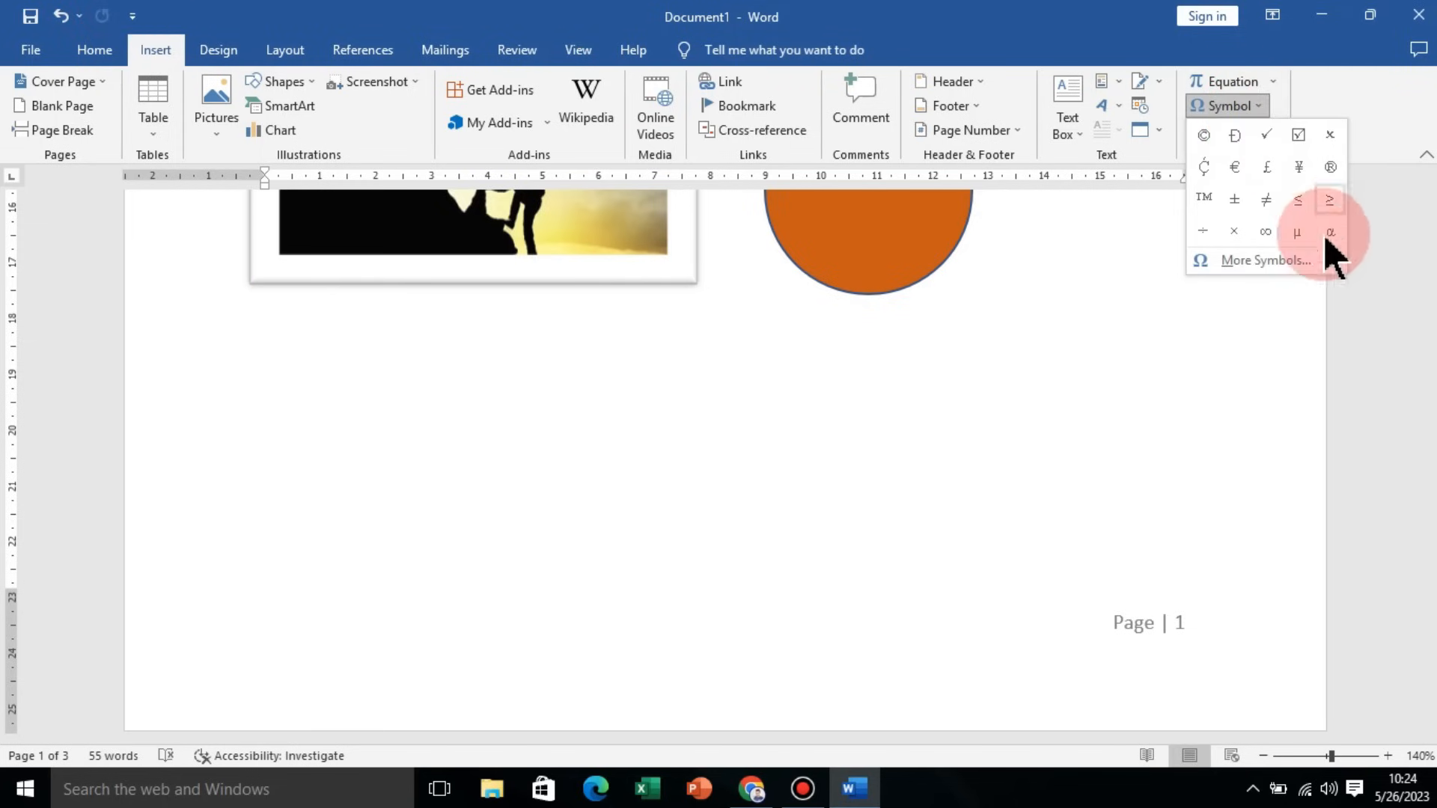
pyautogui.click(1309, 259)
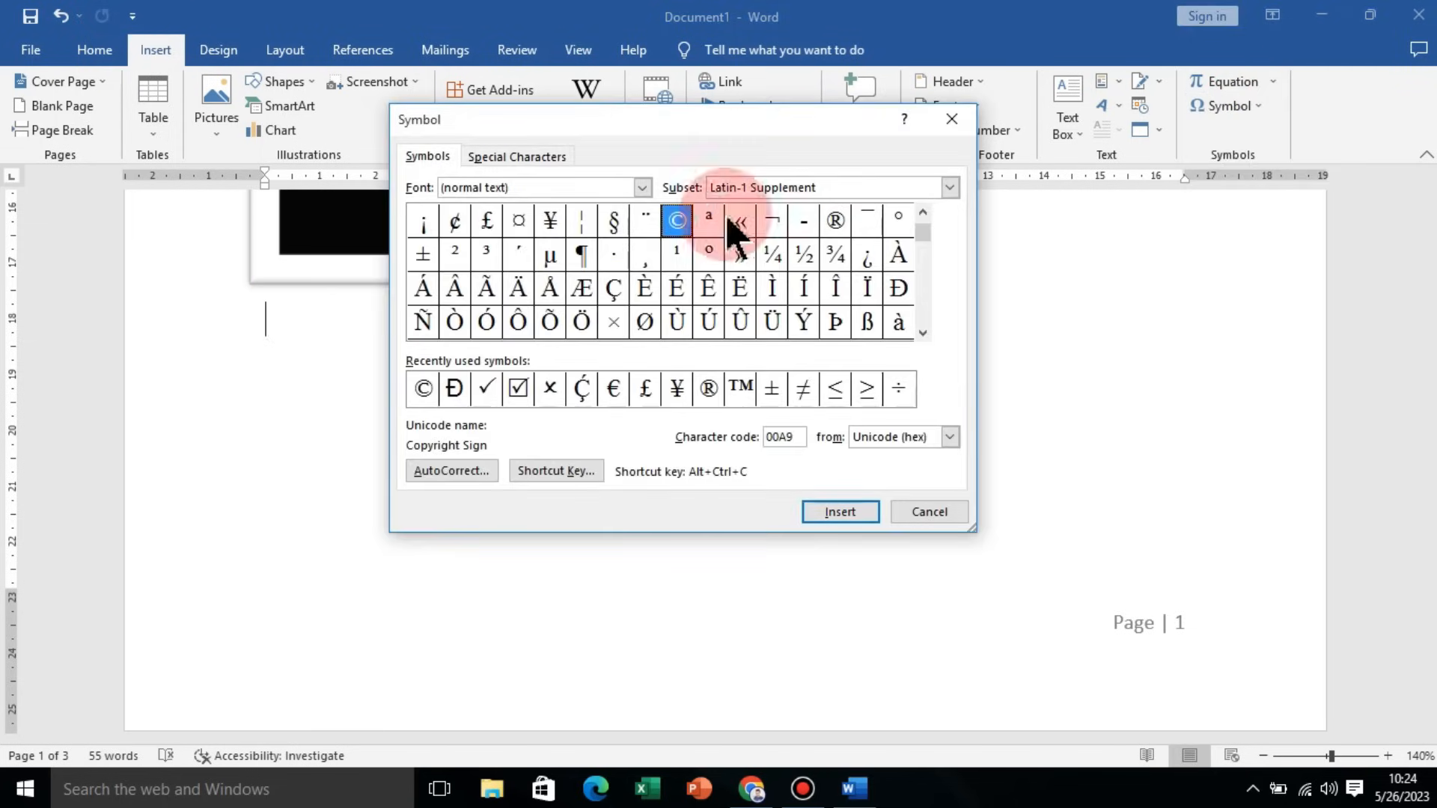
pyautogui.click(642, 187)
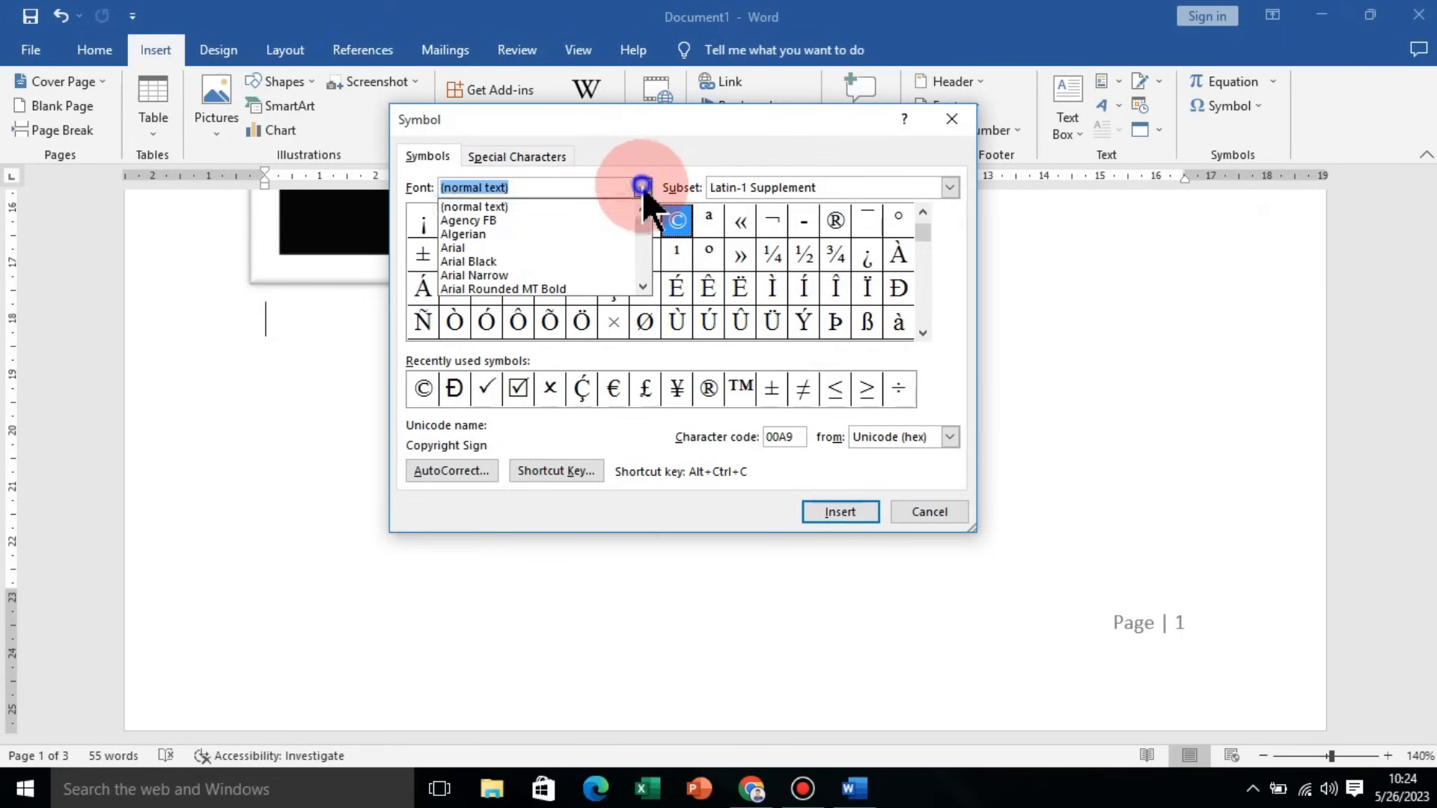
pyautogui.scroll(-10, 644, 224)
pyautogui.click(936, 251)
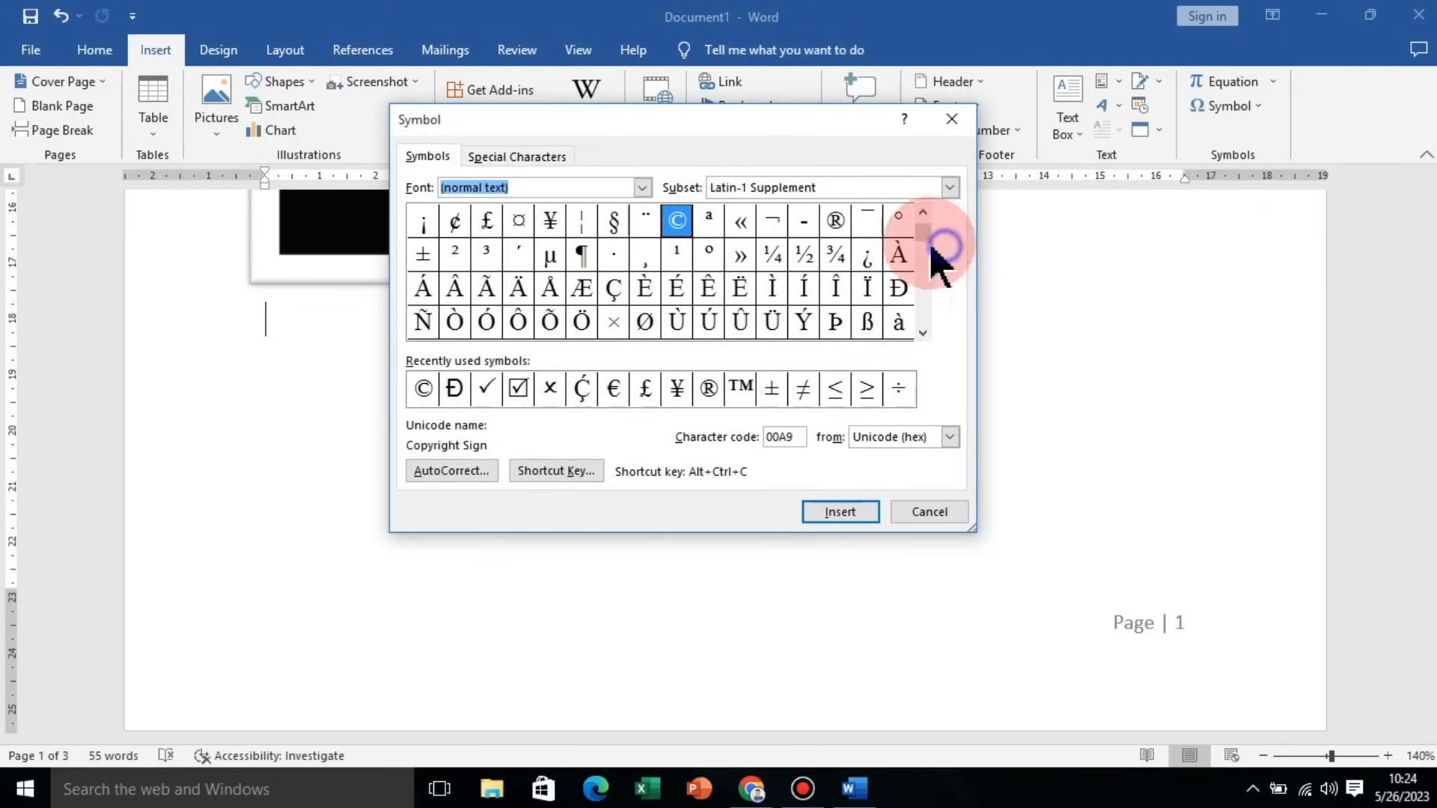
pyautogui.moveTo(925, 241)
pyautogui.mouseDown()
pyautogui.moveTo(924, 293)
pyautogui.moveTo(930, 235)
pyautogui.mouseUp()
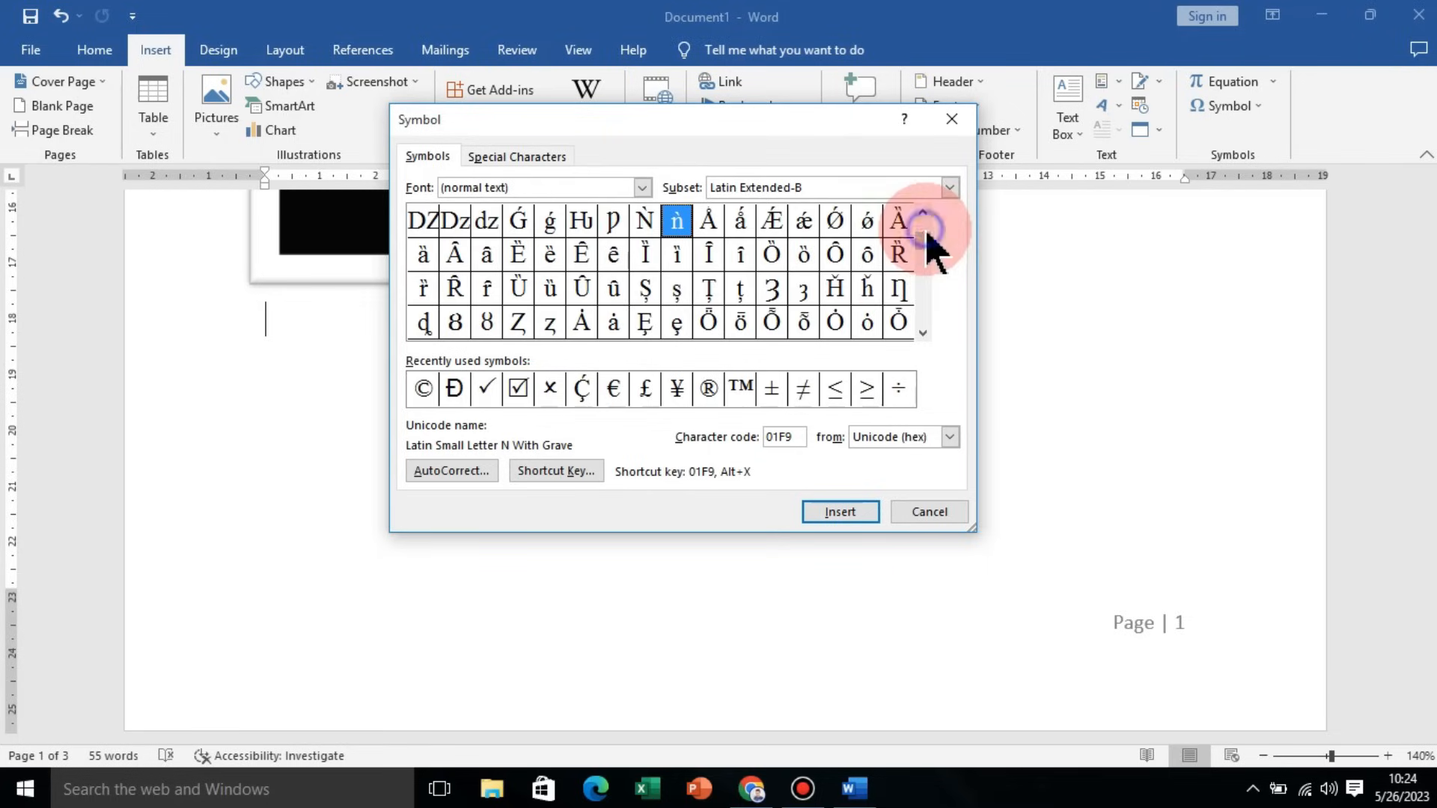
pyautogui.click(518, 389)
pyautogui.click(839, 512)
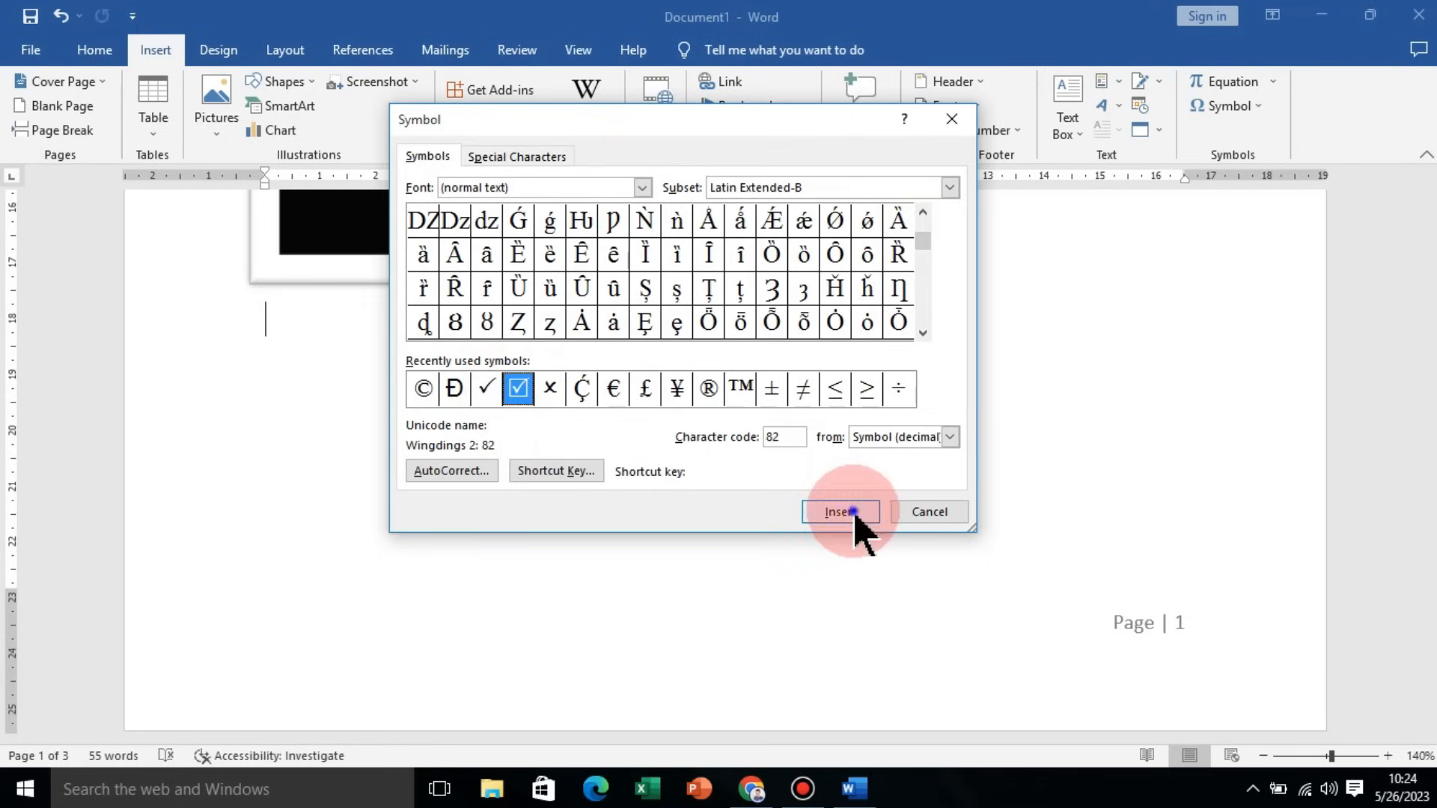
pyautogui.click(304, 331)
pyautogui.click(929, 512)
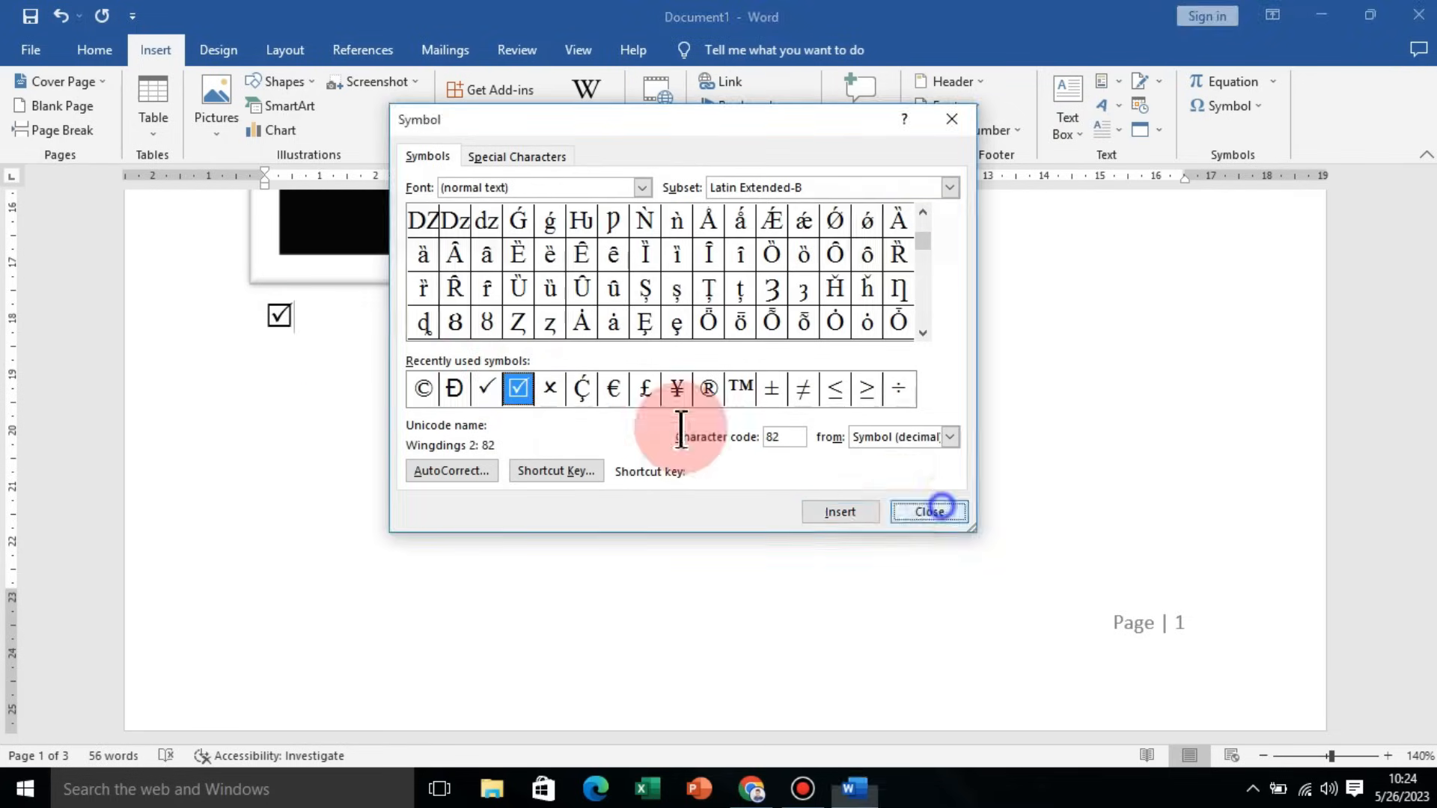
# Step: Enlarge the checked box symbol to 28 pt
pyautogui.click(240, 327)
pyautogui.click(94, 50)
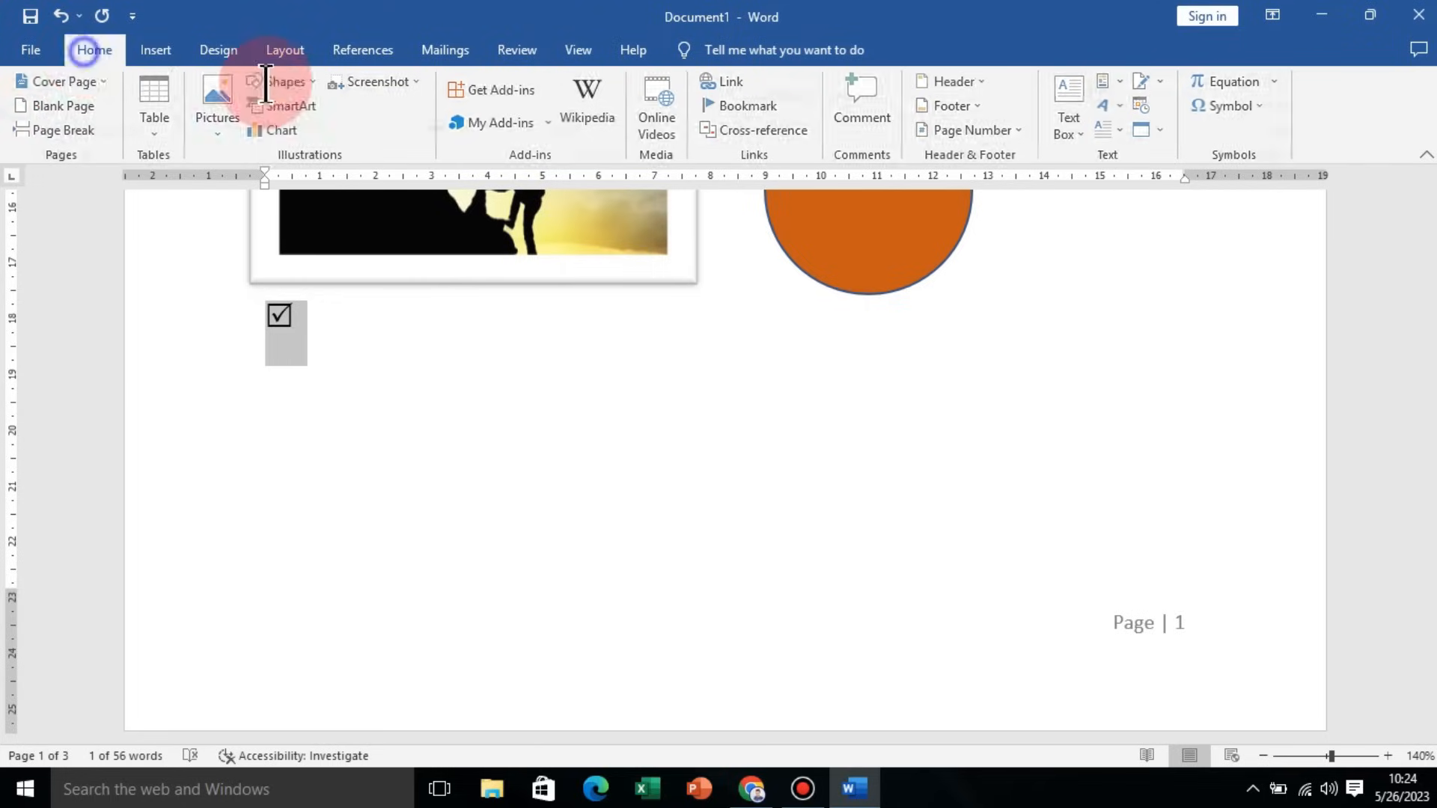
pyautogui.click(358, 91)
pyautogui.click(358, 92)
pyautogui.click(357, 91)
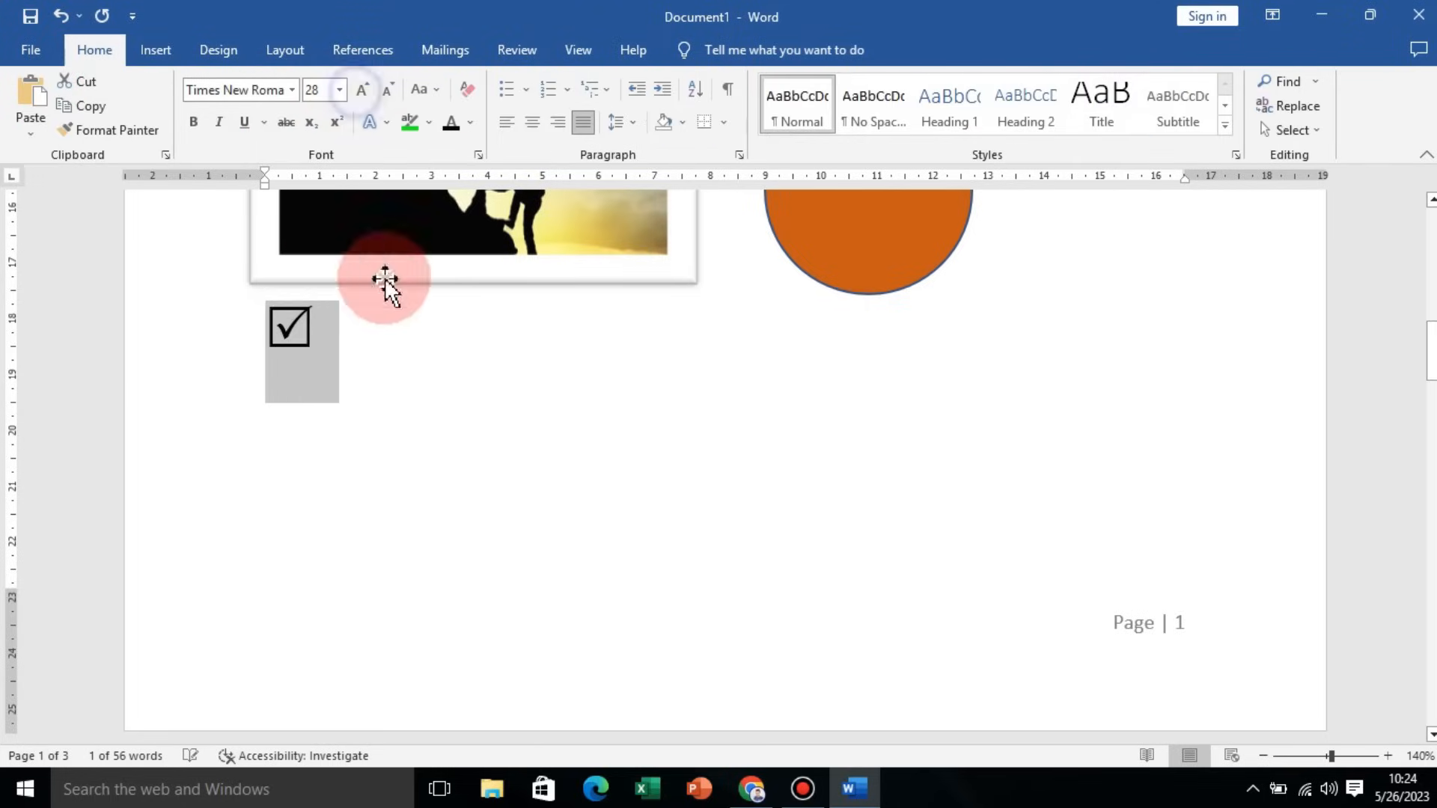
pyautogui.click(404, 310)
# Step: Apply the CONFIDENTIAL 1 watermark to the document
pyautogui.click(177, 56)
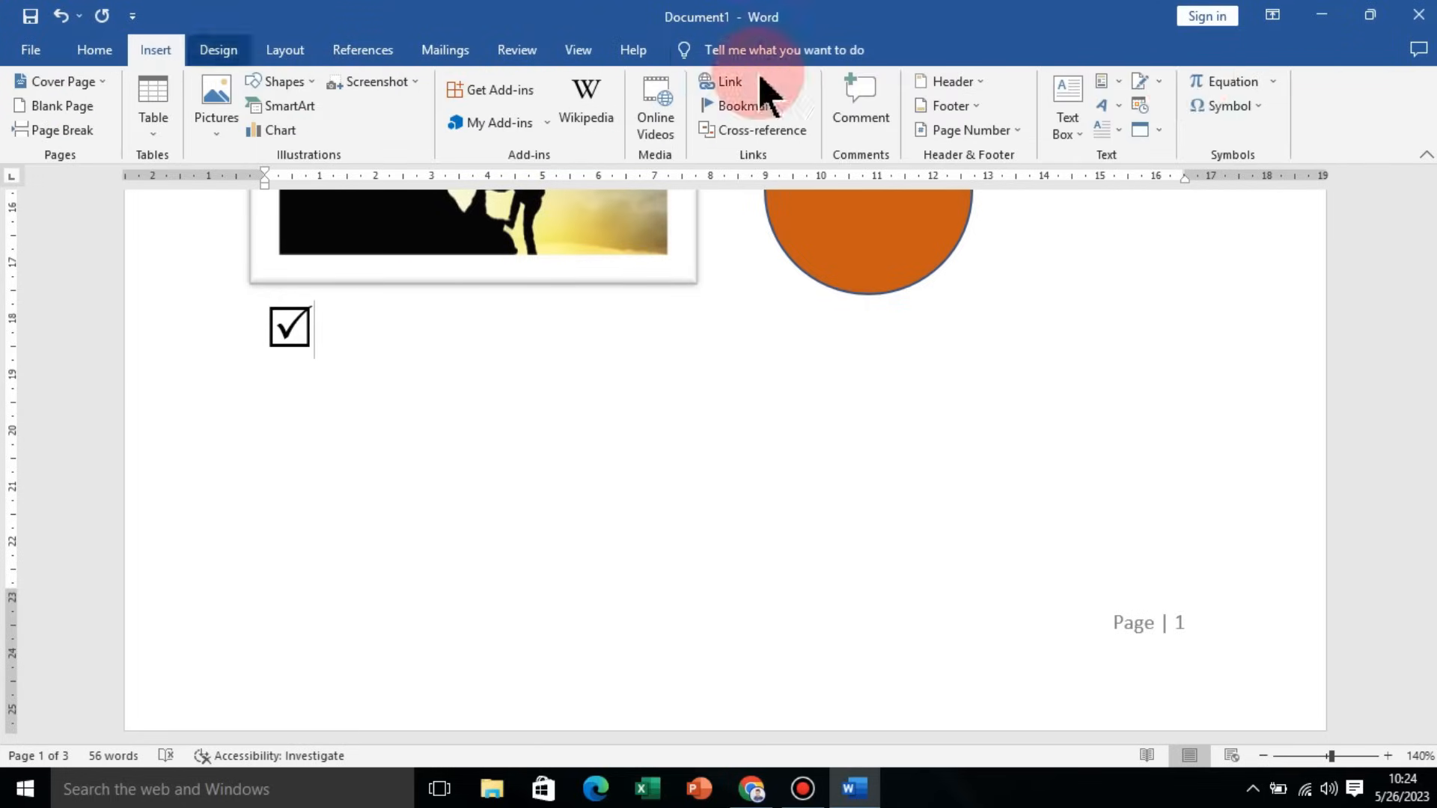
pyautogui.scroll(1, 475, 424)
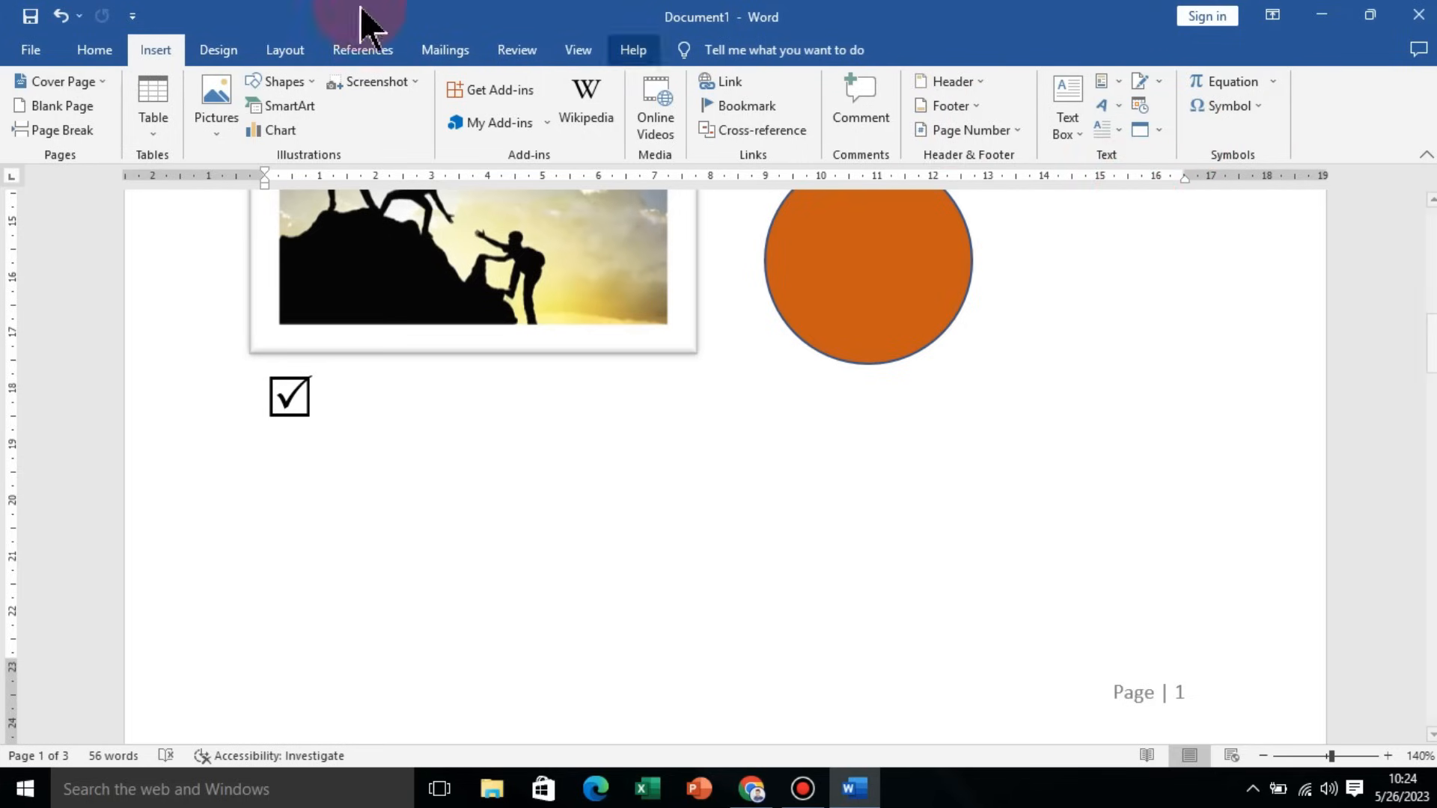
pyautogui.click(219, 50)
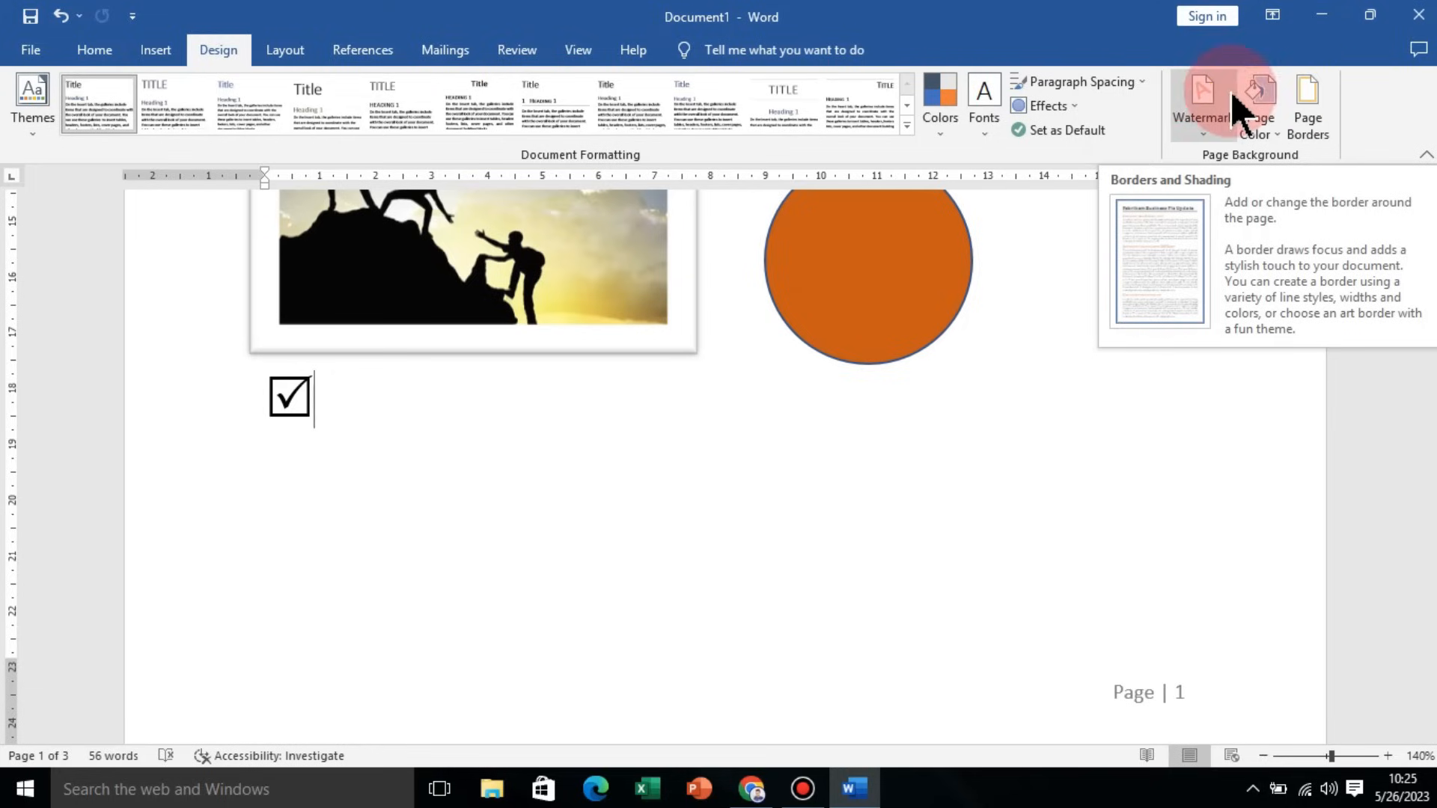
pyautogui.click(1219, 128)
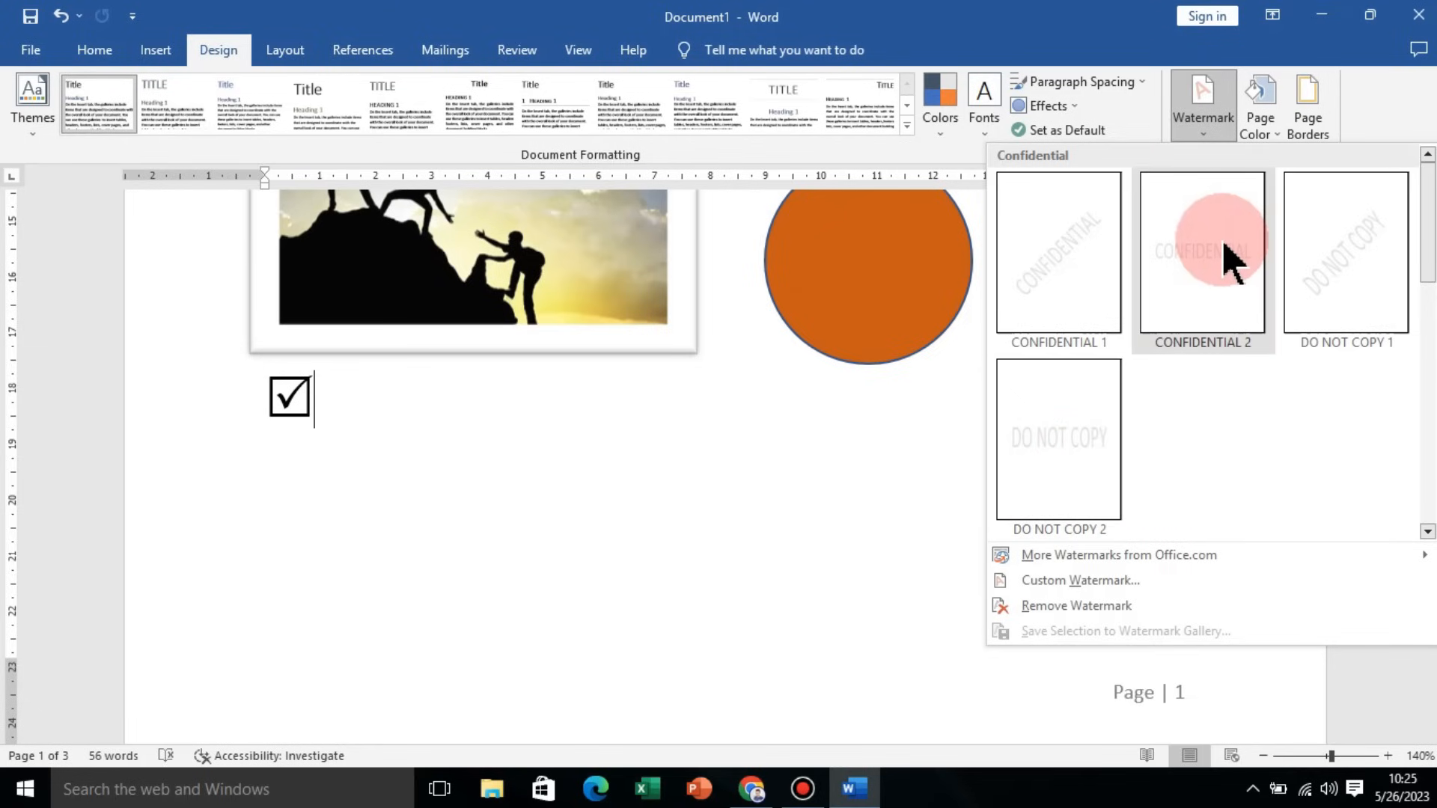
pyautogui.click(1077, 253)
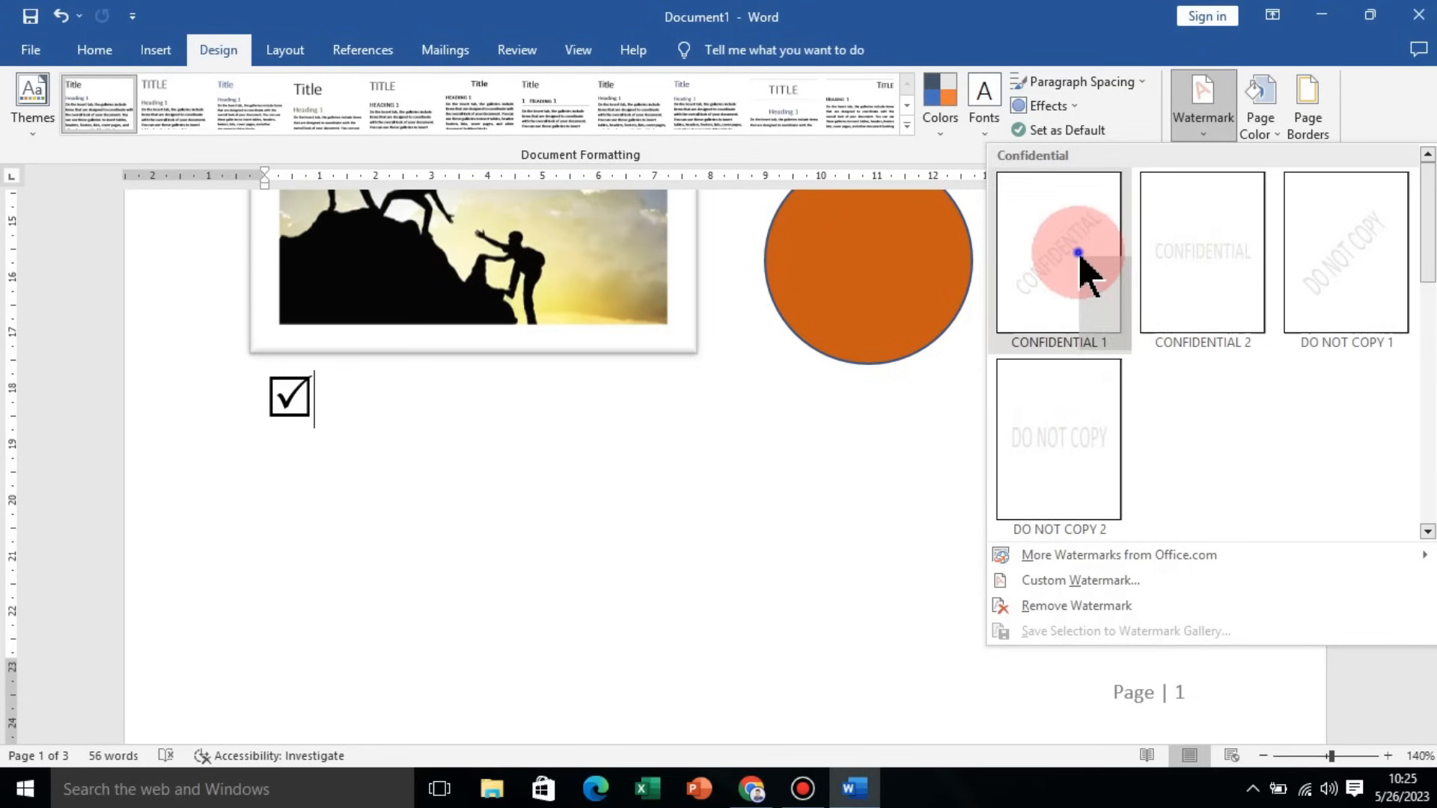
# Step: Replace the watermark with a custom diagonal text watermark reading GOLIKETRIK
pyautogui.scroll(10, 872, 408)
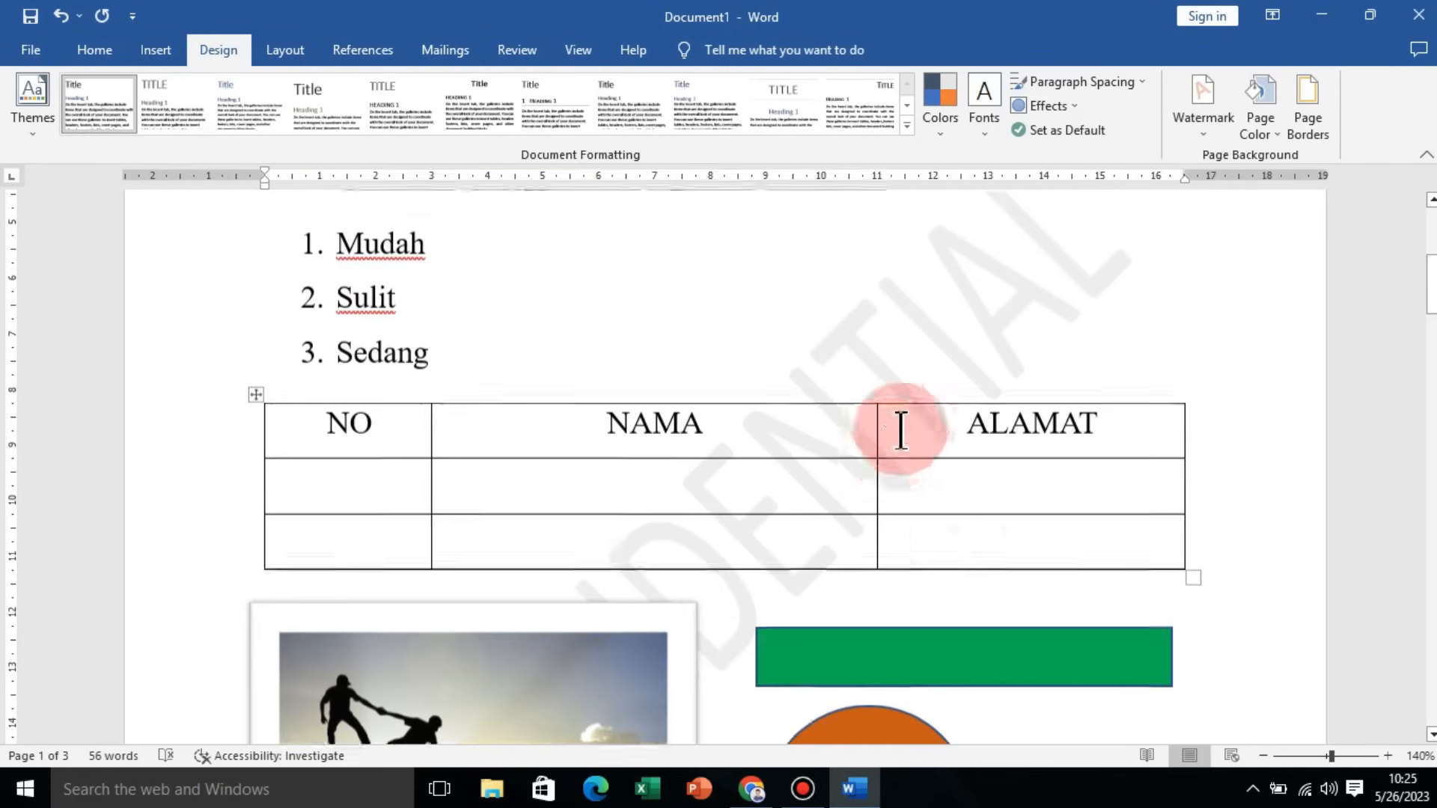
pyautogui.scroll(-4, 1007, 372)
pyautogui.scroll(-3, 898, 426)
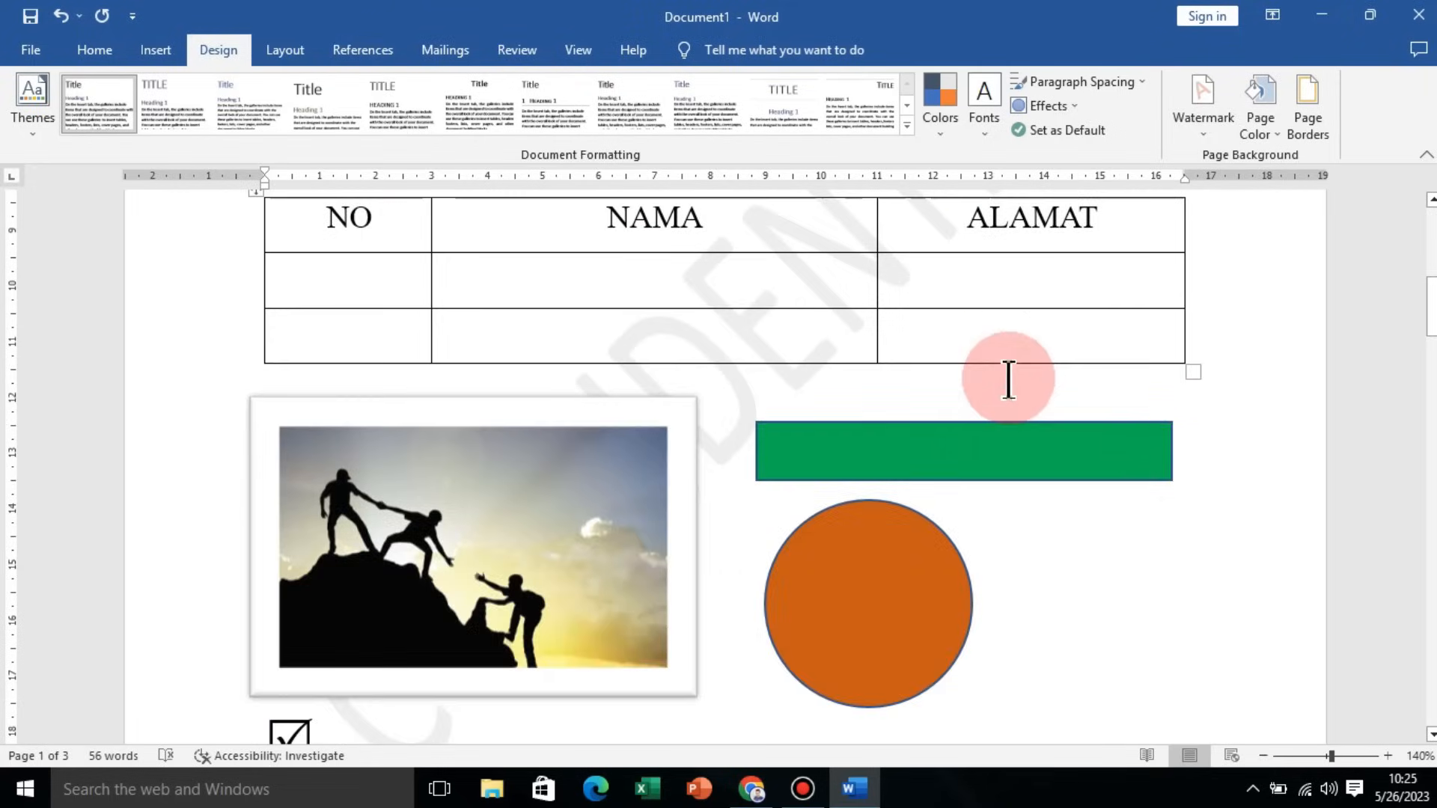
pyautogui.scroll(3, 980, 404)
pyautogui.scroll(-4, 981, 337)
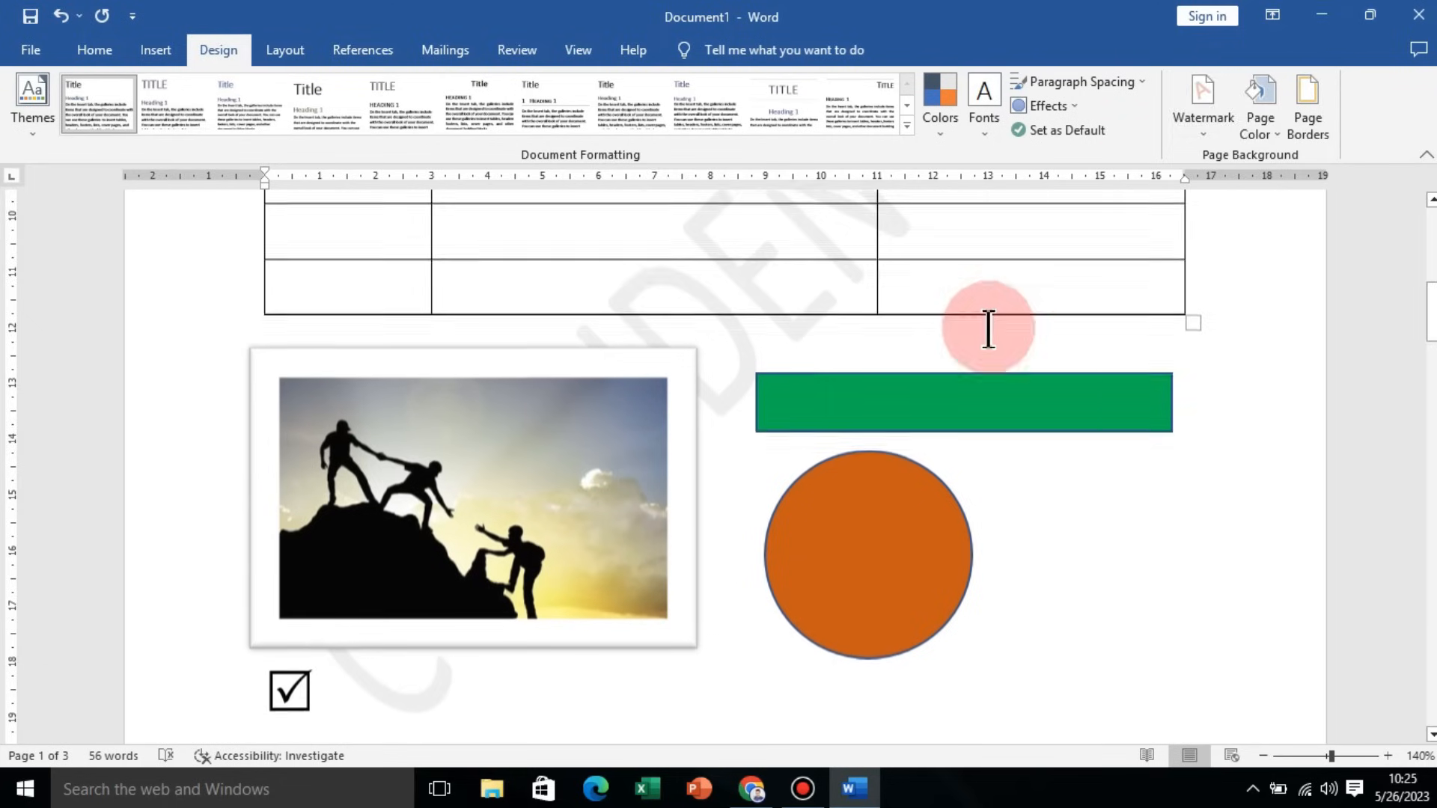
pyautogui.click(1206, 129)
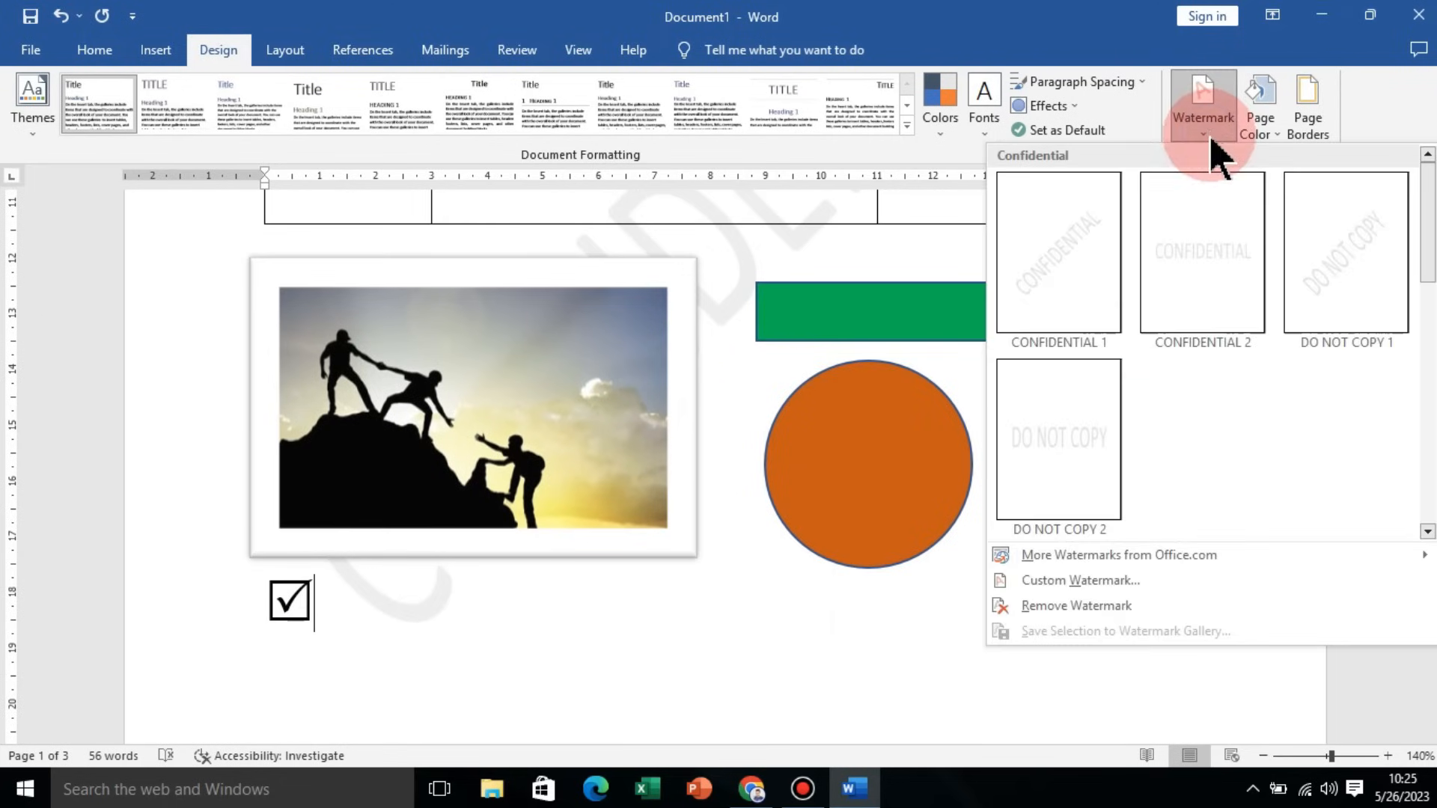
pyautogui.click(1106, 593)
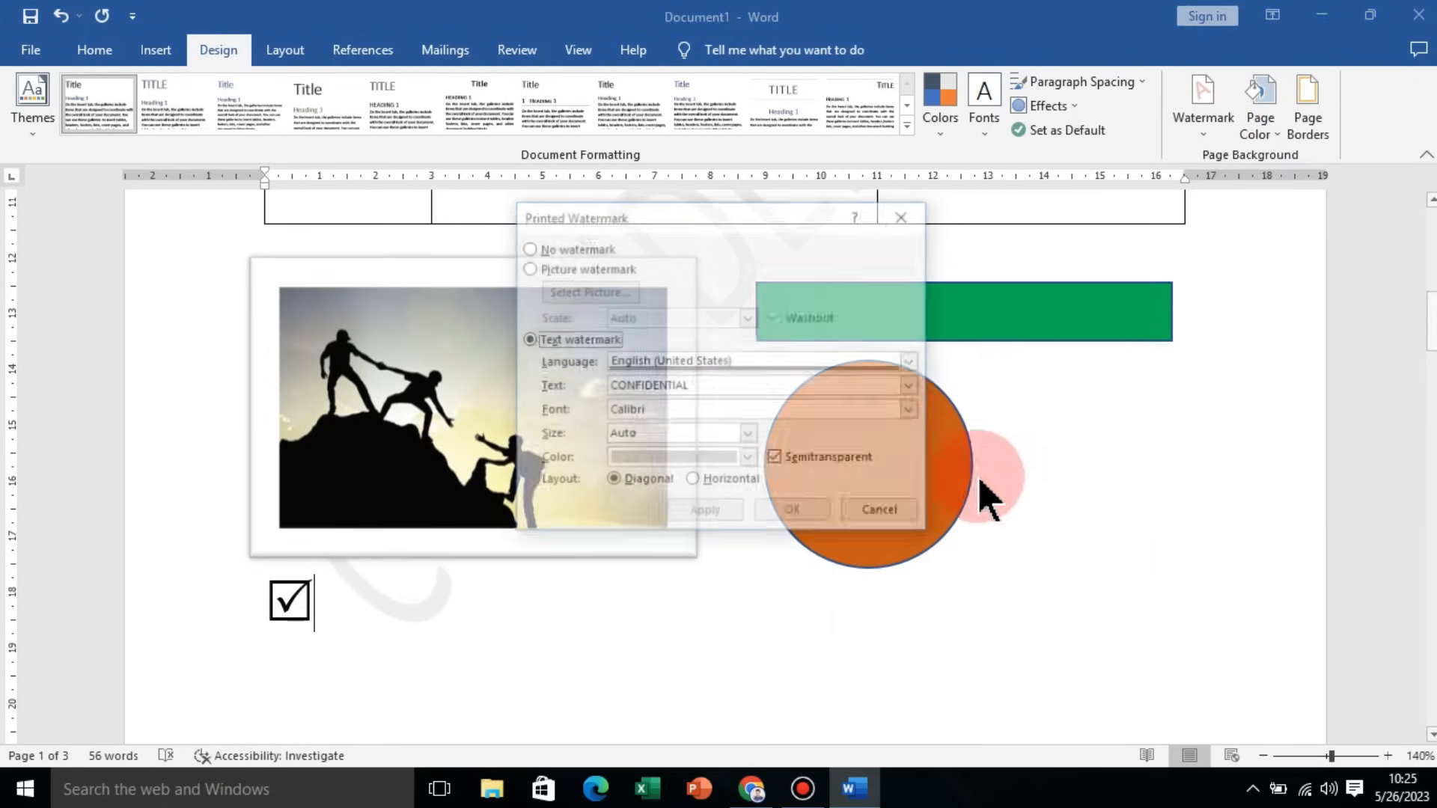
pyautogui.moveTo(699, 386); pyautogui.dragTo(605, 385)
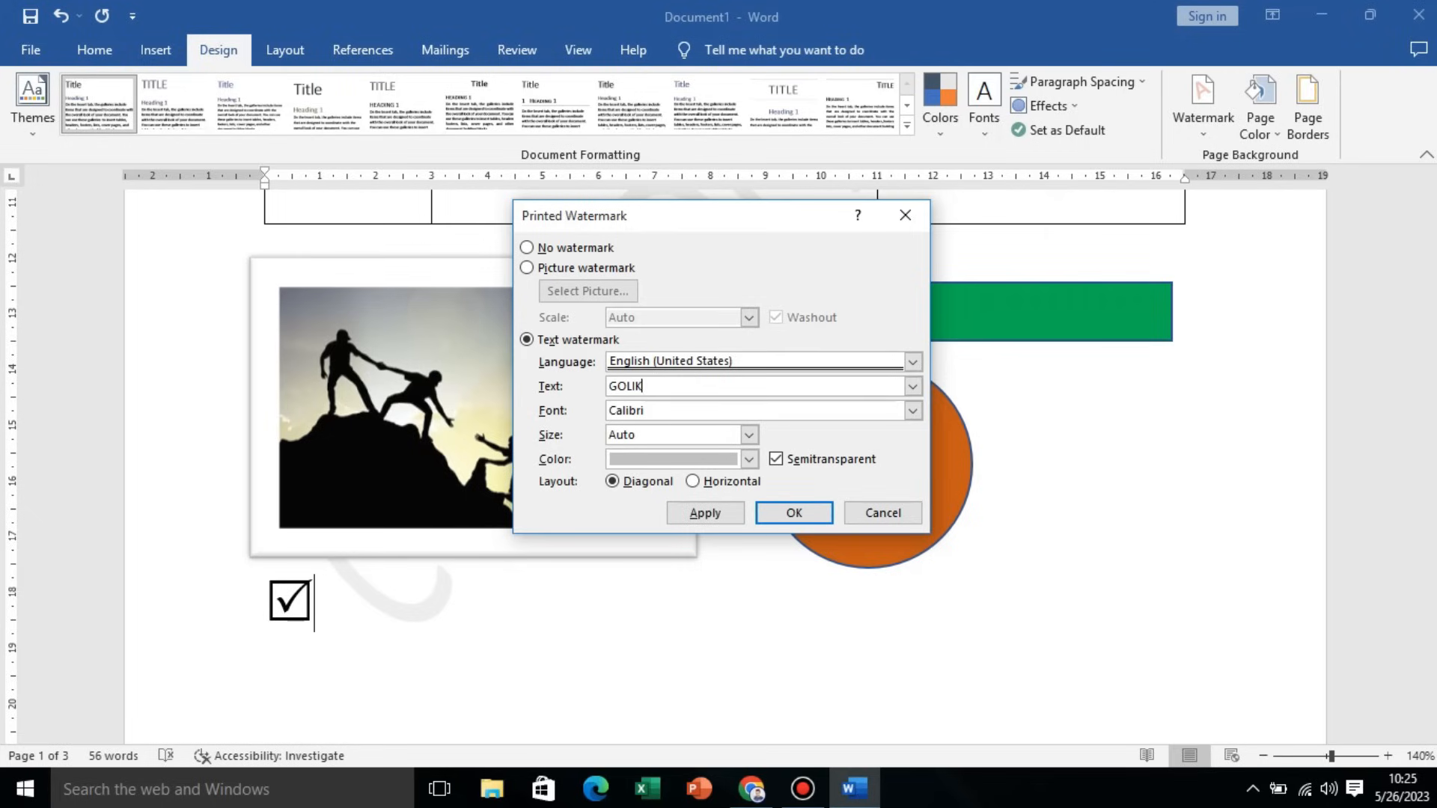
pyautogui.write('GOLIKETRIK')
pyautogui.click(794, 512)
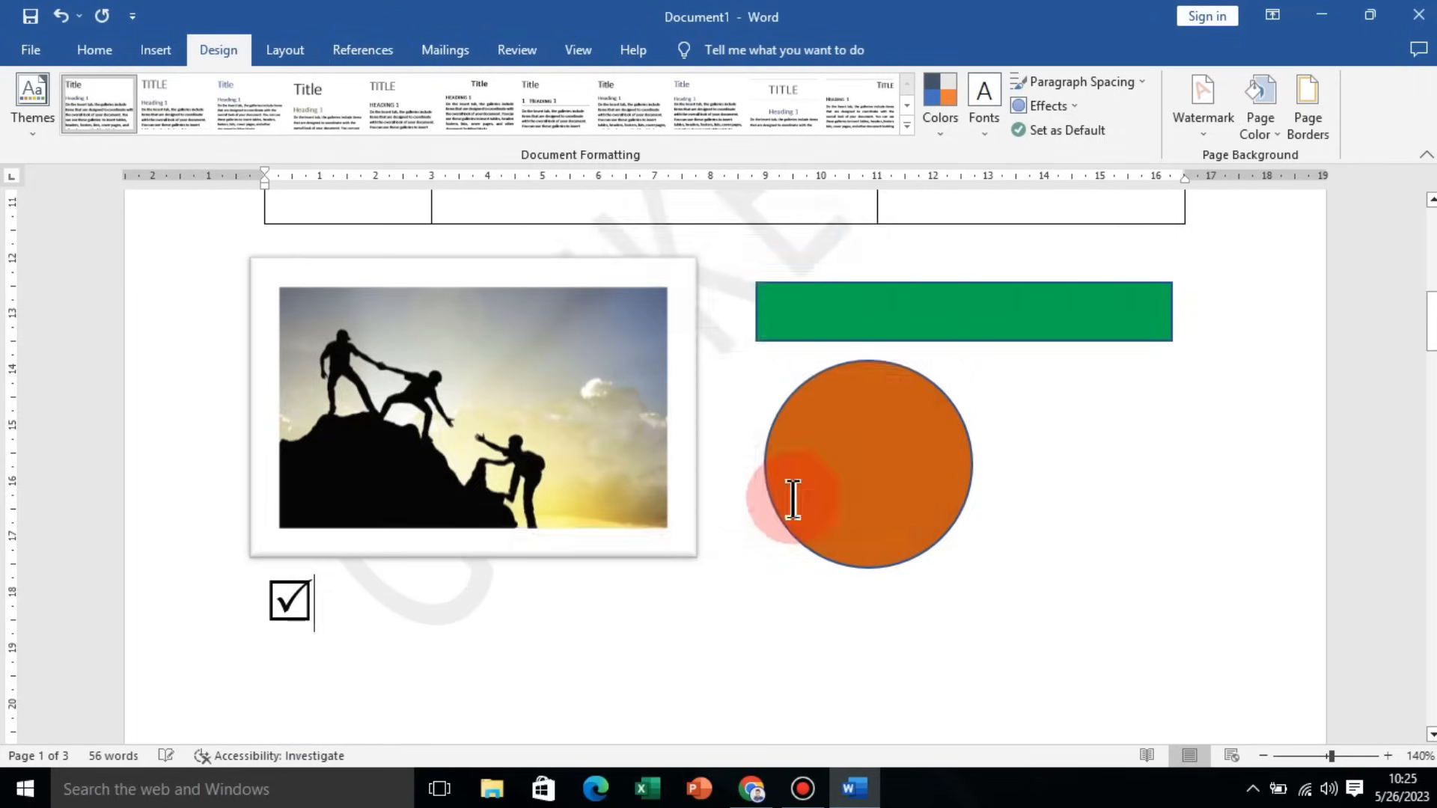
# Step: Set the page color to the lightest grey shade of the white theme color
pyautogui.scroll(7, 793, 499)
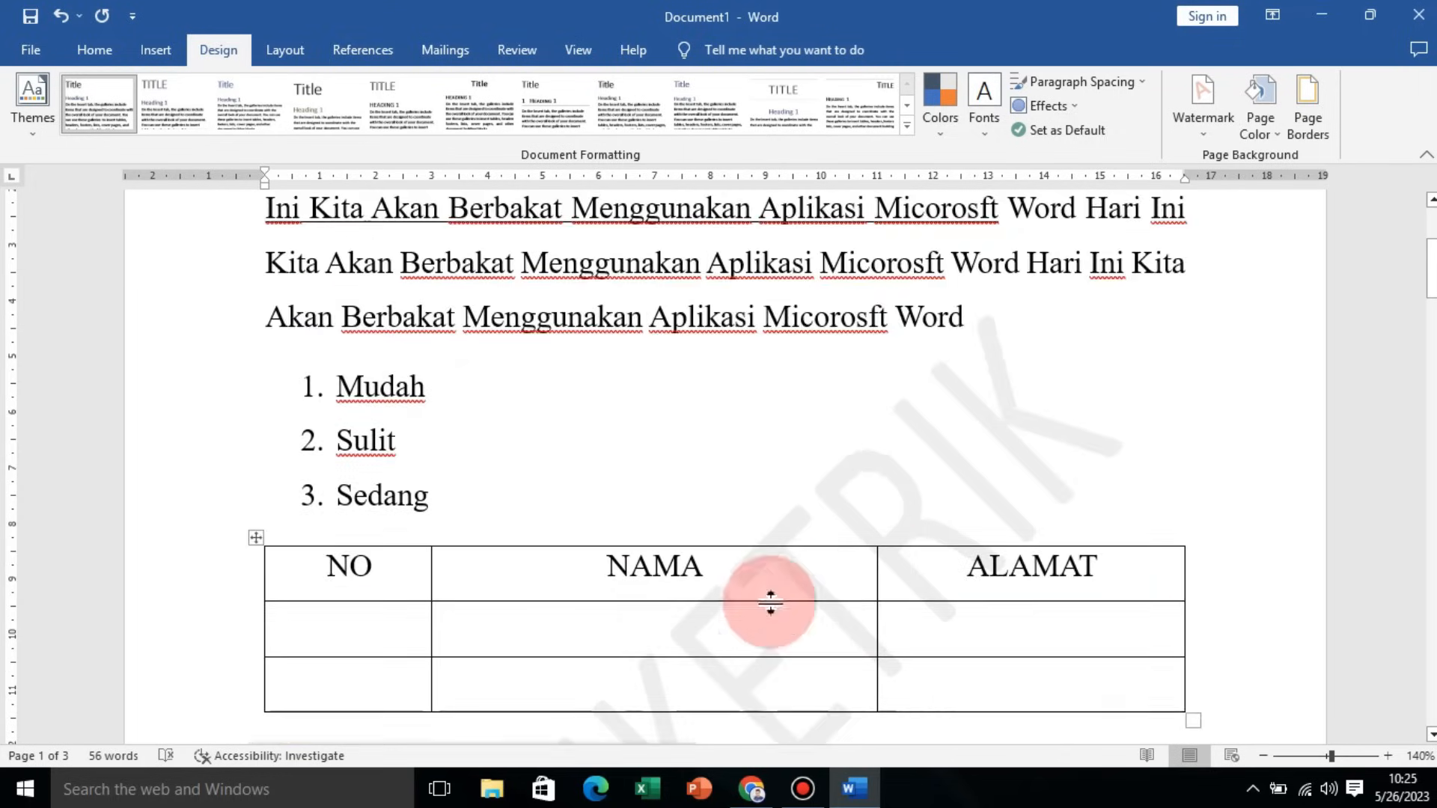
pyautogui.scroll(-7, 770, 602)
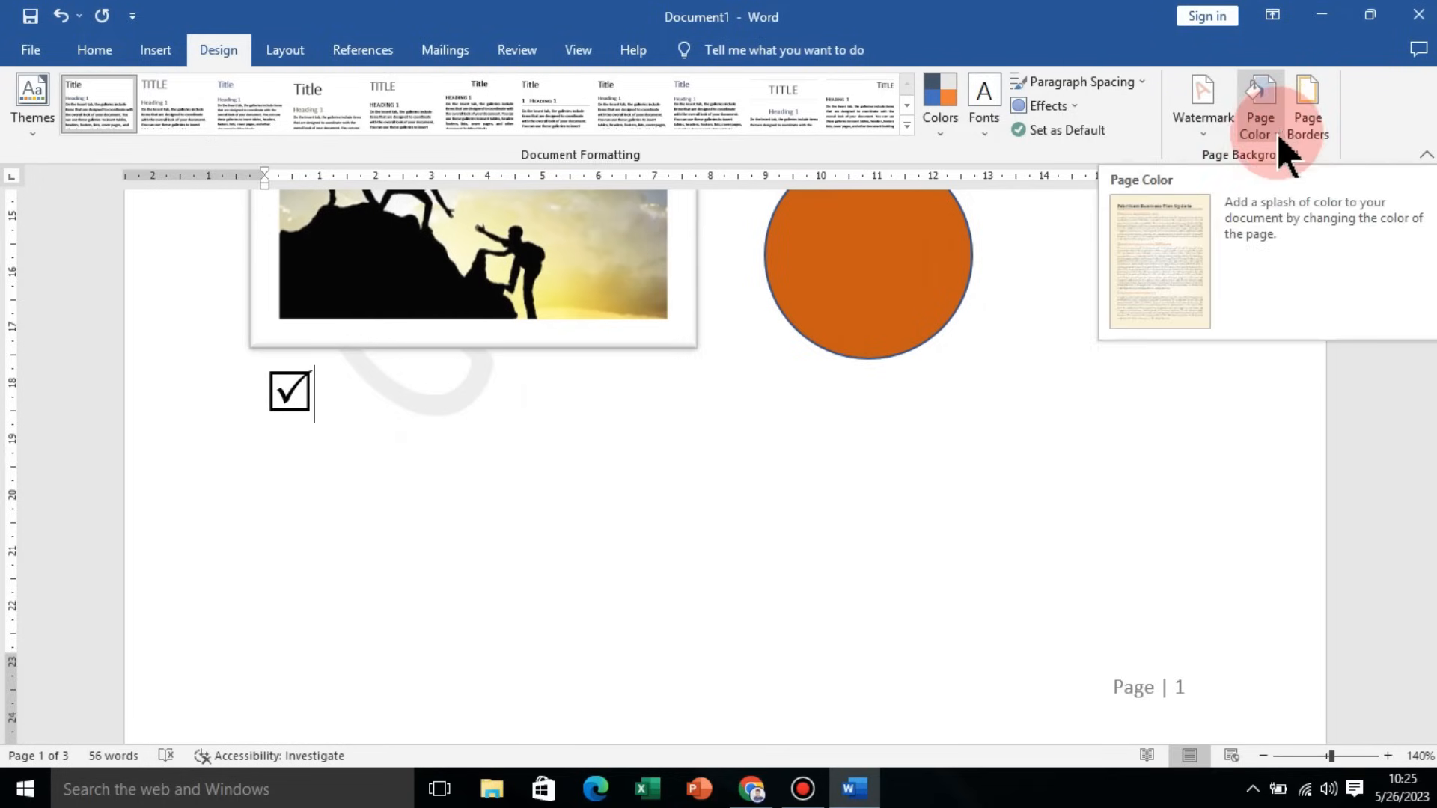
pyautogui.click(1257, 133)
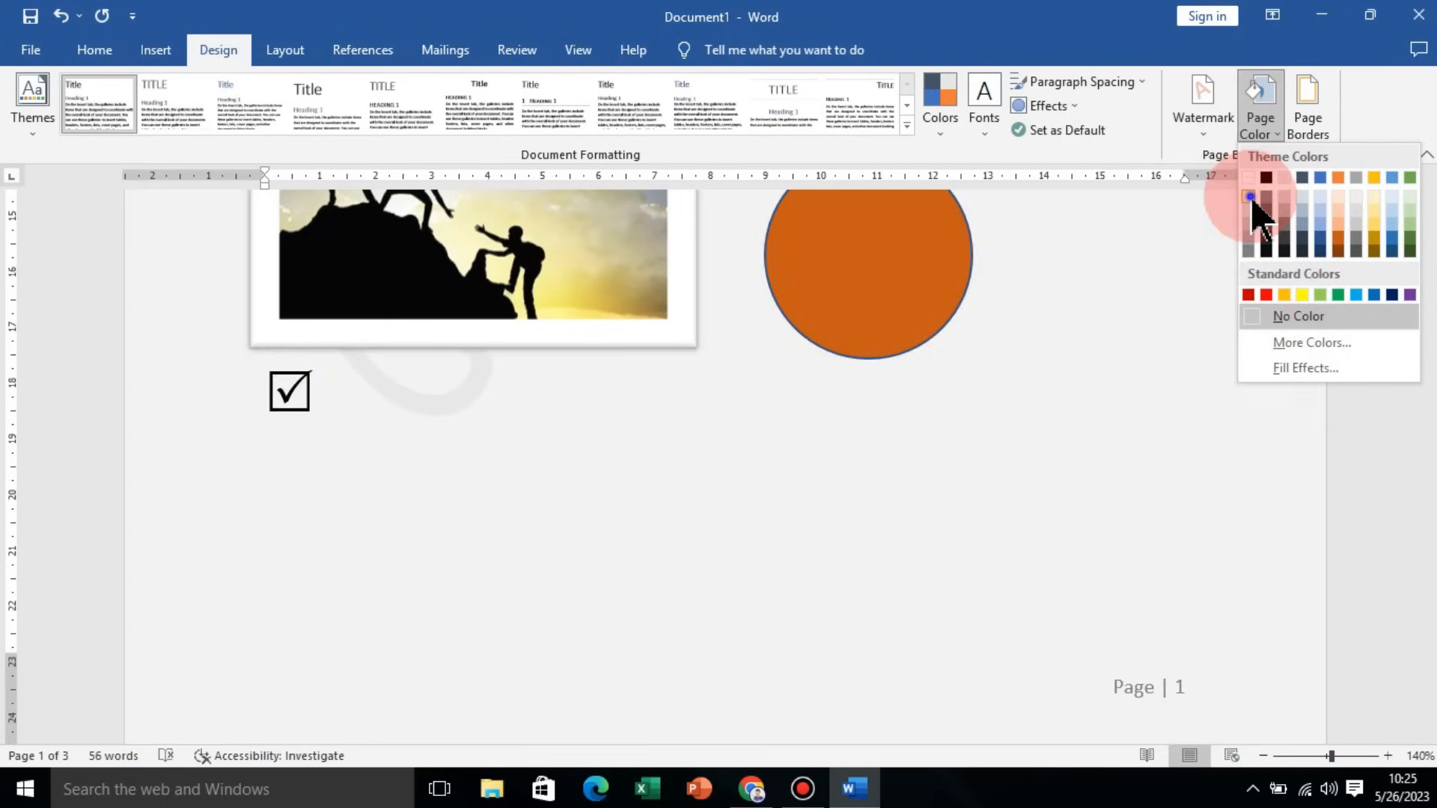
pyautogui.click(1250, 198)
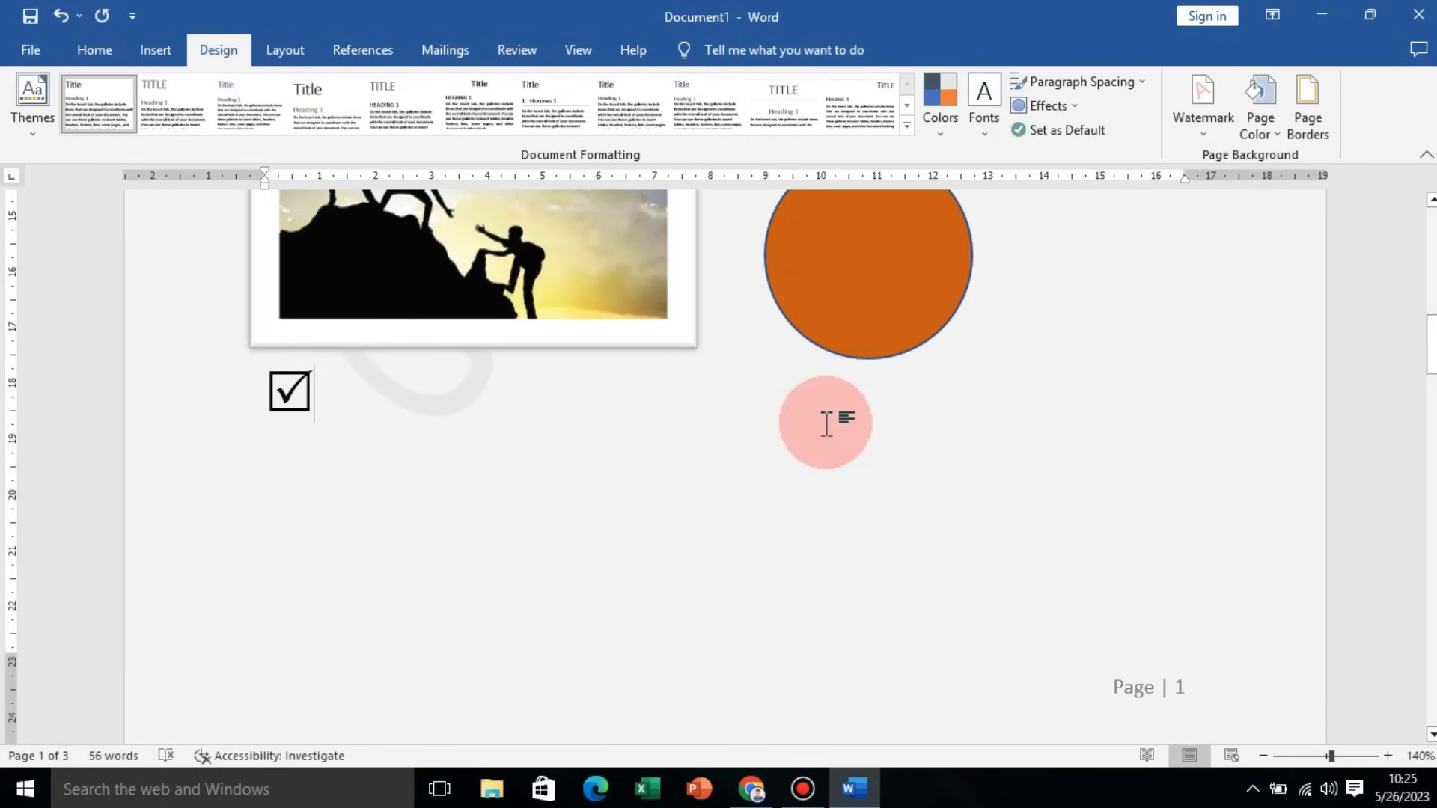
# Step: Add an art page border of orange, black and teal blocks, 10 pt wide, around the whole document
pyautogui.scroll(10, 824, 503)
pyautogui.scroll(-5, 642, 441)
pyautogui.scroll(-6, 642, 442)
pyautogui.scroll(2, 763, 522)
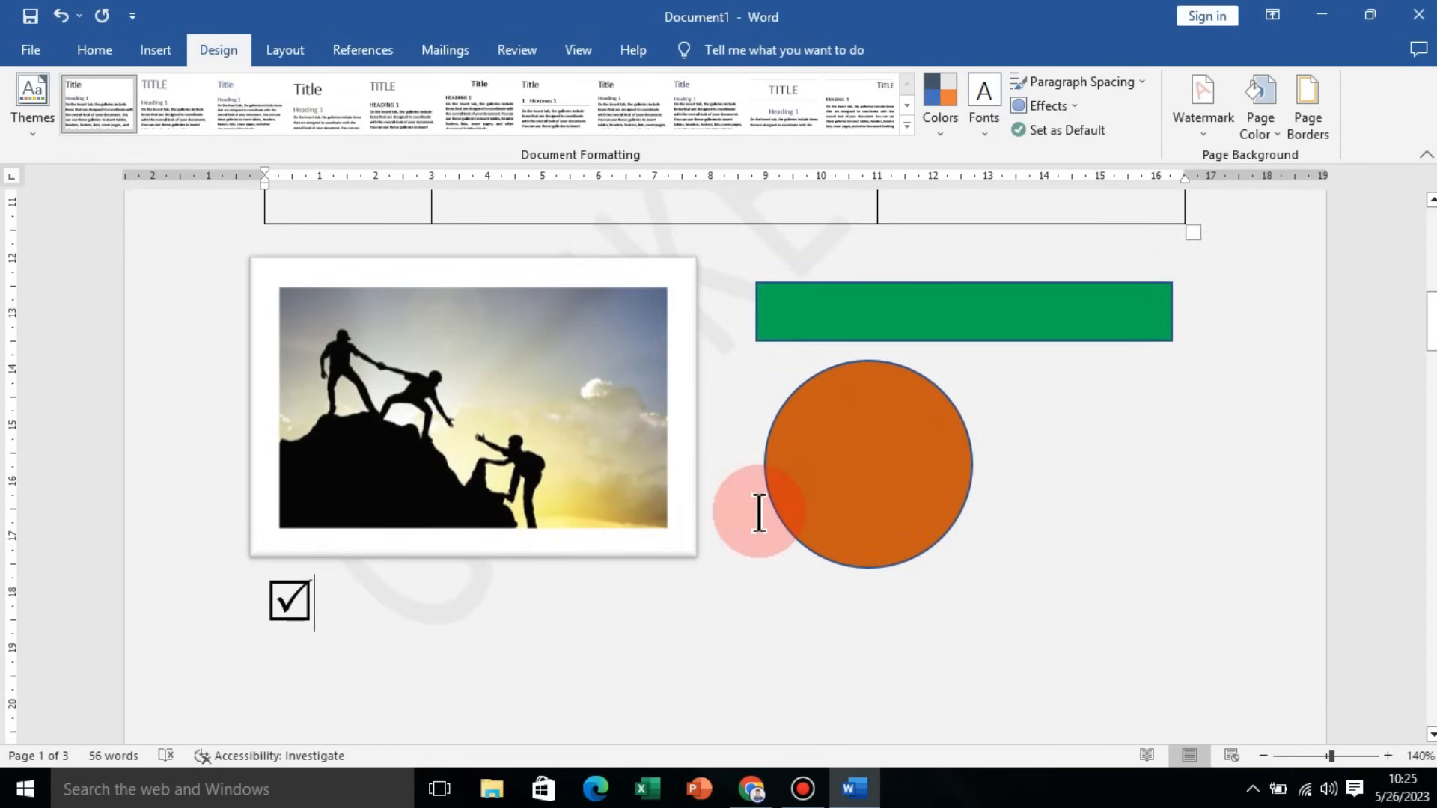
pyautogui.click(1317, 126)
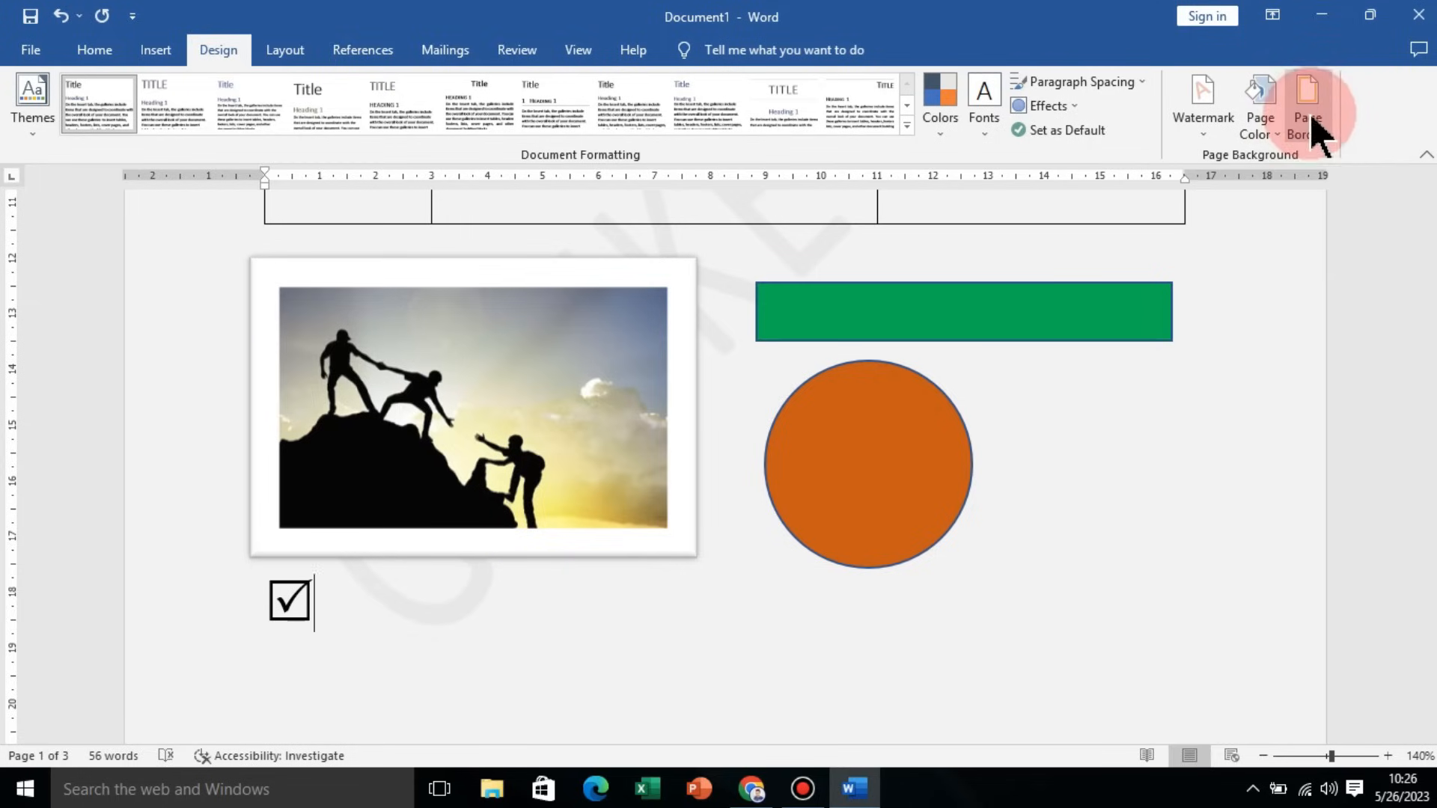
pyautogui.moveTo(951, 185); pyautogui.dragTo(983, 157)
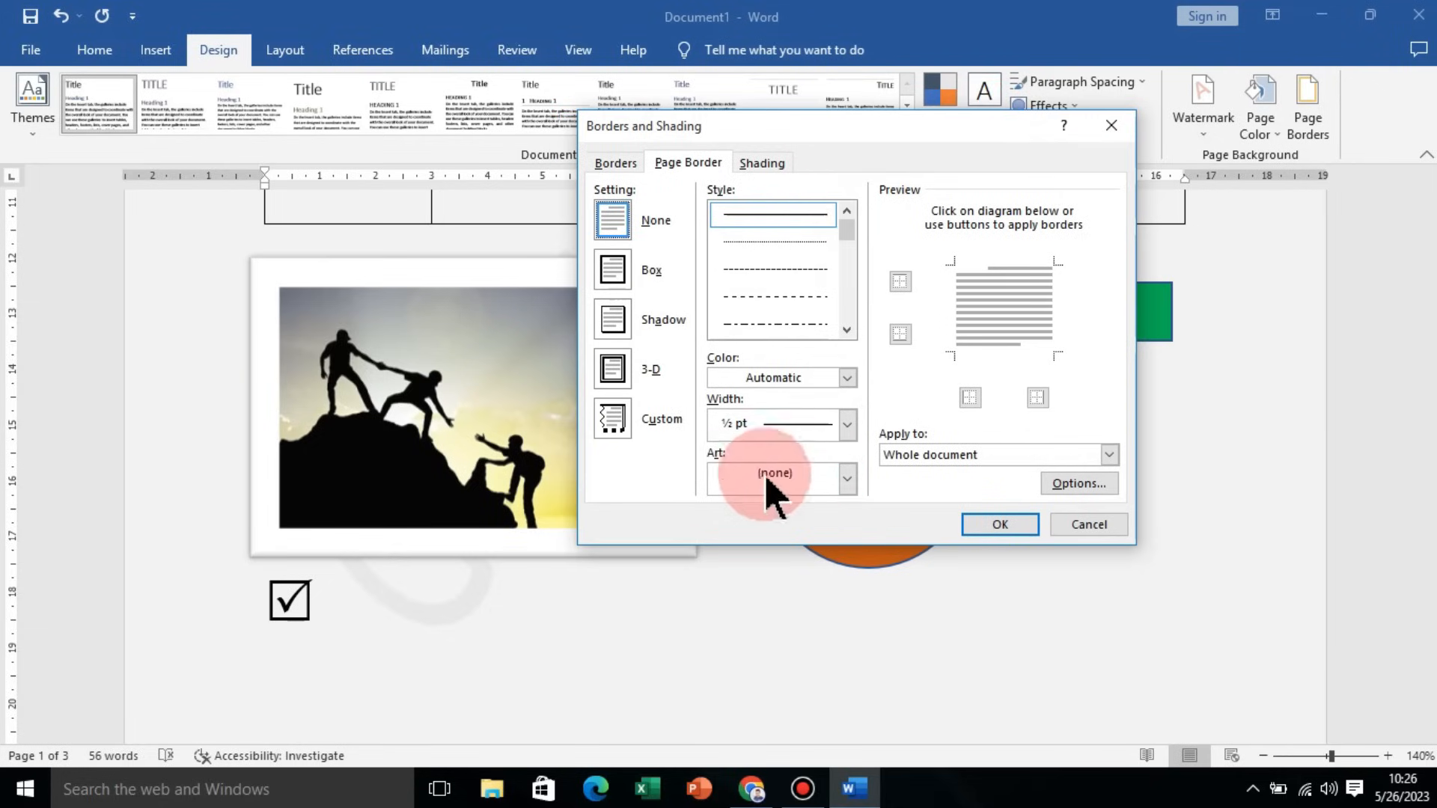
pyautogui.click(848, 480)
pyautogui.moveTo(851, 524); pyautogui.dragTo(849, 558)
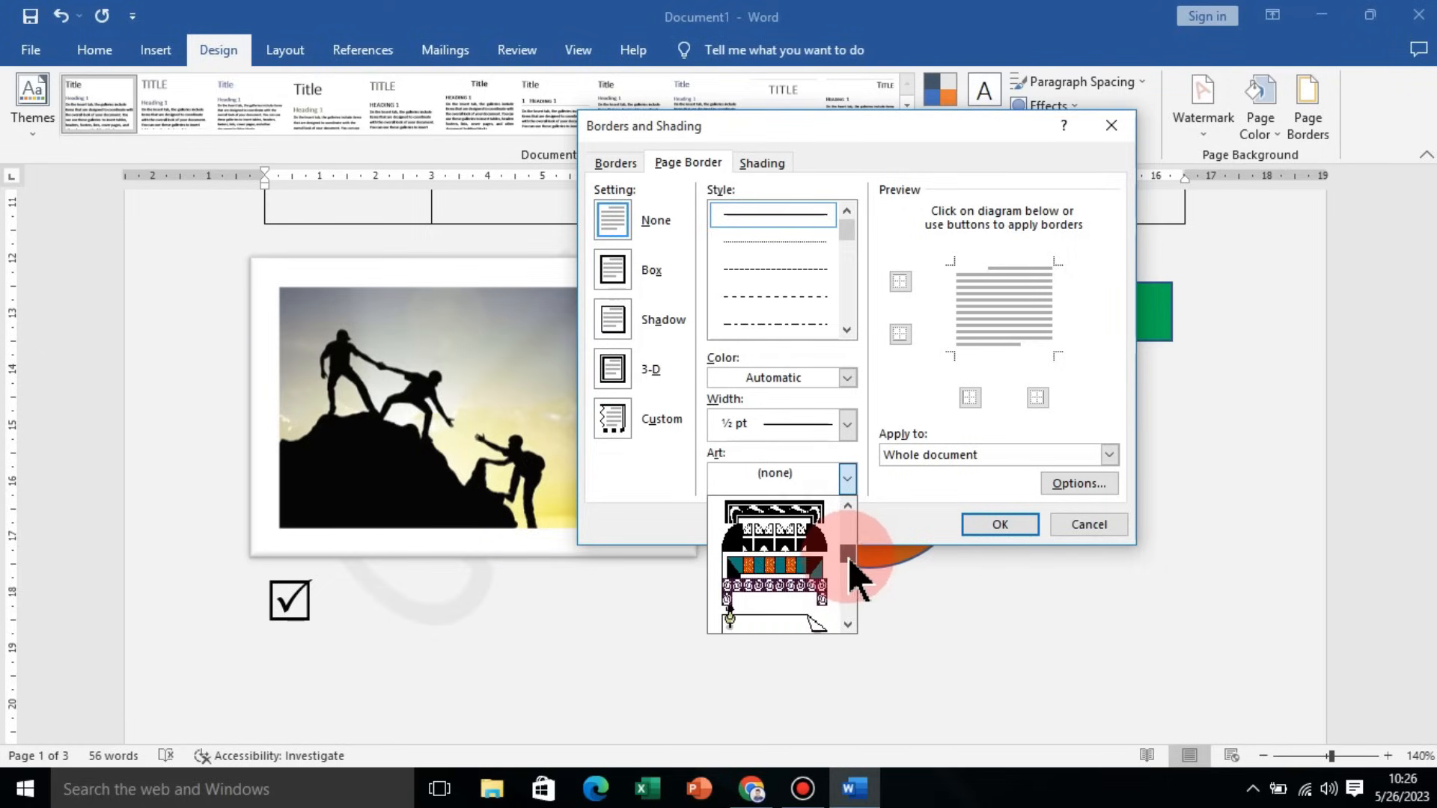
pyautogui.click(823, 570)
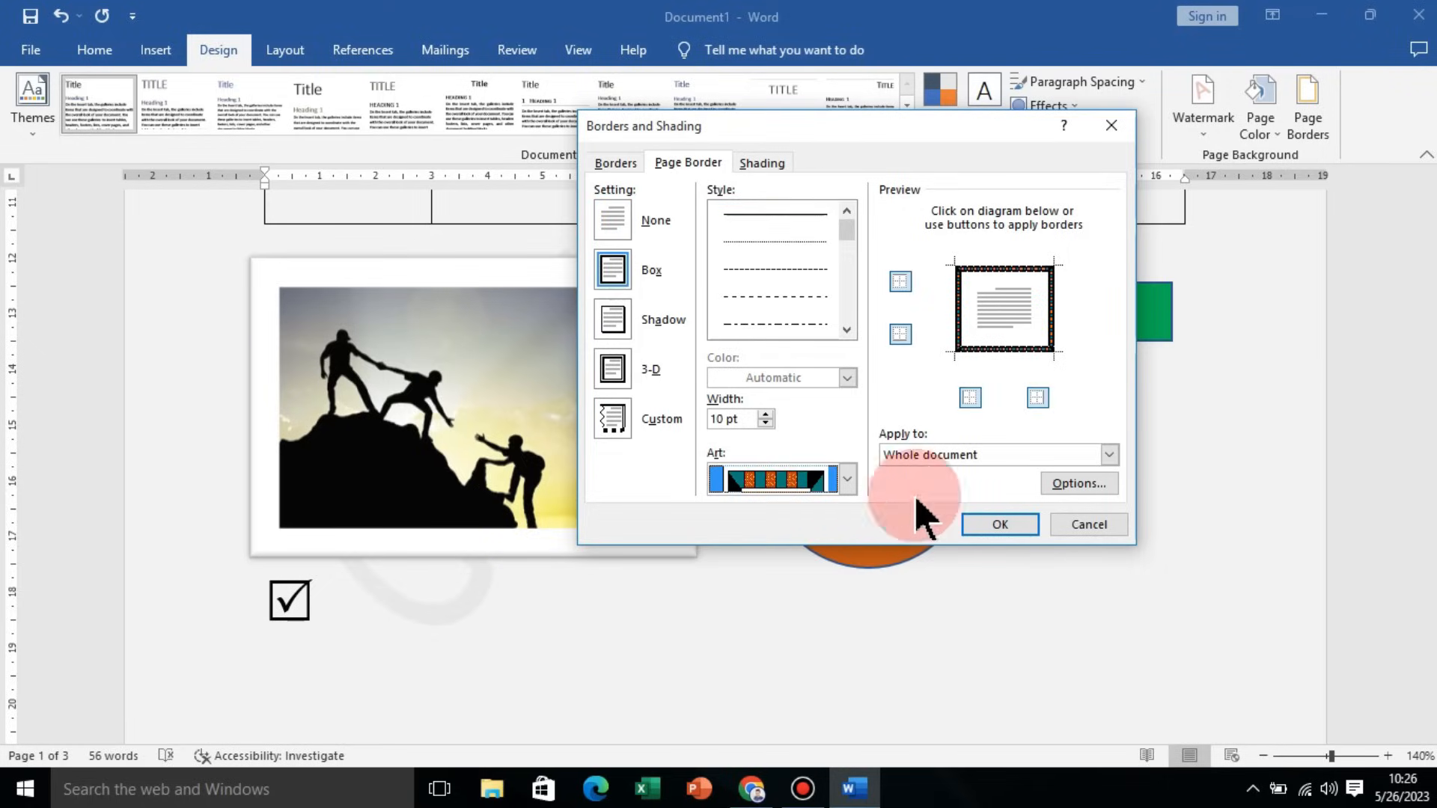
pyautogui.click(1002, 526)
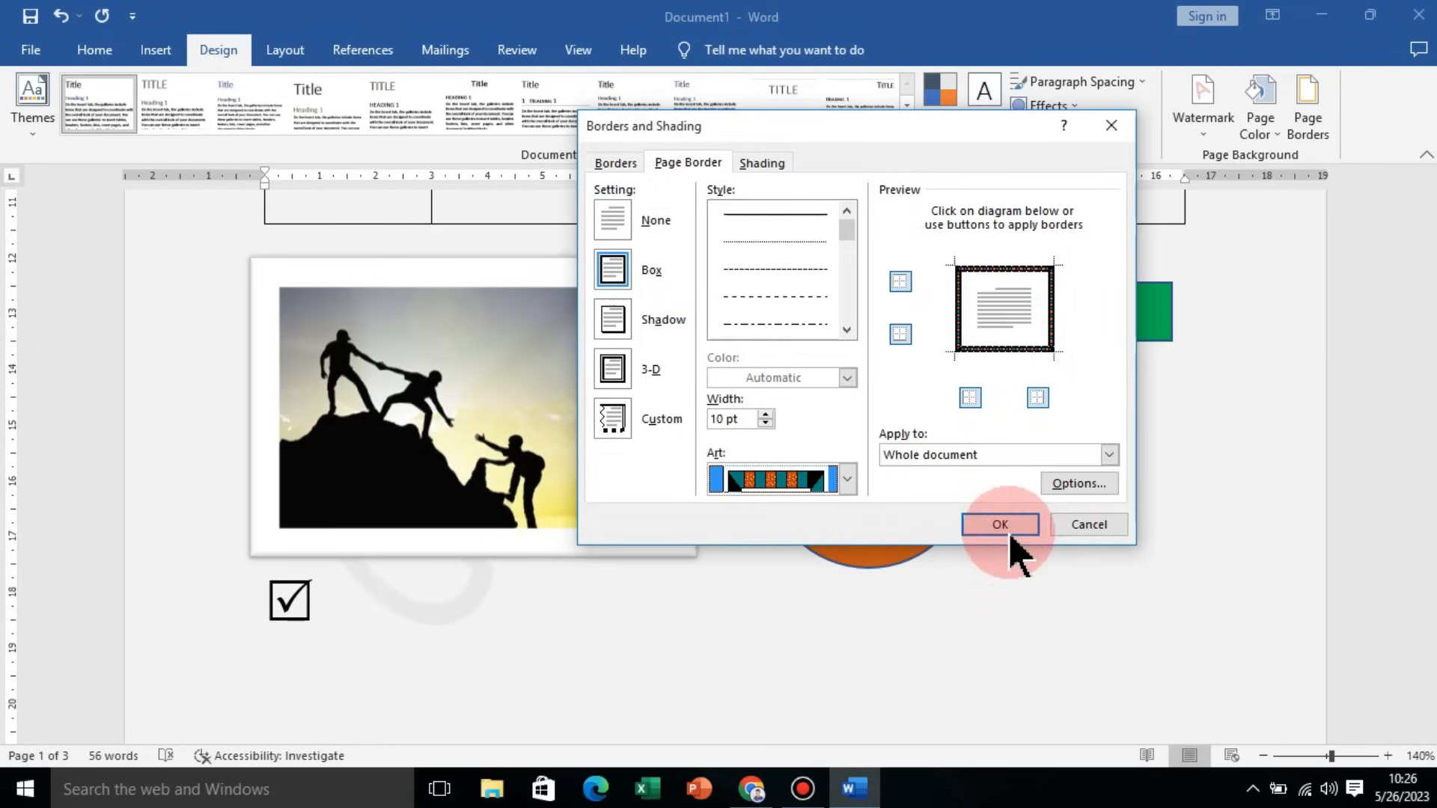
pyautogui.scroll(12, 1029, 495)
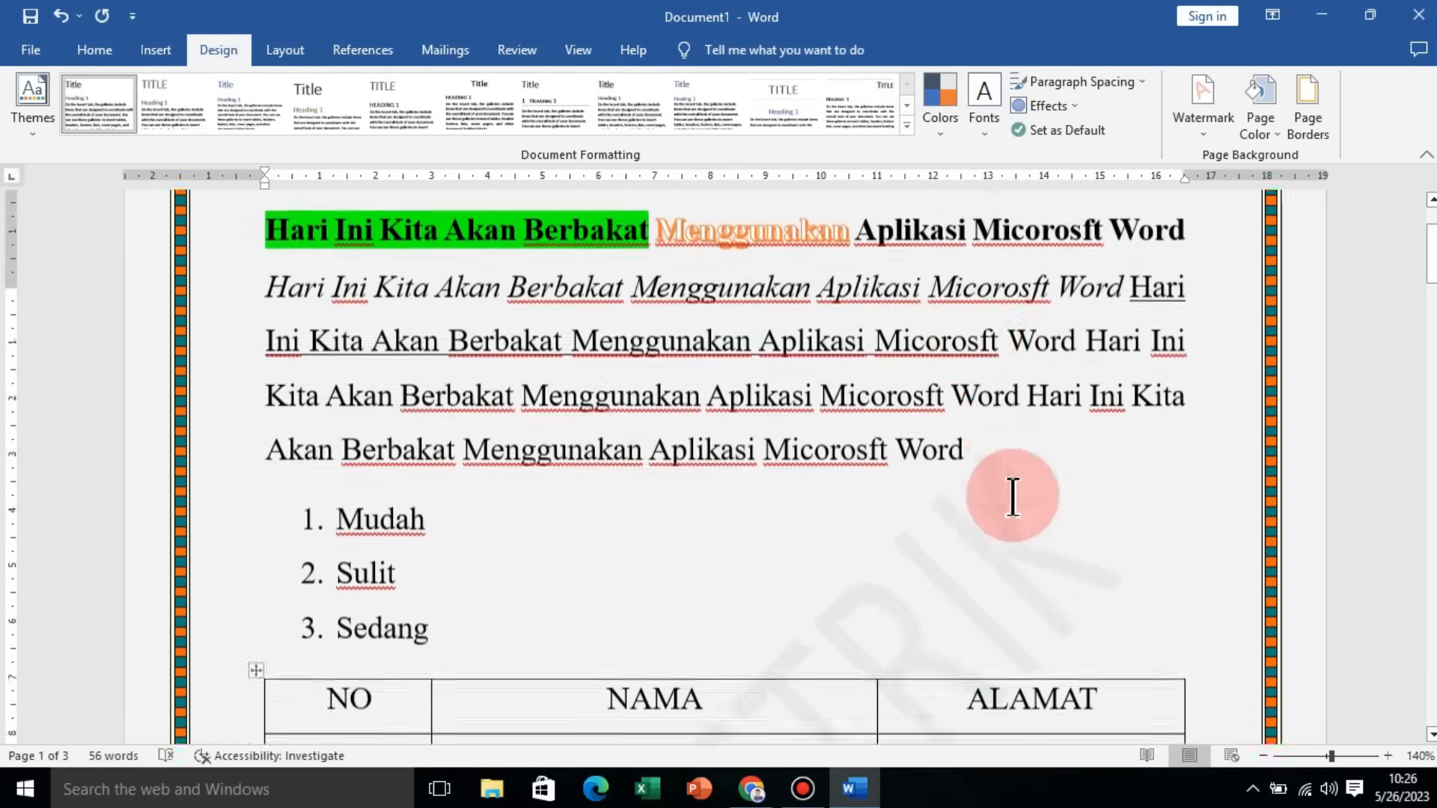
pyautogui.scroll(-10, 737, 348)
pyautogui.scroll(7, 751, 372)
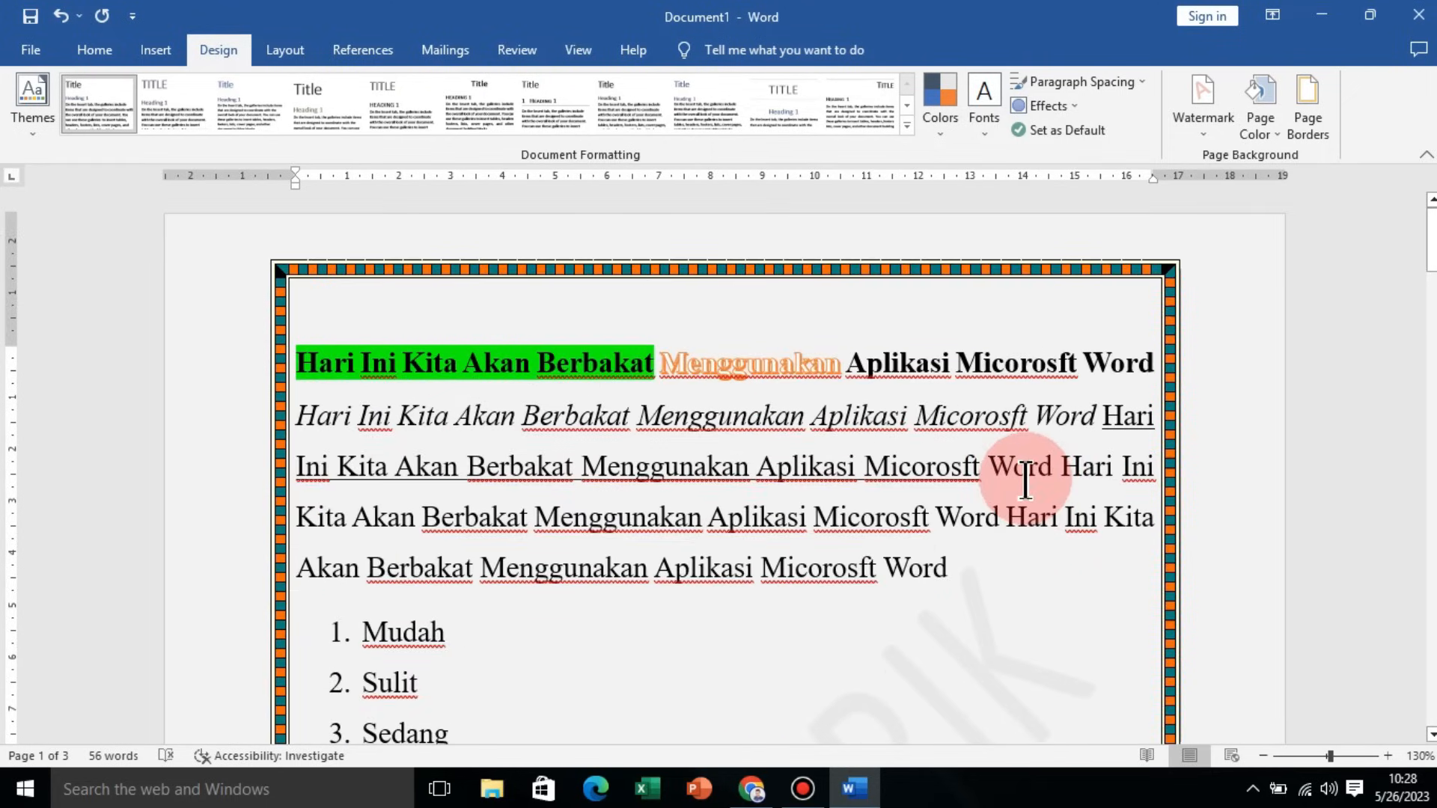
pyautogui.click(97, 49)
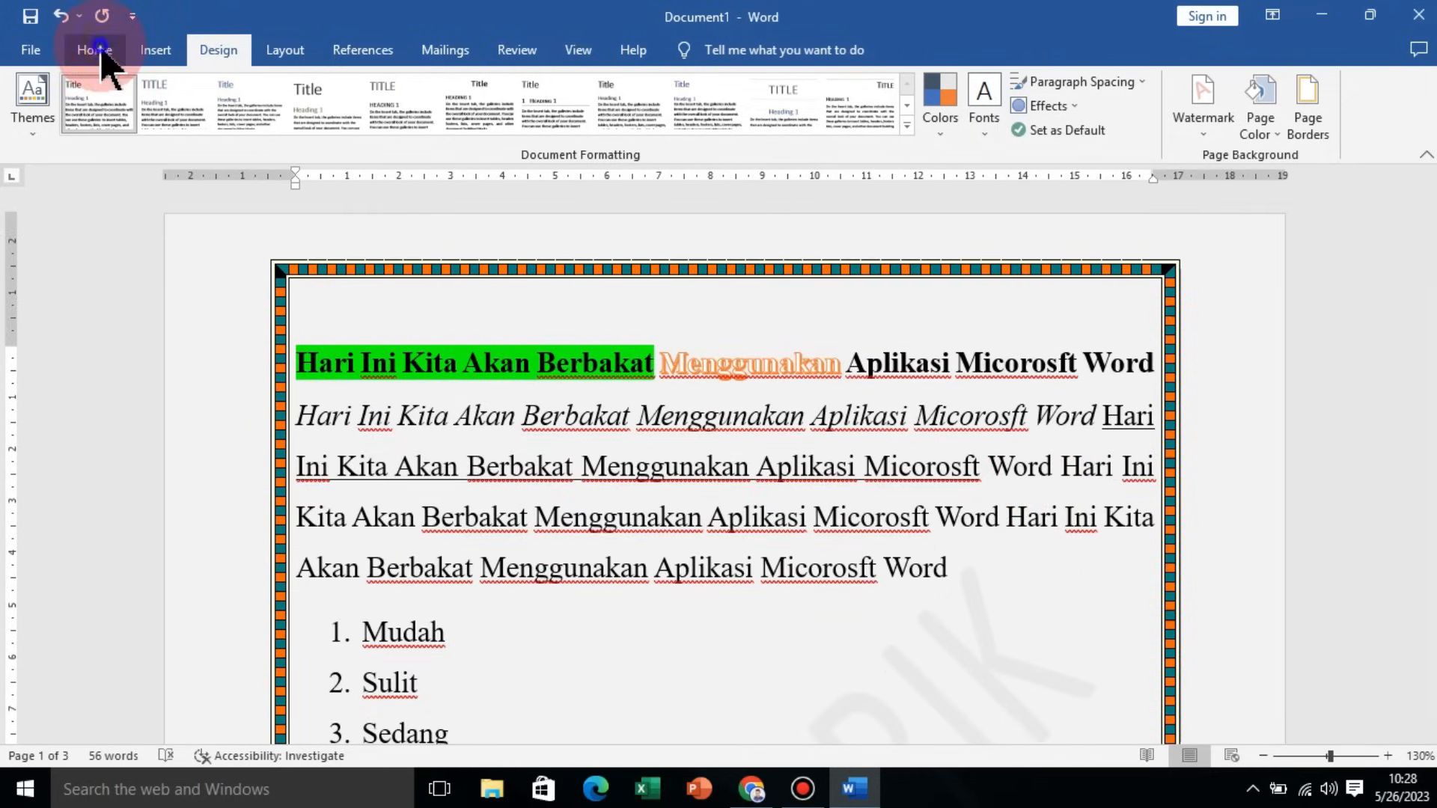
pyautogui.click(166, 50)
pyautogui.click(203, 54)
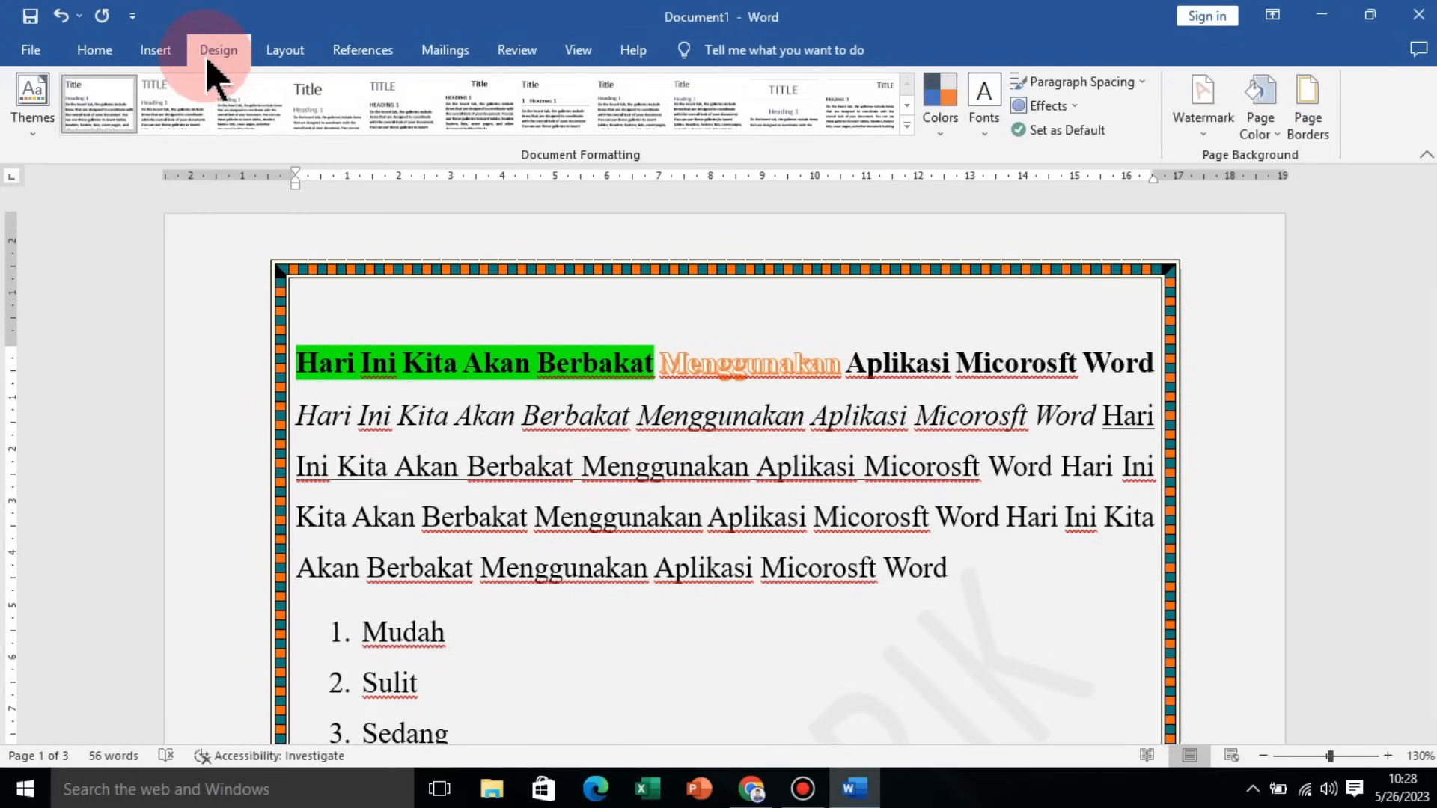
pyautogui.click(269, 59)
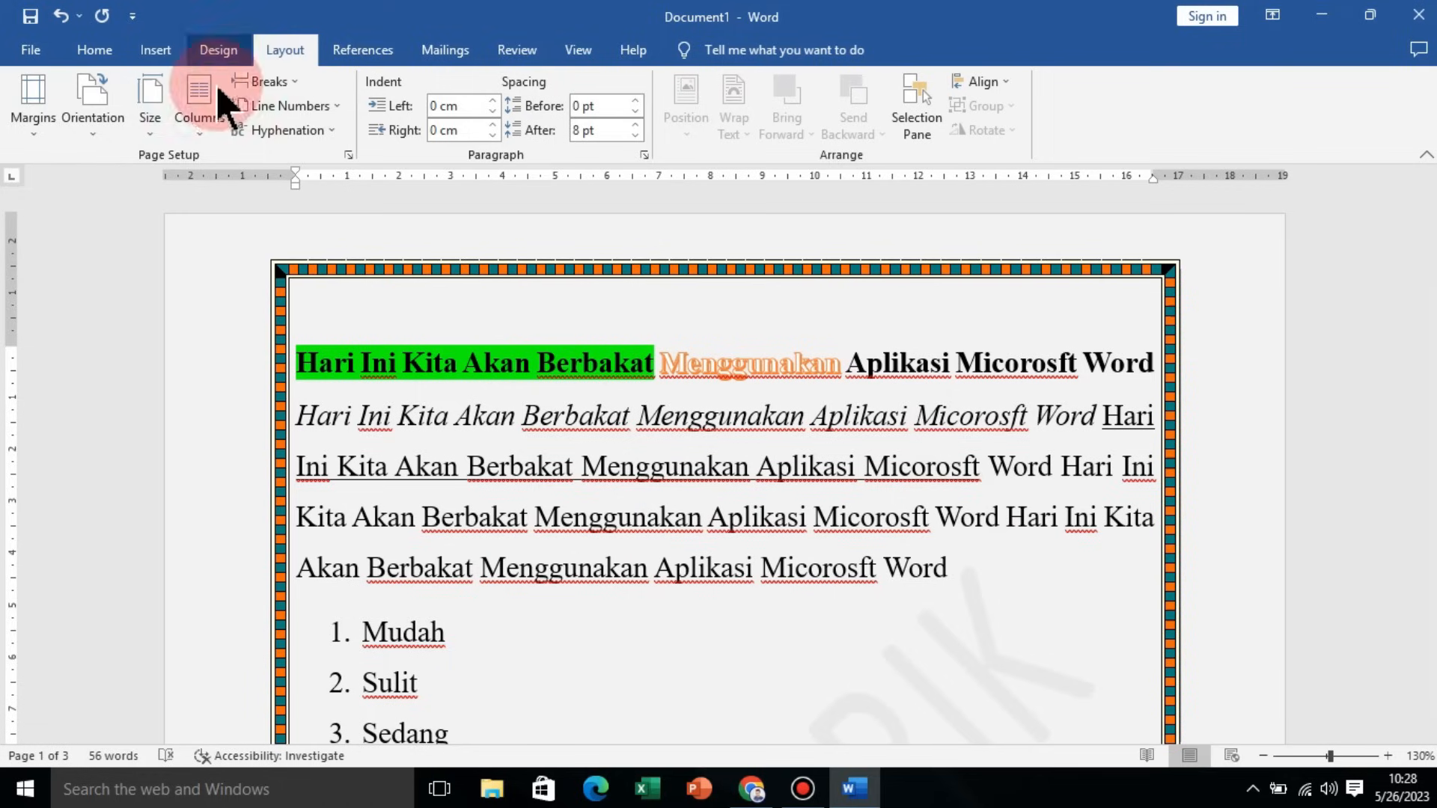
pyautogui.click(152, 105)
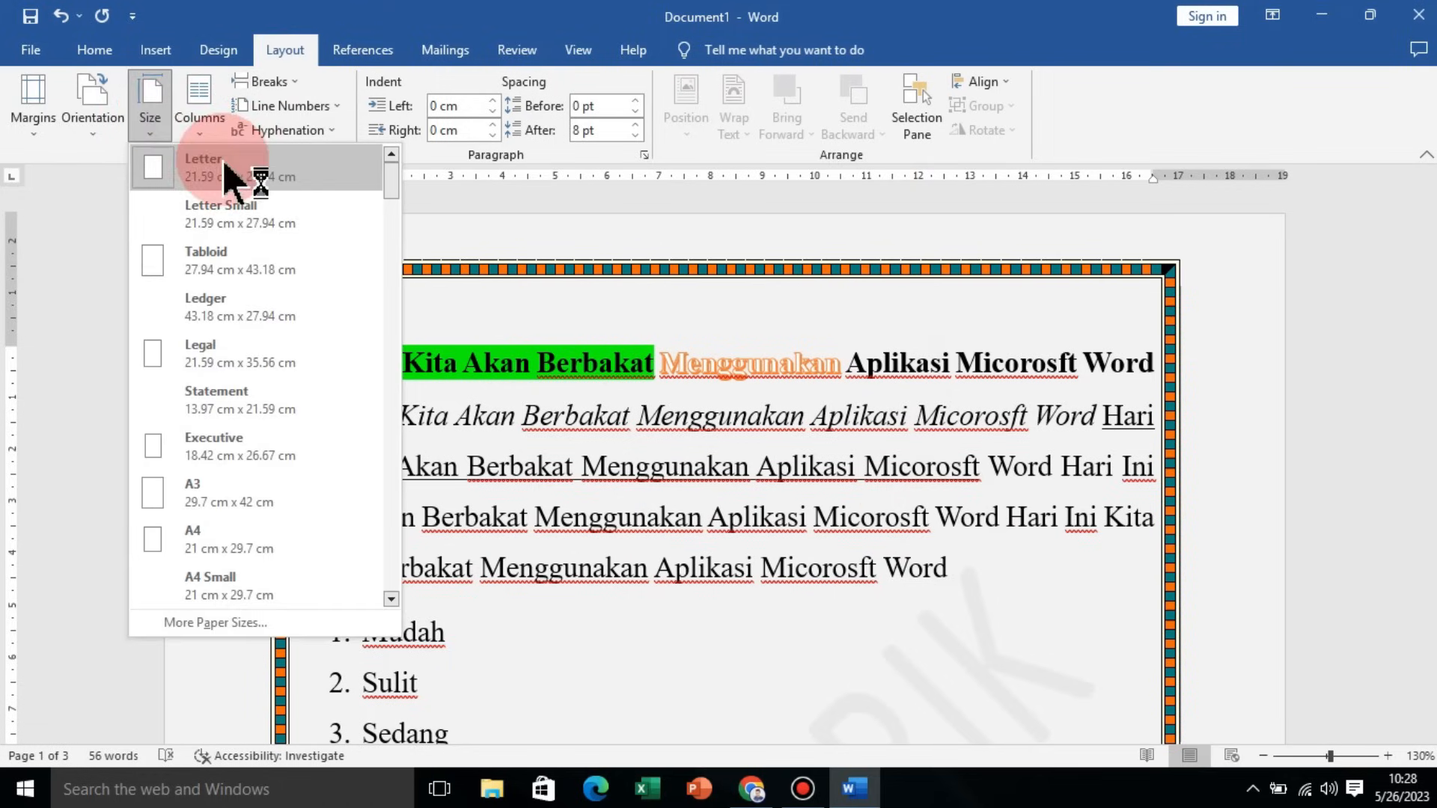
pyautogui.click(161, 172)
pyautogui.click(107, 134)
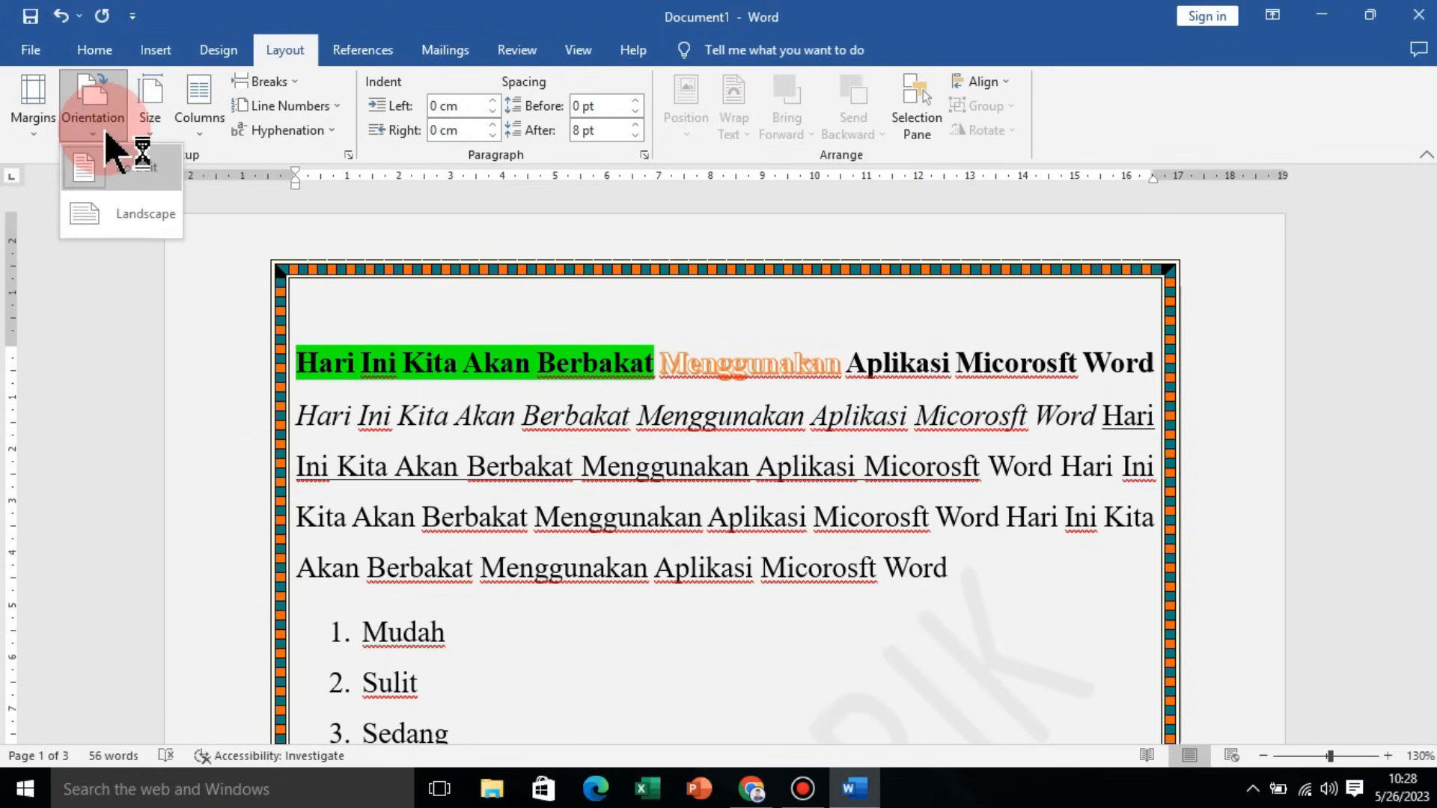
pyautogui.click(9, 129)
pyautogui.click(19, 129)
pyautogui.click(23, 128)
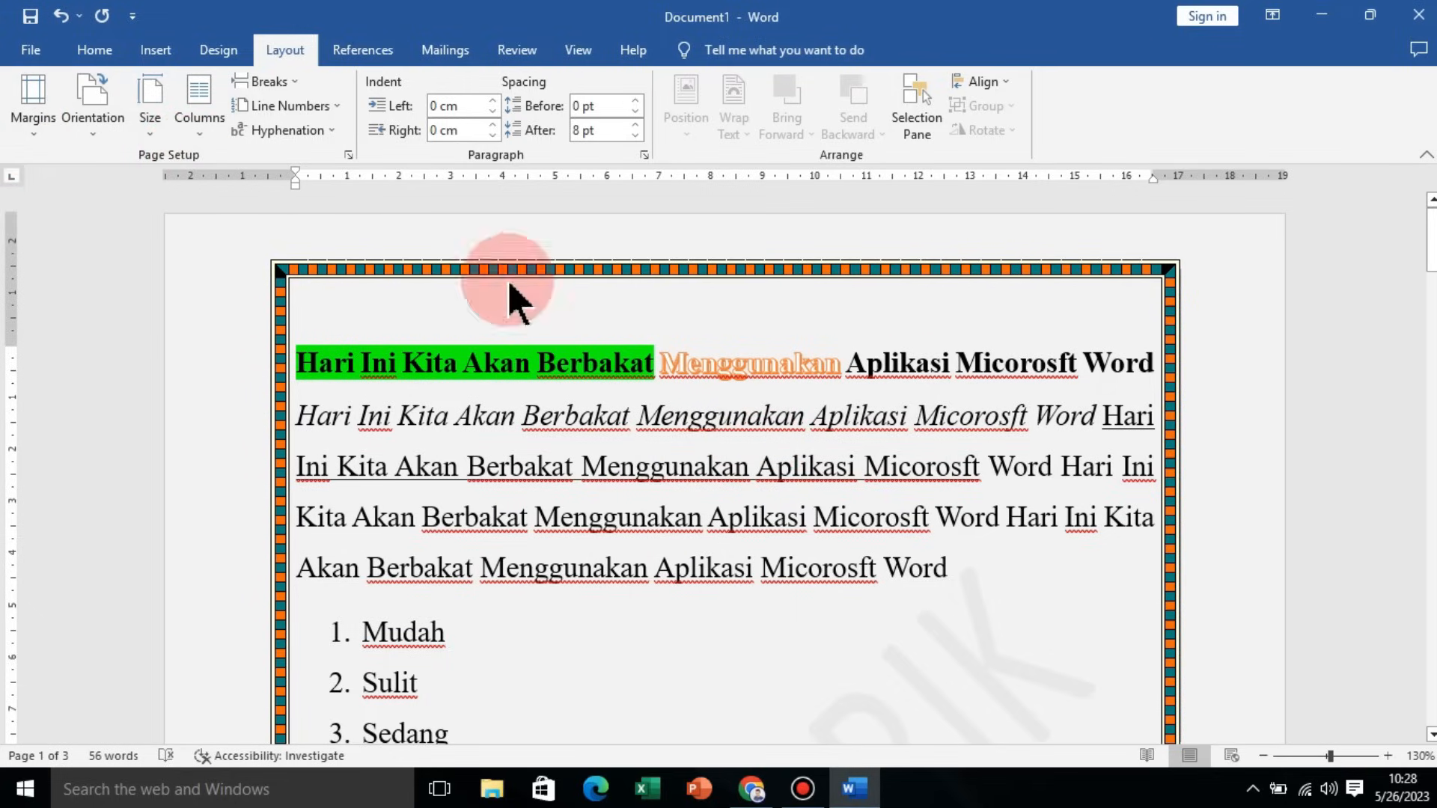
# Step: Set the paper size to A4
pyautogui.click(149, 135)
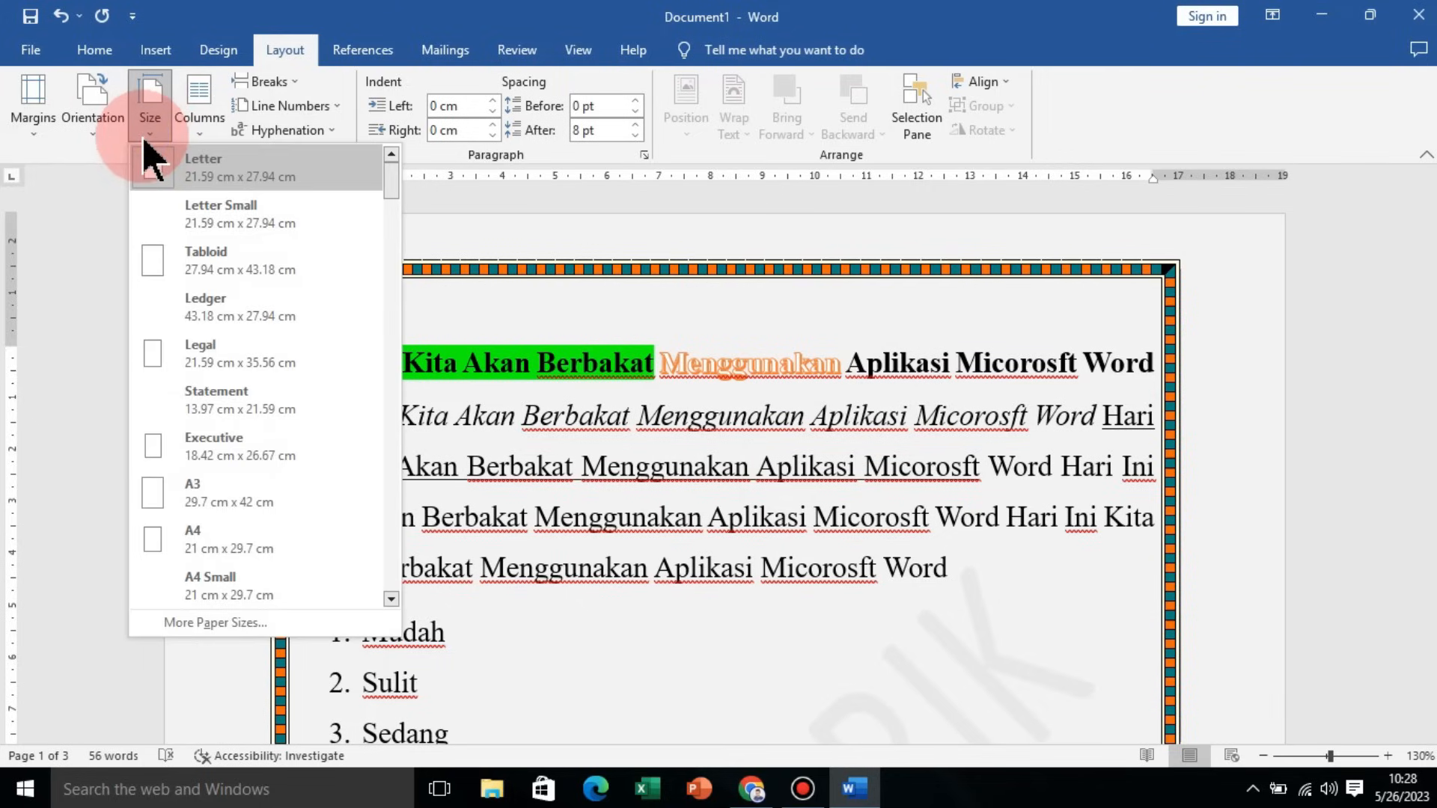
pyautogui.click(341, 537)
pyautogui.scroll(-8, 331, 519)
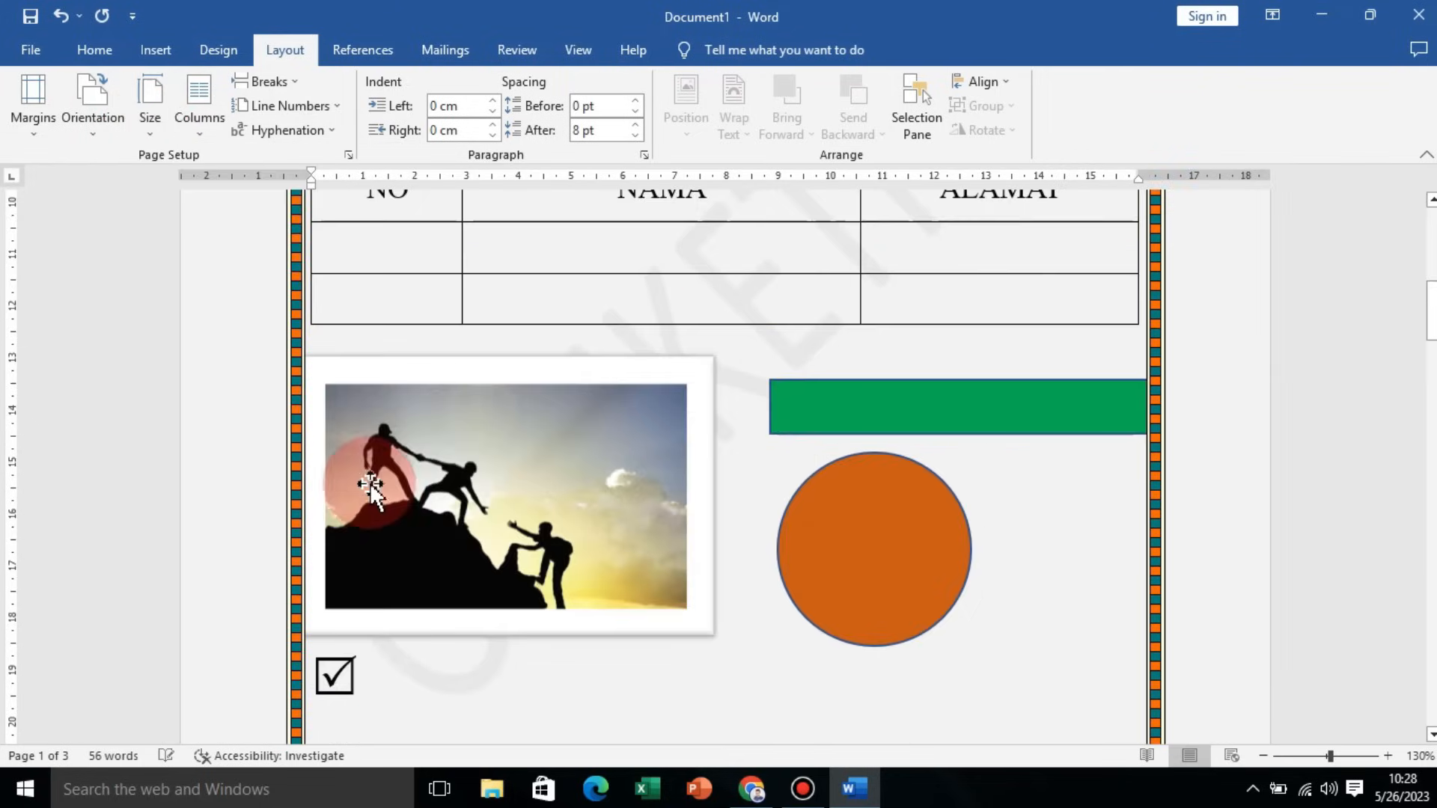
pyautogui.scroll(10, 712, 529)
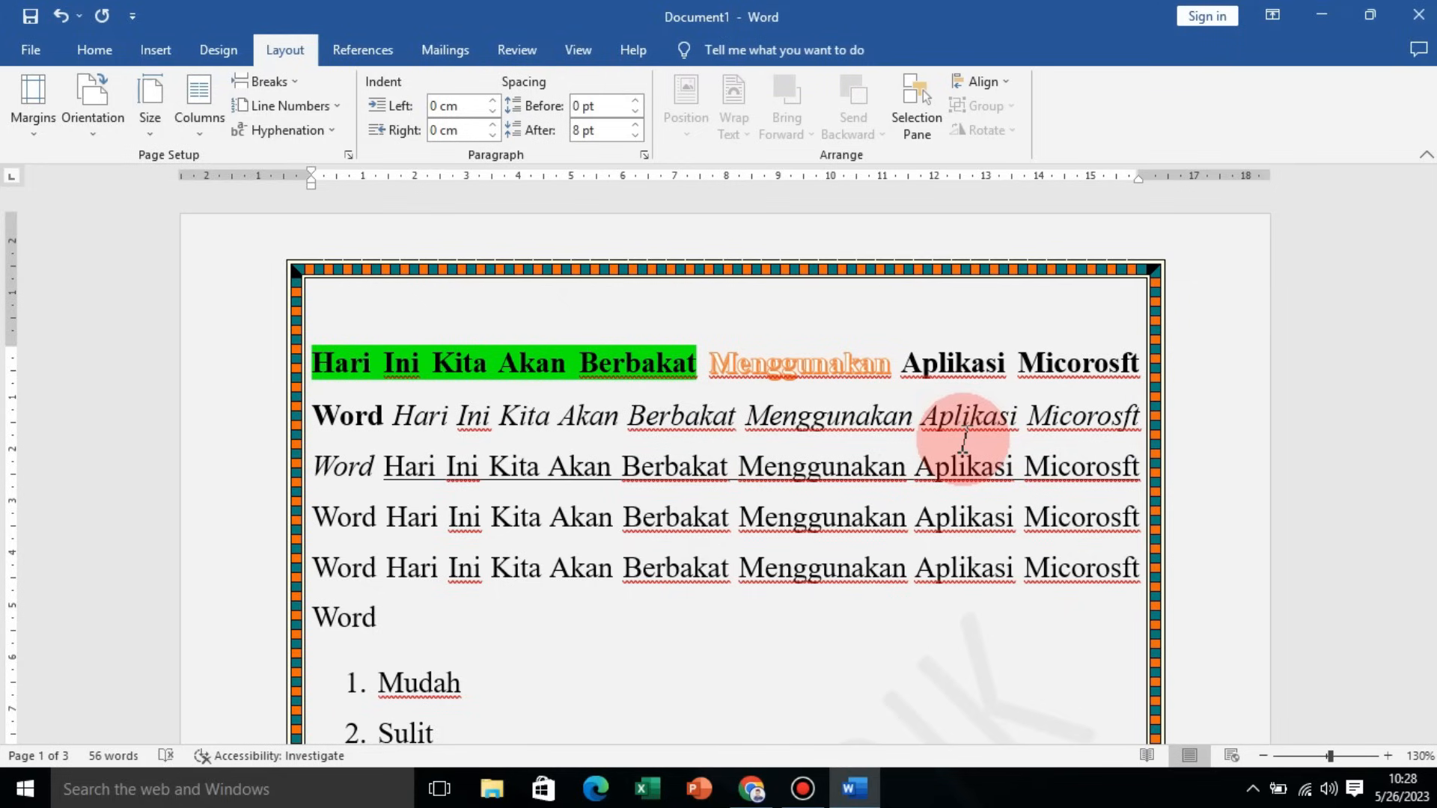
# Step: Switch the page orientation to Landscape
pyautogui.click(94, 134)
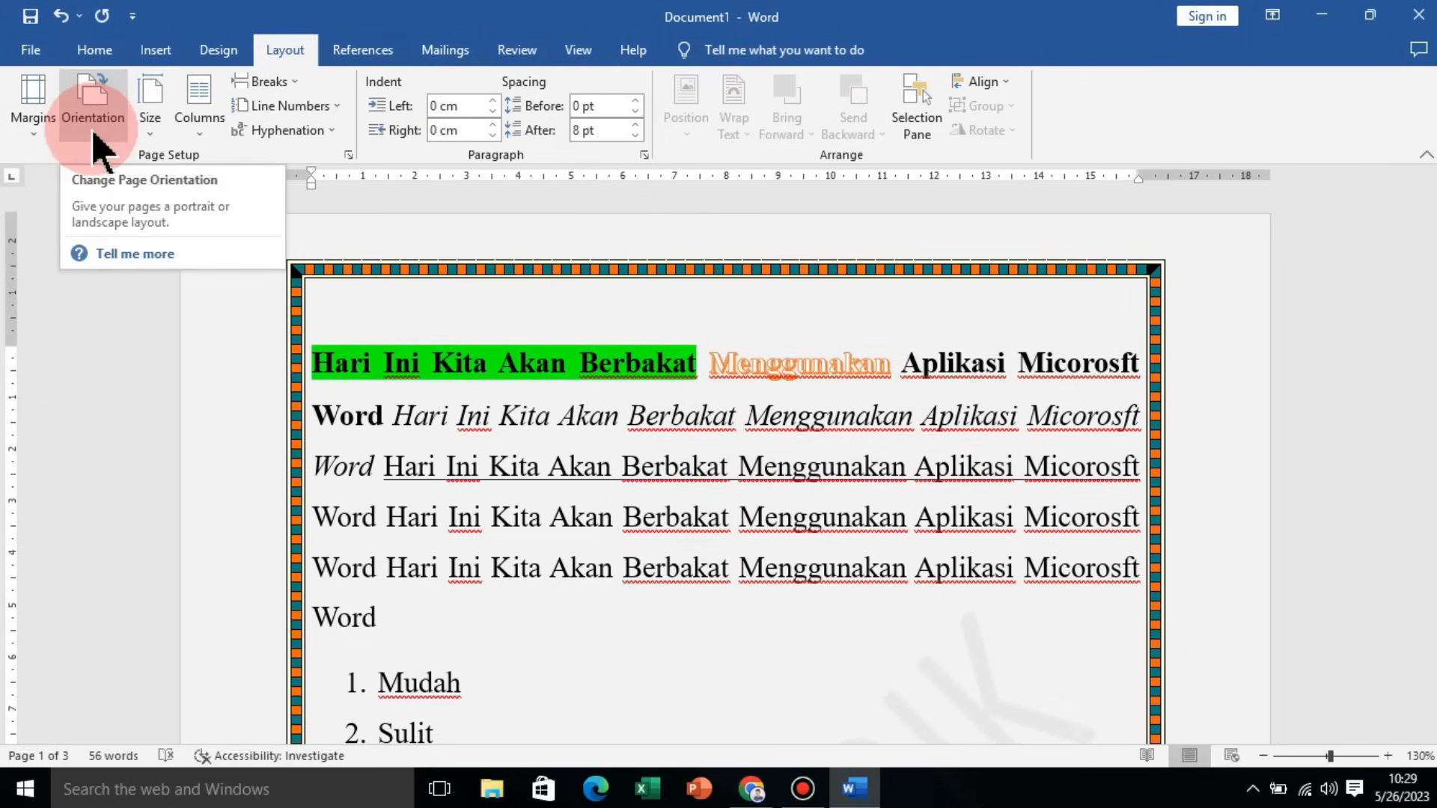
pyautogui.click(91, 129)
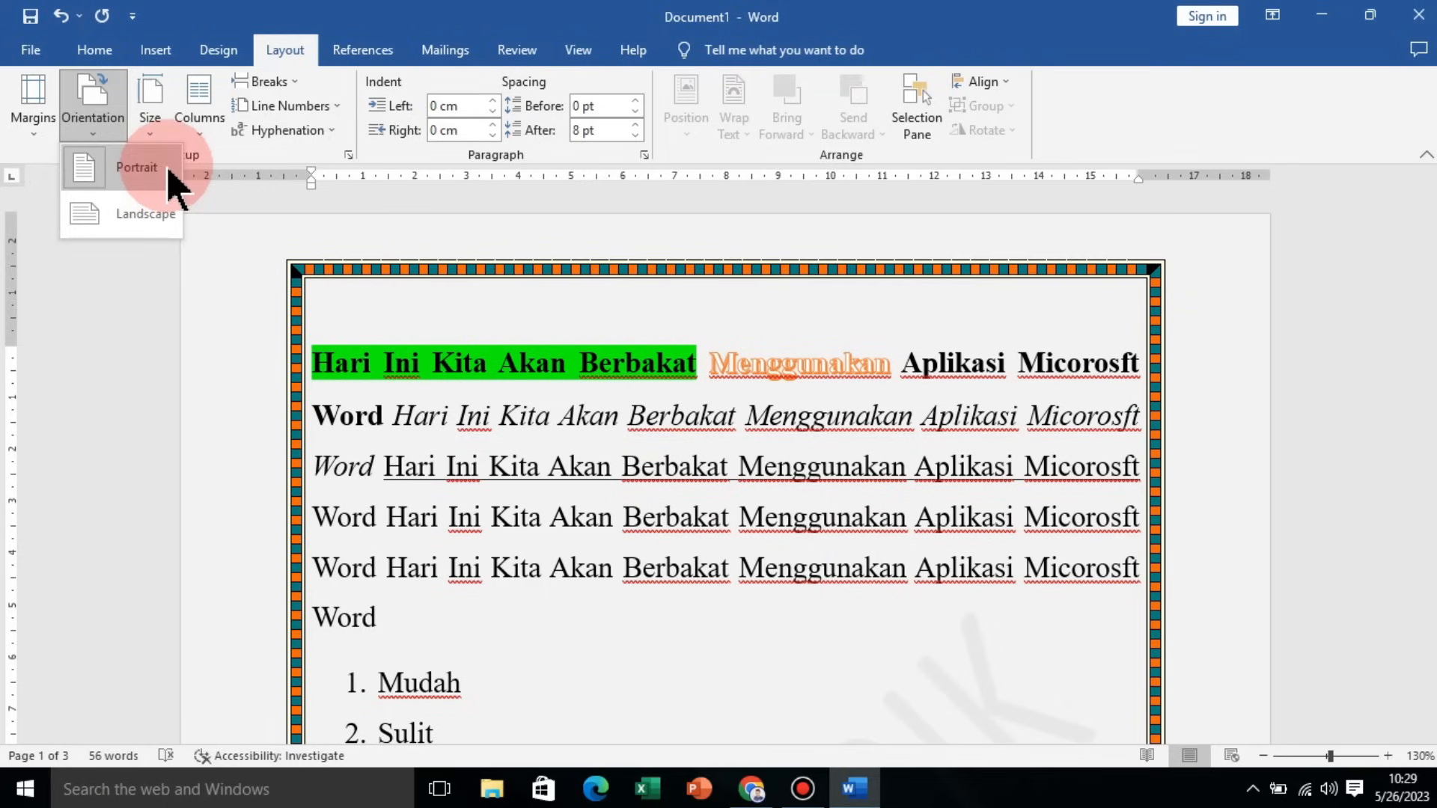
pyautogui.click(113, 217)
# Step: Scroll and zoom through the document pages to examine the page layout
pyautogui.keyDown('ctrl'); pyautogui.scroll(-6, 672, 513); pyautogui.keyUp('ctrl')
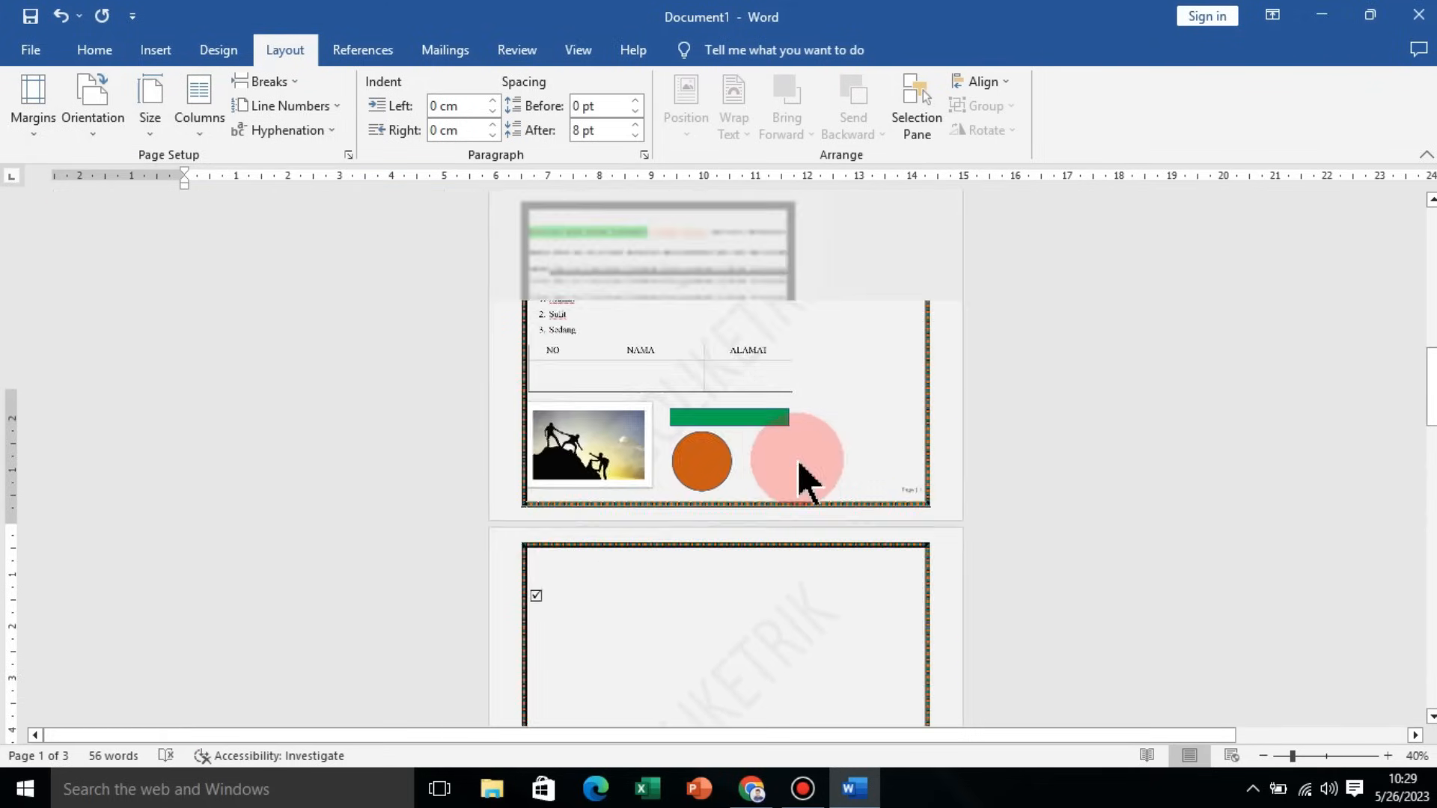
pyautogui.keyDown('ctrl'); pyautogui.scroll(3, 827, 417); pyautogui.keyUp('ctrl')
pyautogui.keyDown('ctrl'); pyautogui.scroll(3, 551, 369); pyautogui.keyUp('ctrl')
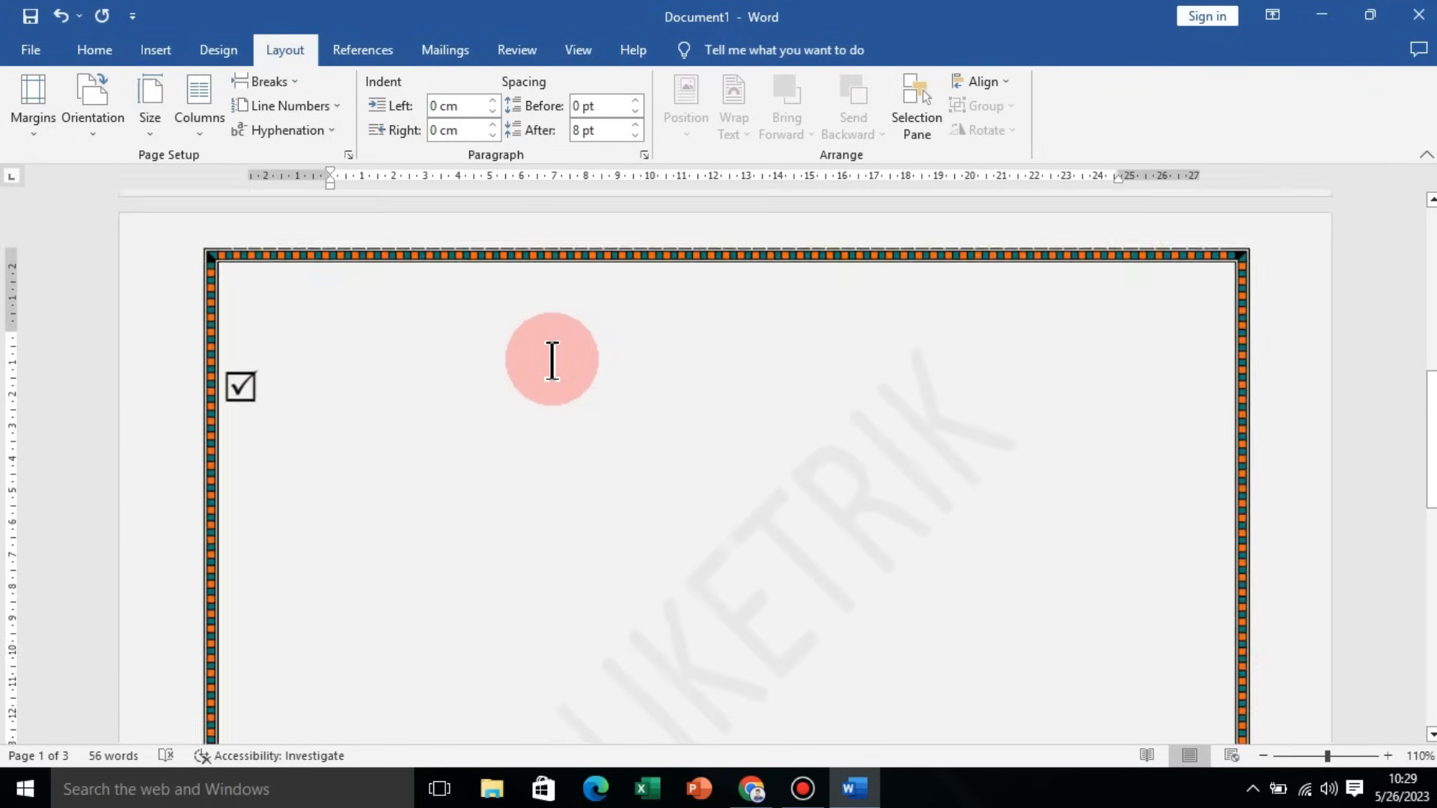
pyautogui.scroll(4, 560, 360)
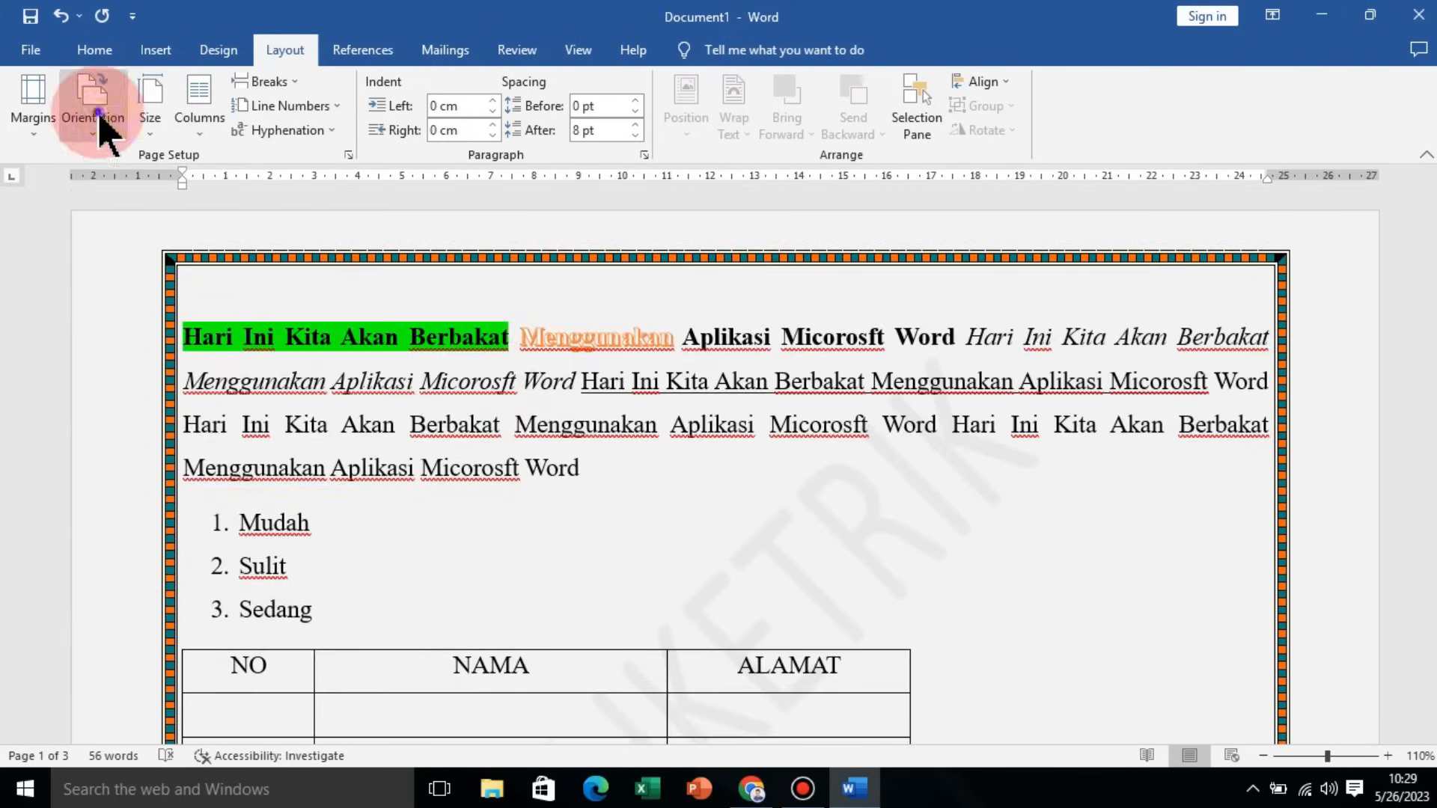
pyautogui.keyDown('ctrl'); pyautogui.scroll(-6, 733, 445); pyautogui.keyUp('ctrl')
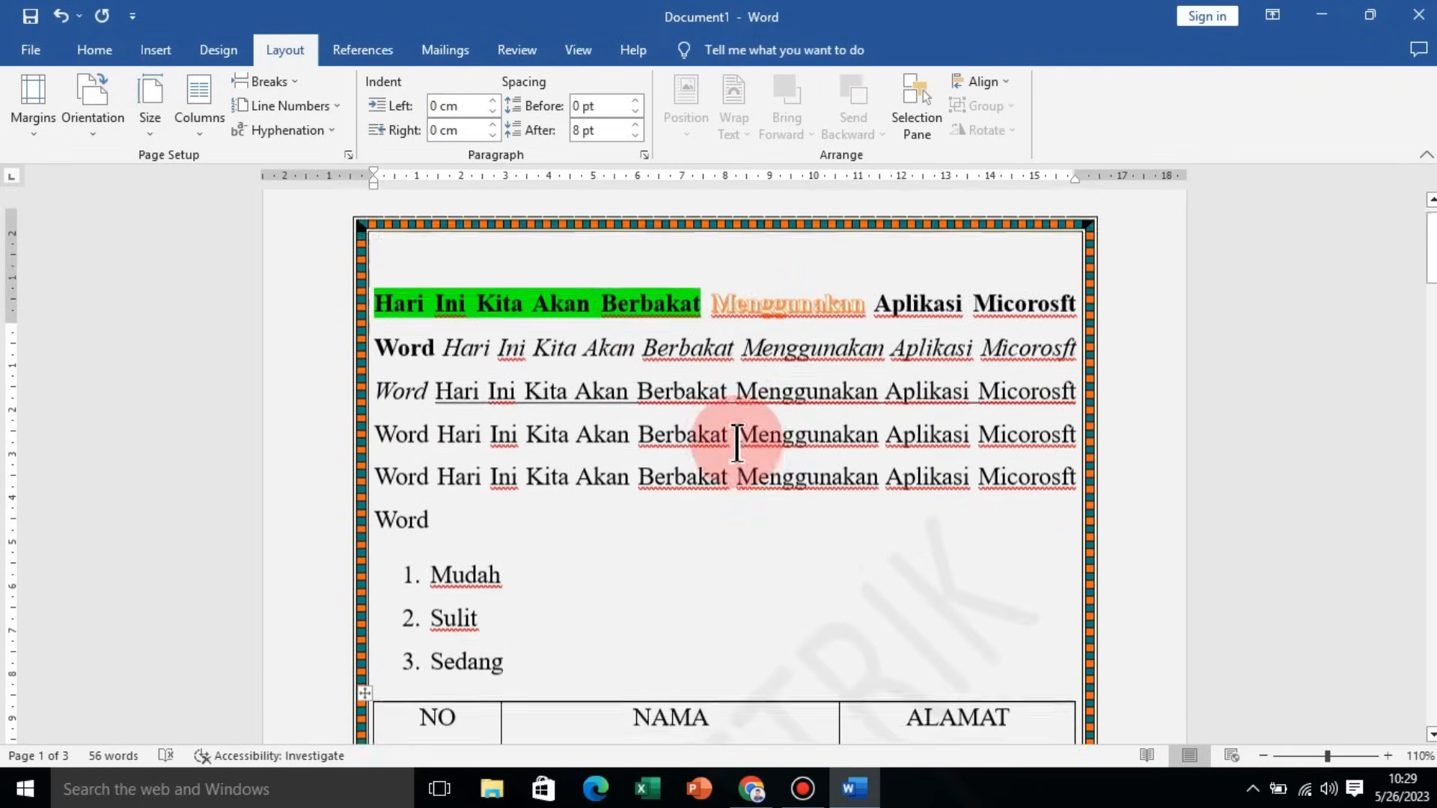
pyautogui.keyDown('ctrl'); pyautogui.scroll(-1, 745, 445); pyautogui.keyUp('ctrl')
pyautogui.keyDown('ctrl'); pyautogui.scroll(6, 750, 458); pyautogui.keyUp('ctrl')
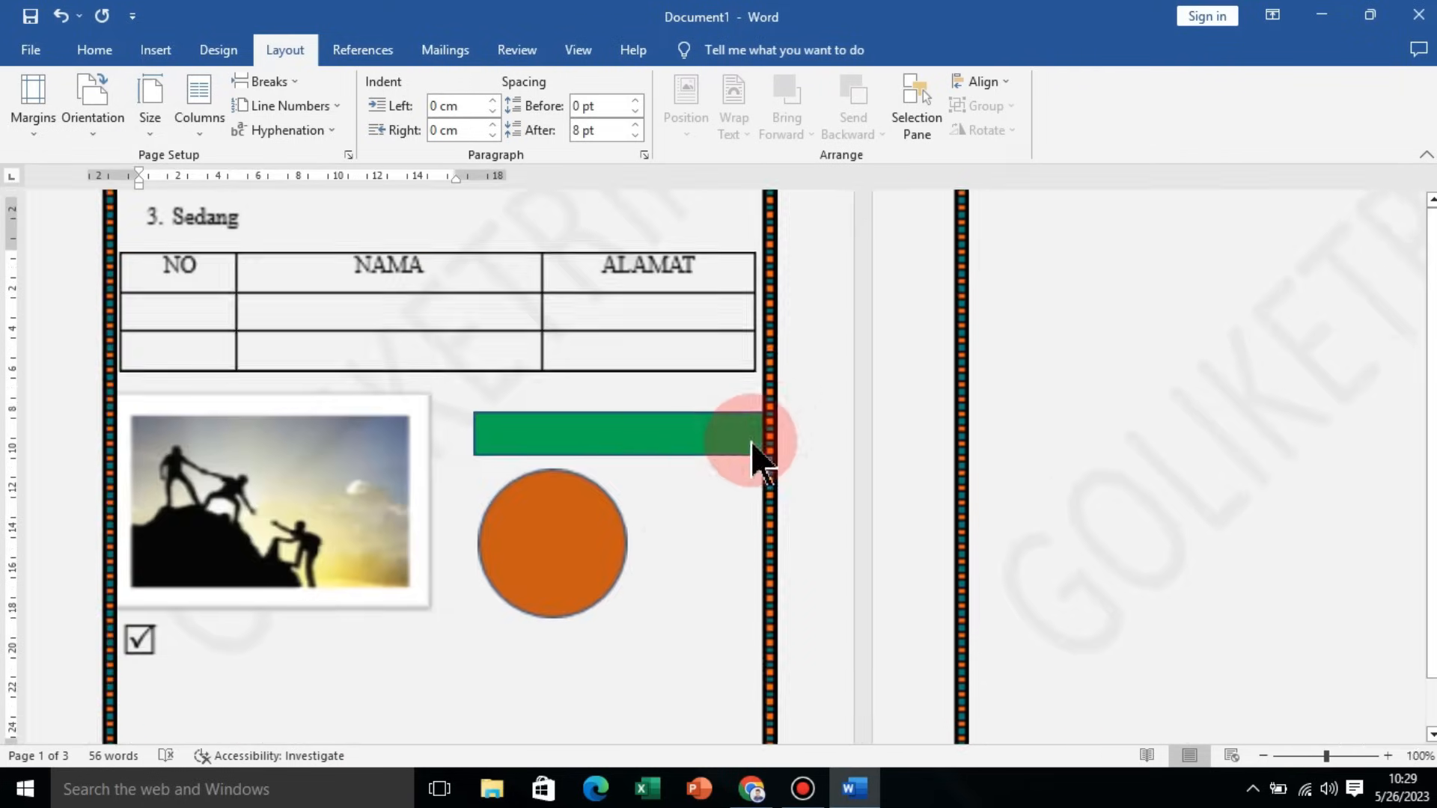
pyautogui.keyDown('ctrl'); pyautogui.scroll(5, 640, 414); pyautogui.keyUp('ctrl')
pyautogui.scroll(10, 640, 411)
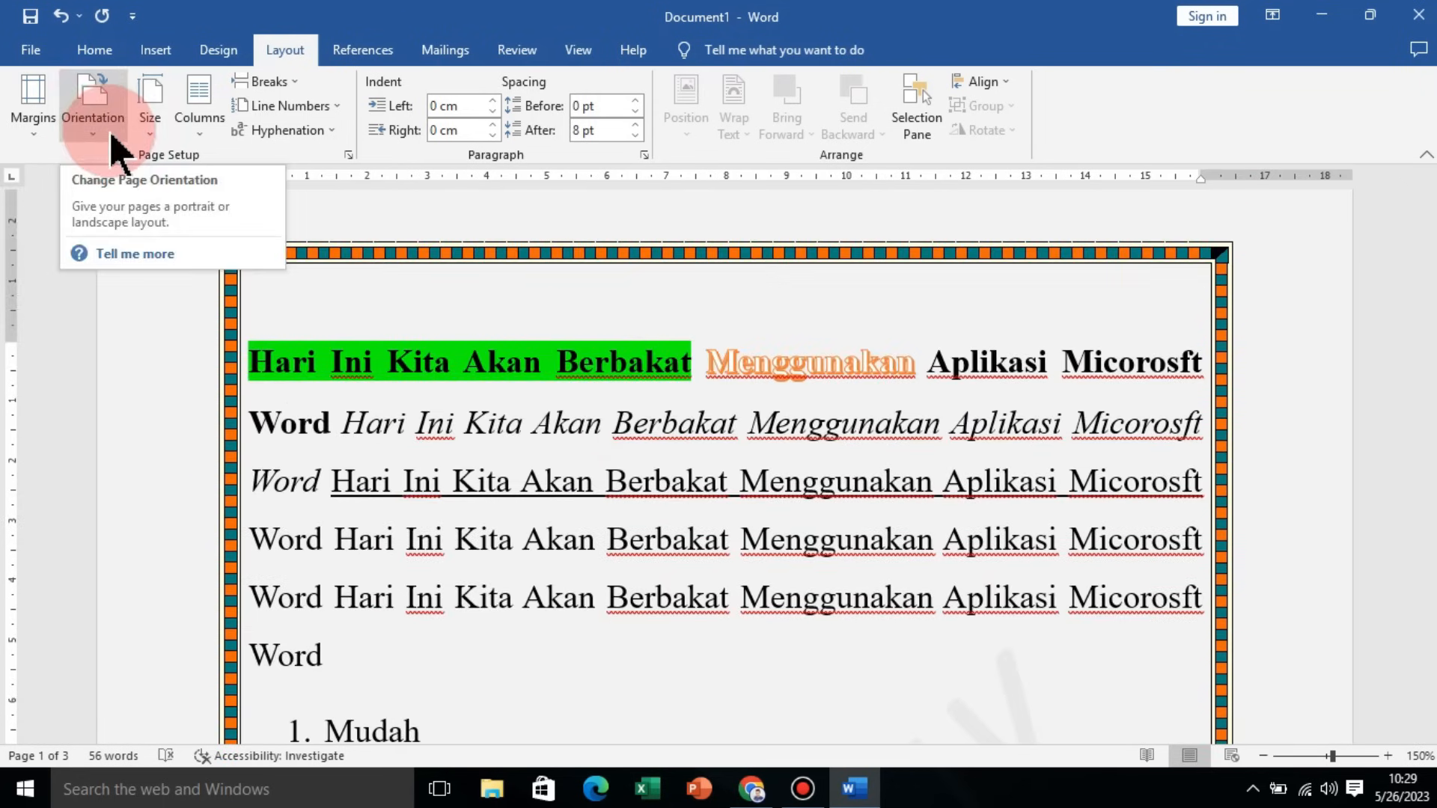
pyautogui.scroll(1, 1055, 449)
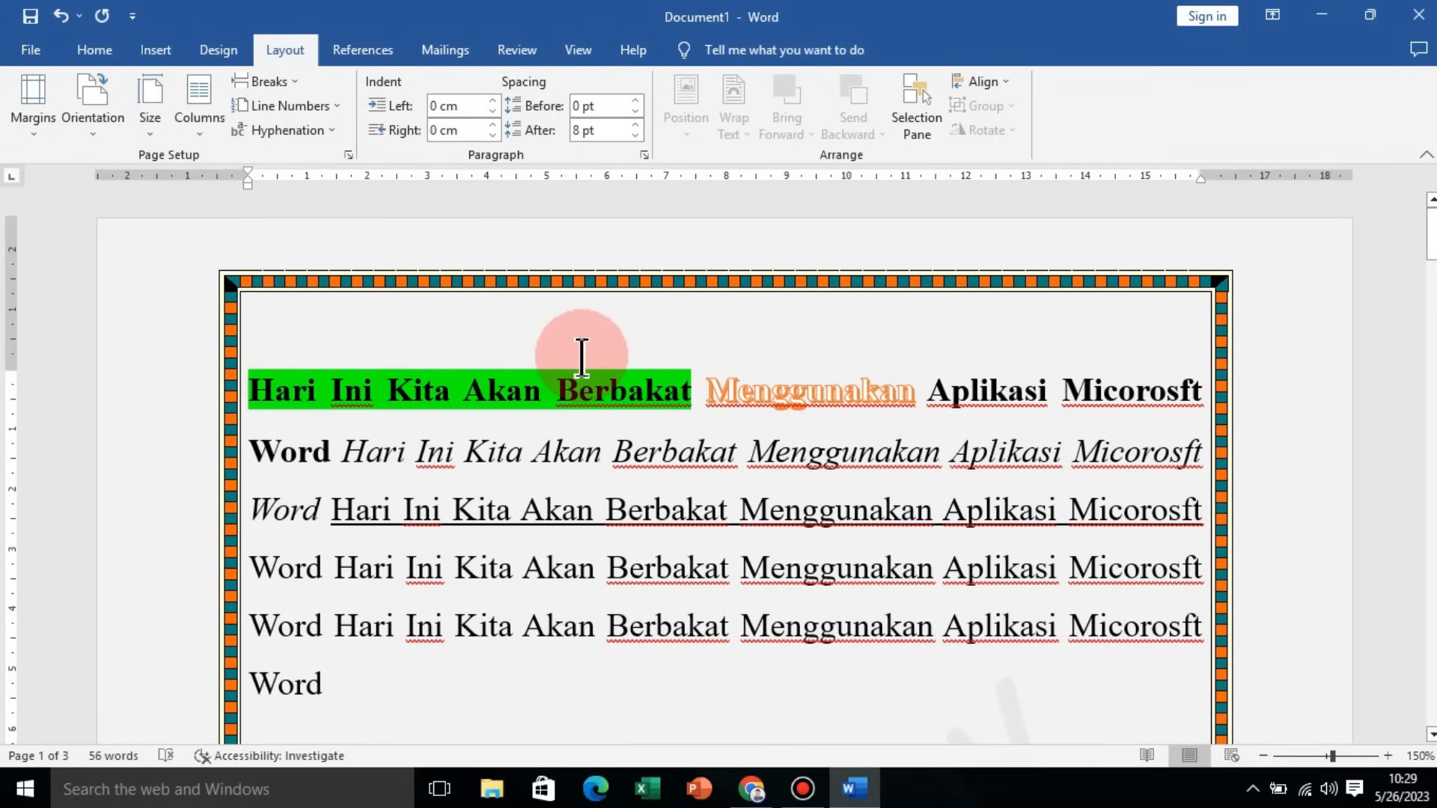
# Step: Set custom page margins of 1 cm for top, bottom, left and right
pyautogui.click(27, 140)
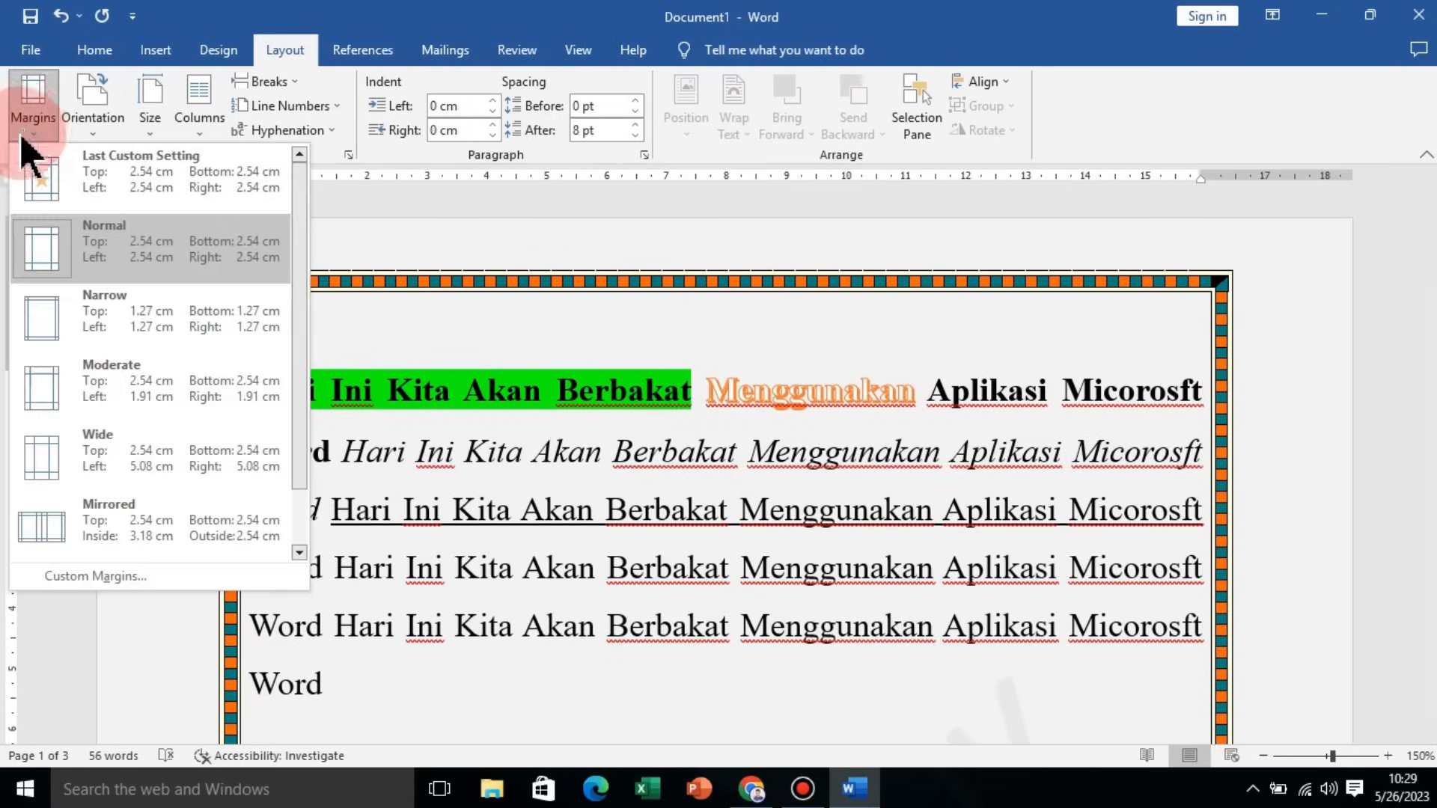
pyautogui.click(138, 577)
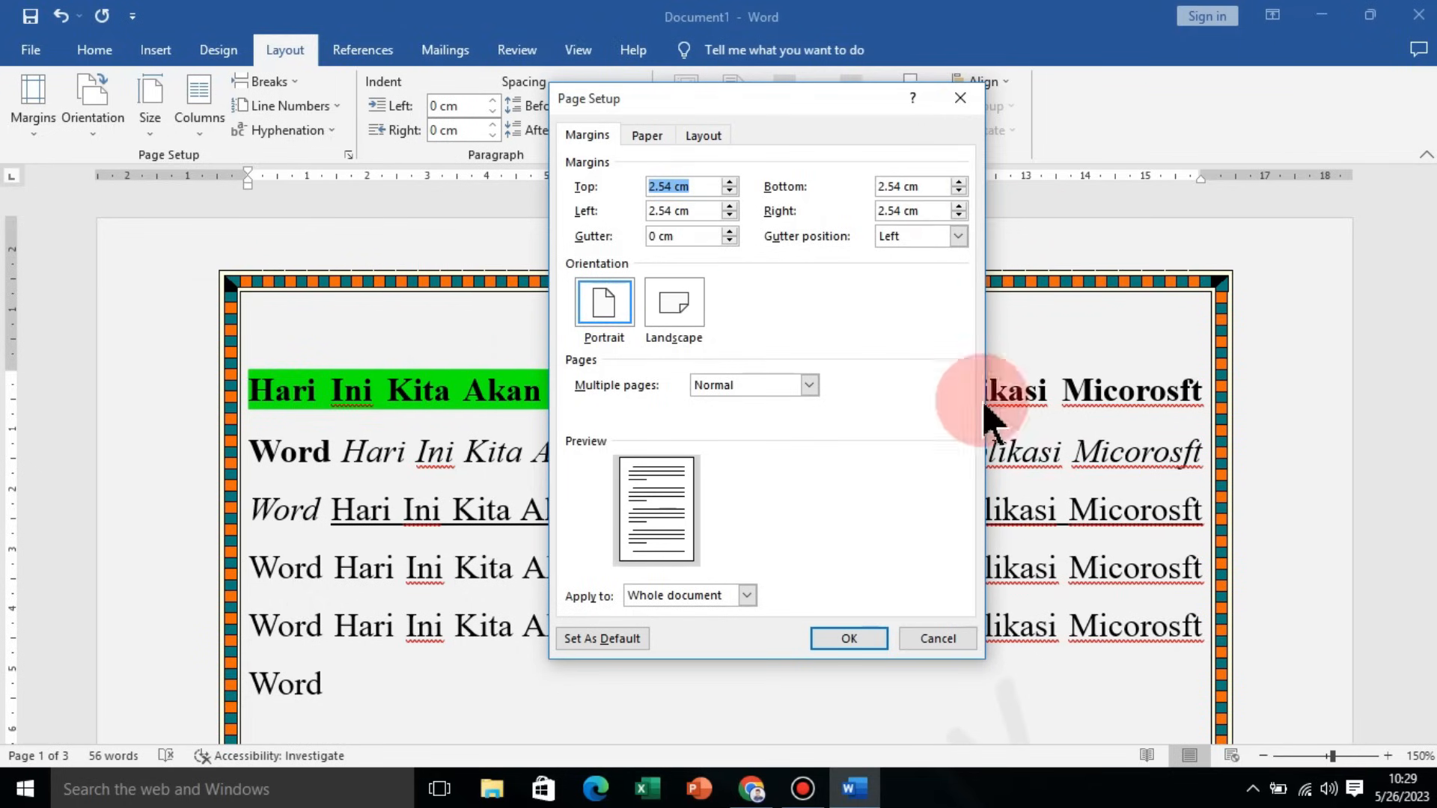
pyautogui.doubleClick(659, 186)
pyautogui.write('1')
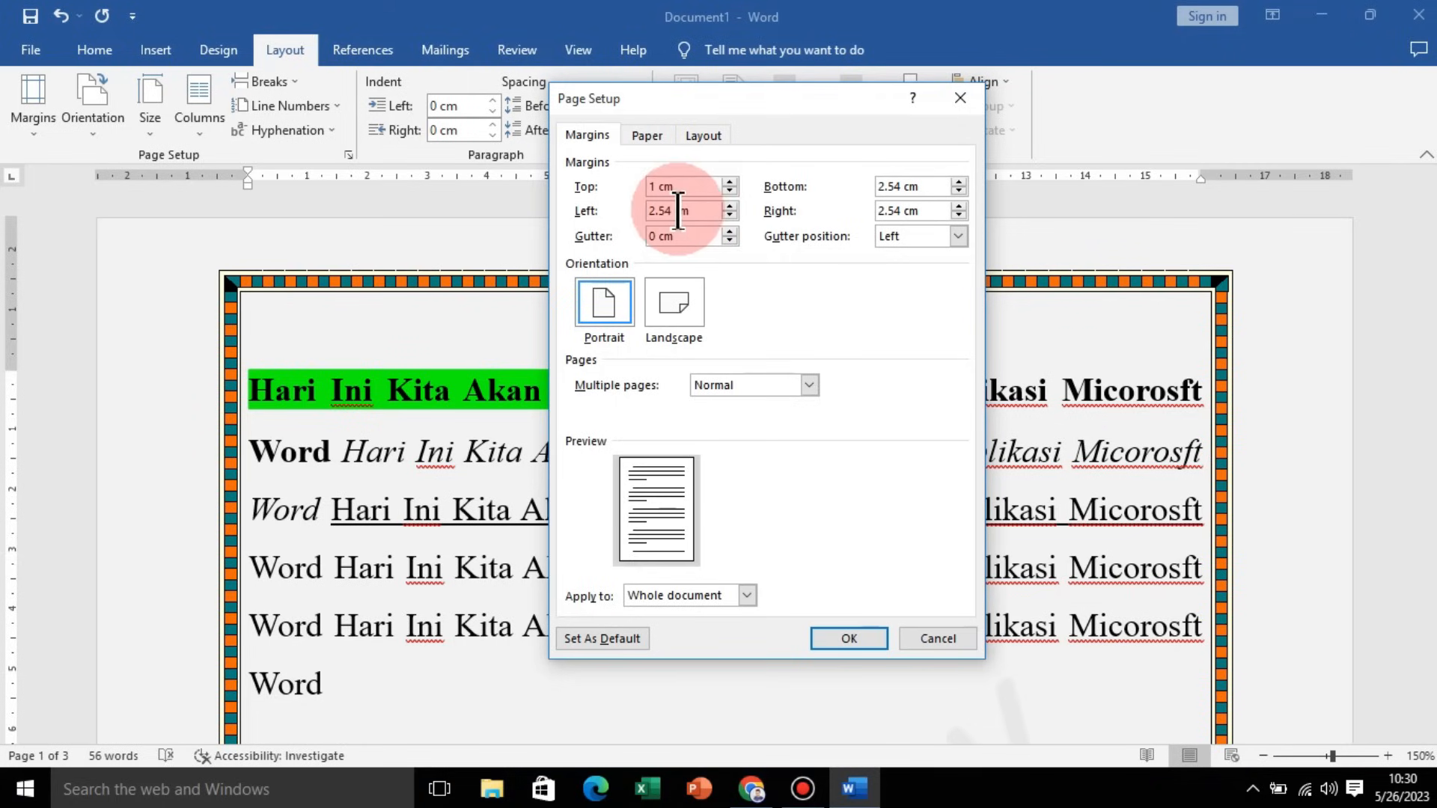
pyautogui.doubleClick(678, 211)
pyautogui.write('1m')
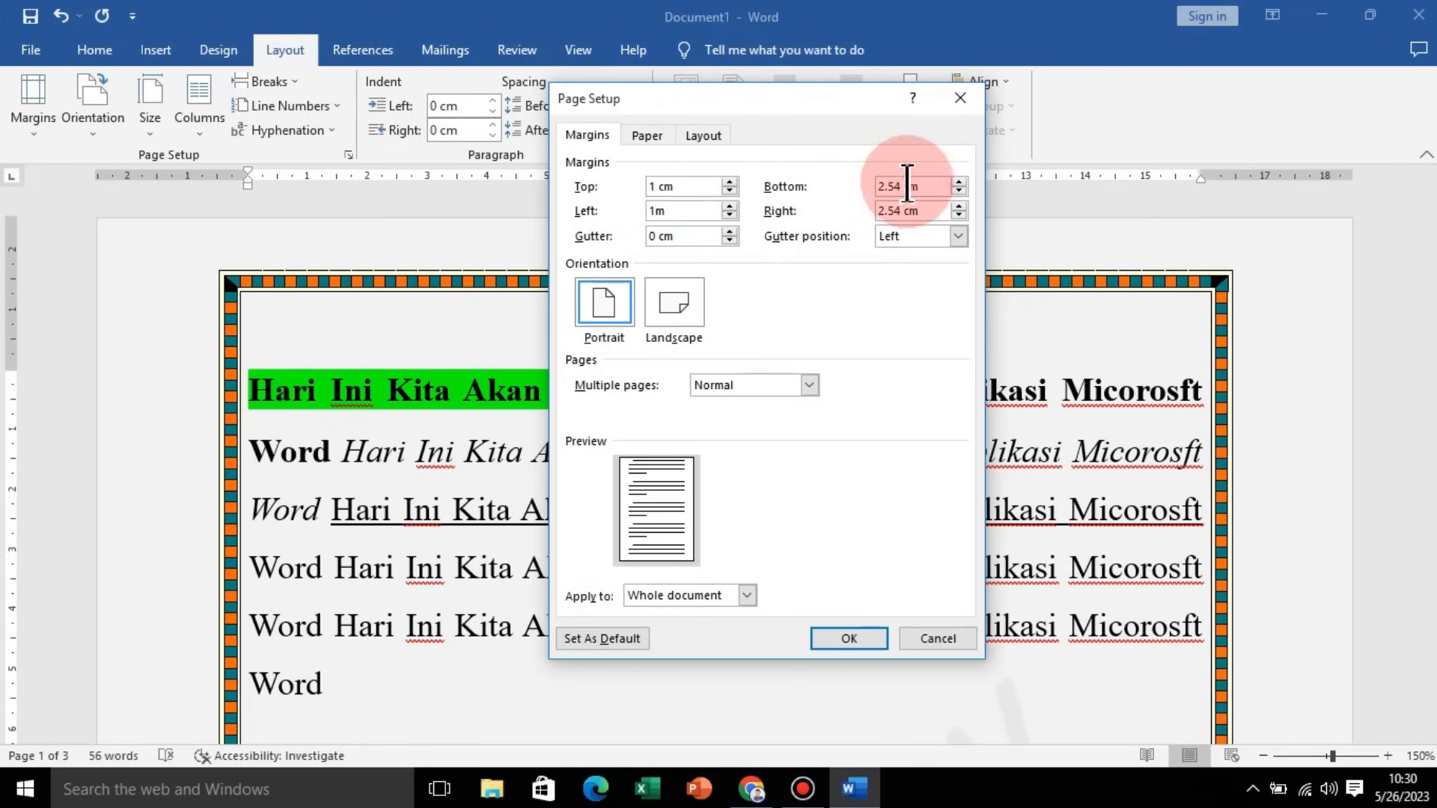
pyautogui.doubleClick(894, 186)
pyautogui.write('1')
pyautogui.doubleClick(901, 210)
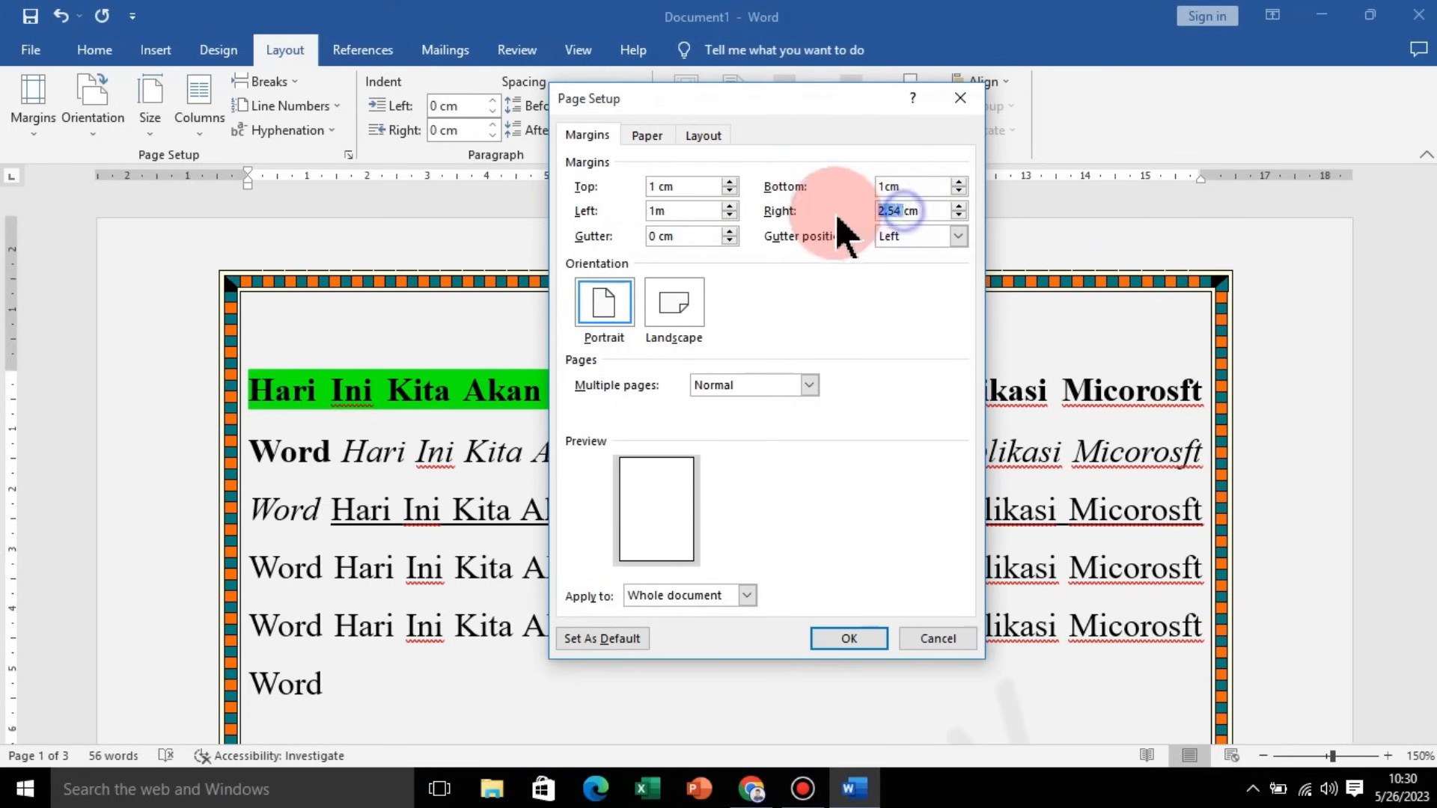
pyautogui.write('1')
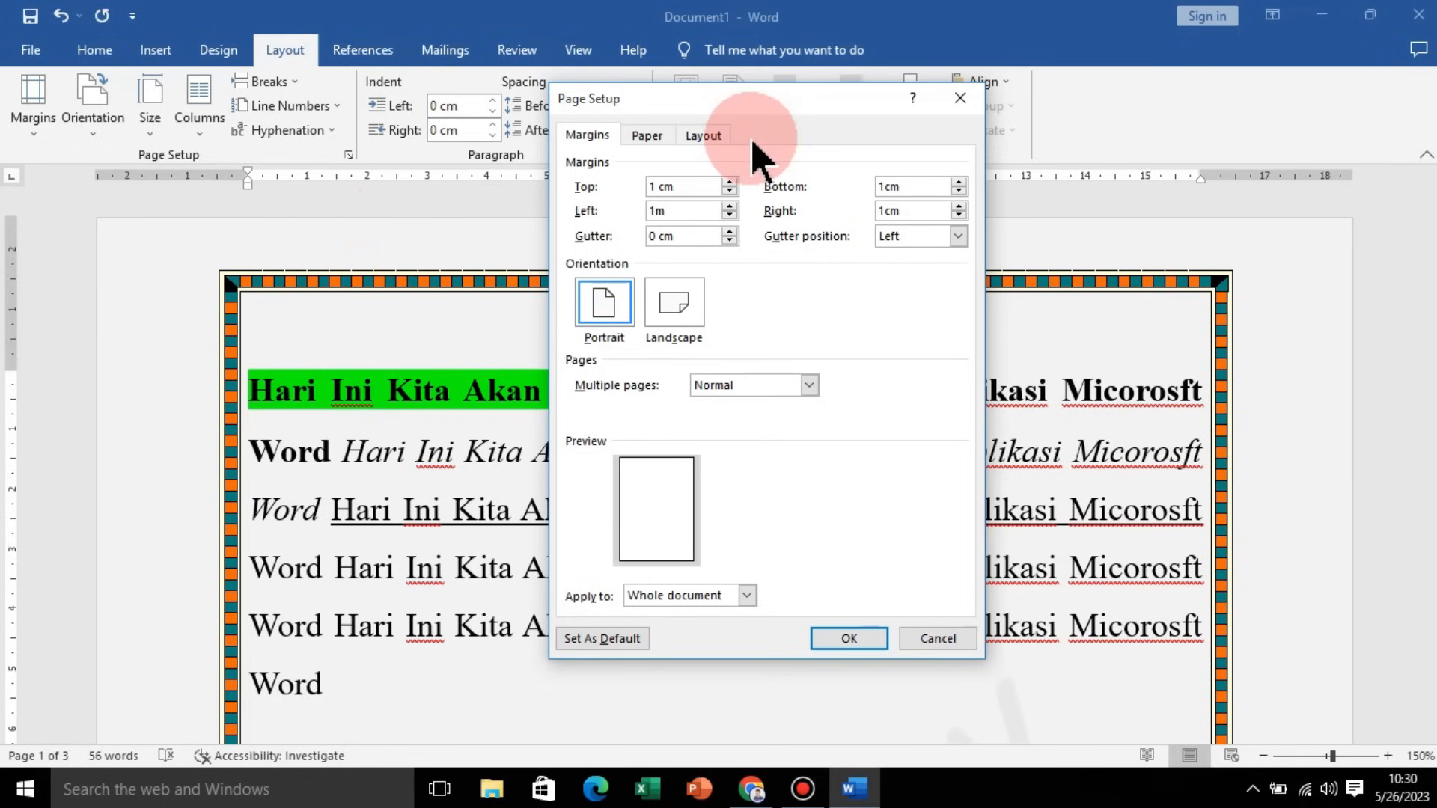
pyautogui.click(846, 638)
# Step: Scroll through the document to review the new margins
pyautogui.scroll(-5, 883, 598)
pyautogui.scroll(10, 877, 503)
pyautogui.keyDown('ctrl'); pyautogui.scroll(-5, 726, 374); pyautogui.keyUp('ctrl')
pyautogui.keyDown('ctrl'); pyautogui.scroll(3, 754, 410); pyautogui.keyUp('ctrl')
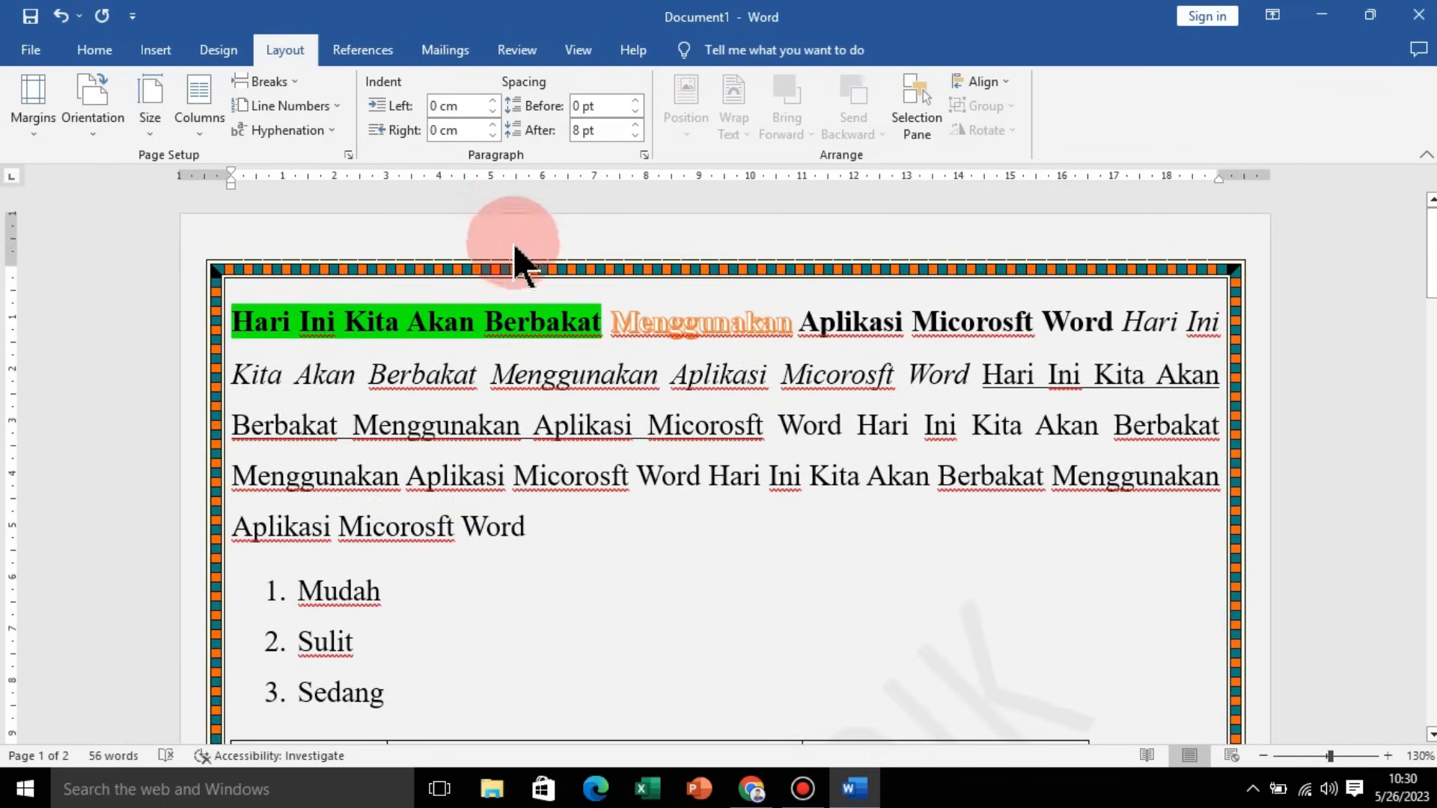
pyautogui.scroll(-3, 1238, 452)
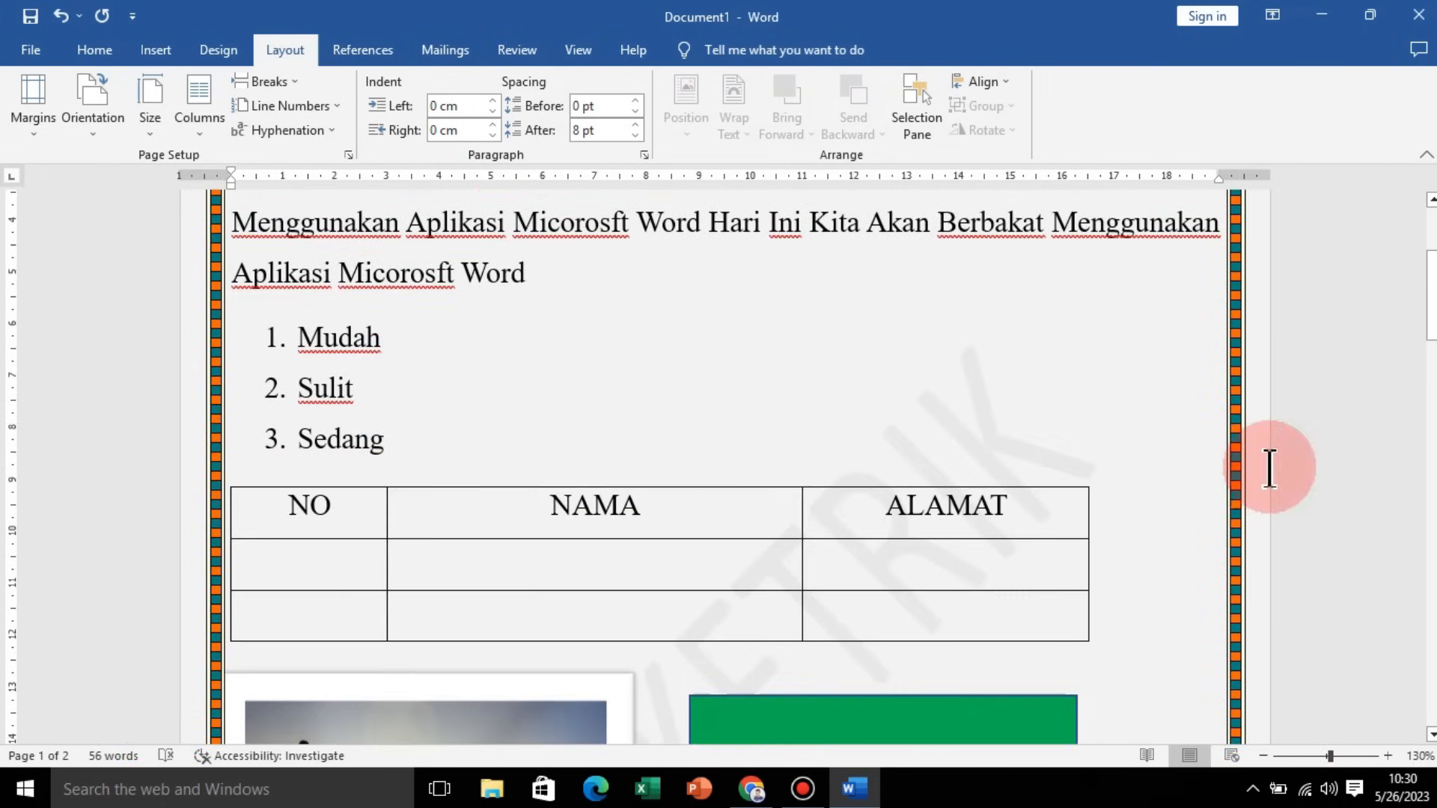
pyautogui.scroll(-3, 1274, 475)
pyautogui.scroll(6, 1235, 501)
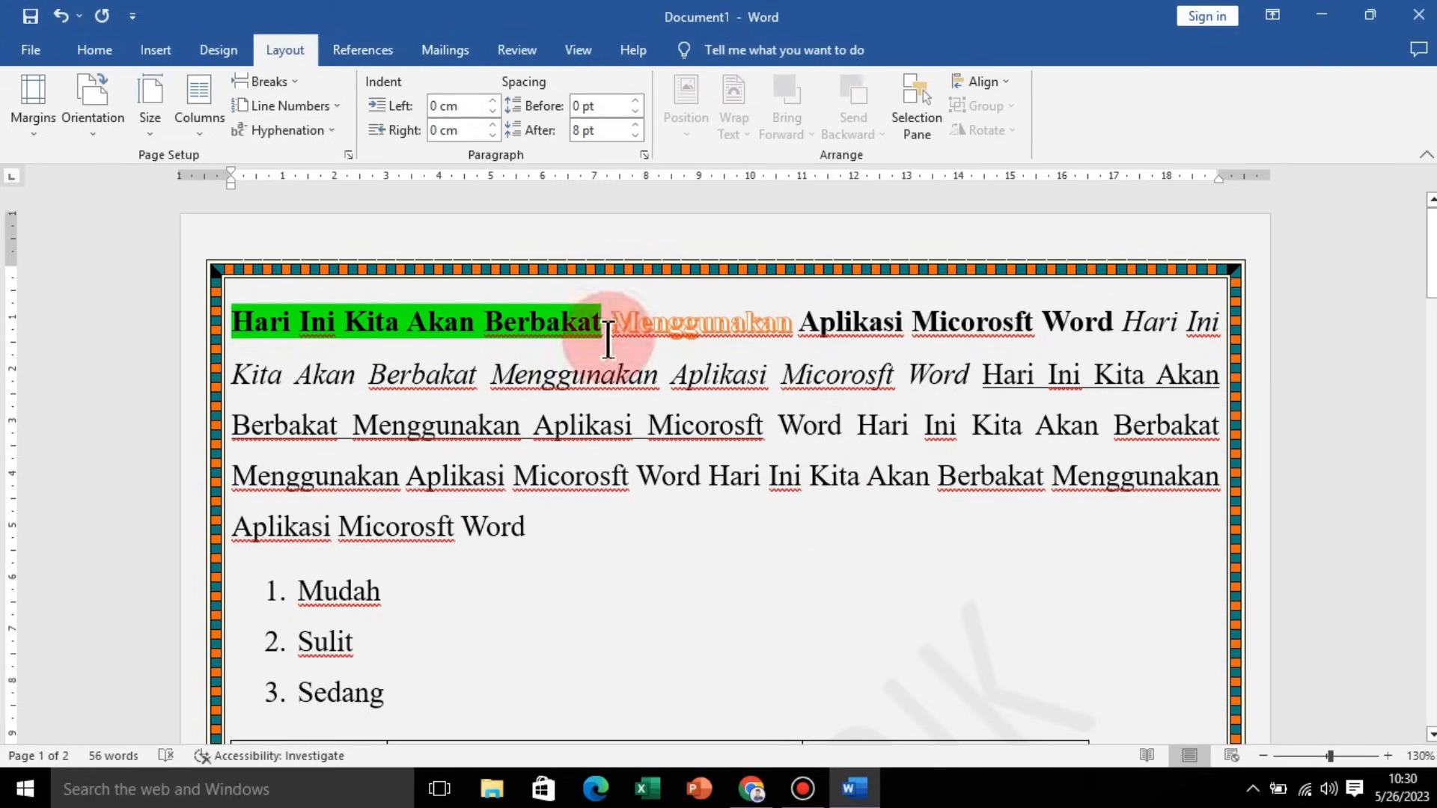
# Step: Split the document text into two columns
pyautogui.click(206, 125)
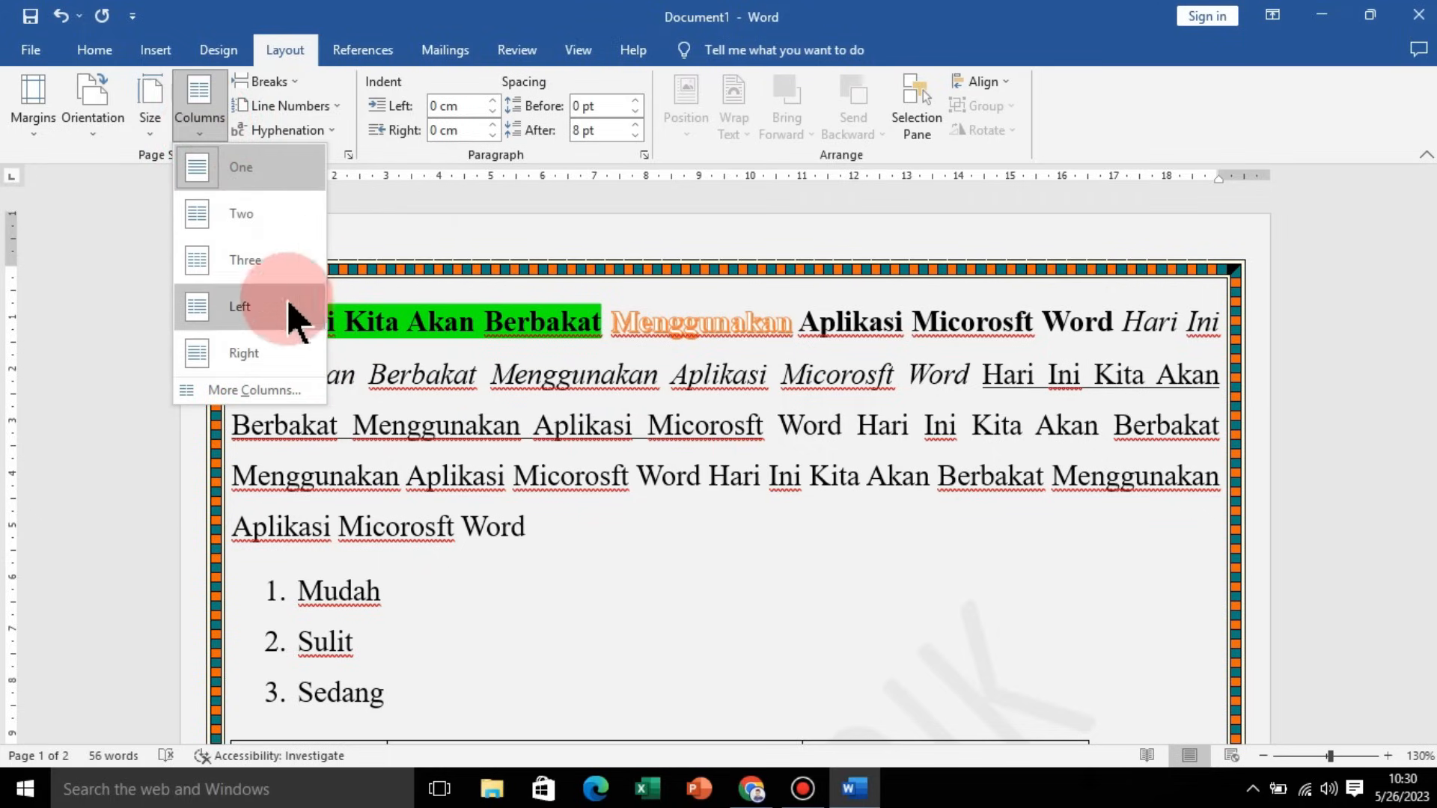
pyautogui.click(256, 241)
pyautogui.scroll(-10, 644, 364)
pyautogui.scroll(12, 792, 426)
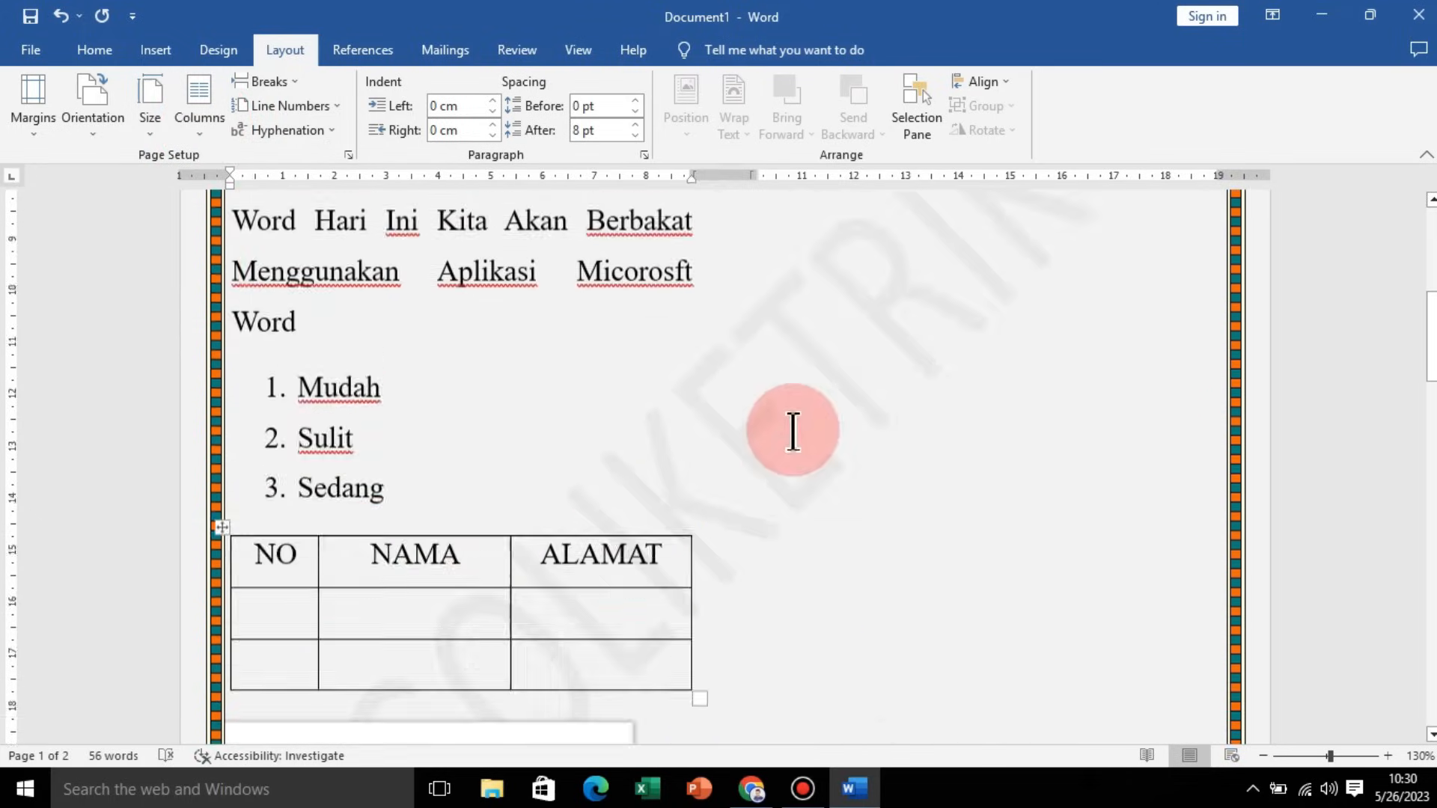
pyautogui.keyDown('ctrl'); pyautogui.scroll(-6, 792, 423); pyautogui.keyUp('ctrl')
pyautogui.keyDown('ctrl'); pyautogui.scroll(4, 758, 346); pyautogui.keyUp('ctrl')
pyautogui.scroll(-3, 853, 412)
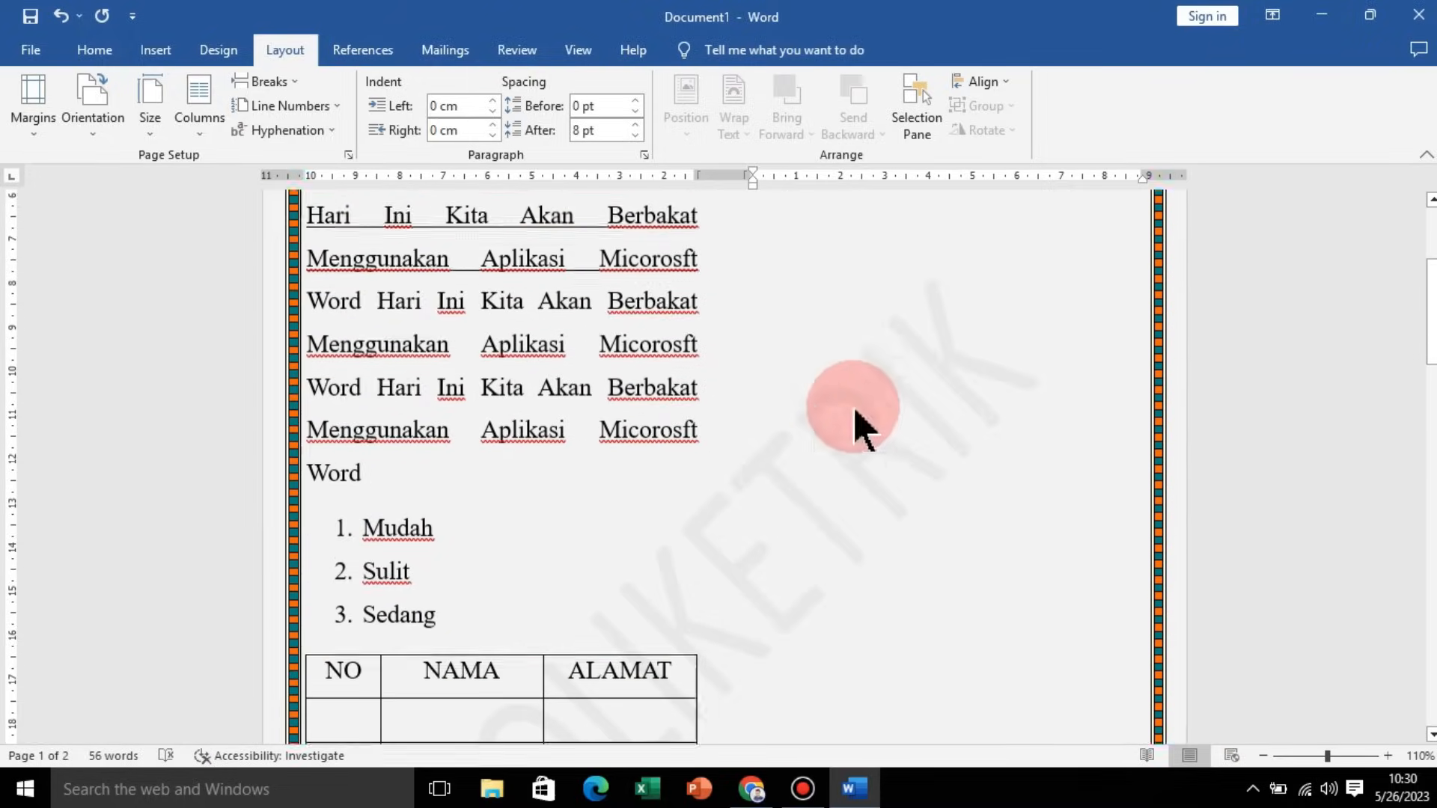
pyautogui.scroll(4, 832, 329)
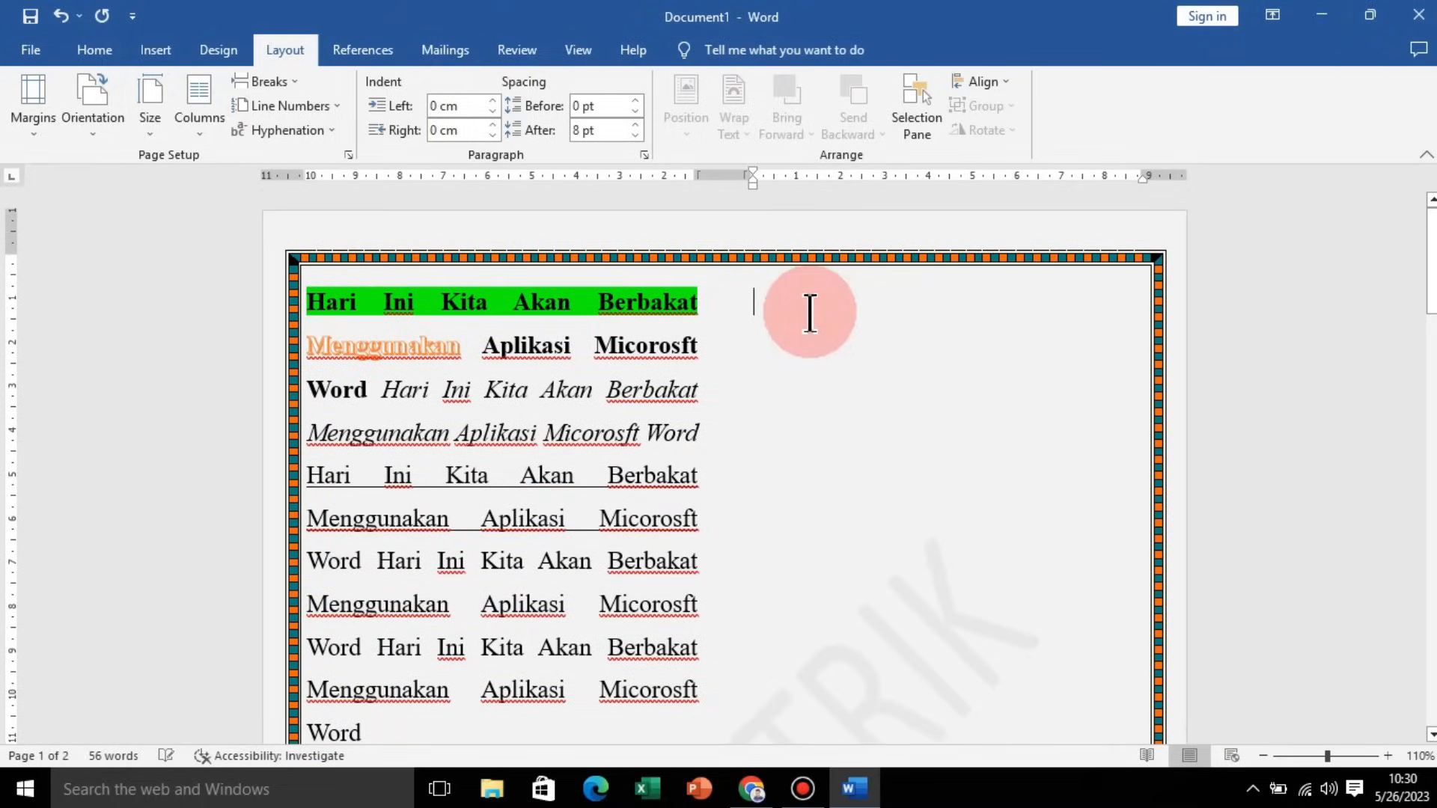
pyautogui.scroll(-8, 860, 375)
pyautogui.scroll(8, 860, 375)
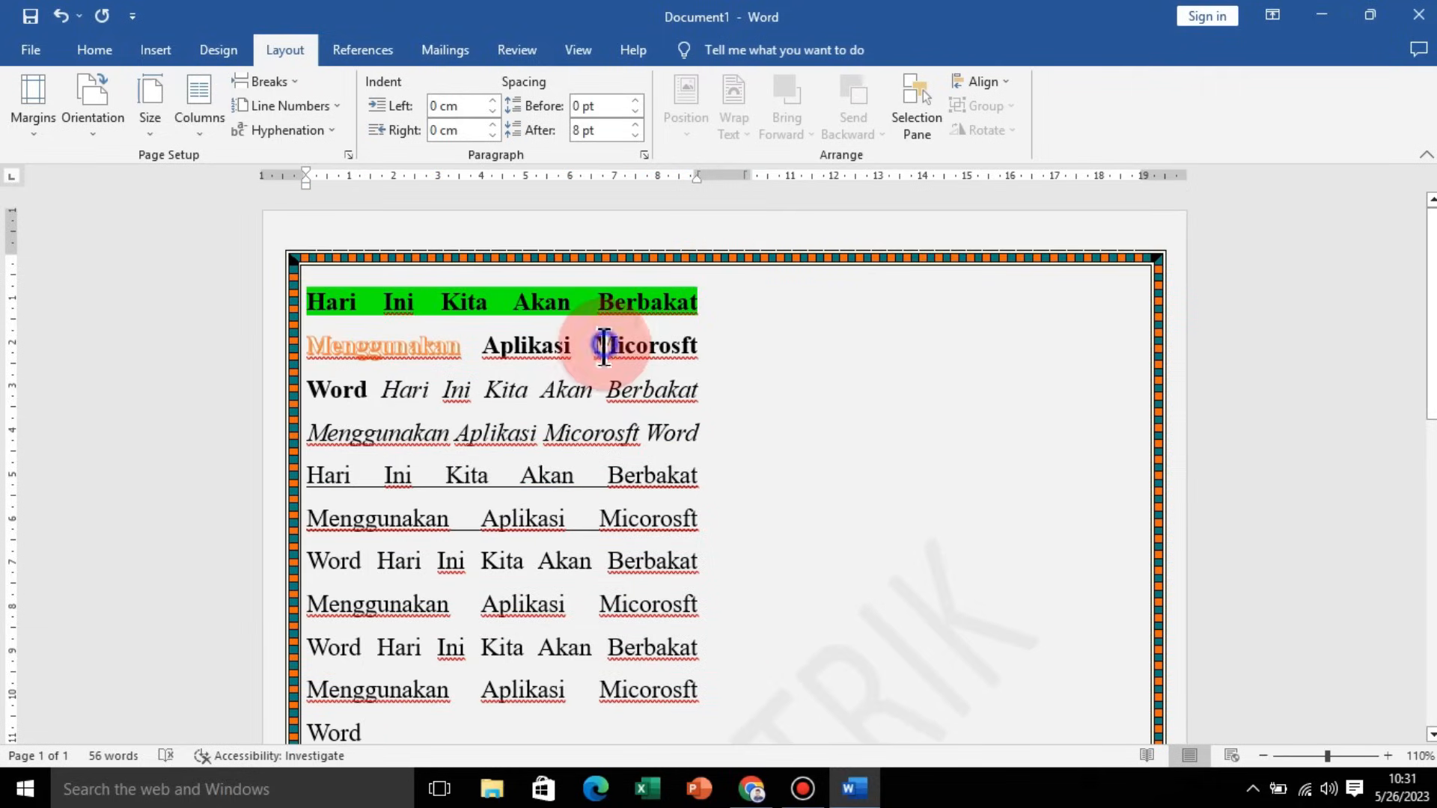
# Step: Change the document layout to three columns
pyautogui.click(198, 145)
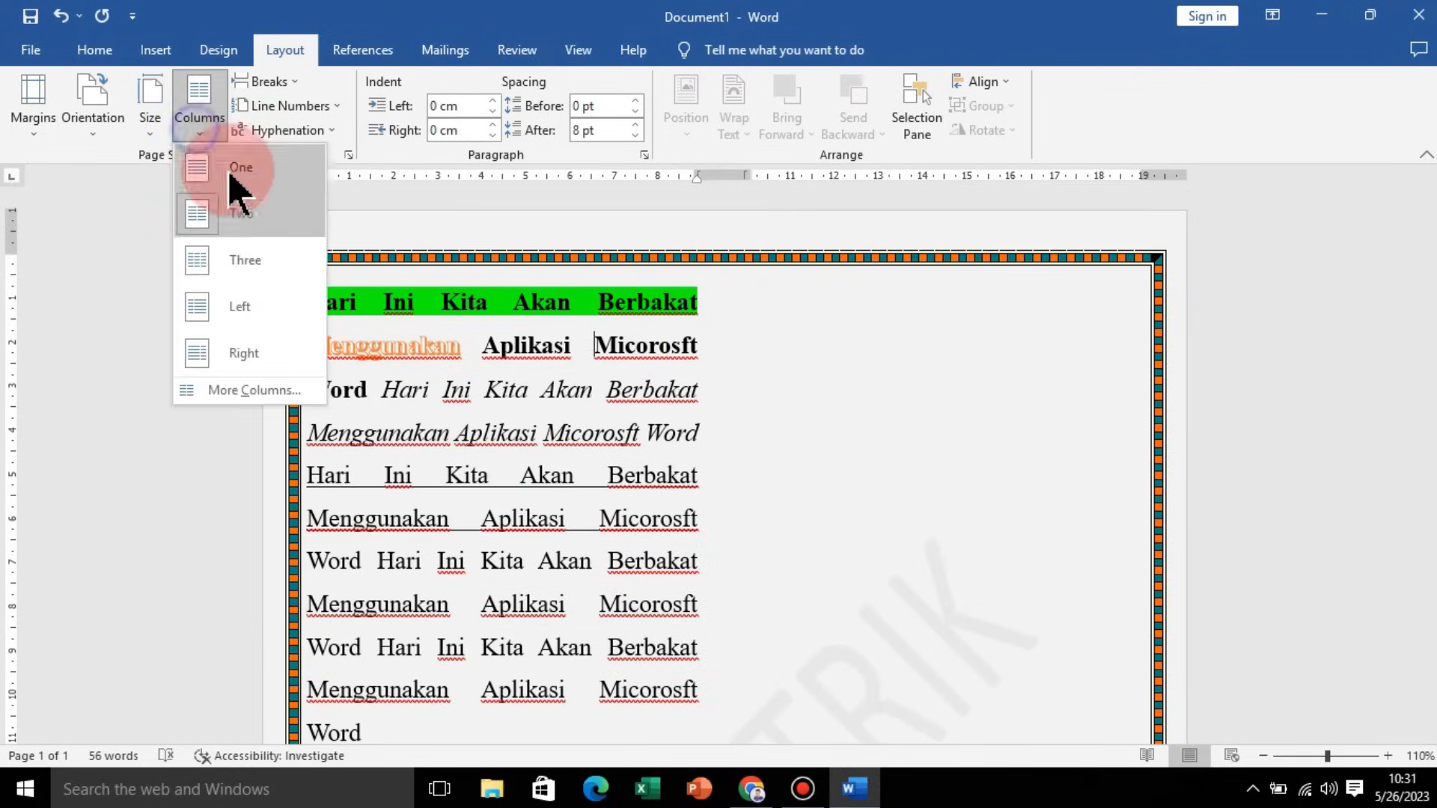
pyautogui.click(262, 254)
pyautogui.scroll(-5, 866, 442)
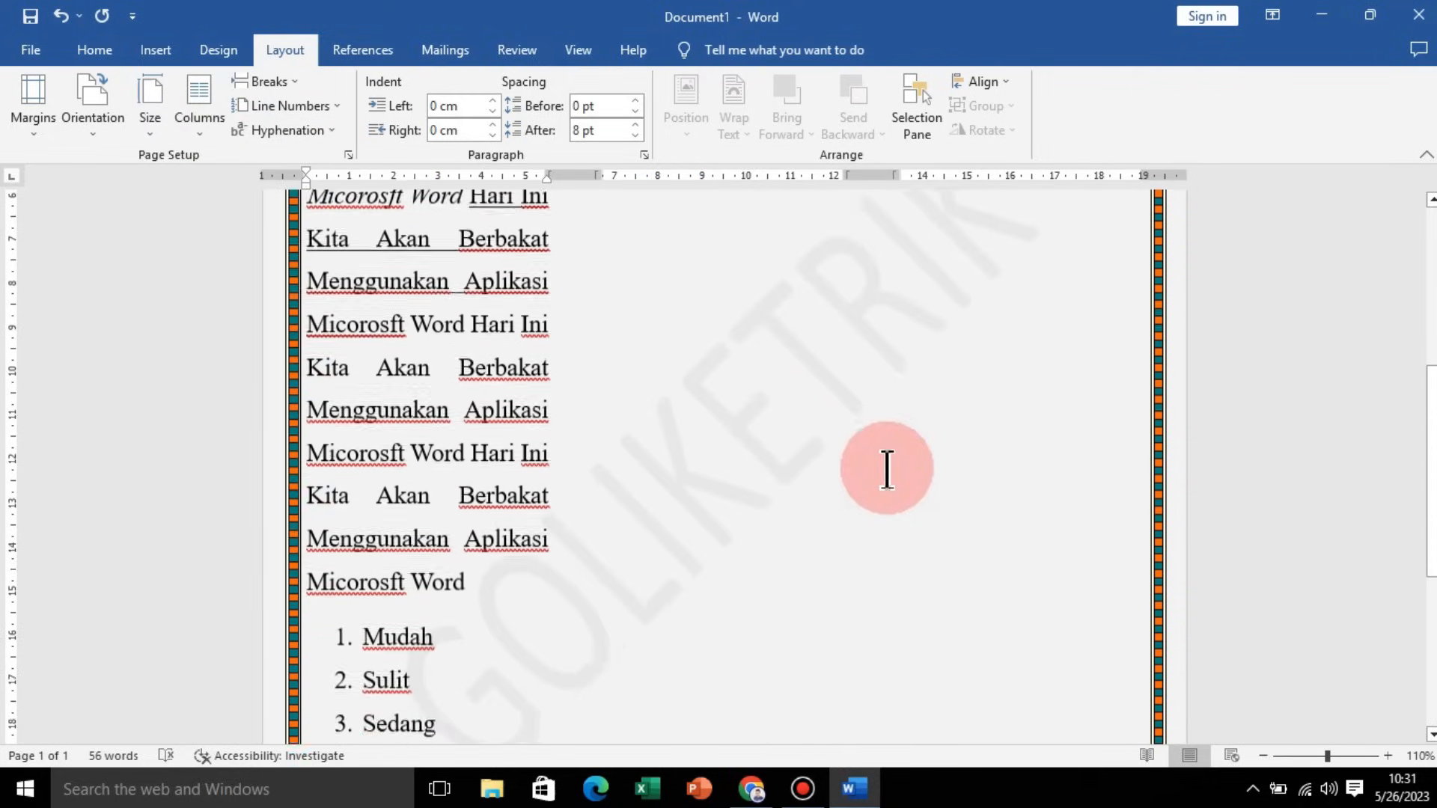
pyautogui.scroll(5, 885, 464)
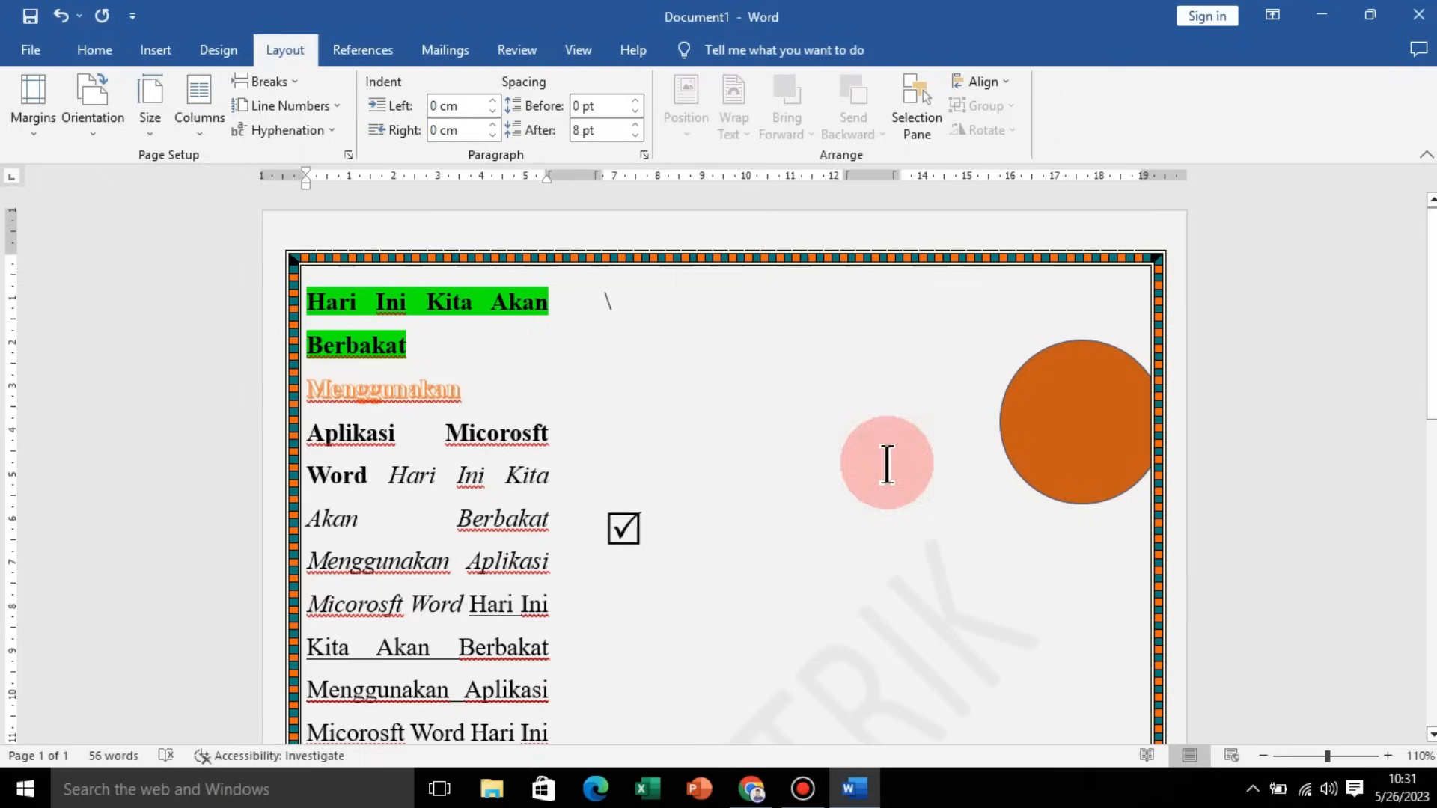
# Step: Return the document layout to a single column
pyautogui.click(196, 135)
pyautogui.click(276, 180)
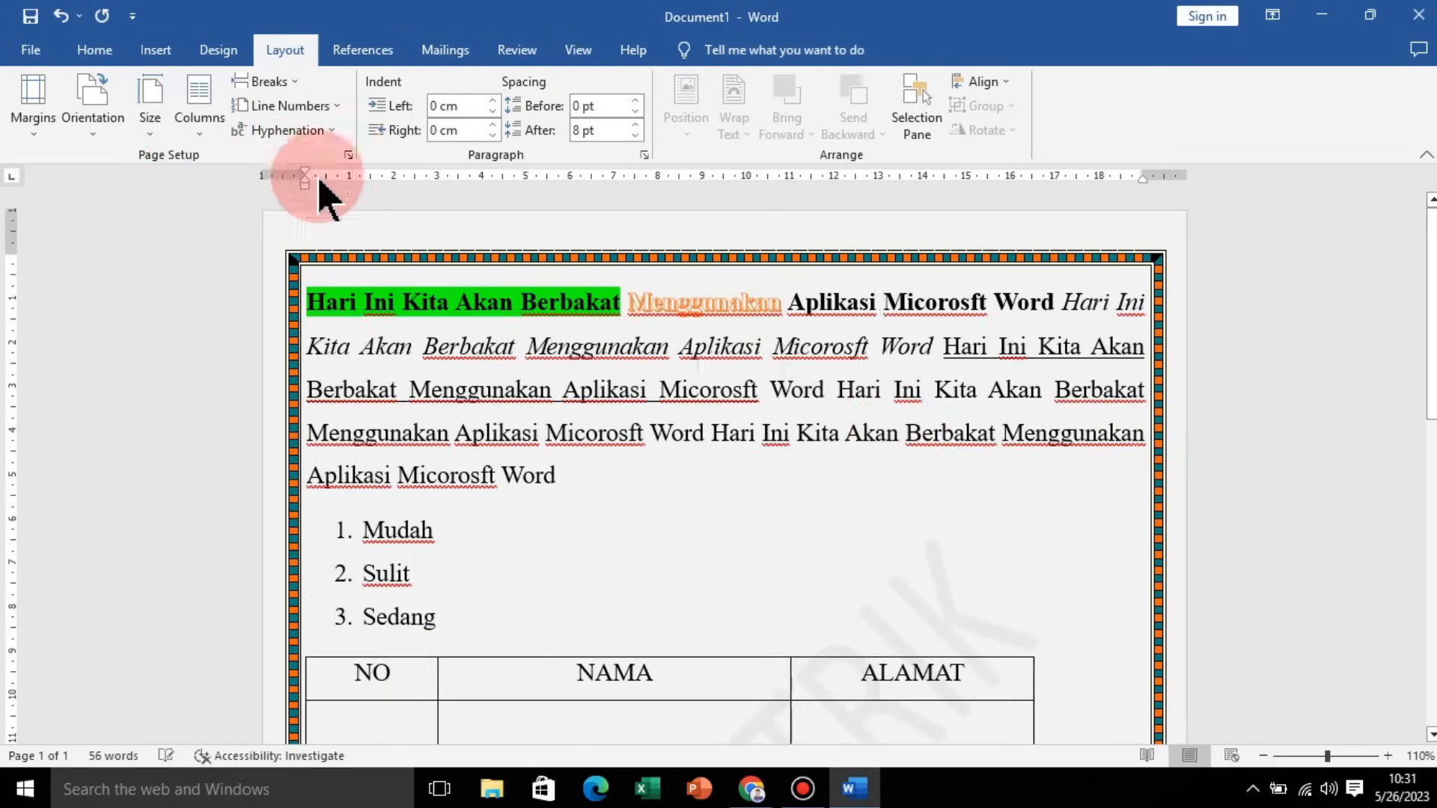
pyautogui.click(891, 537)
pyautogui.scroll(-5, 887, 479)
pyautogui.scroll(-5, 885, 452)
pyautogui.scroll(10, 886, 452)
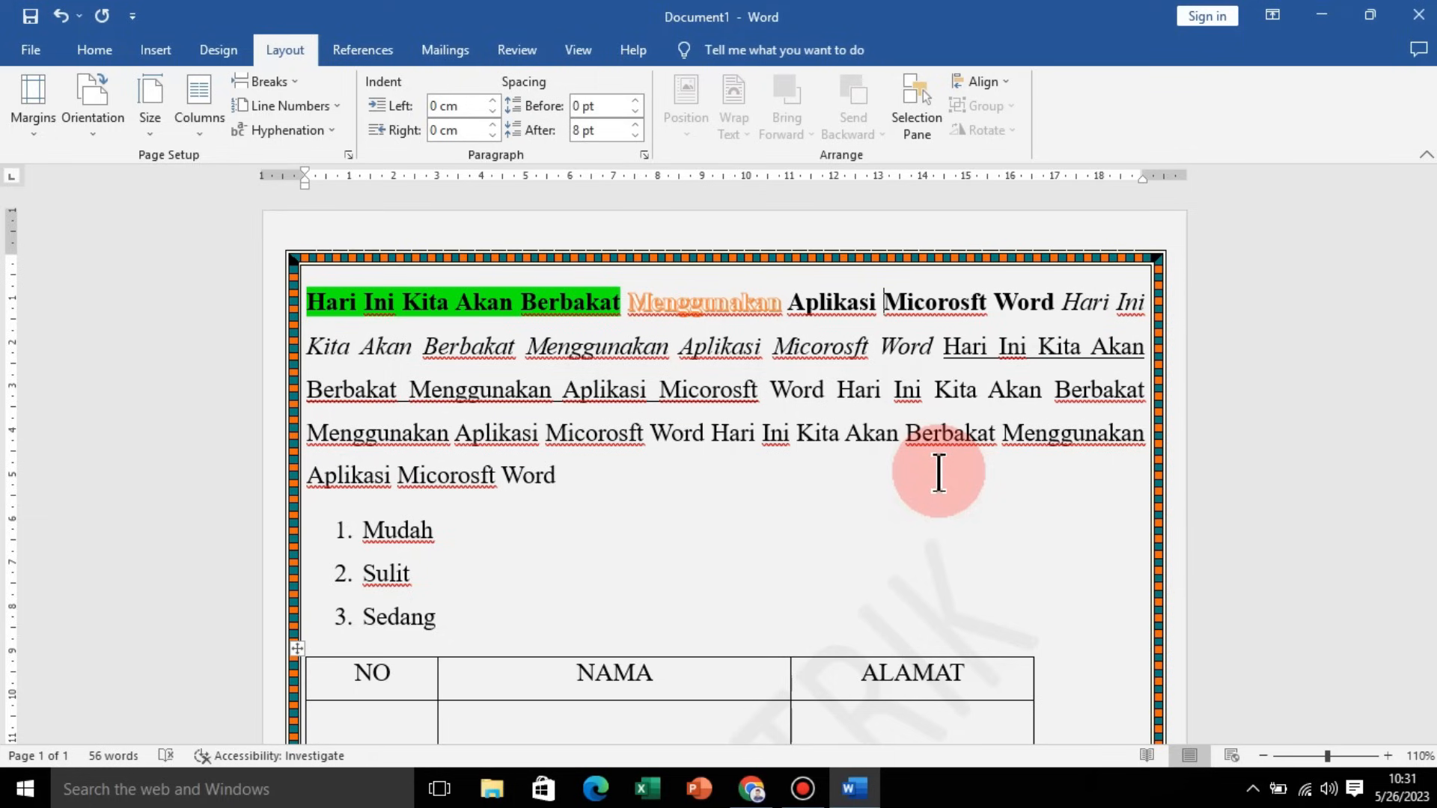
pyautogui.click(374, 53)
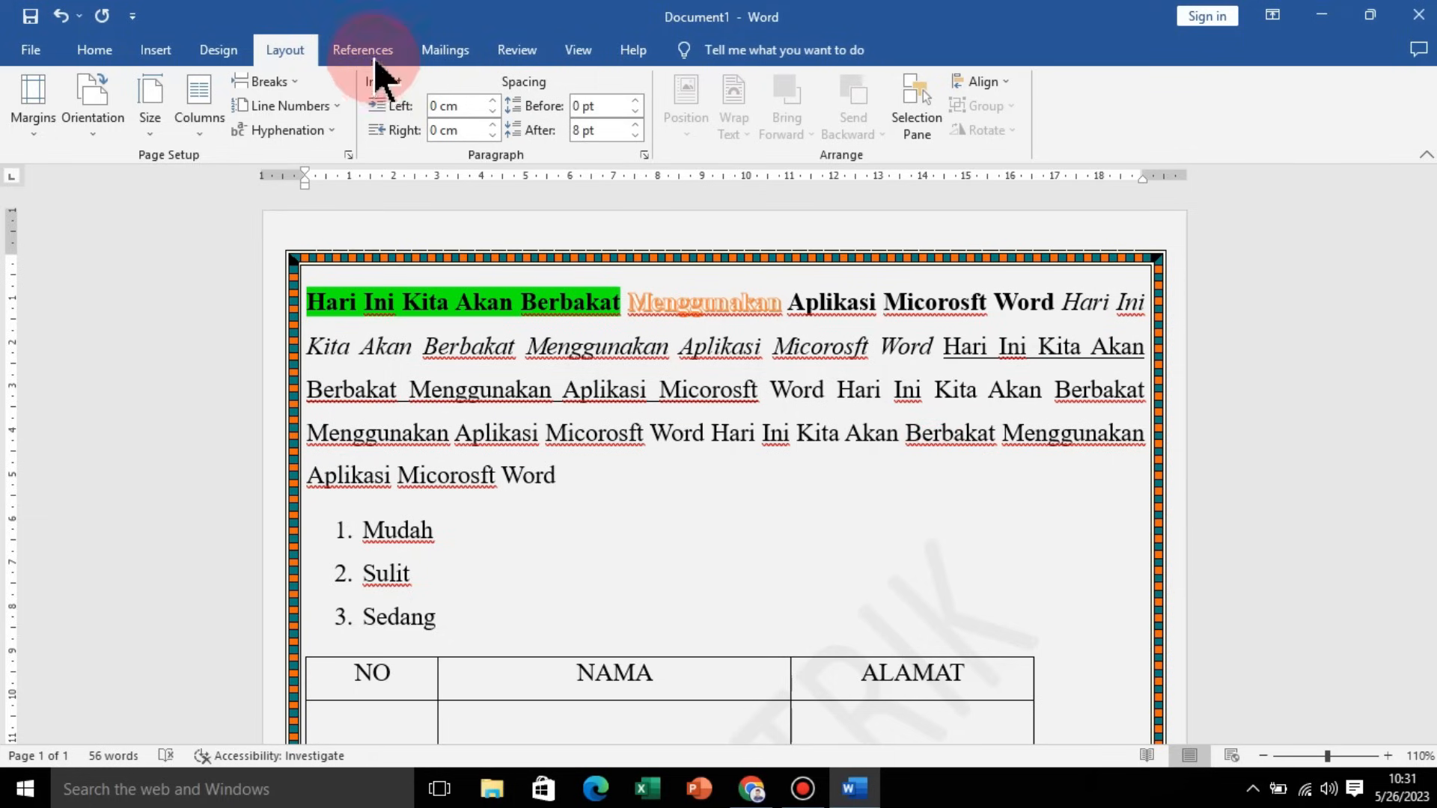
pyautogui.click(441, 56)
pyautogui.click(515, 53)
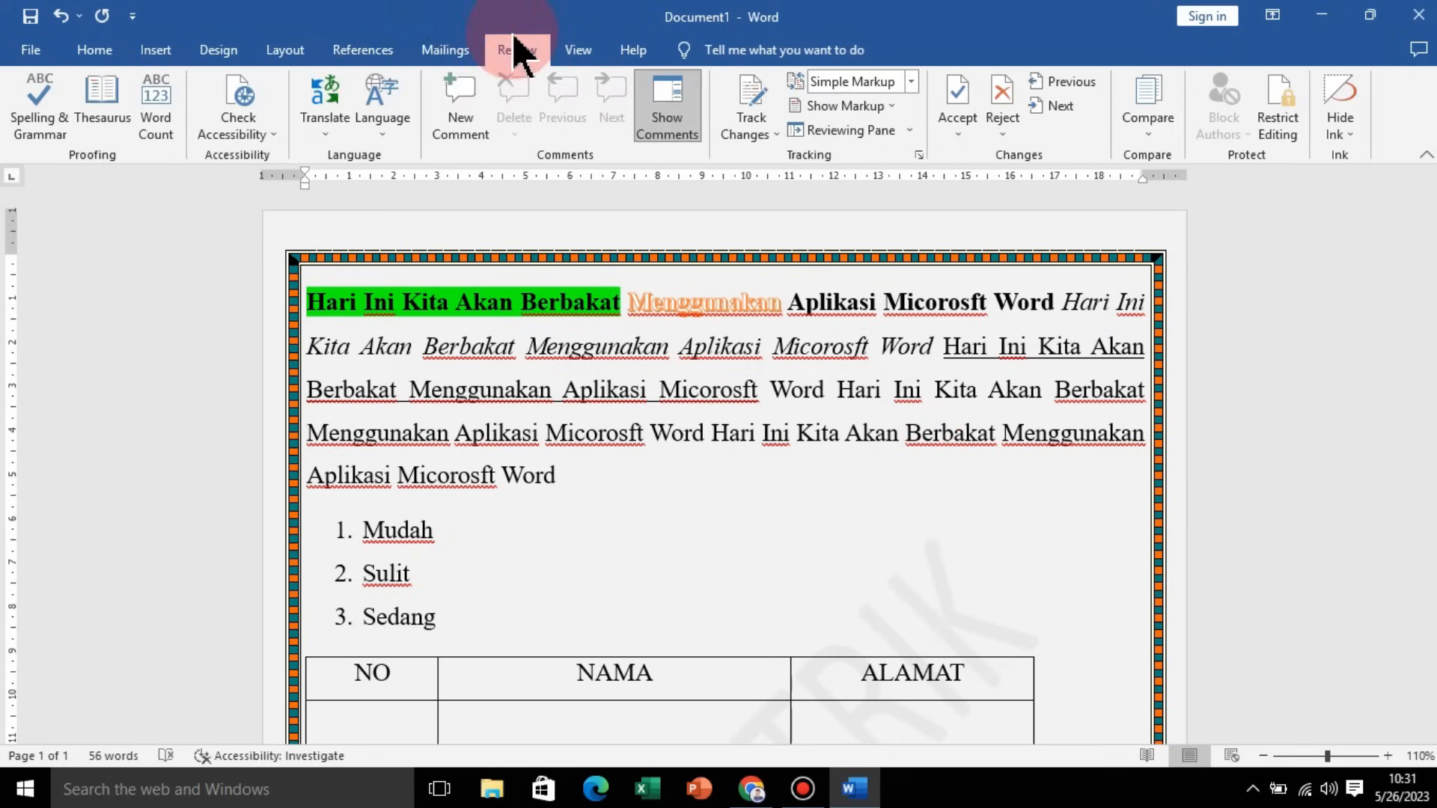
pyautogui.click(284, 53)
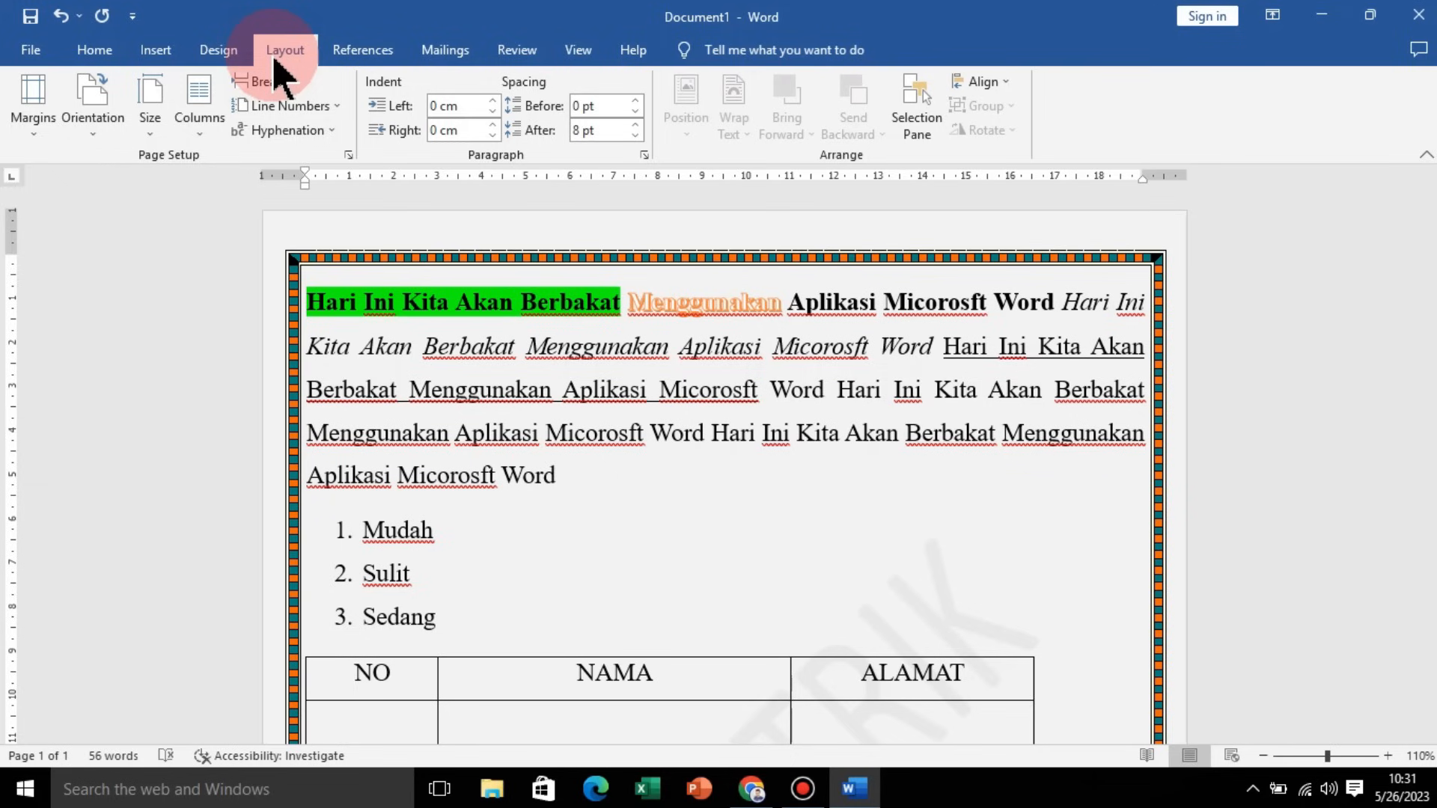
pyautogui.click(682, 473)
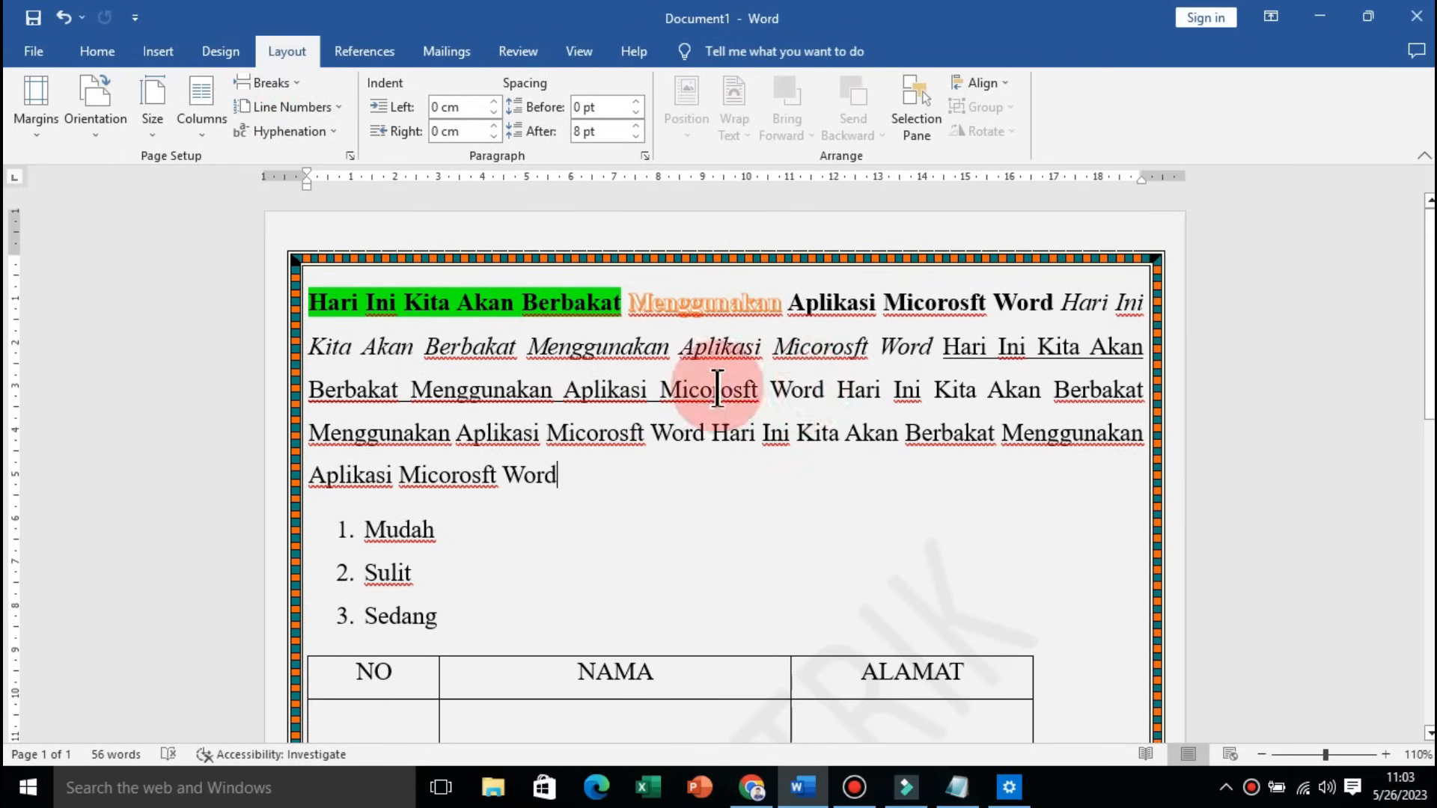
# Step: Open Save As and browse to the Documents folder on This PC
pyautogui.click(28, 51)
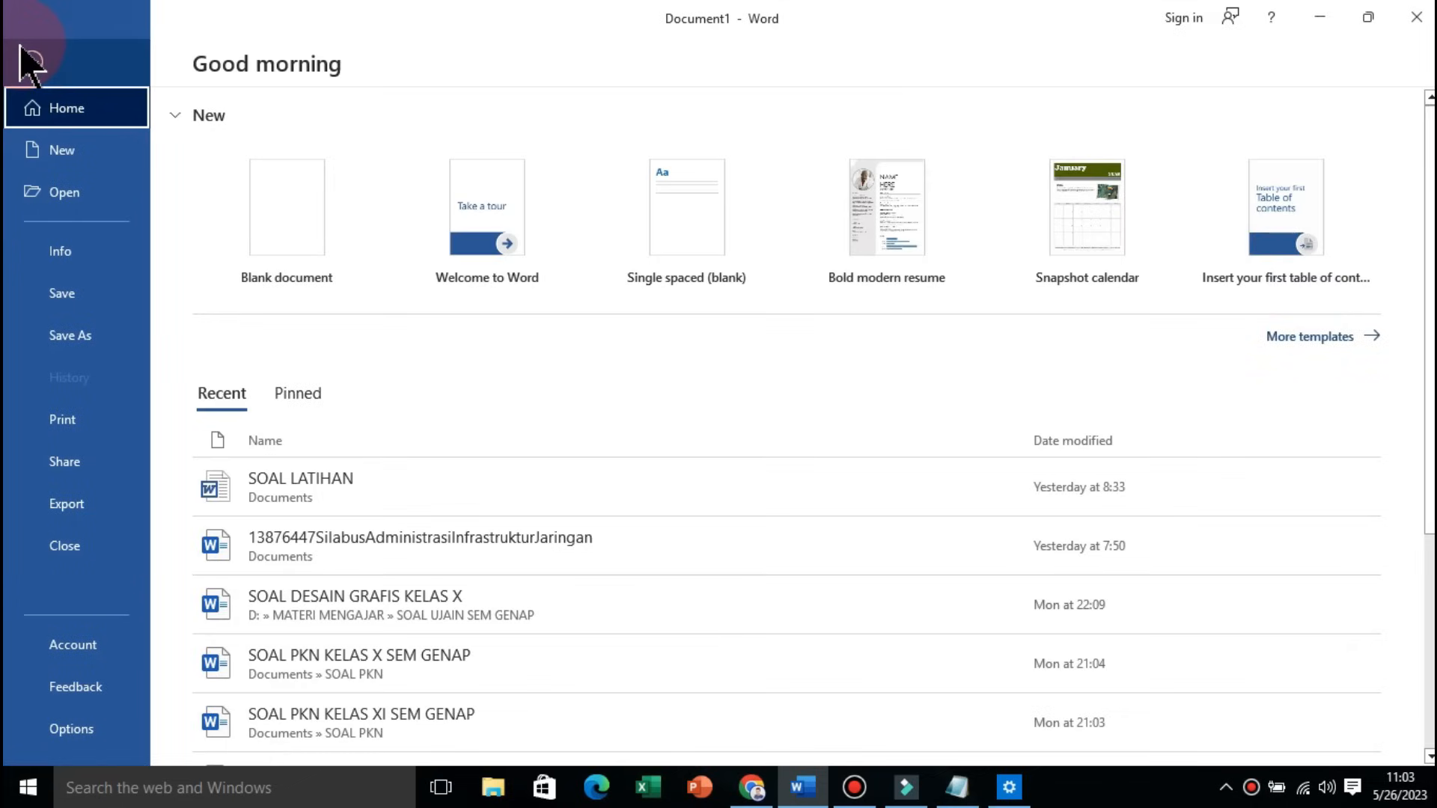
pyautogui.click(75, 333)
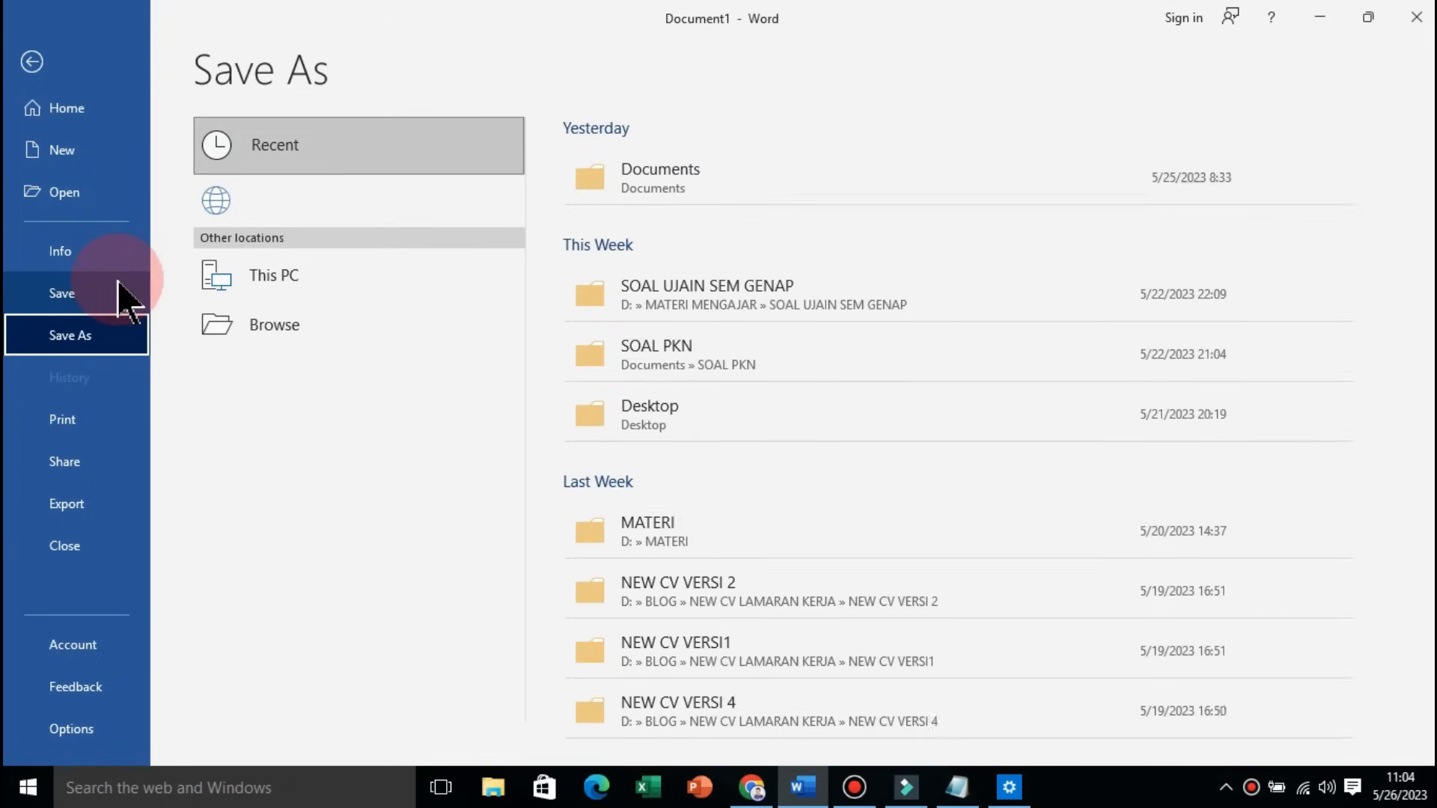
pyautogui.click(274, 378)
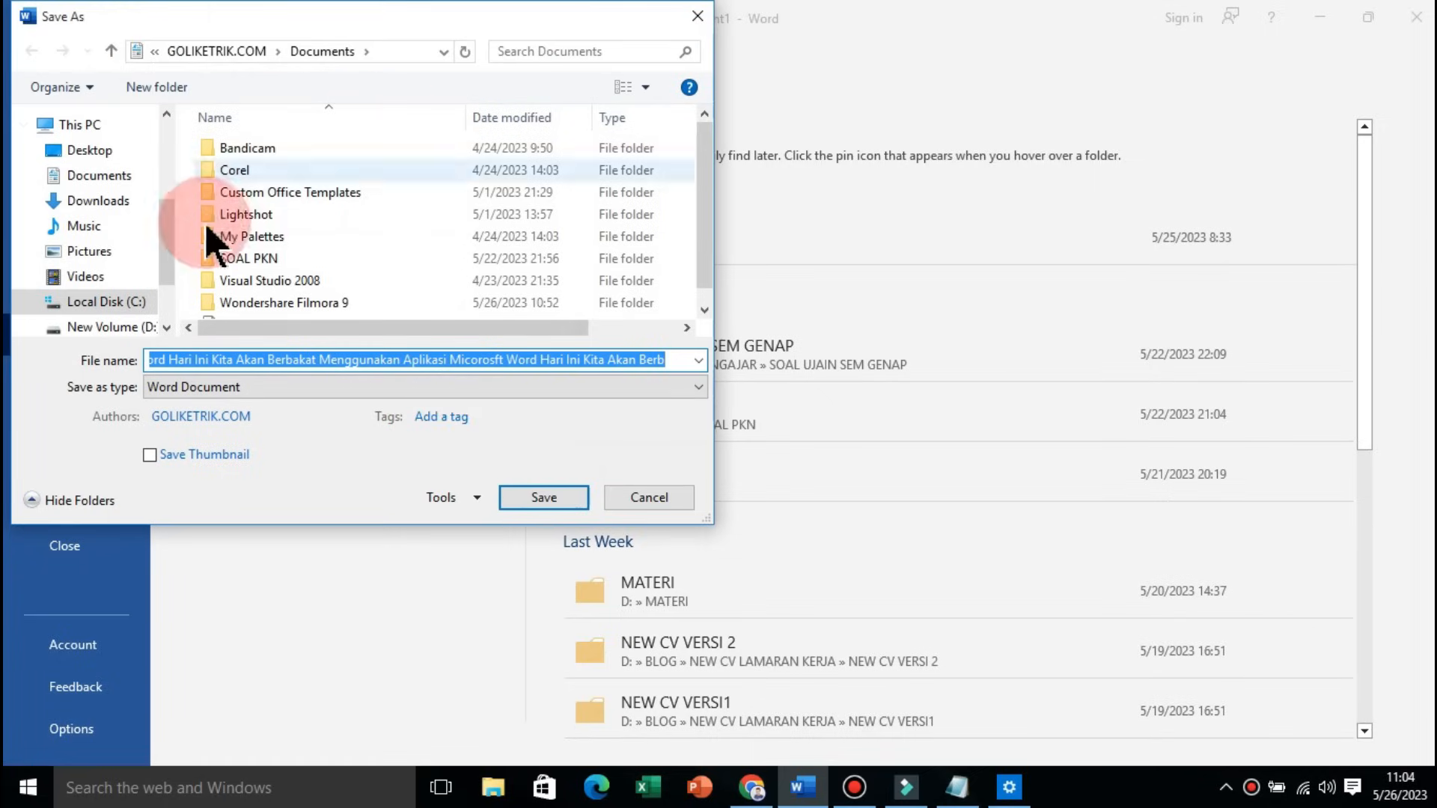
pyautogui.click(109, 179)
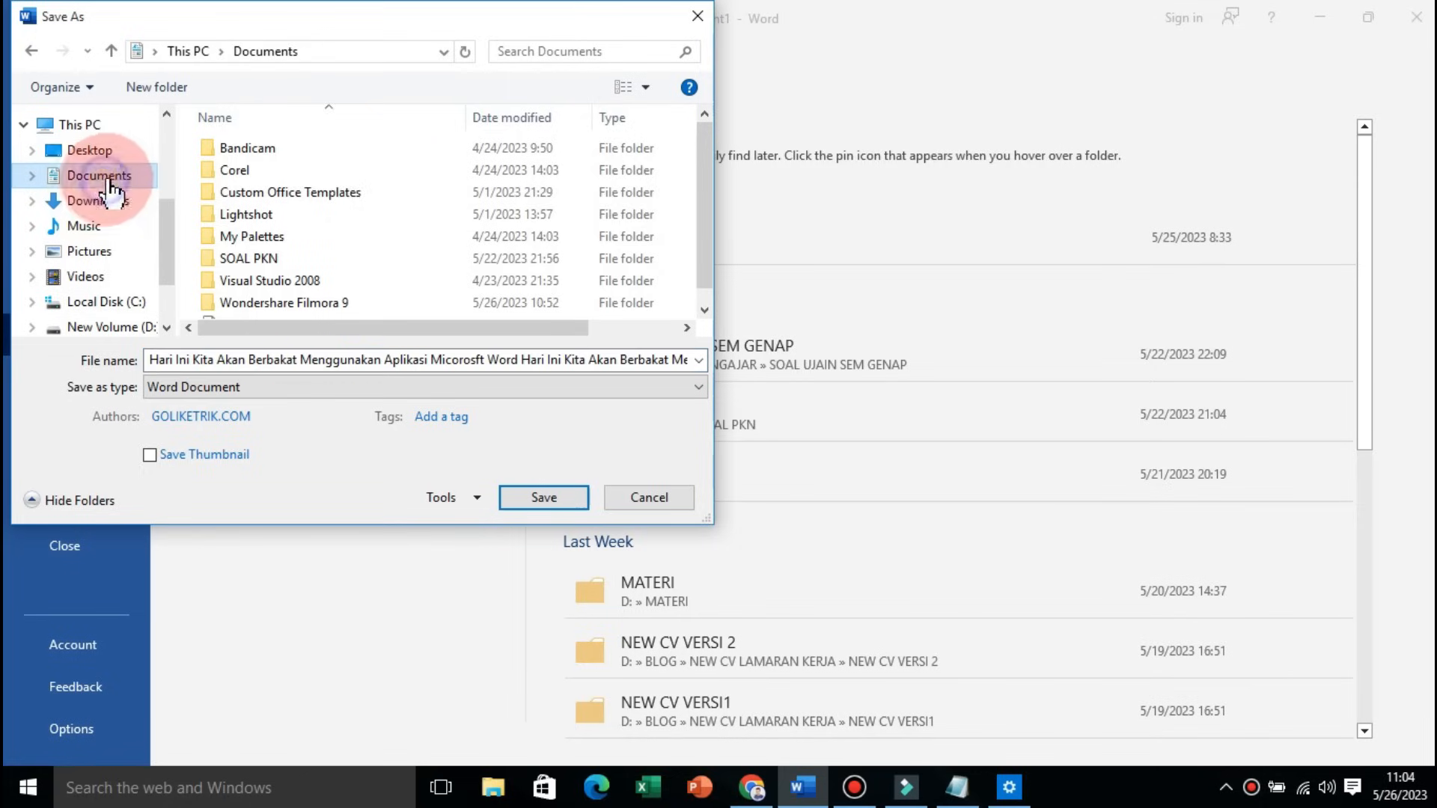
pyautogui.moveTo(705, 175); pyautogui.dragTo(704, 229)
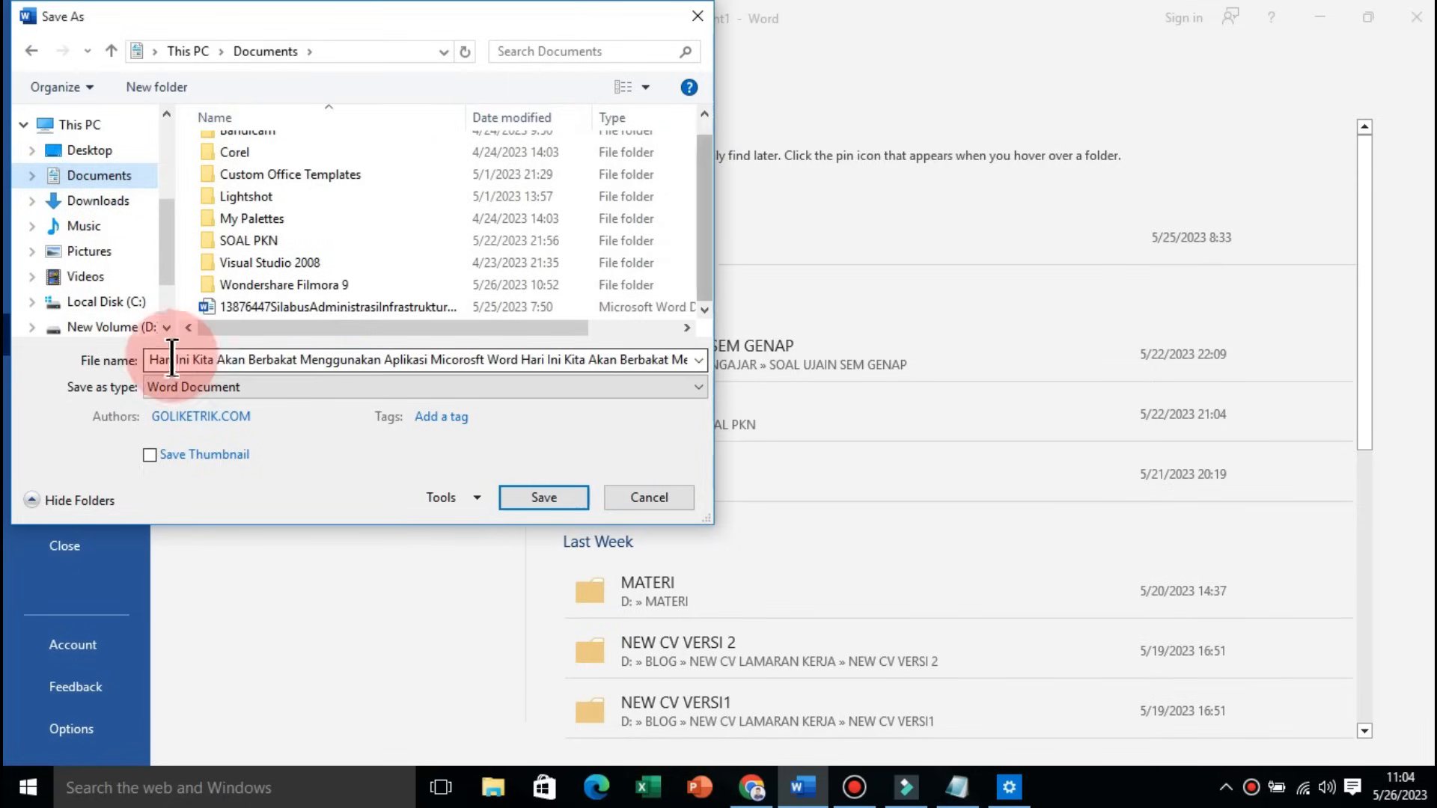
# Step: Save the document in Documents as a Word Document named BELAJAR MS WORD
pyautogui.hotkey('ctrl', 'a')
pyautogui.press('BackSpace')
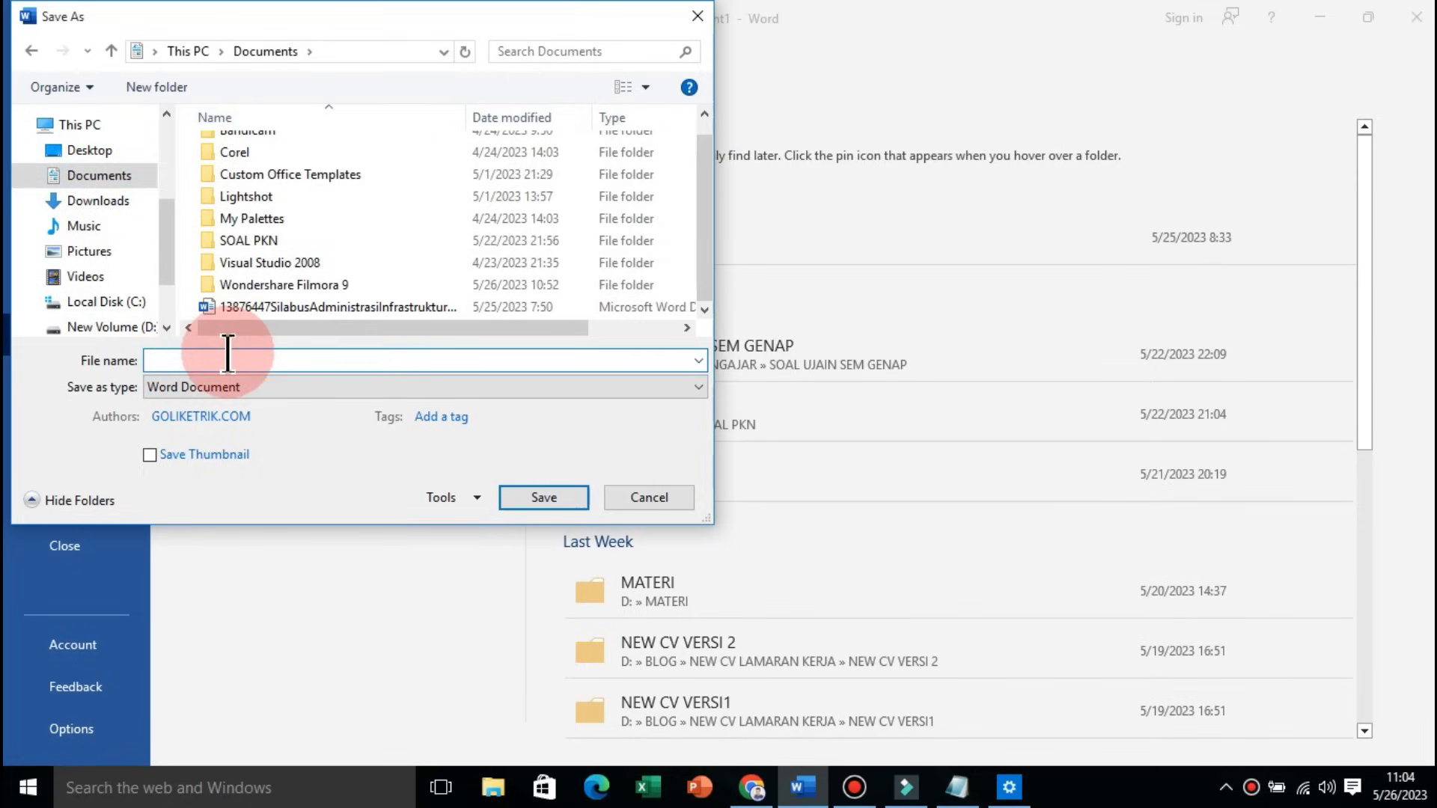
pyautogui.write('BELAJAR')
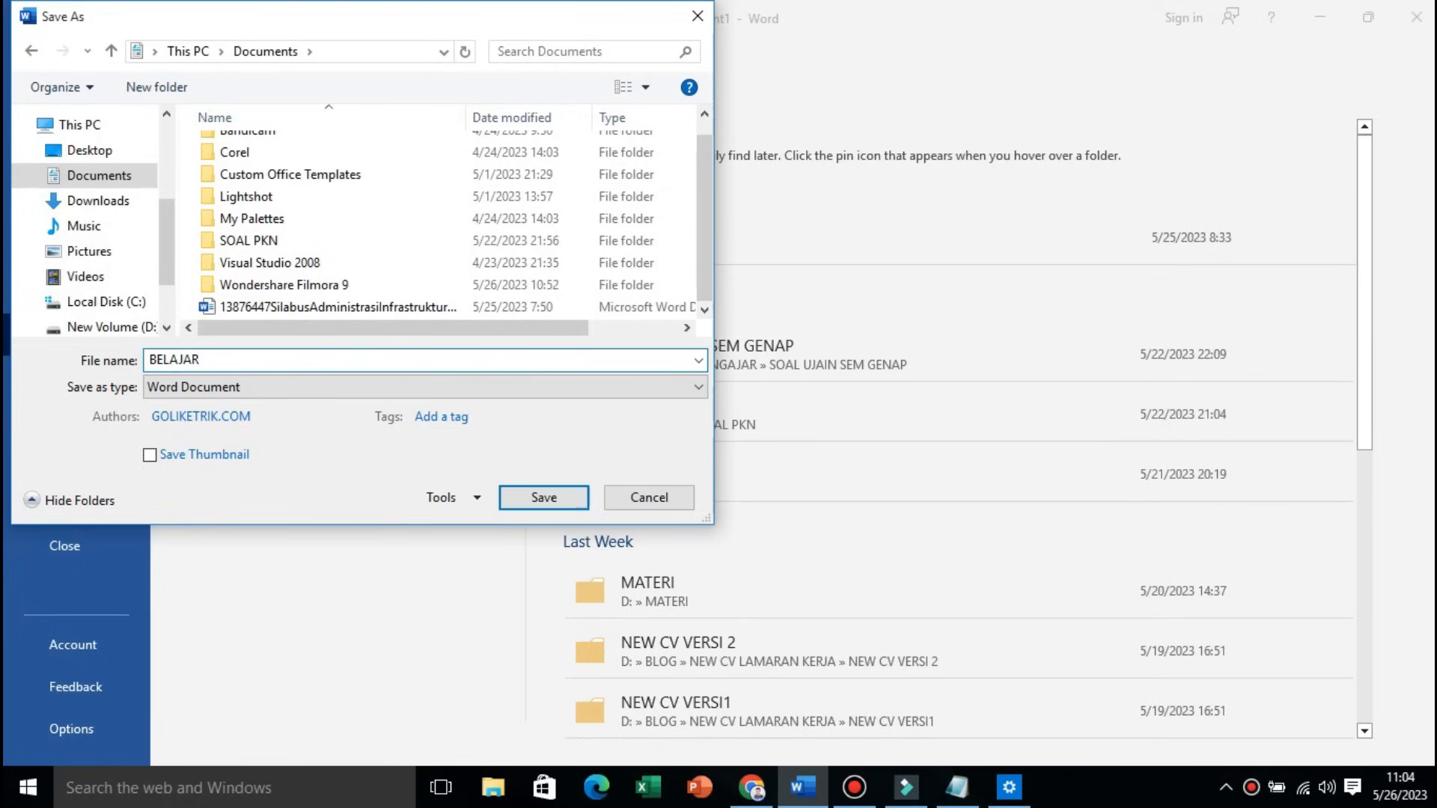
pyautogui.write(' MS WORD')
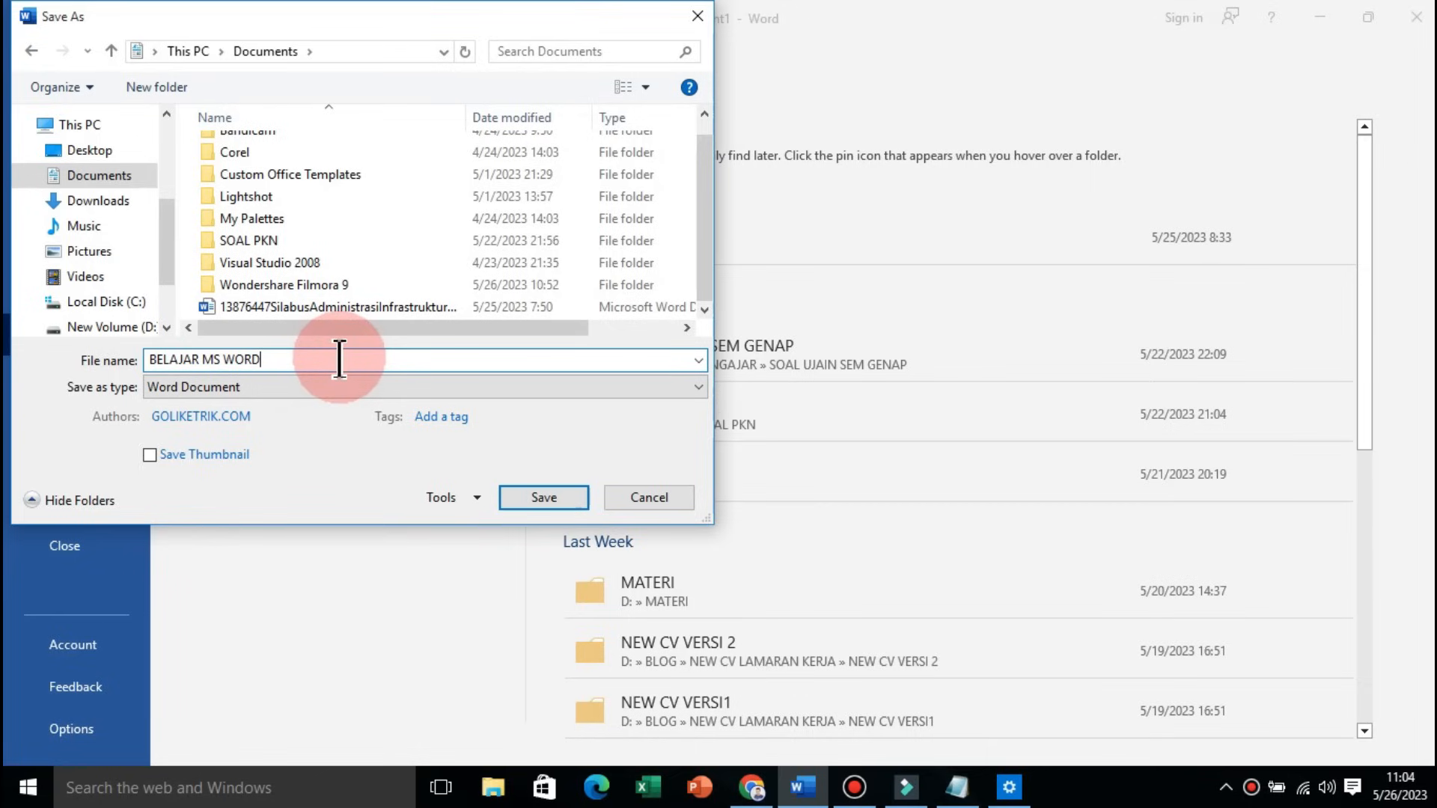
pyautogui.click(563, 497)
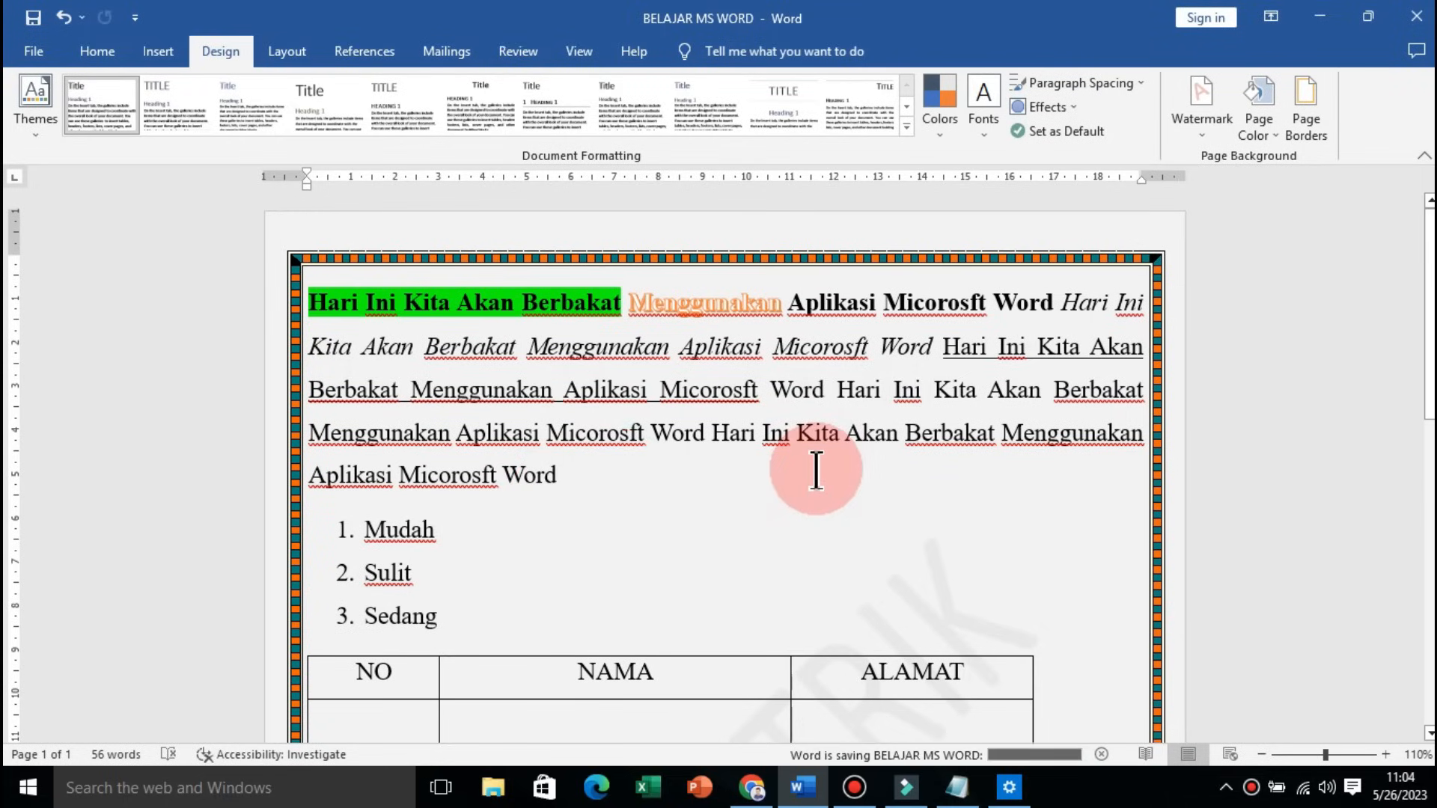